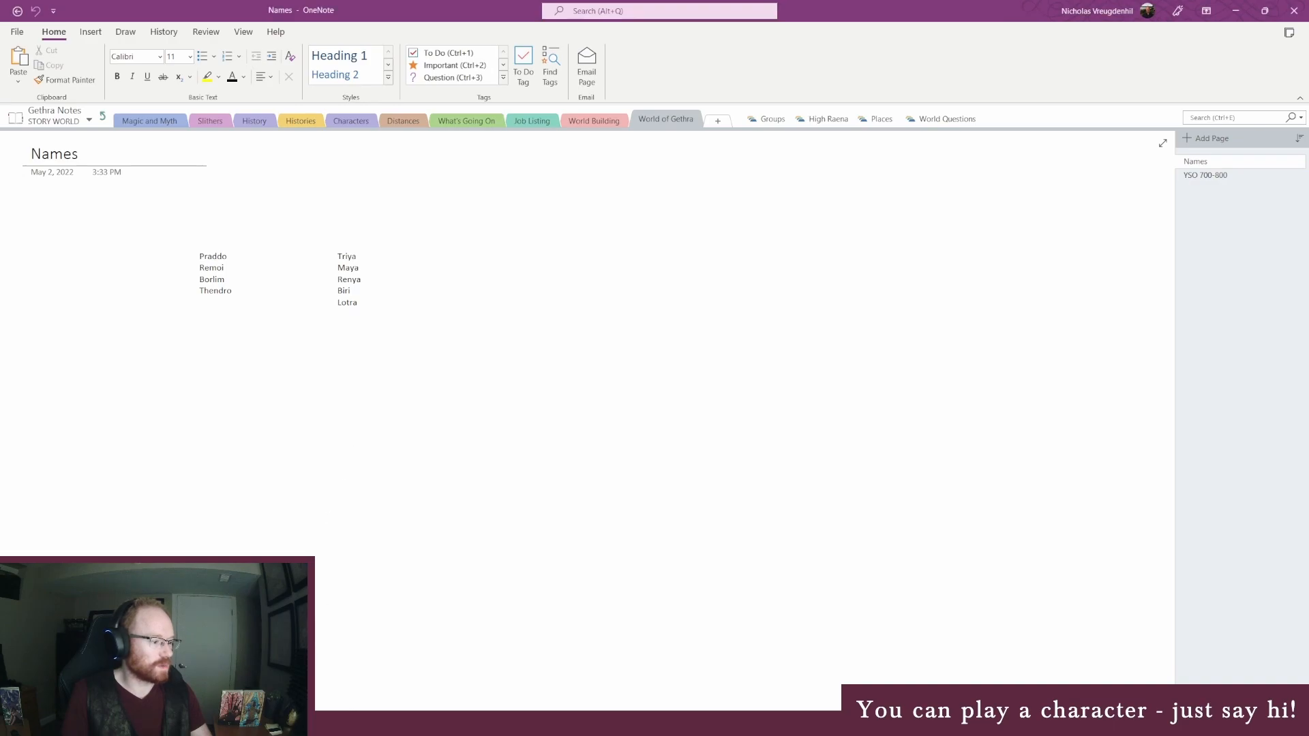
Step: Switch to Aeon Timeline and examine the Cult of Meliem event's dates and the timeline up to the cult's end
key("alt+Tab")
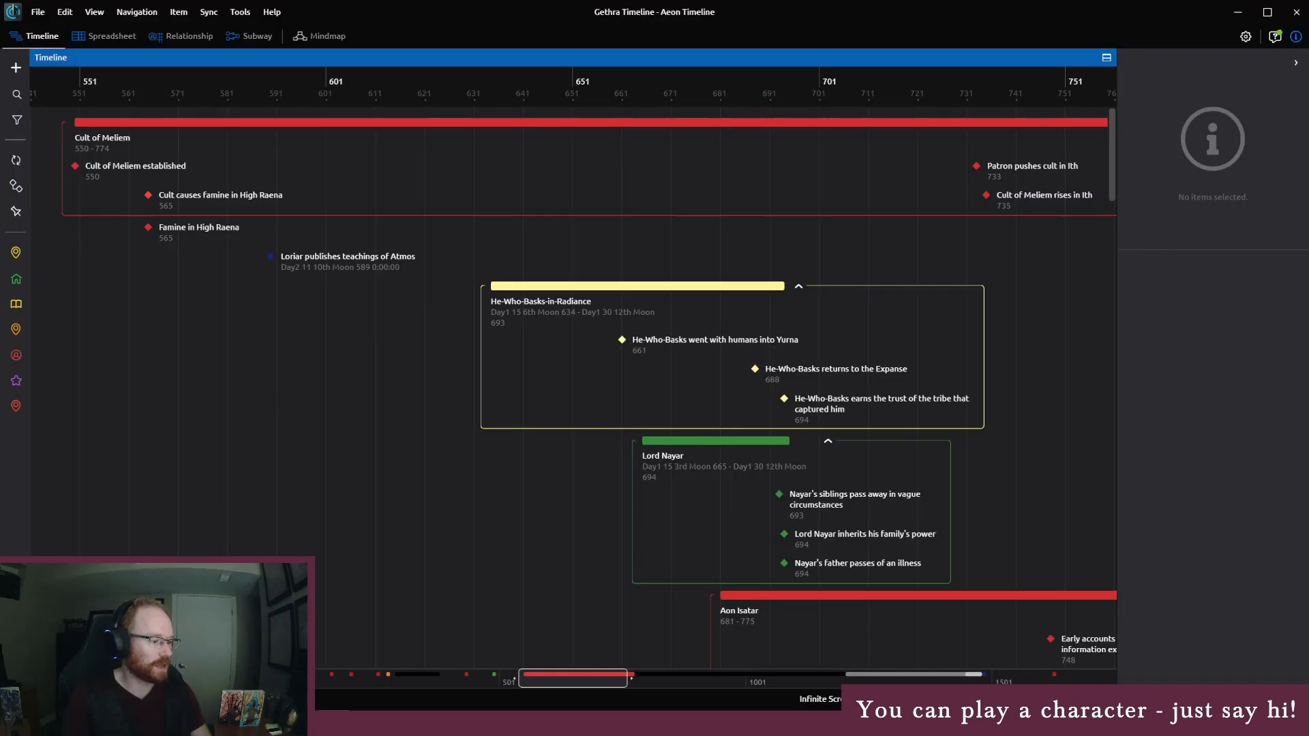
left_click(111, 146)
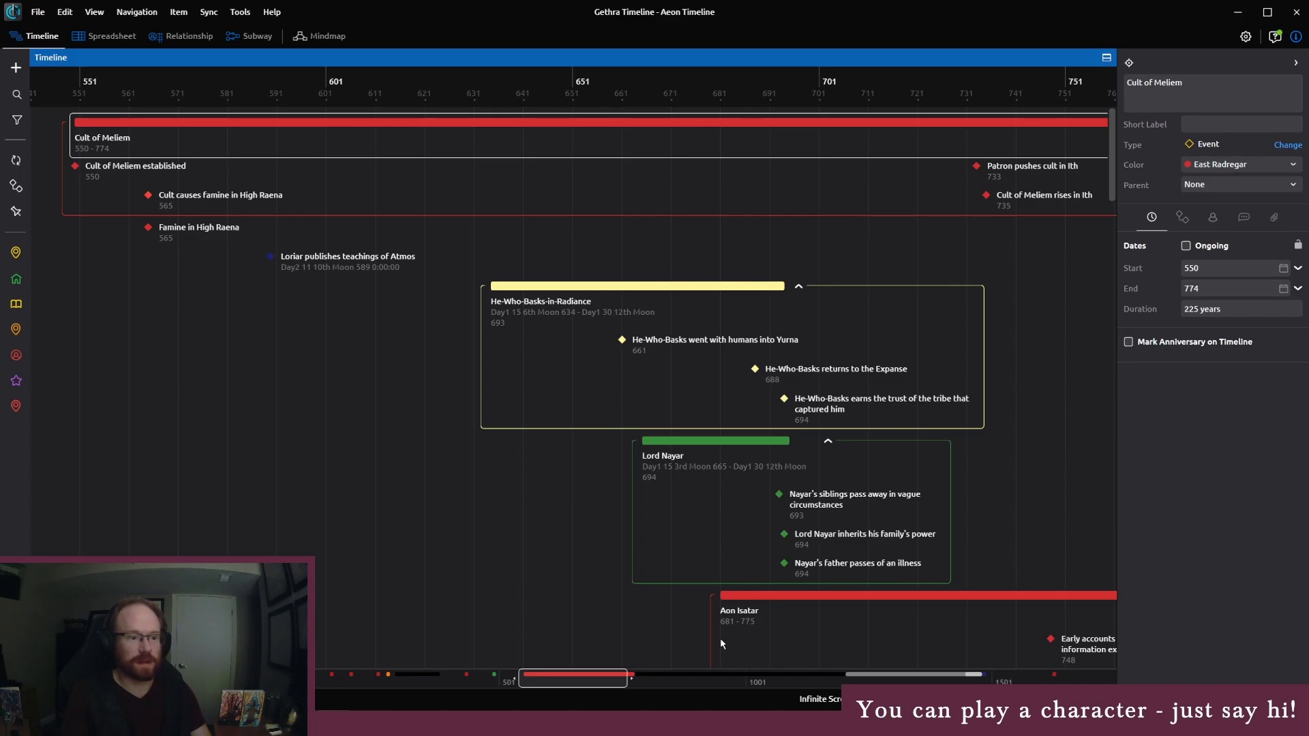
left_click_drag(584, 679, 593, 680)
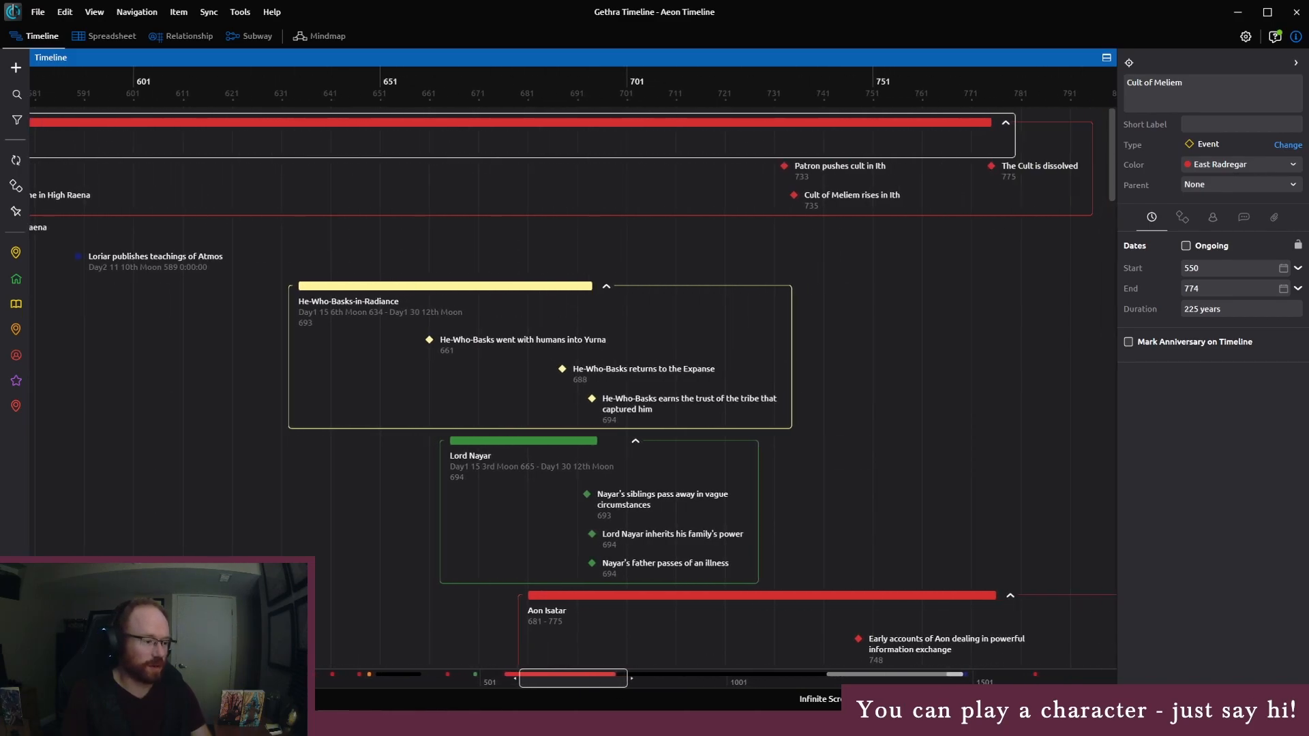
Step: Glance at the Gethra map, return to the Names page in OneNote, and move the first name column slightly closer to the second
key("alt+Tab")
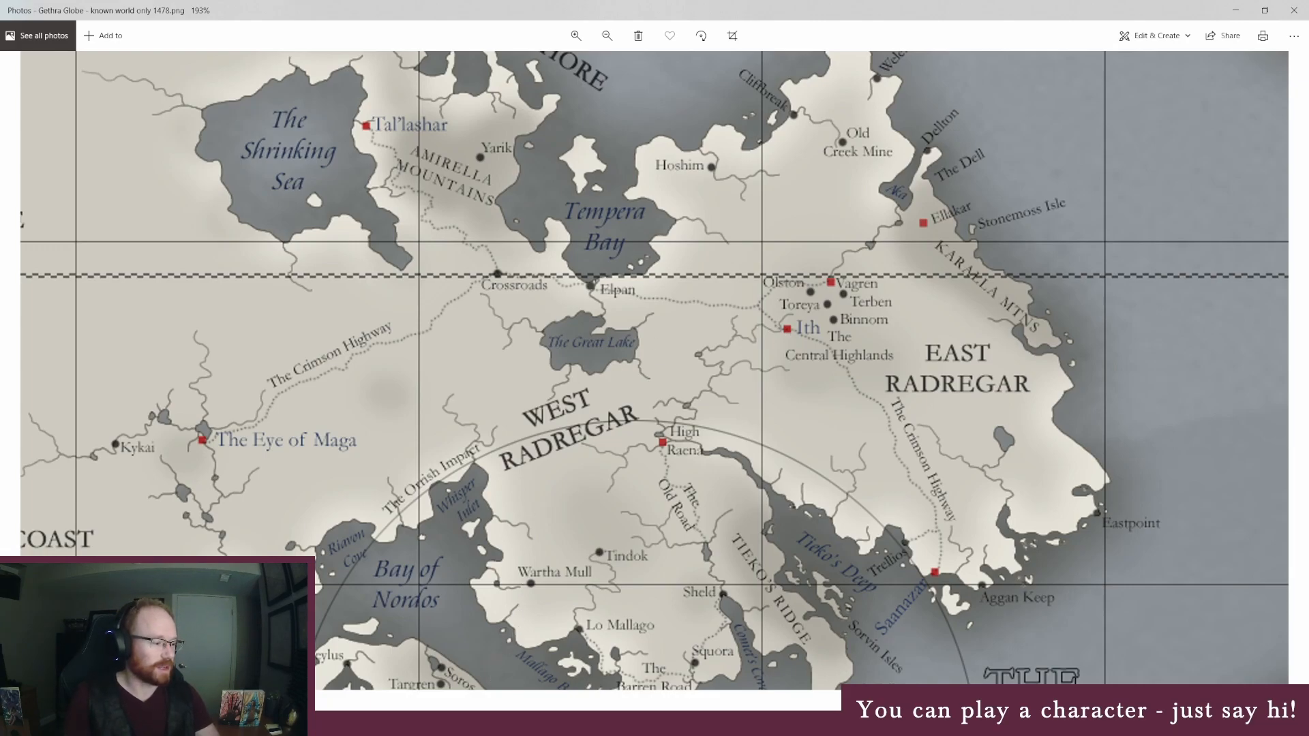
key("alt+Tab")
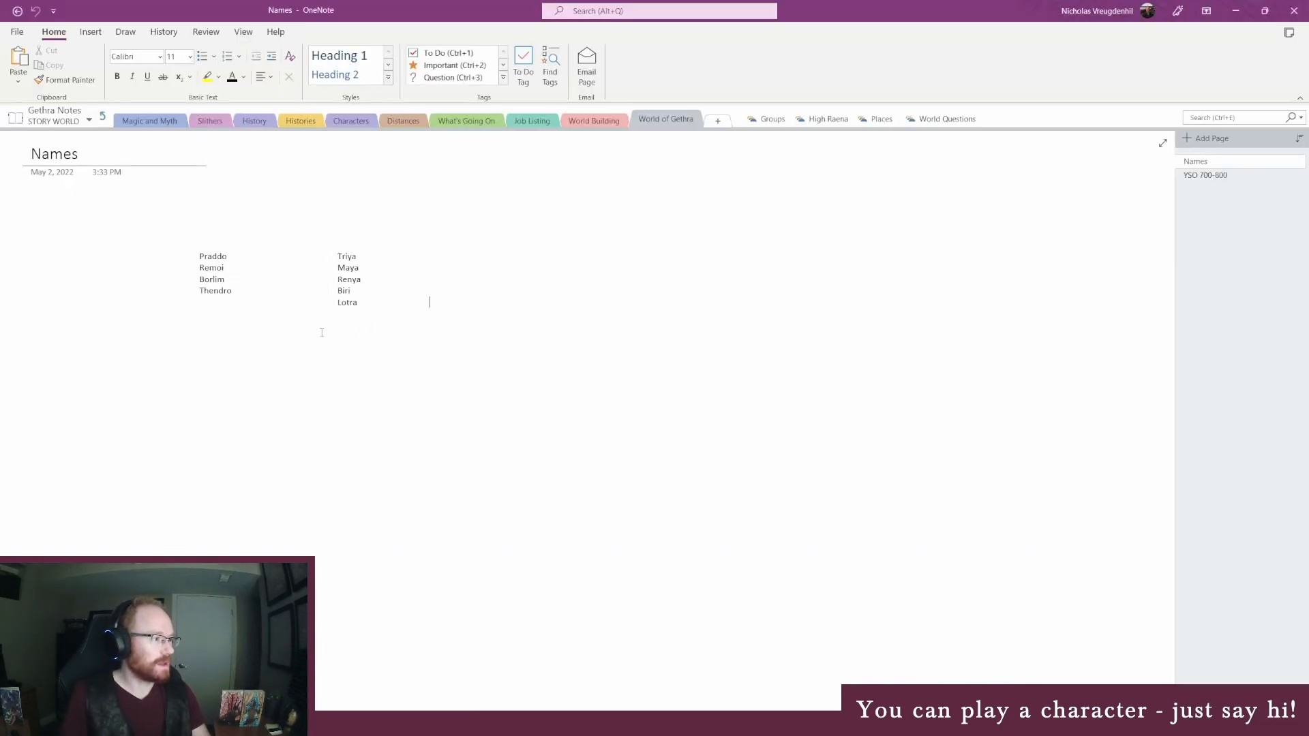
left_click_drag(216, 250, 231, 252)
left_click(250, 350)
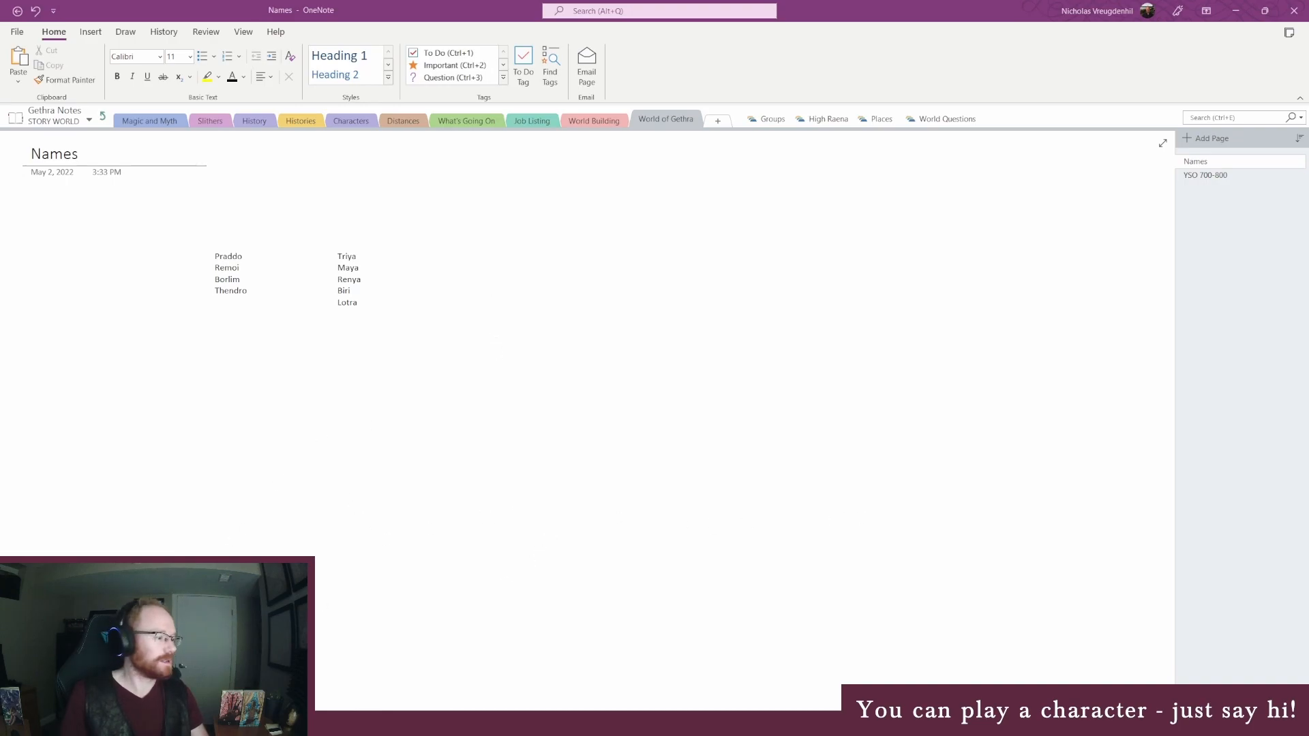
Step: Switch to the World Anvil article in the browser and complete the 733 sentence with the noble's name "Par Pitain."
mouse_move(313, 723)
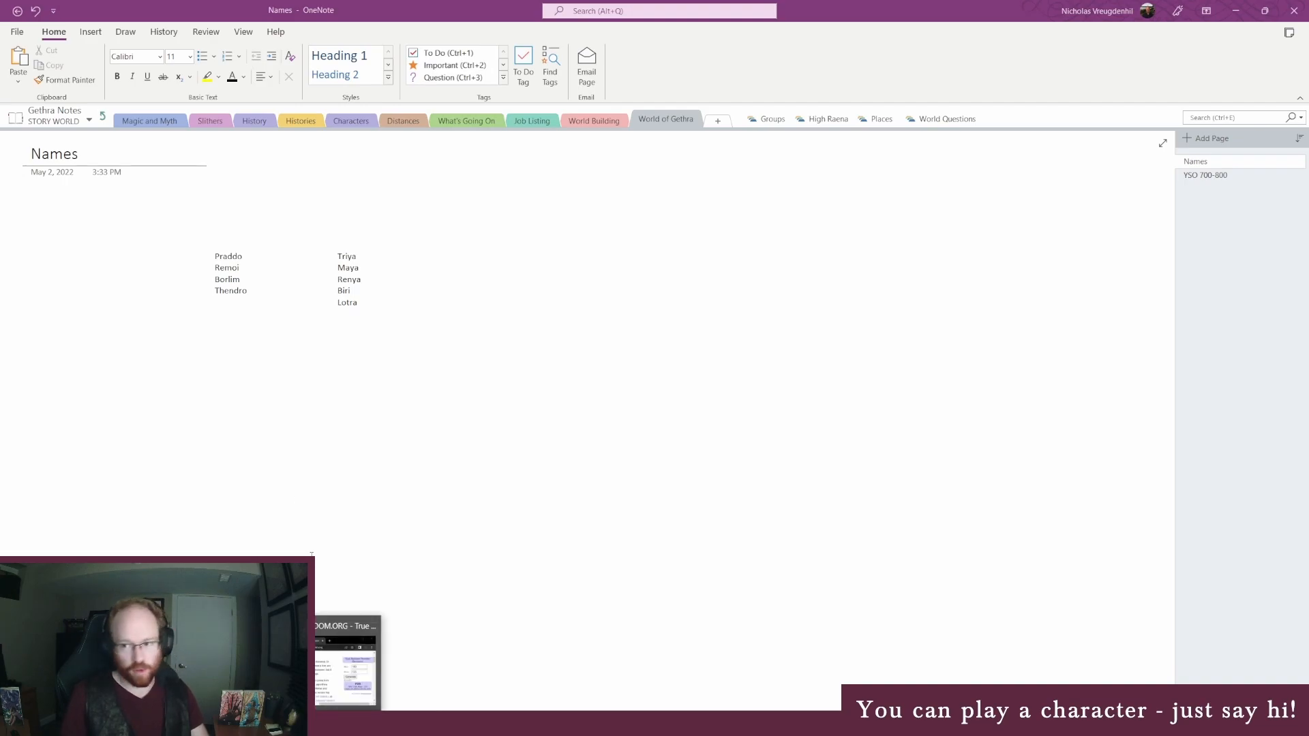
left_click(184, 672)
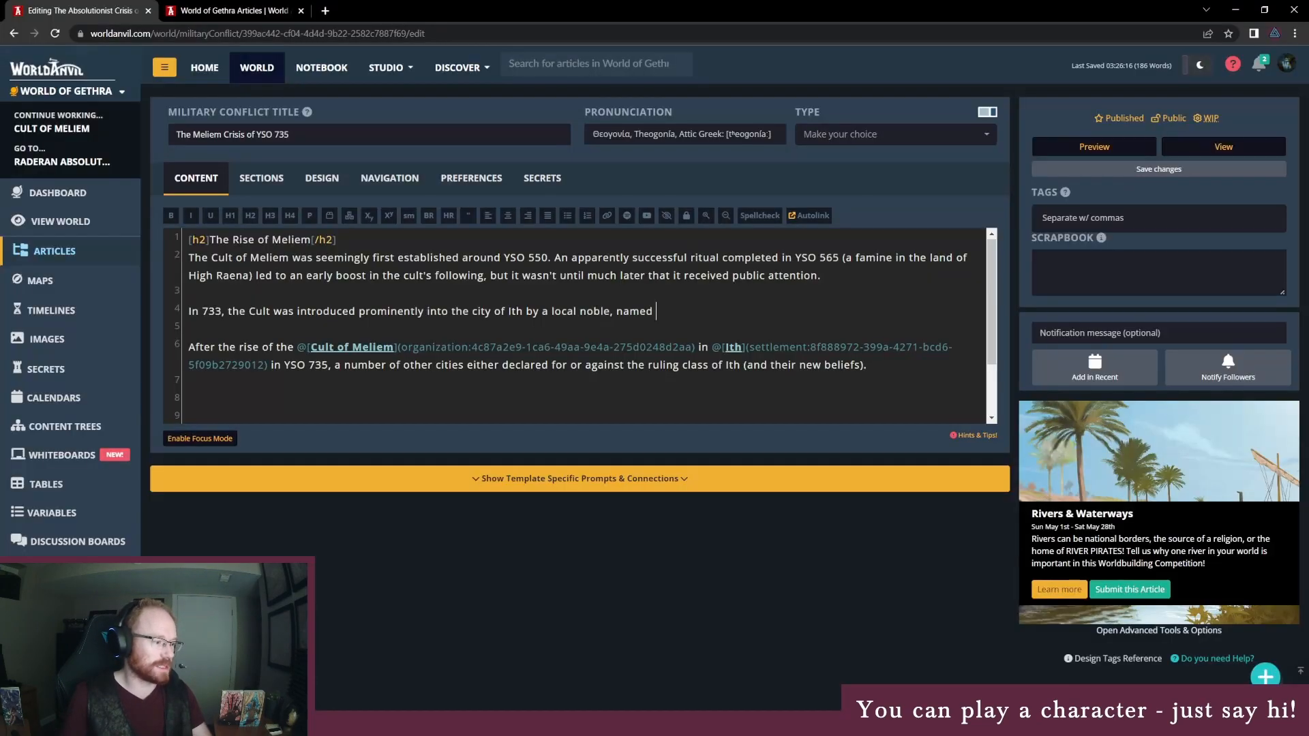
type("Par")
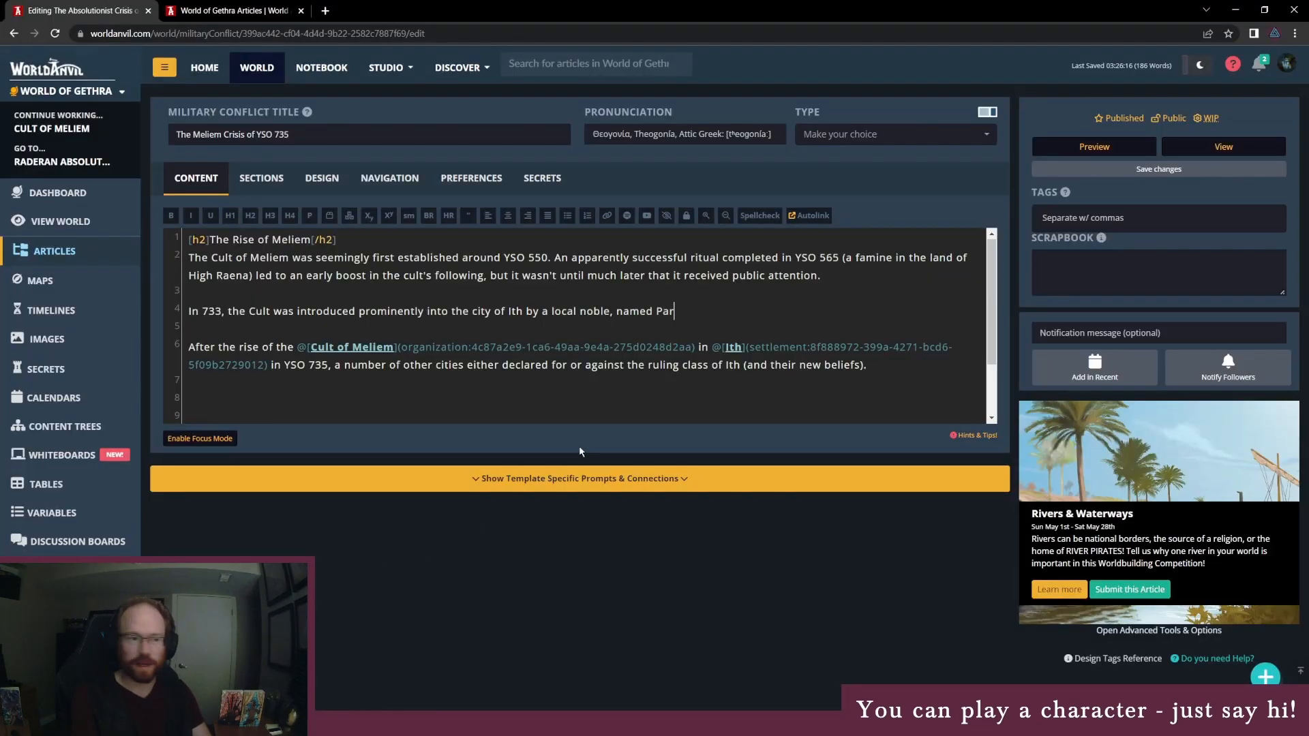
type(" Patain.")
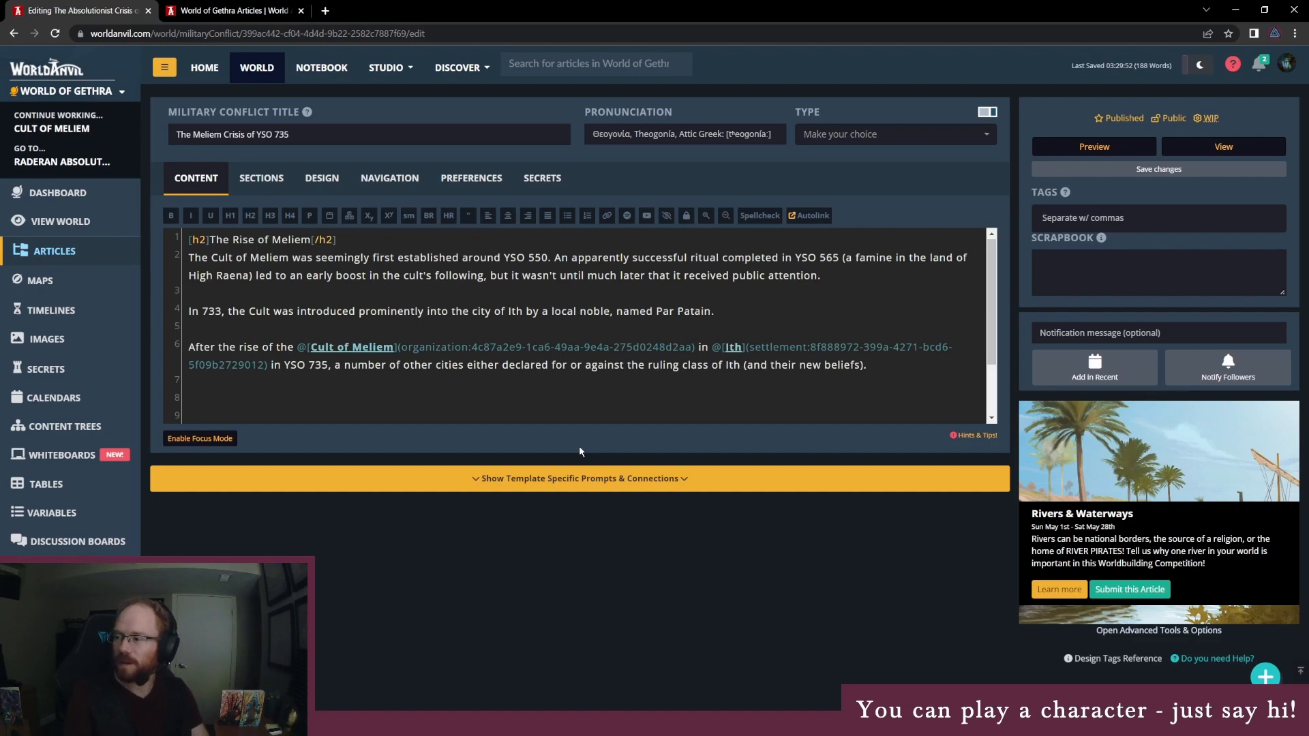
key("Left")
key("shift+Left")
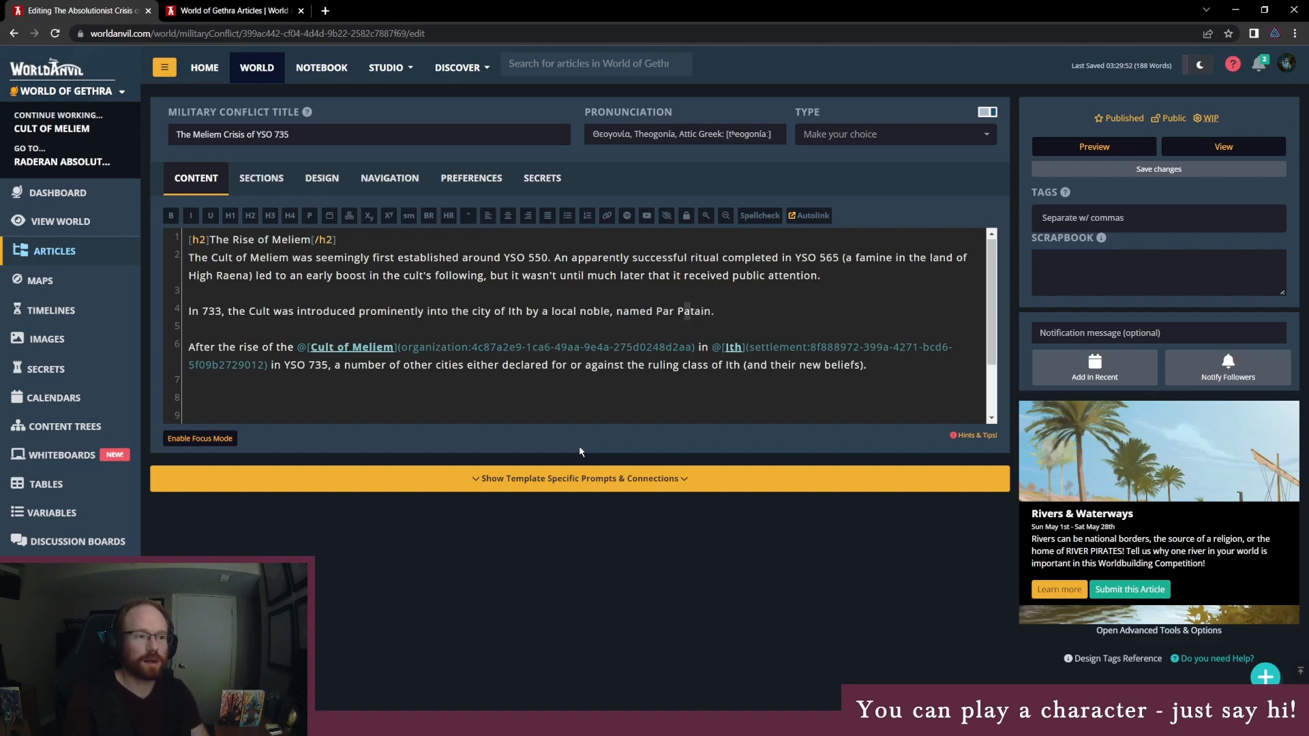
type("i")
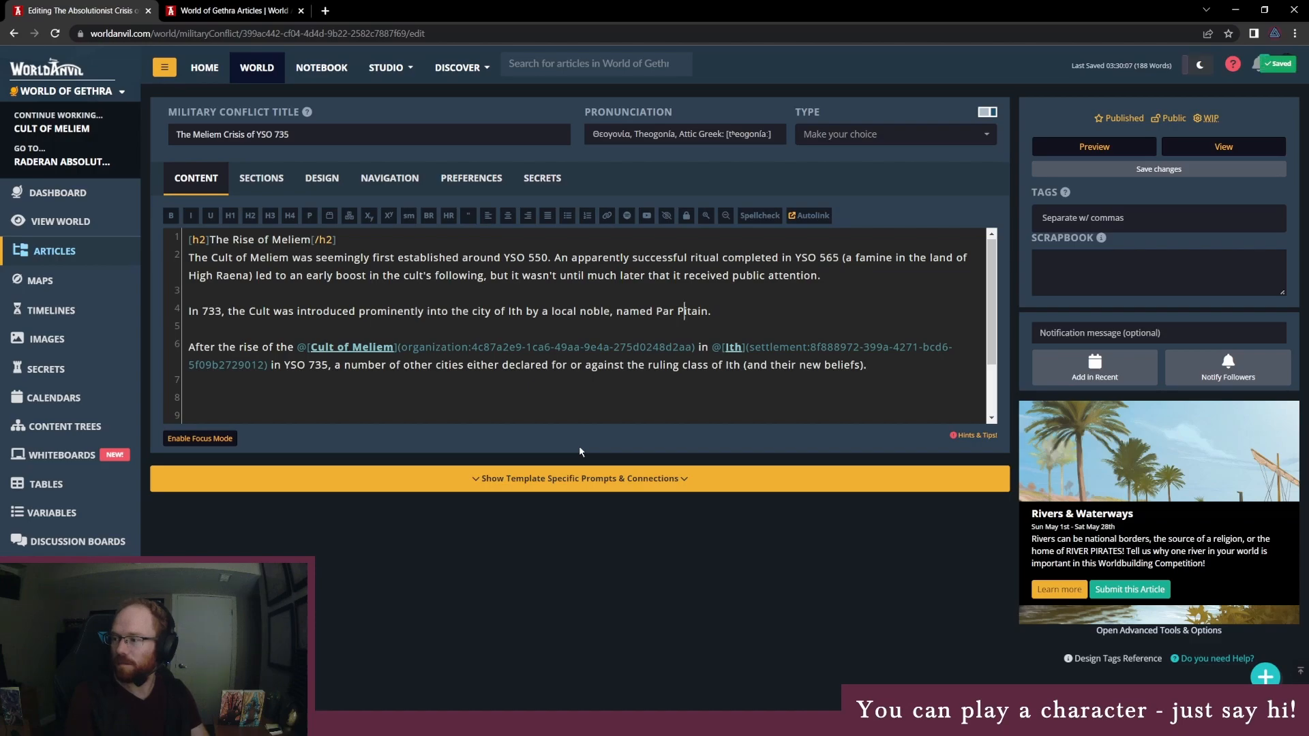
Step: Change the noble's name in the 733 sentence to "Bara Pitain" and add "and sorcerer" after "local noble"
key("Left")
key("shift+End")
type("Bara")
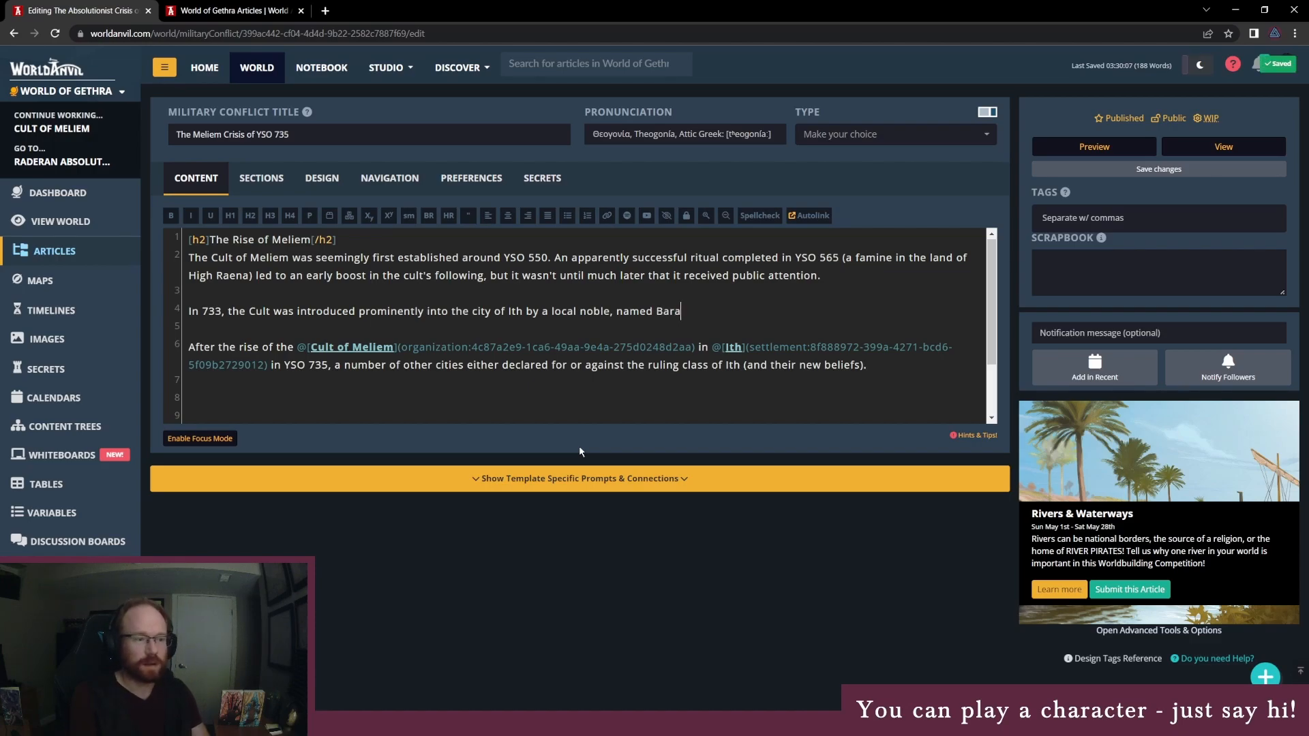
type(" Pitain.")
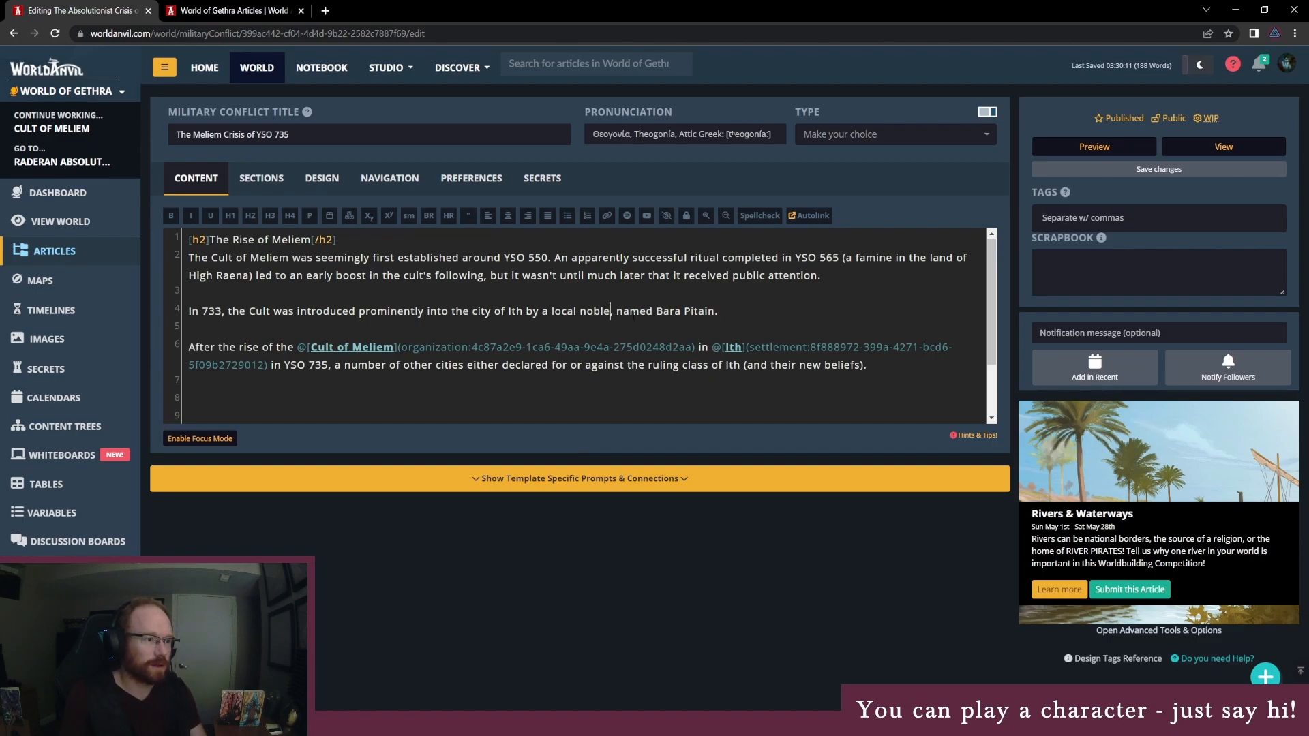
type("and so ")
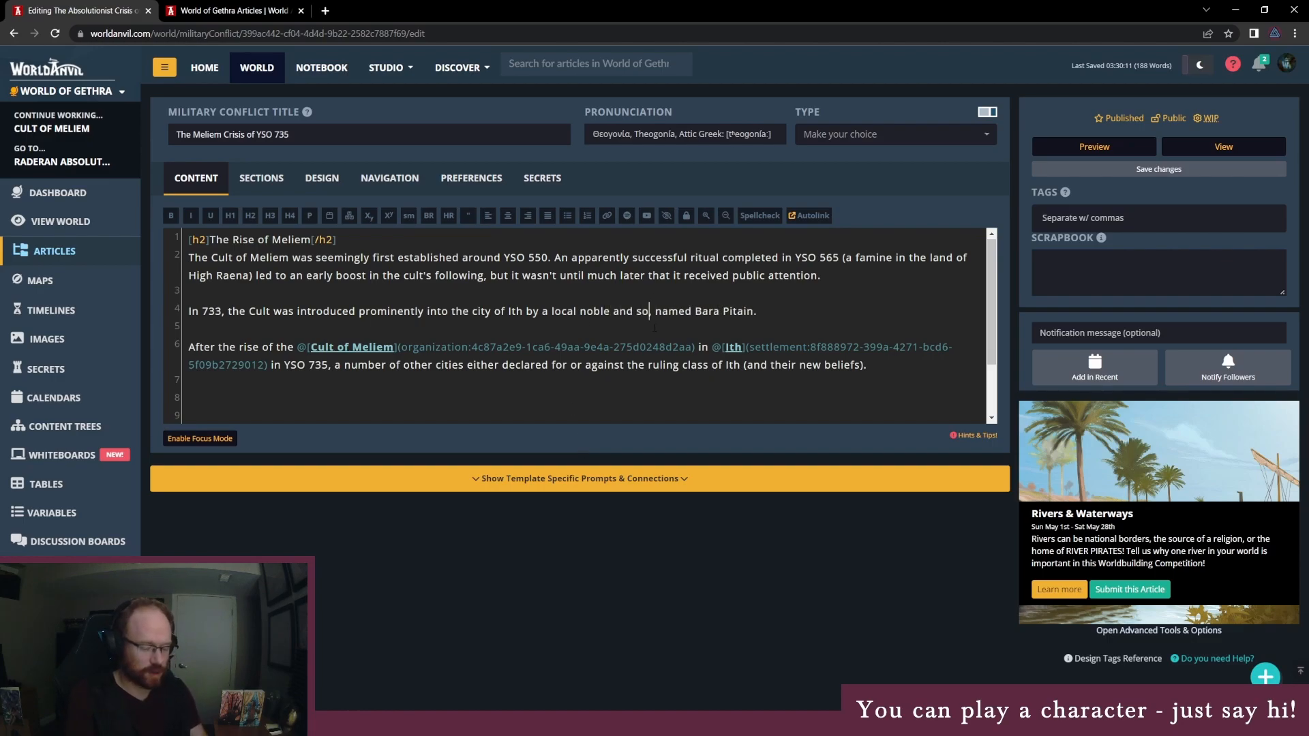
type("rcerer")
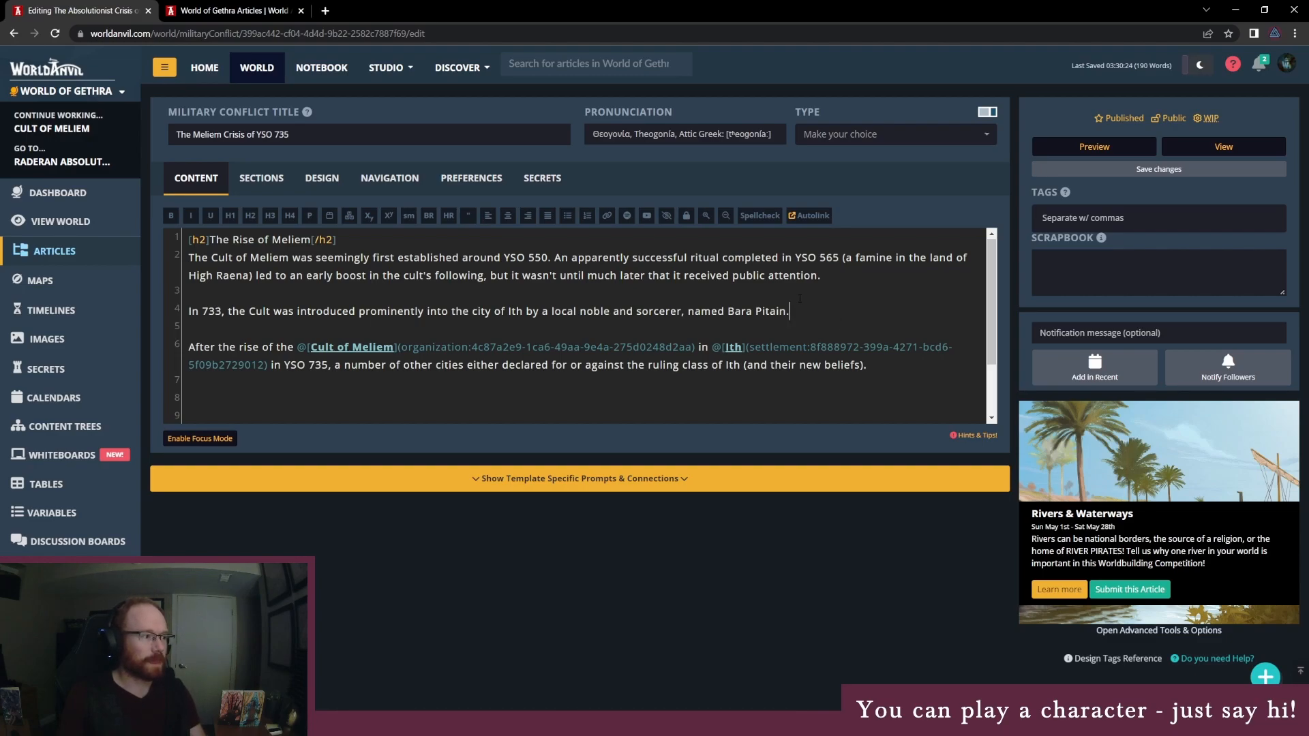
type("After")
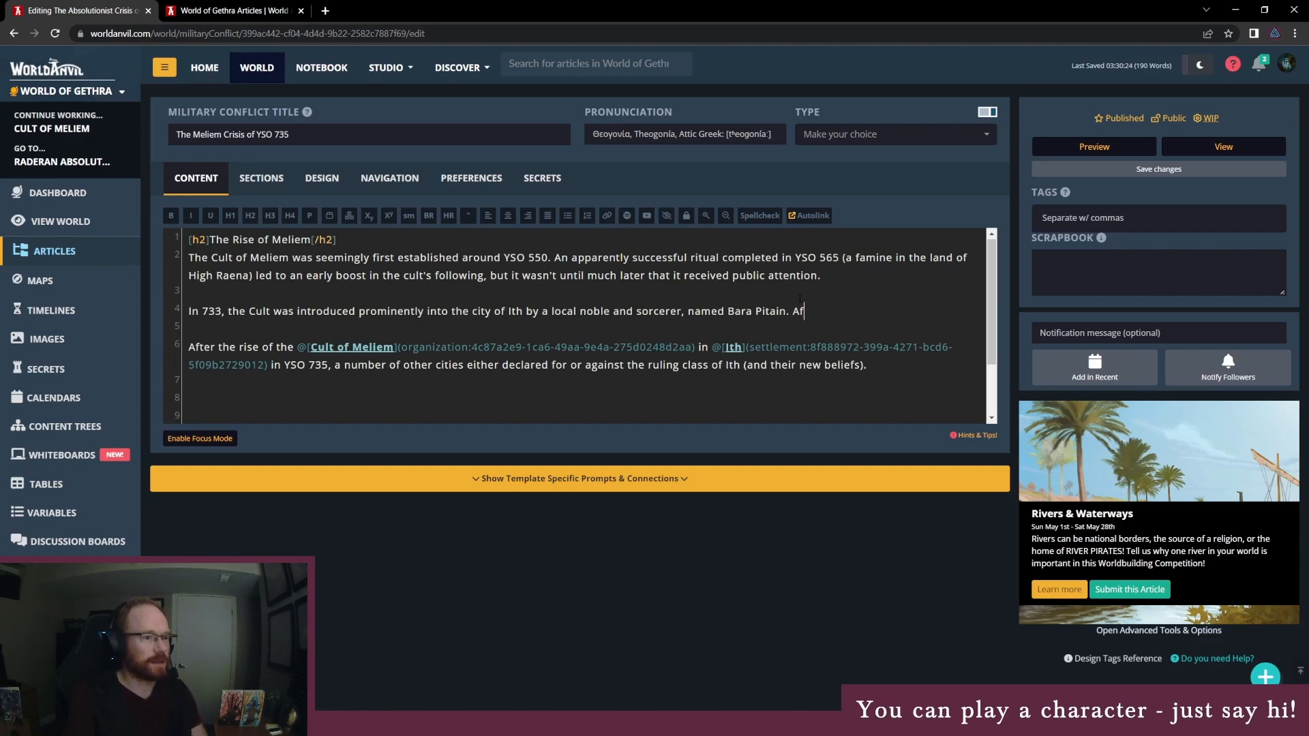
key("BackSpace")
key("BackSpace")
key("BackSpace")
key("BackSpace")
key("BackSpace")
key("BackSpace")
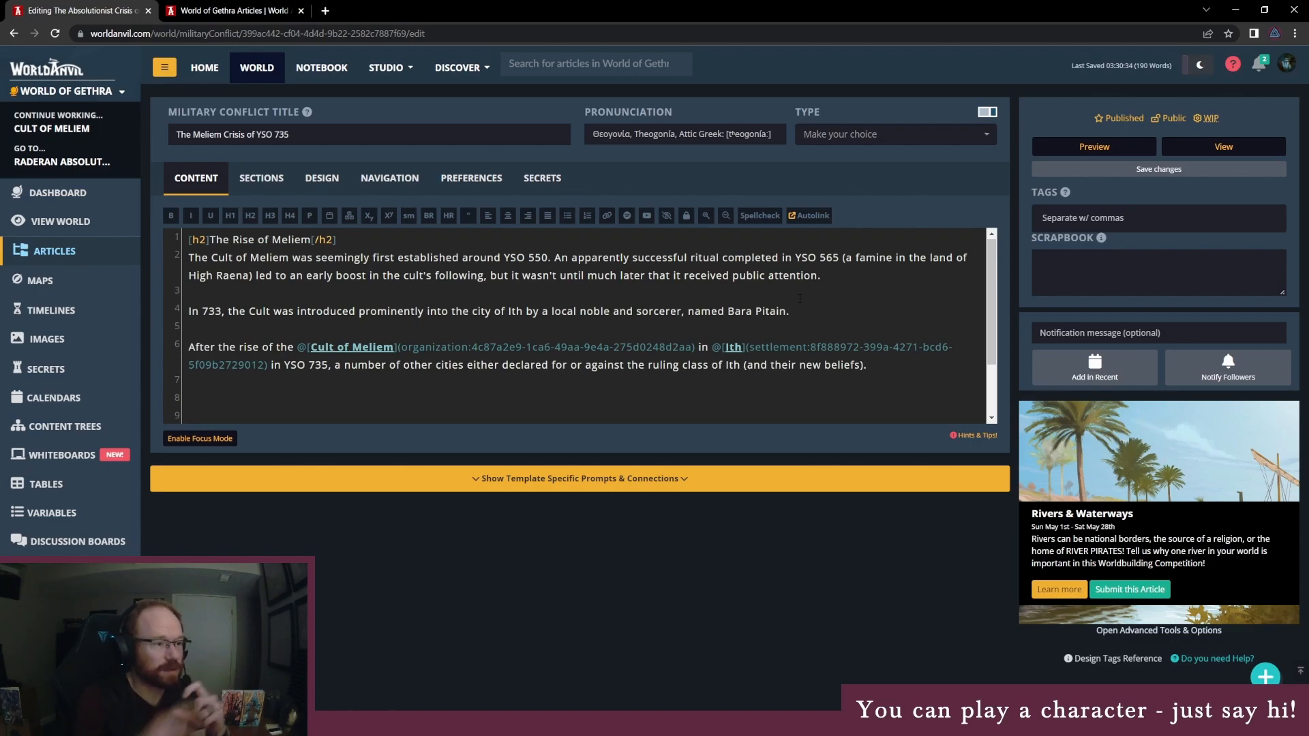
Step: Replace the word "sorcerer" with "sage" in the 733 sentence
double_click(656, 312)
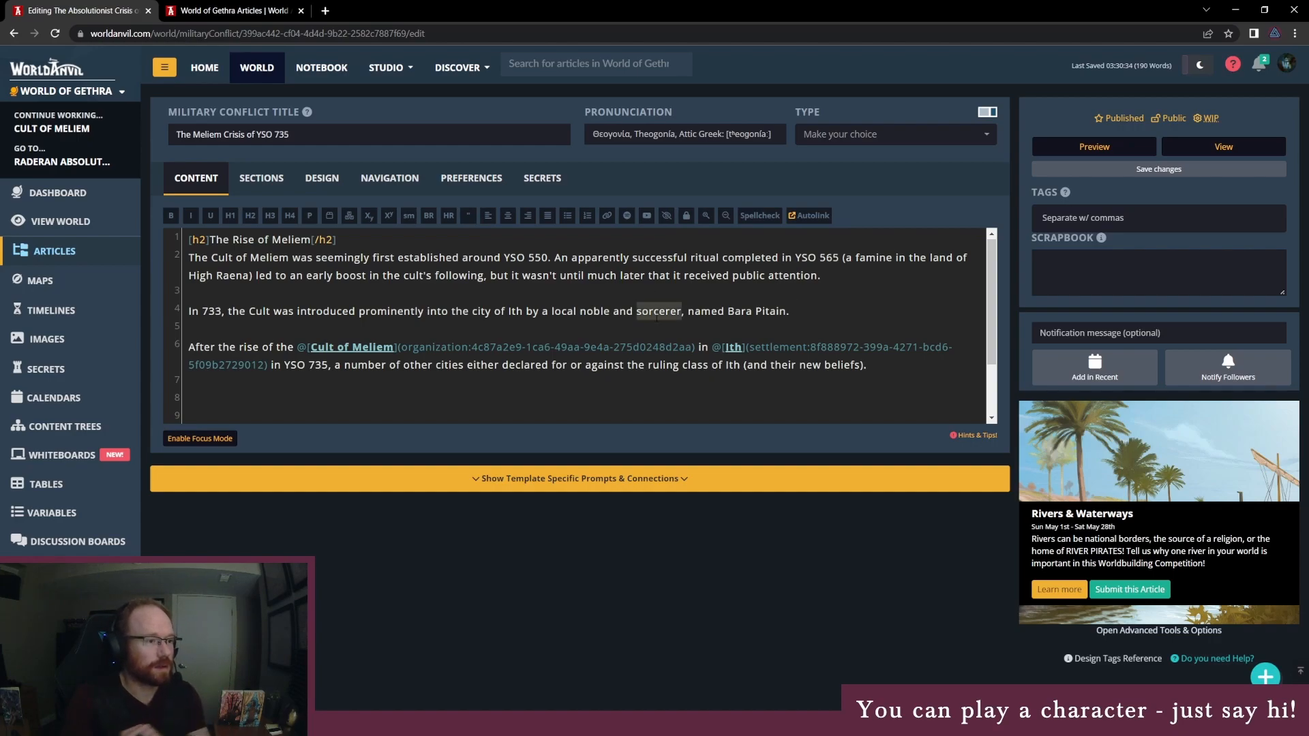
type("s")
key("BackSpace")
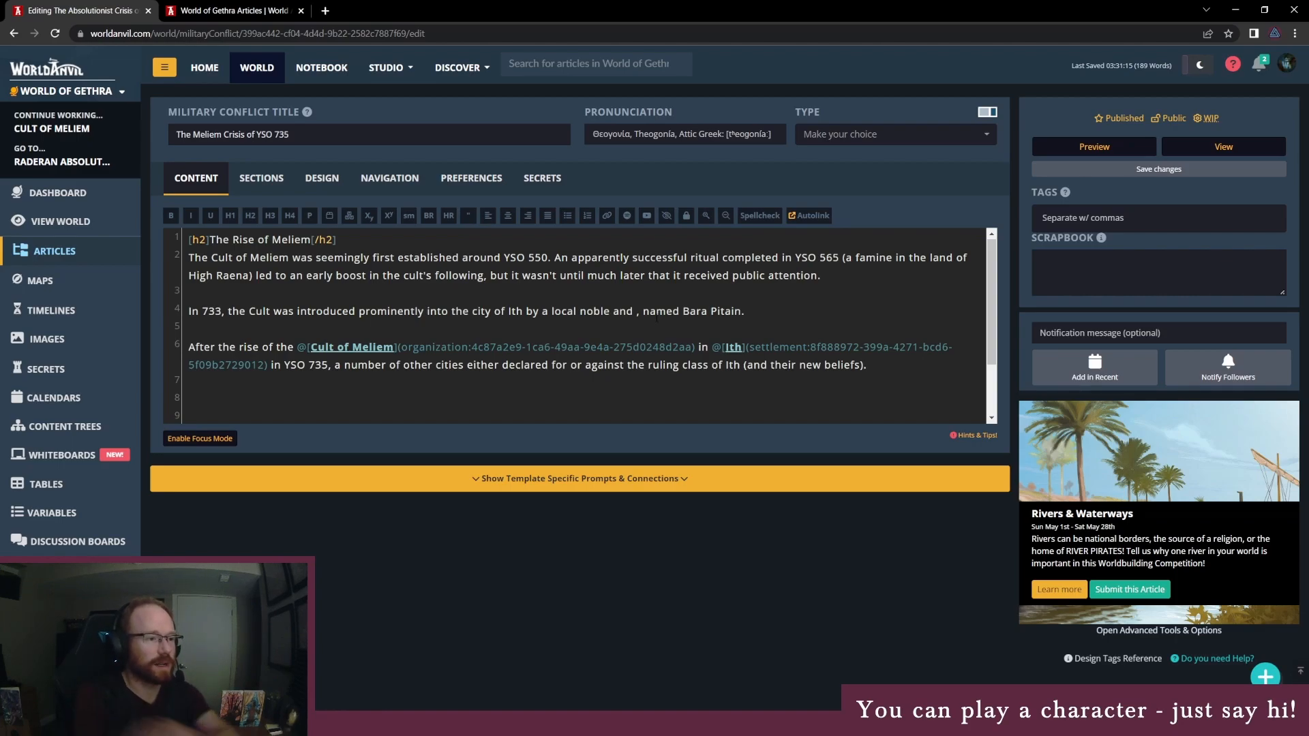
type("sage")
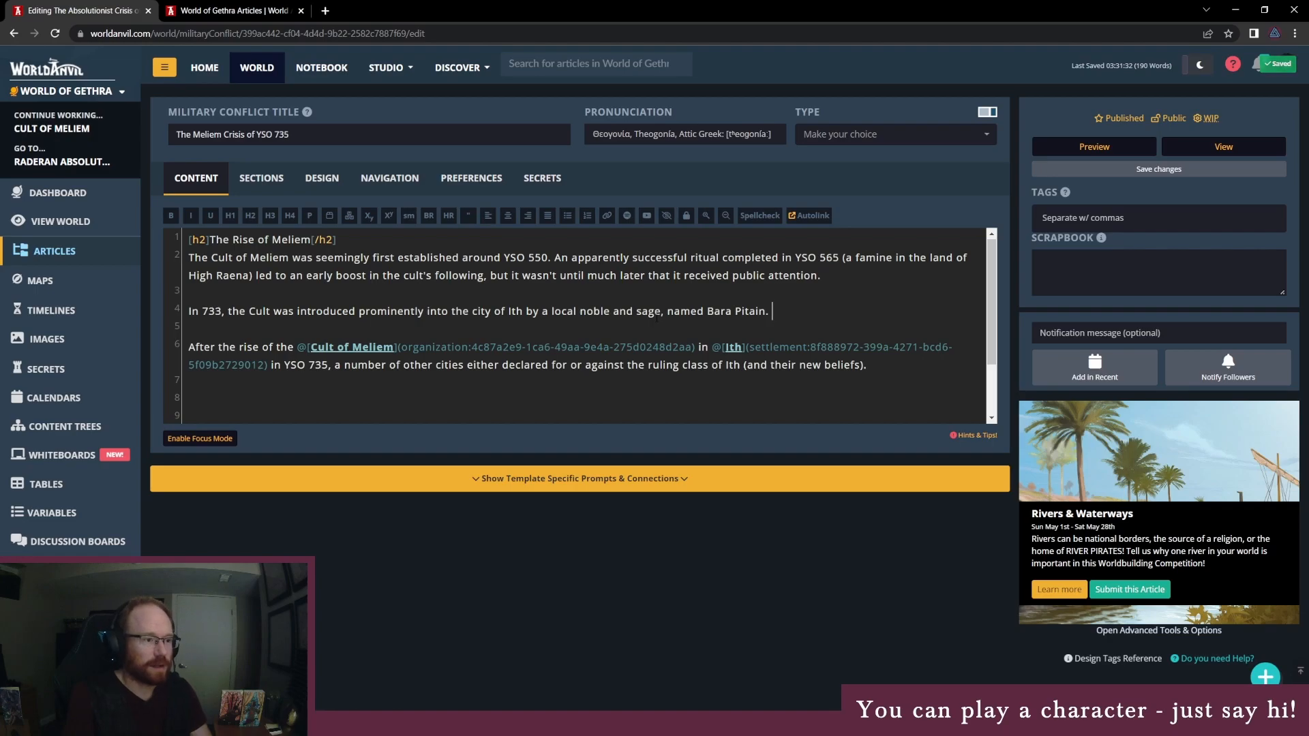
Step: Add after the 733 sentence: "Though a estranged figure prior to this date, Master Pitain was able to cure"
key("End")
type("Though a ")
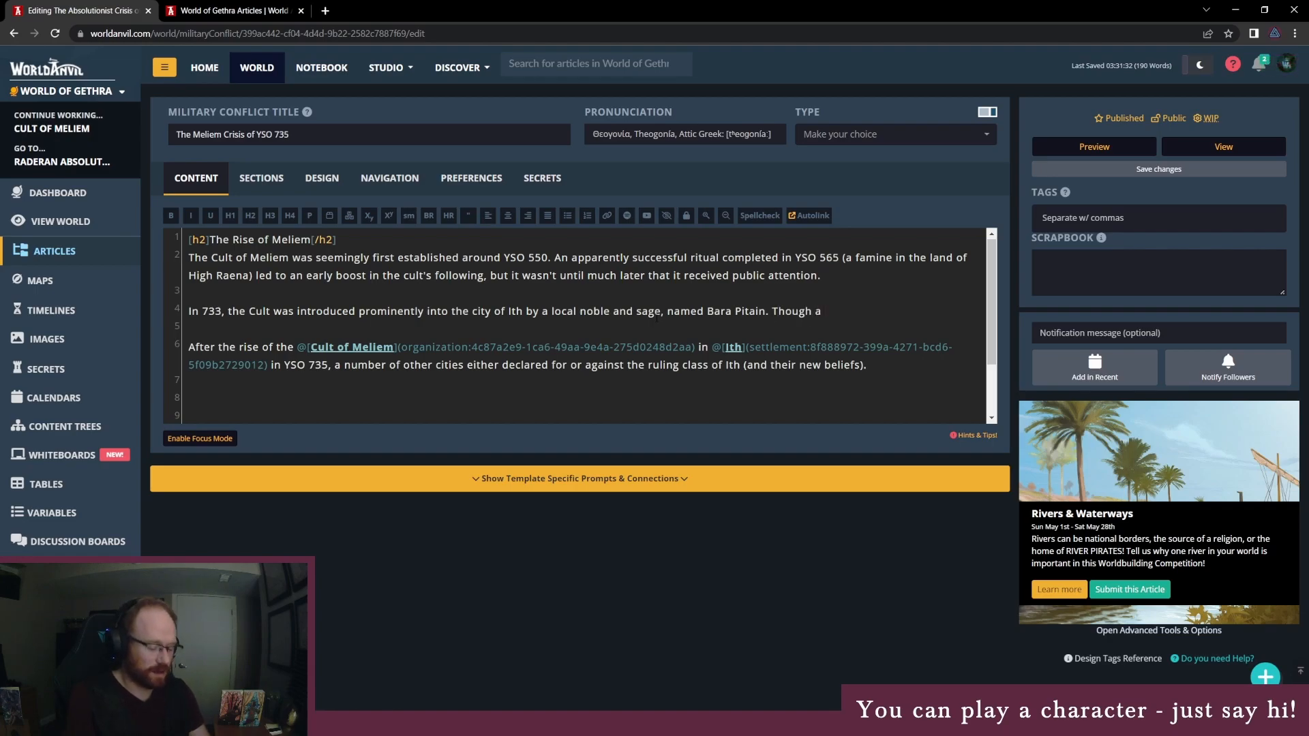
type("estranged fi")
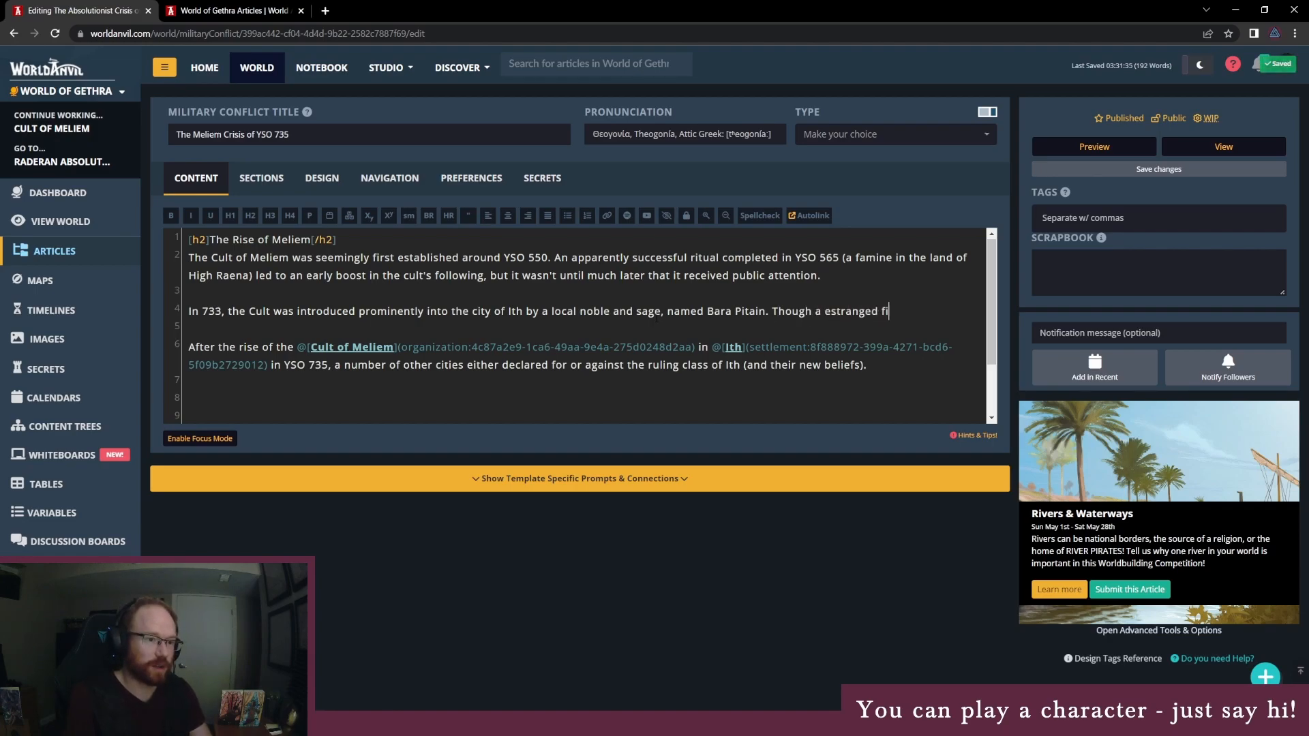
type("gure prior to this date, ")
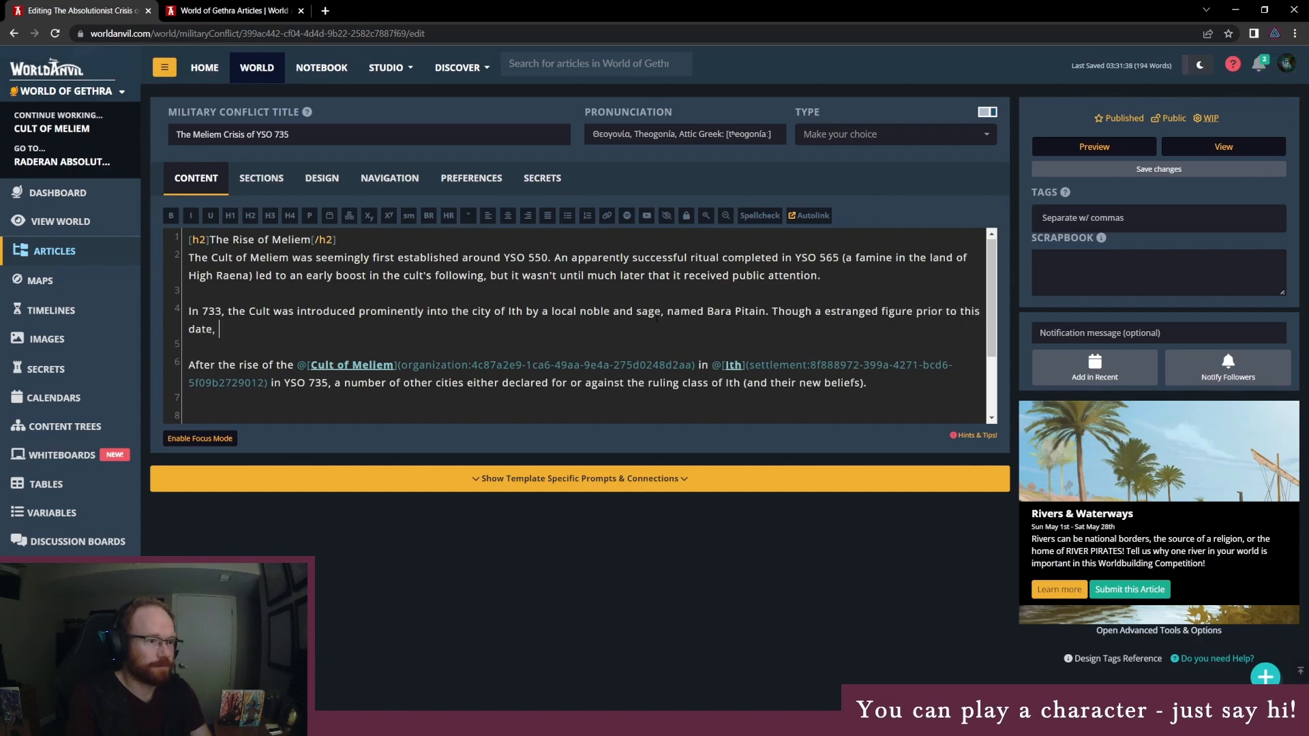
type("Master ")
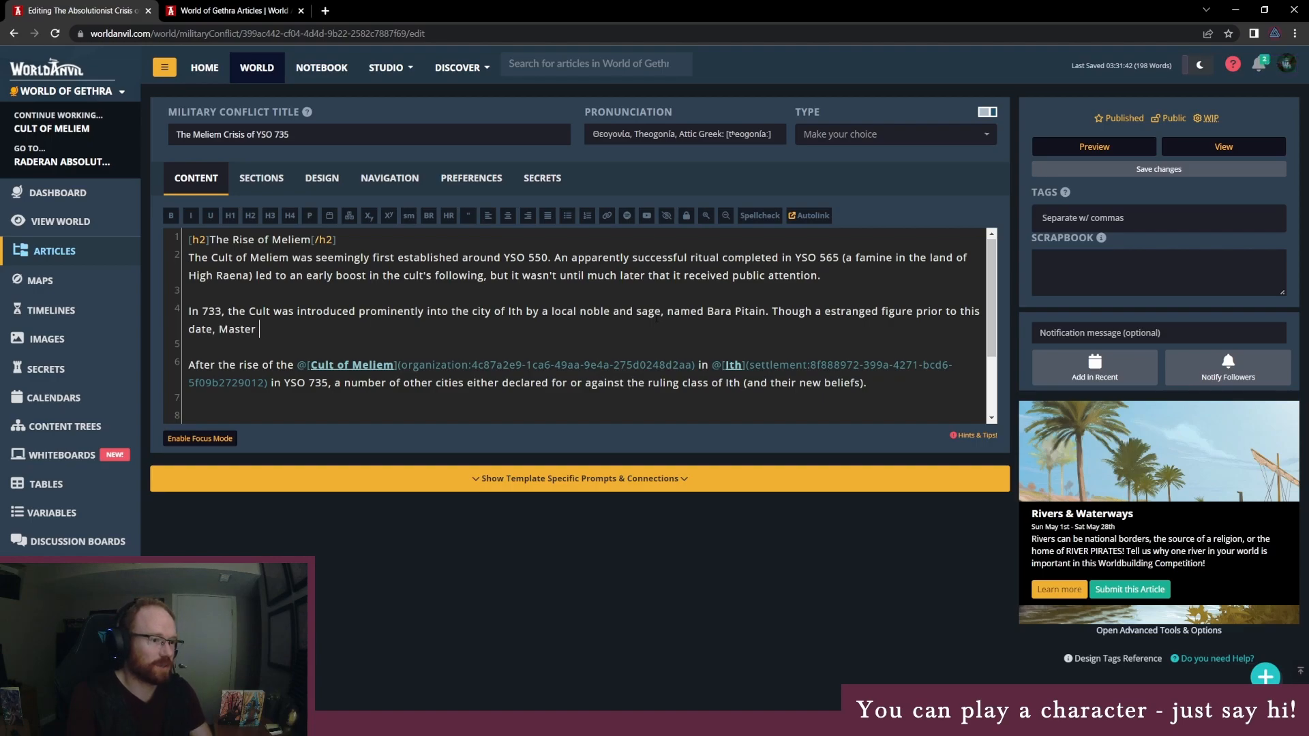
type("Pitain was able to cure ")
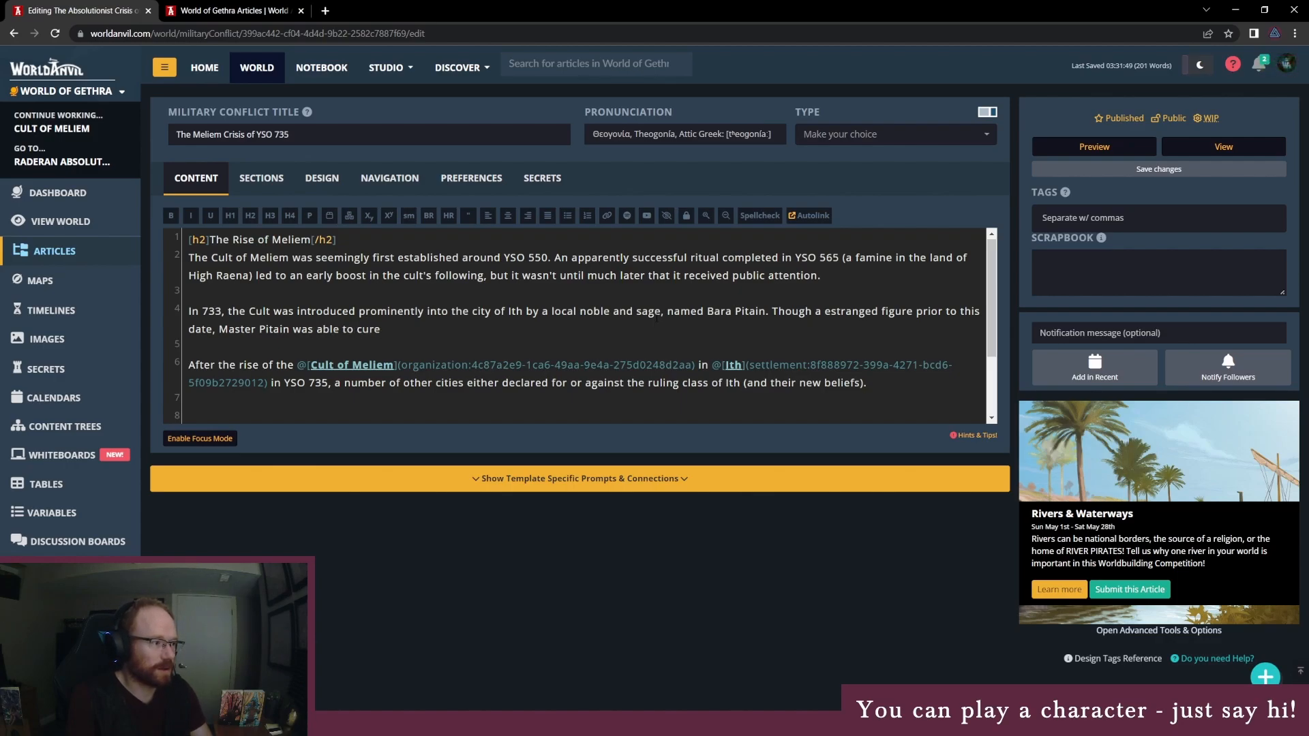
Step: Continue the sentence about Master Pitain's cure with "the heir of a Great House within the city"
type("the great")
key("BackSpace")
key("BackSpace")
key("BackSpace")
key("BackSpace")
key("BackSpace")
type("heir of ")
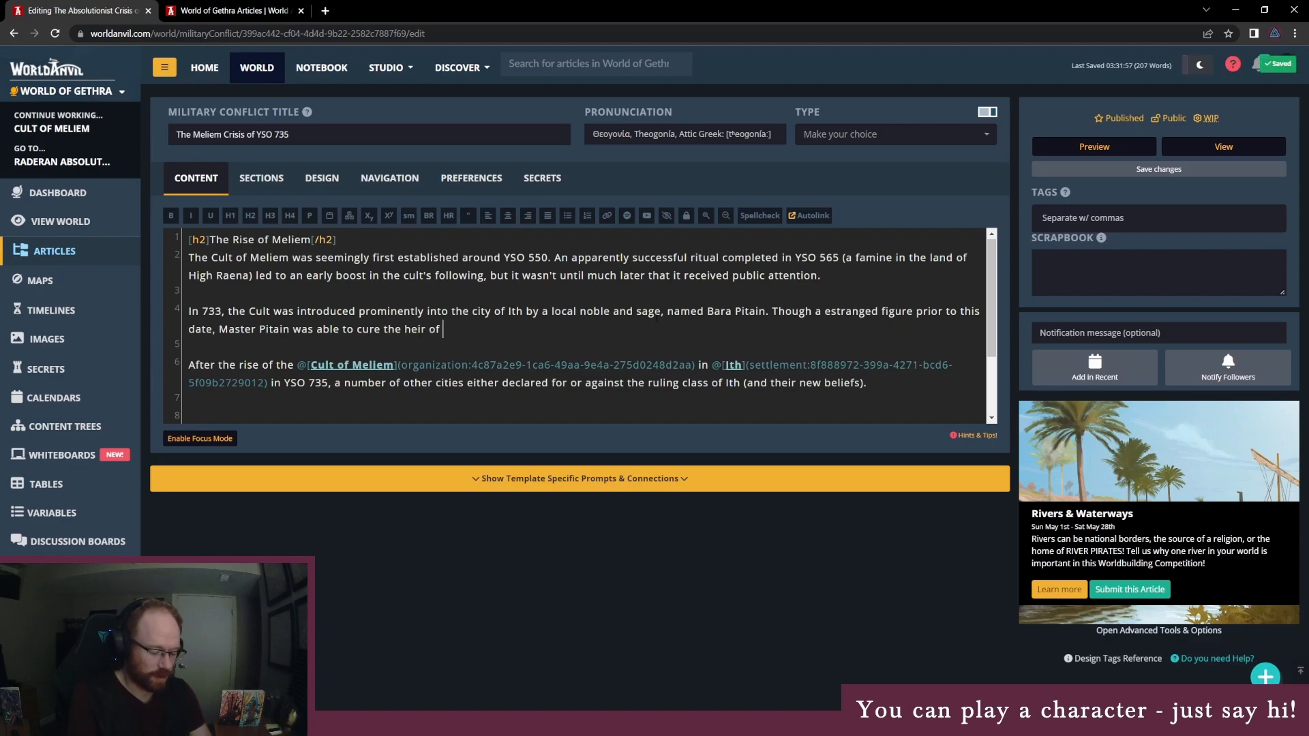
type("a Great H")
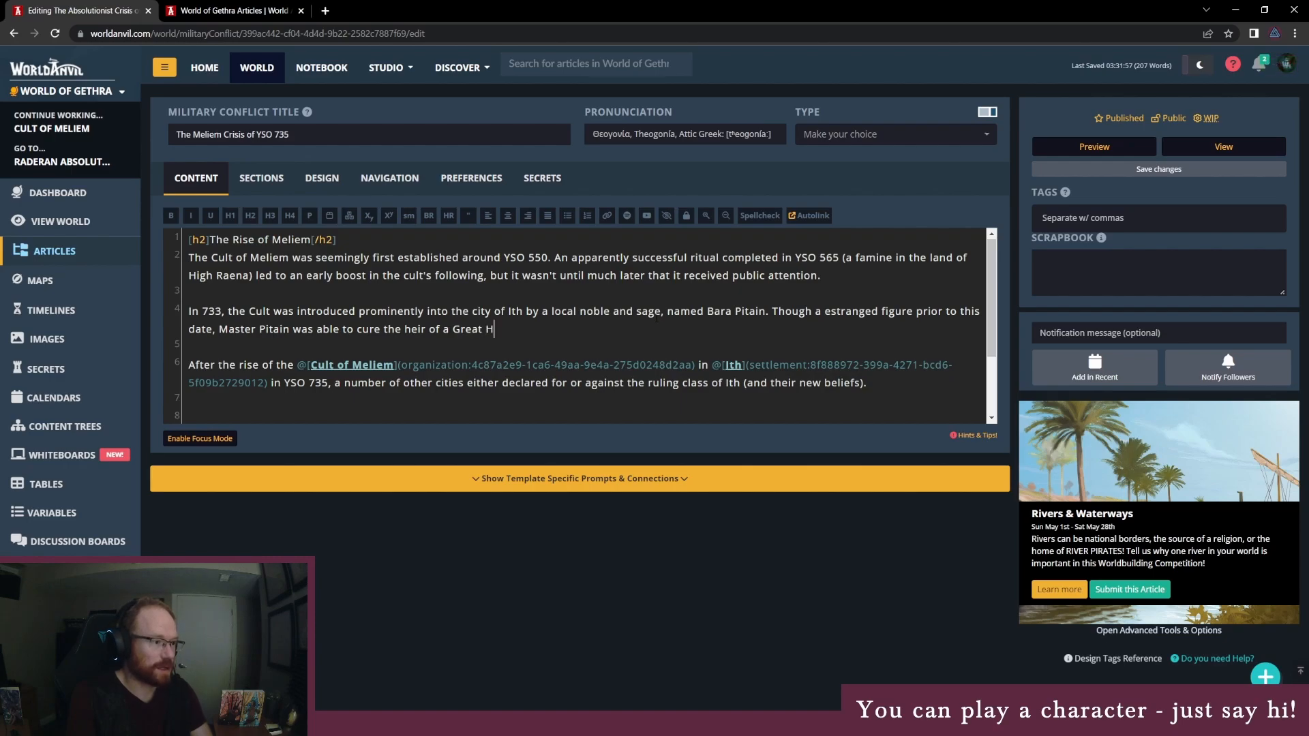
type("ouse within the city")
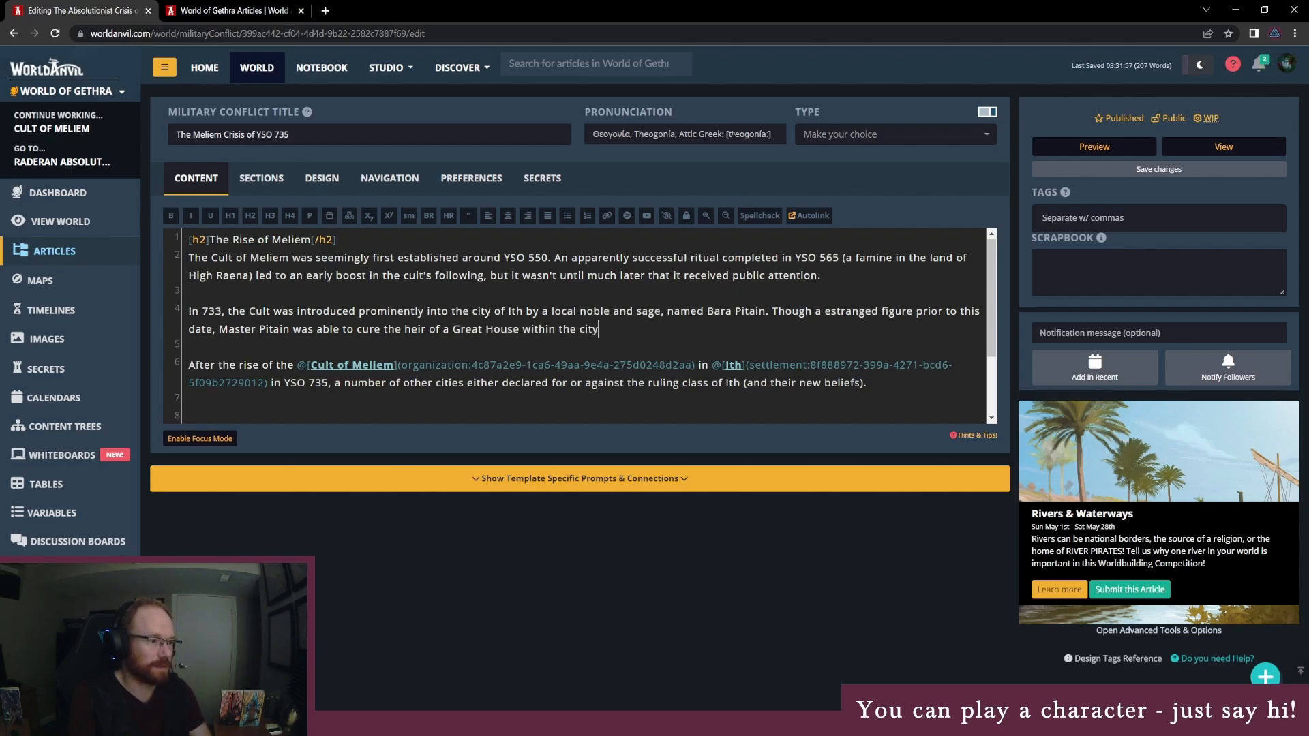
Step: Finish the sentence about Master Pitain's cure with ", drawing attention to the source of his powers, Meliem."
type(",")
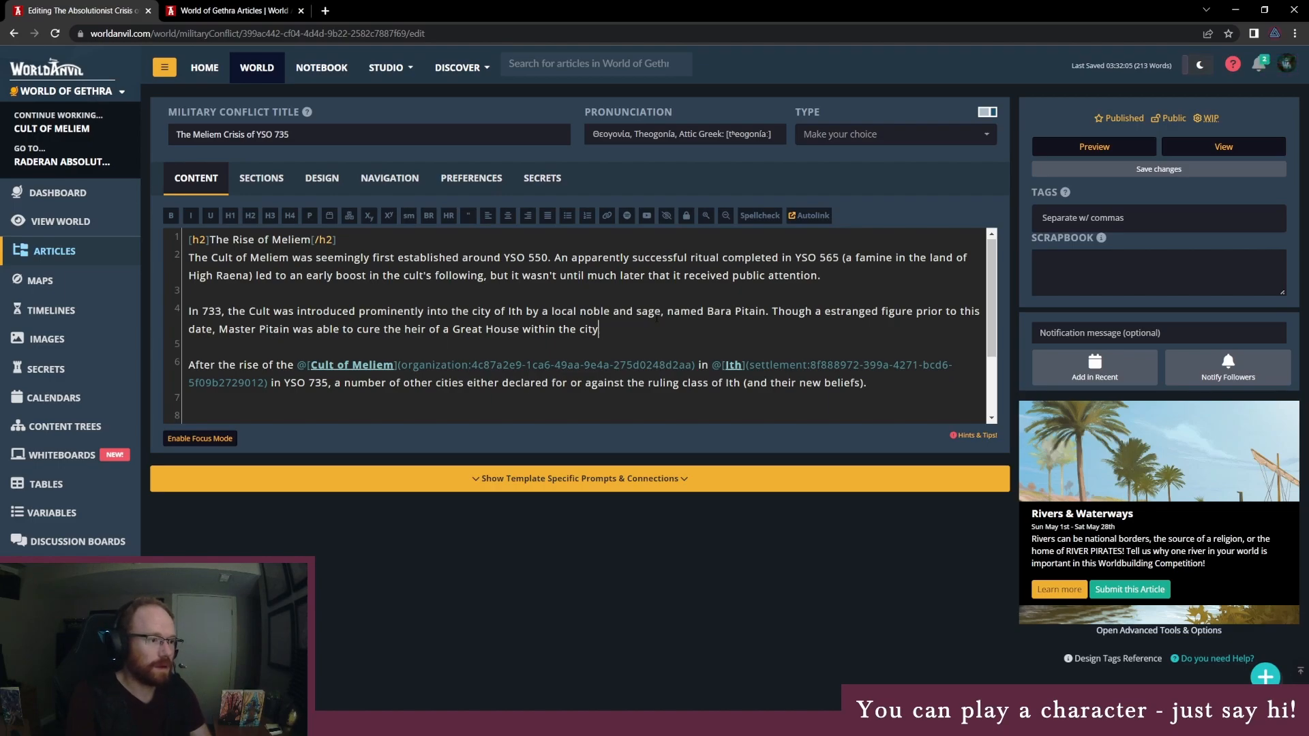
type(" drawing atten")
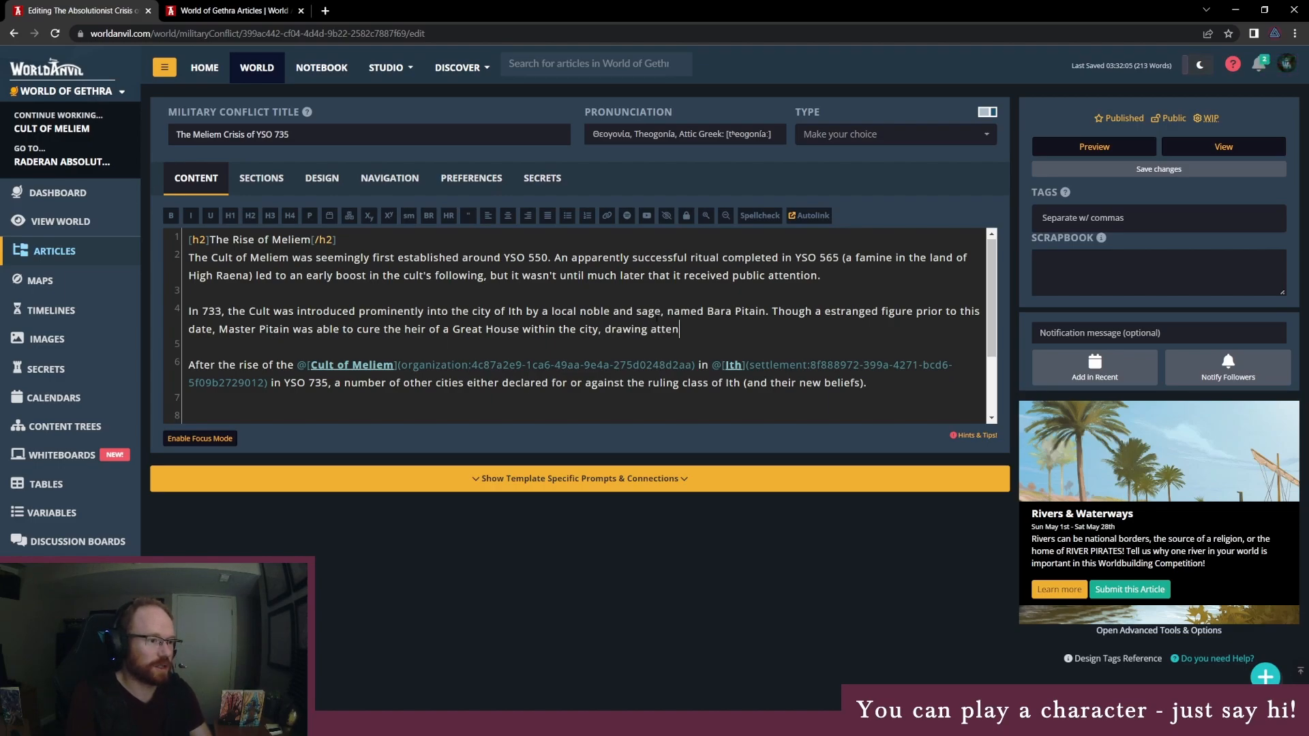
type("tion to the sourc")
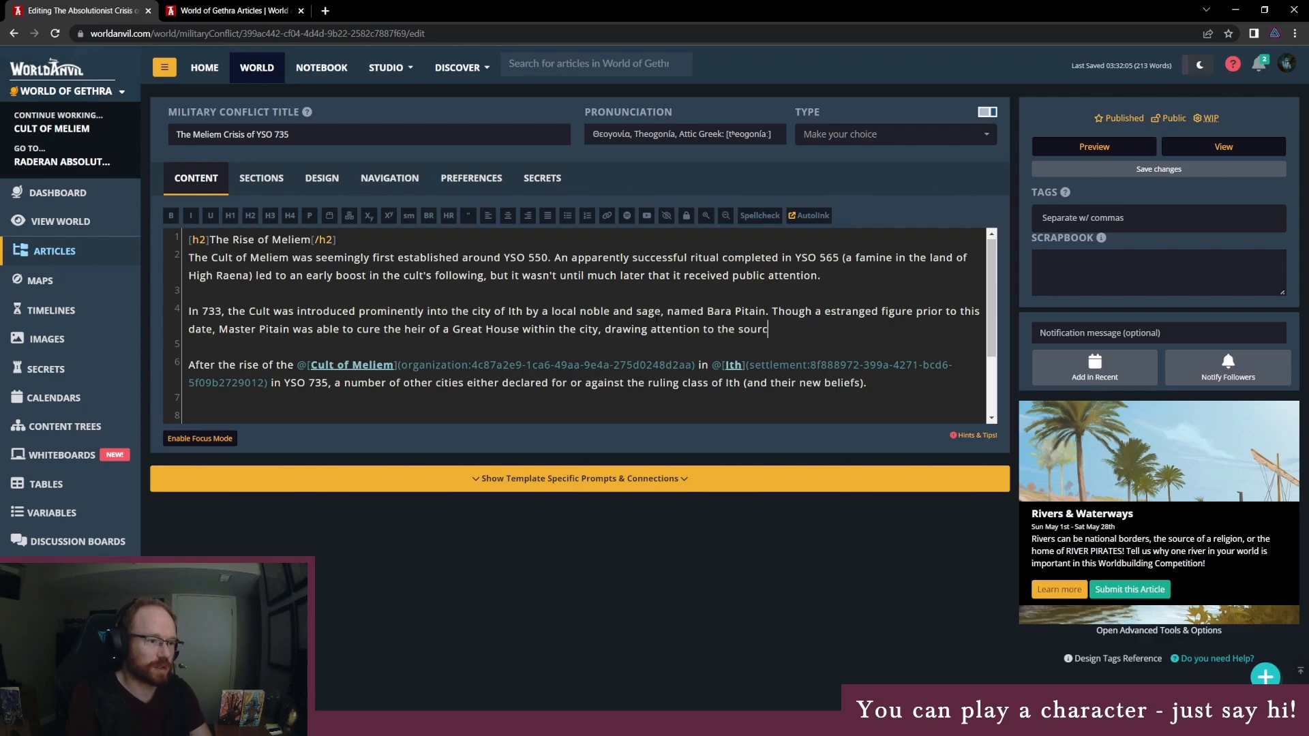
type("e of his powers,")
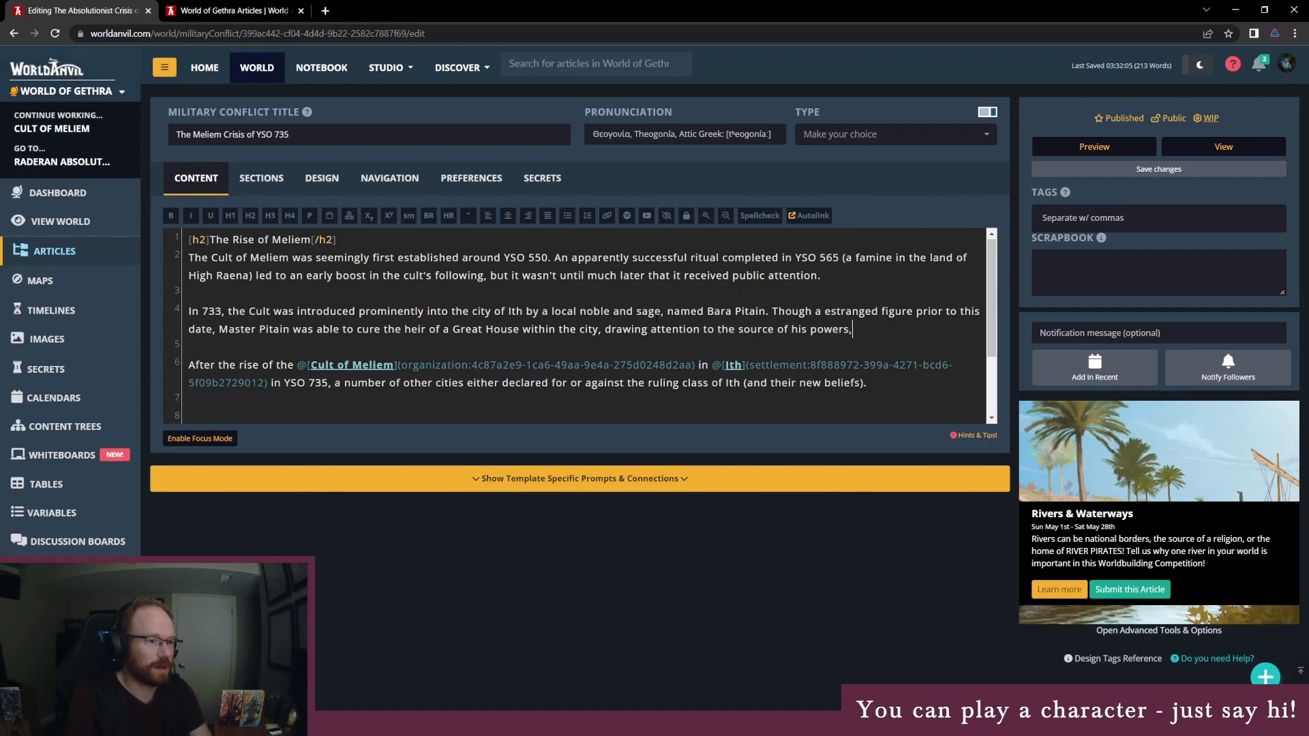
type(" Meliem.")
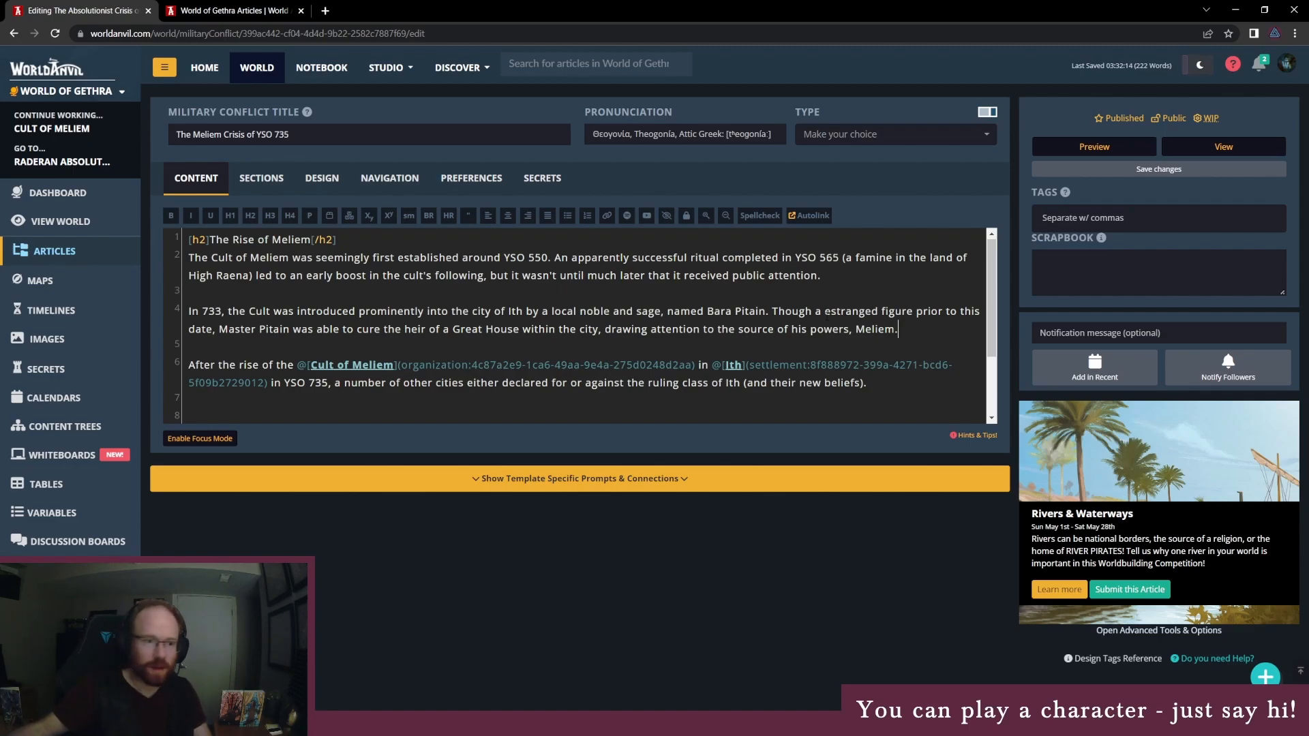
Step: Begin a new sentence after "Meliem." in the 733 paragraph with "In 734, he"
type("In 734,")
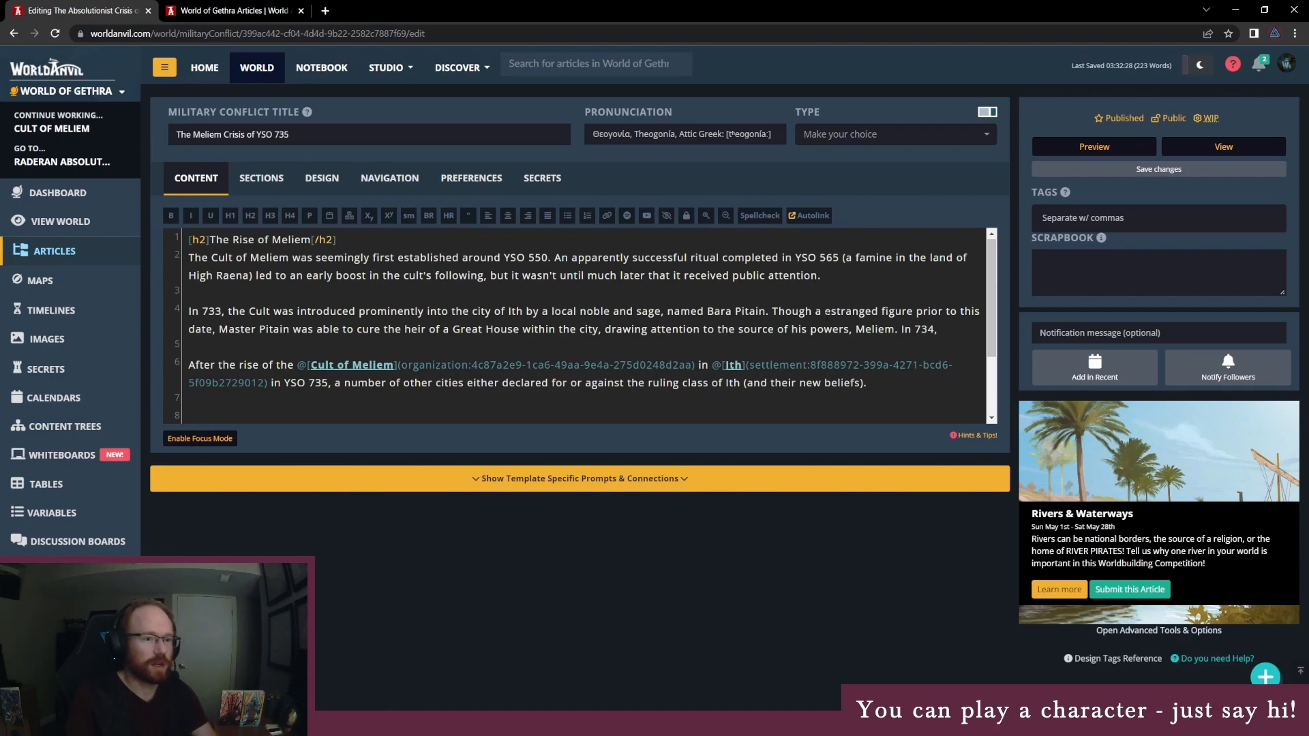
type("he threw a")
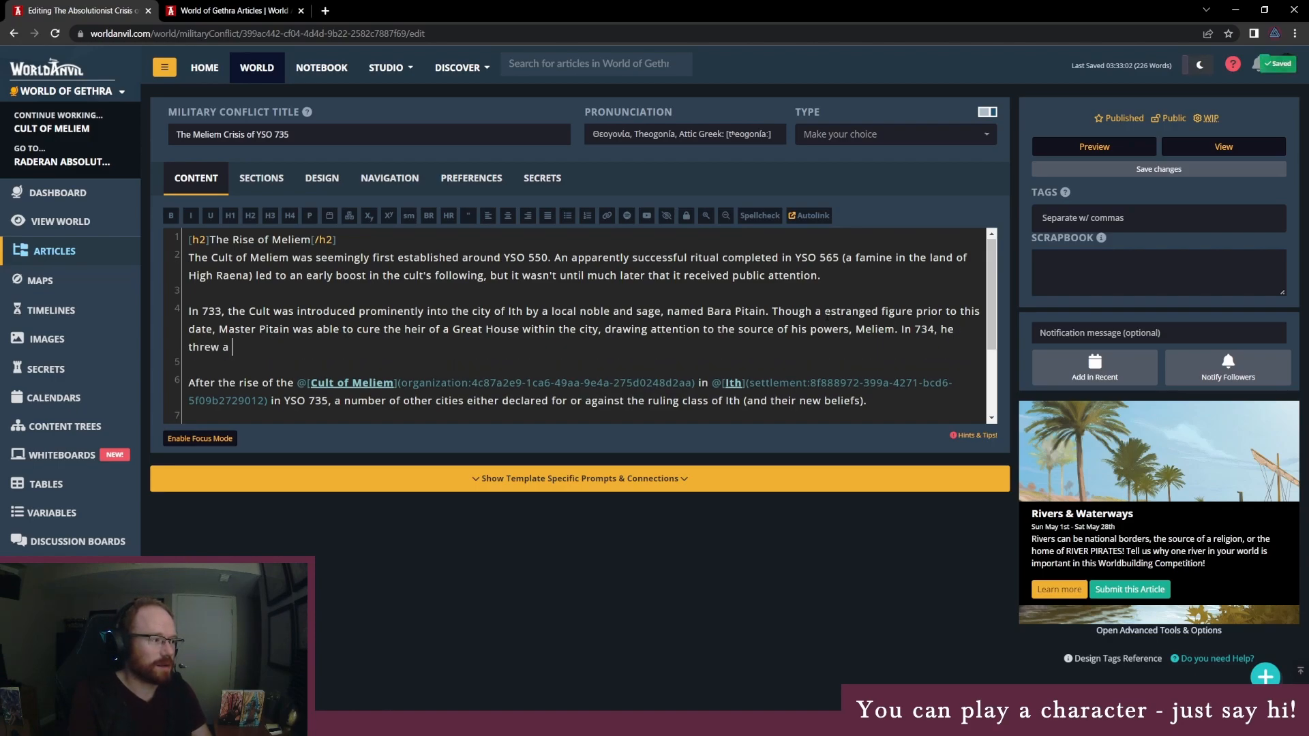
key("BackSpace")
key("BackSpace")
key("BackSpace")
key("BackSpace")
key("BackSpace")
key("BackSpace")
key("BackSpace")
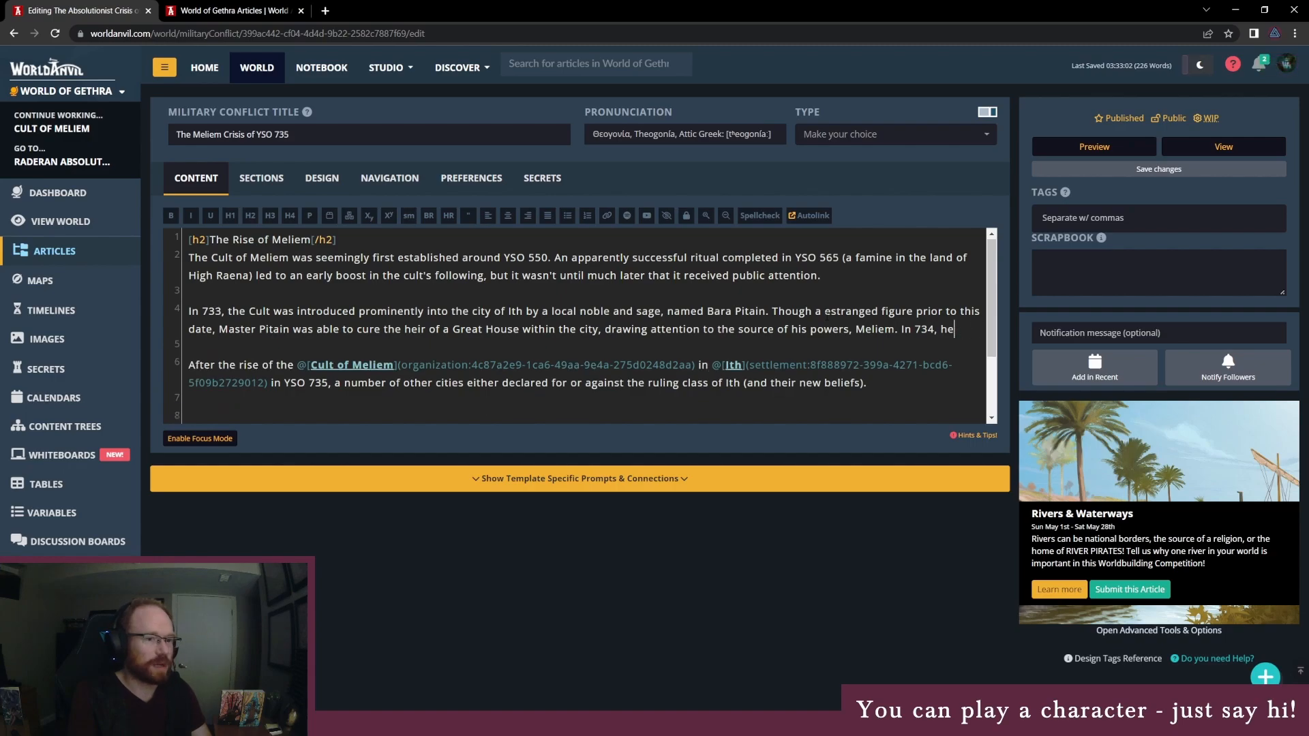
type("attended")
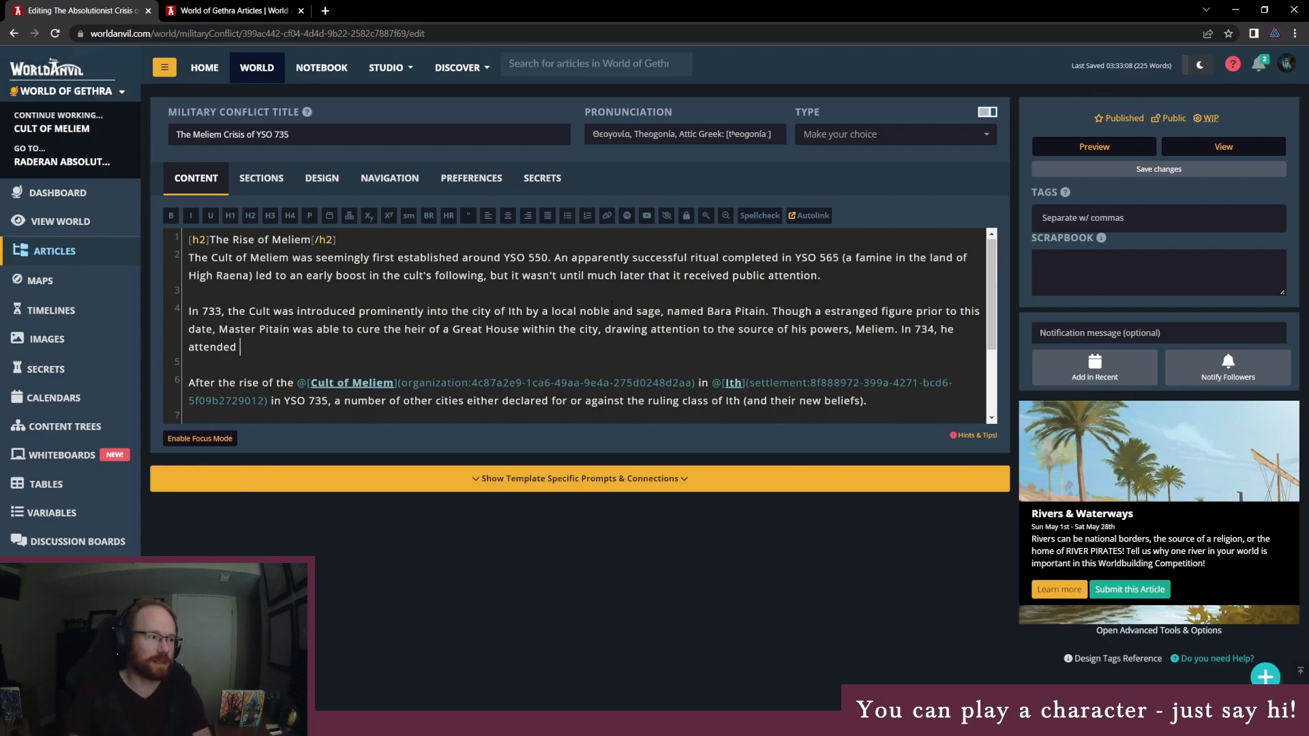
left_click_drag(377, 310, 186, 370)
left_click(266, 330)
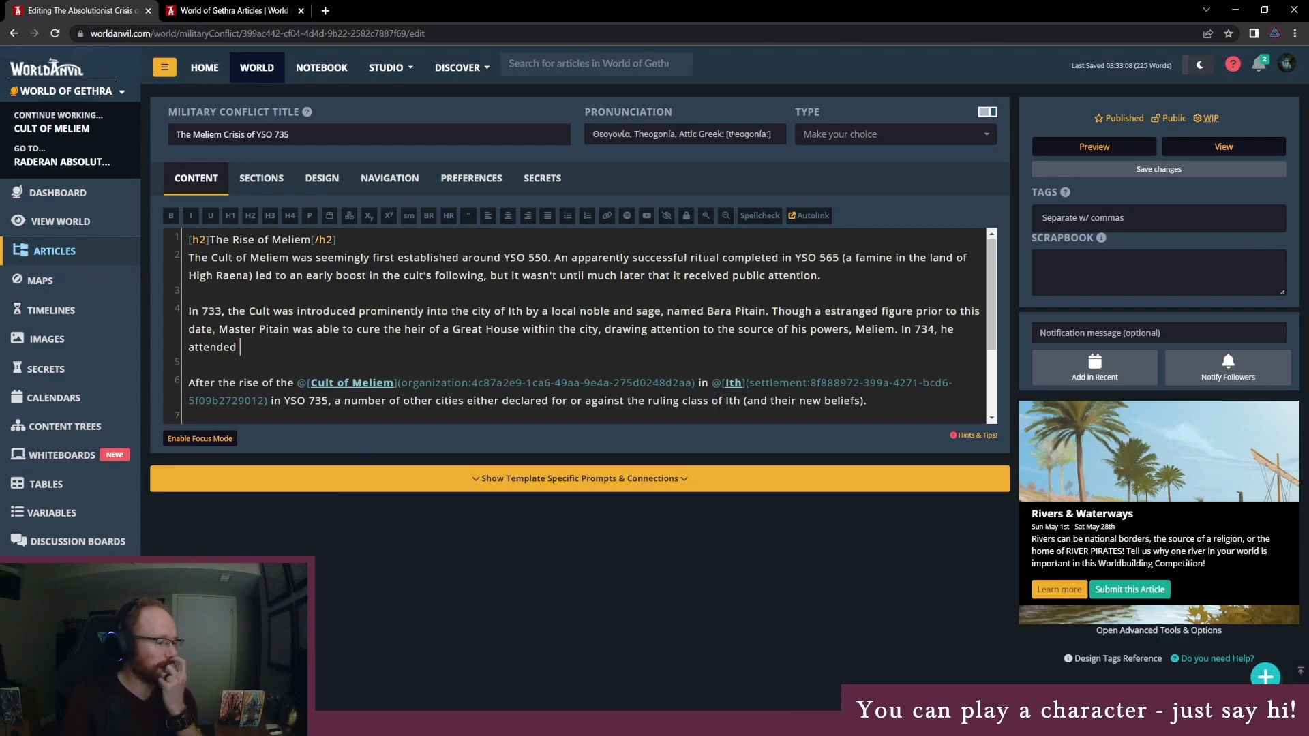
key("alt+Tab")
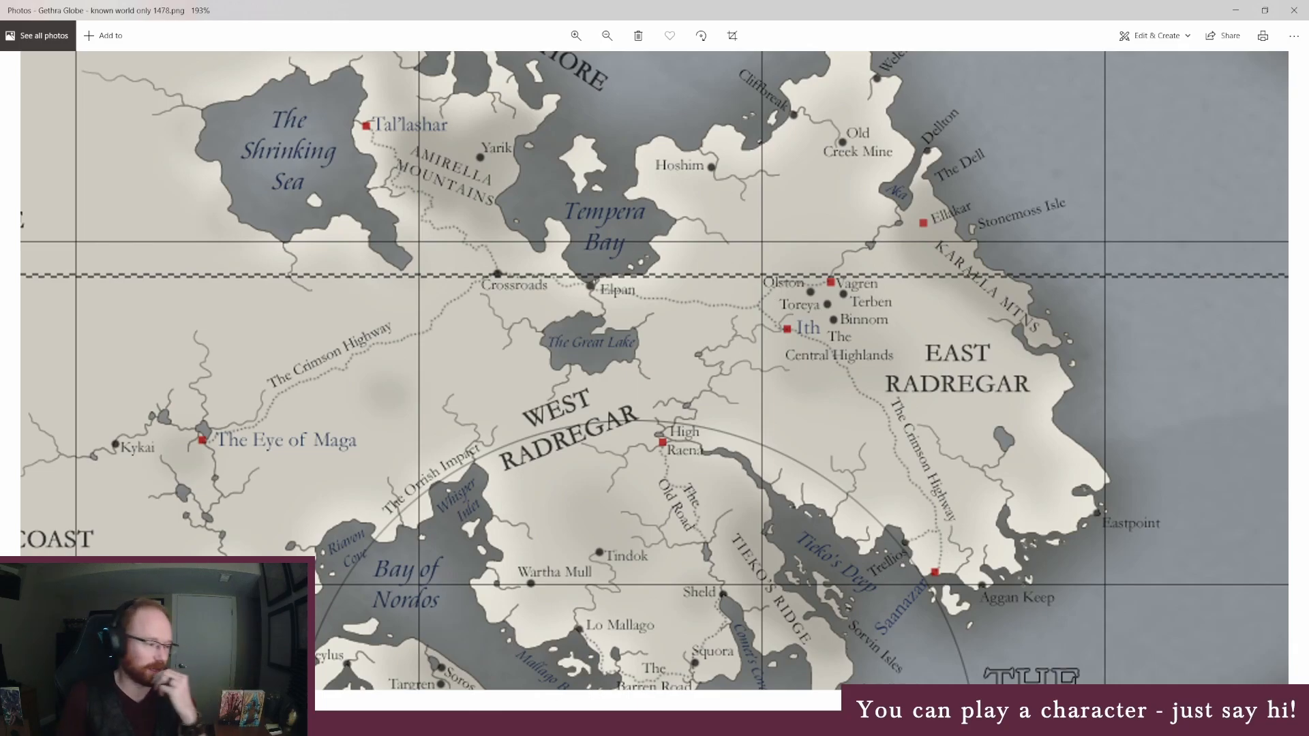
mouse_move(293, 722)
left_click(253, 671)
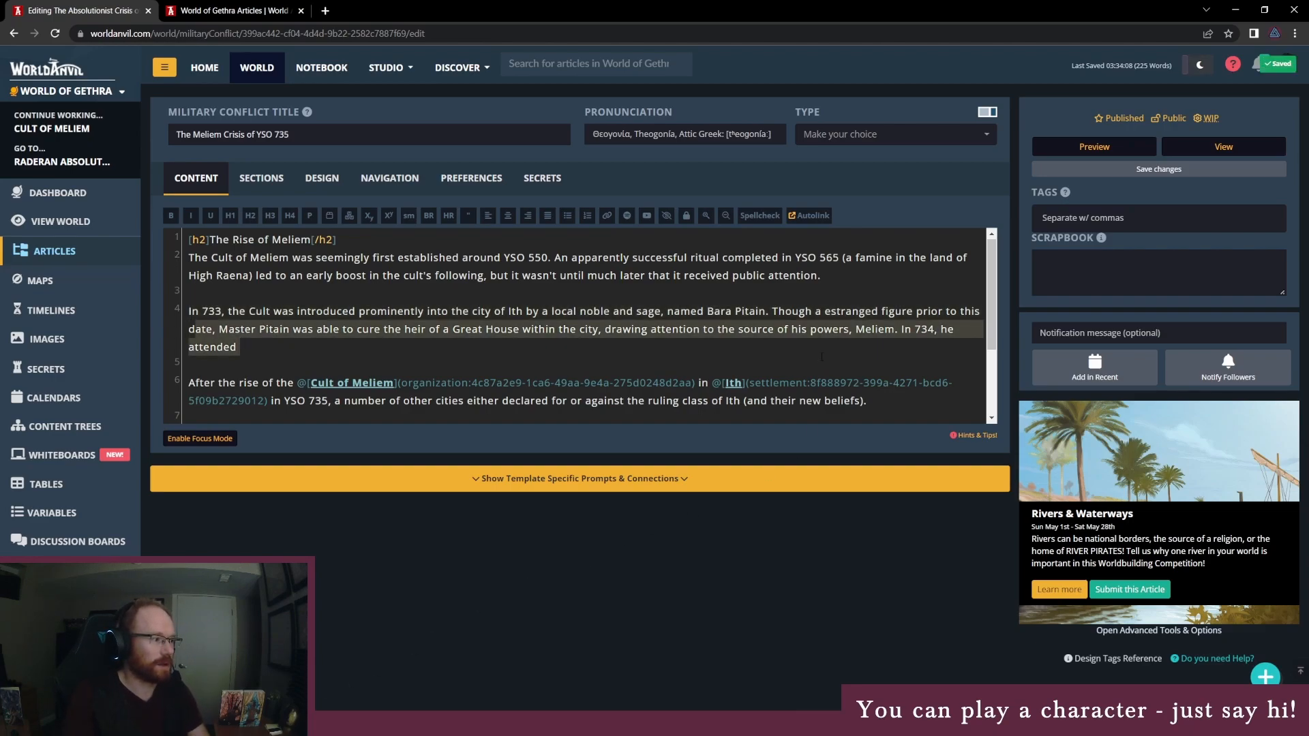
key("ctrl+BackSpace")
key("BackSpace")
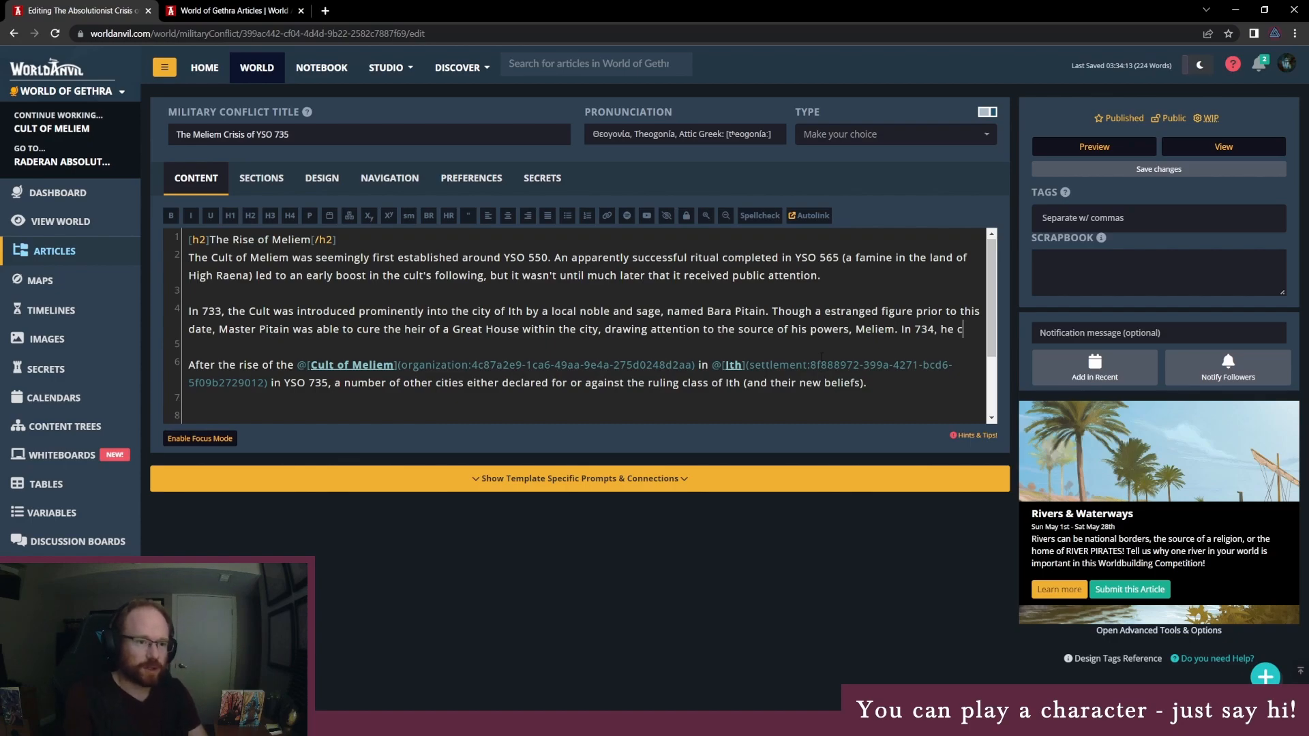
Step: Continue the 734 sentence with "used shows of power and his own"
type("sed sh")
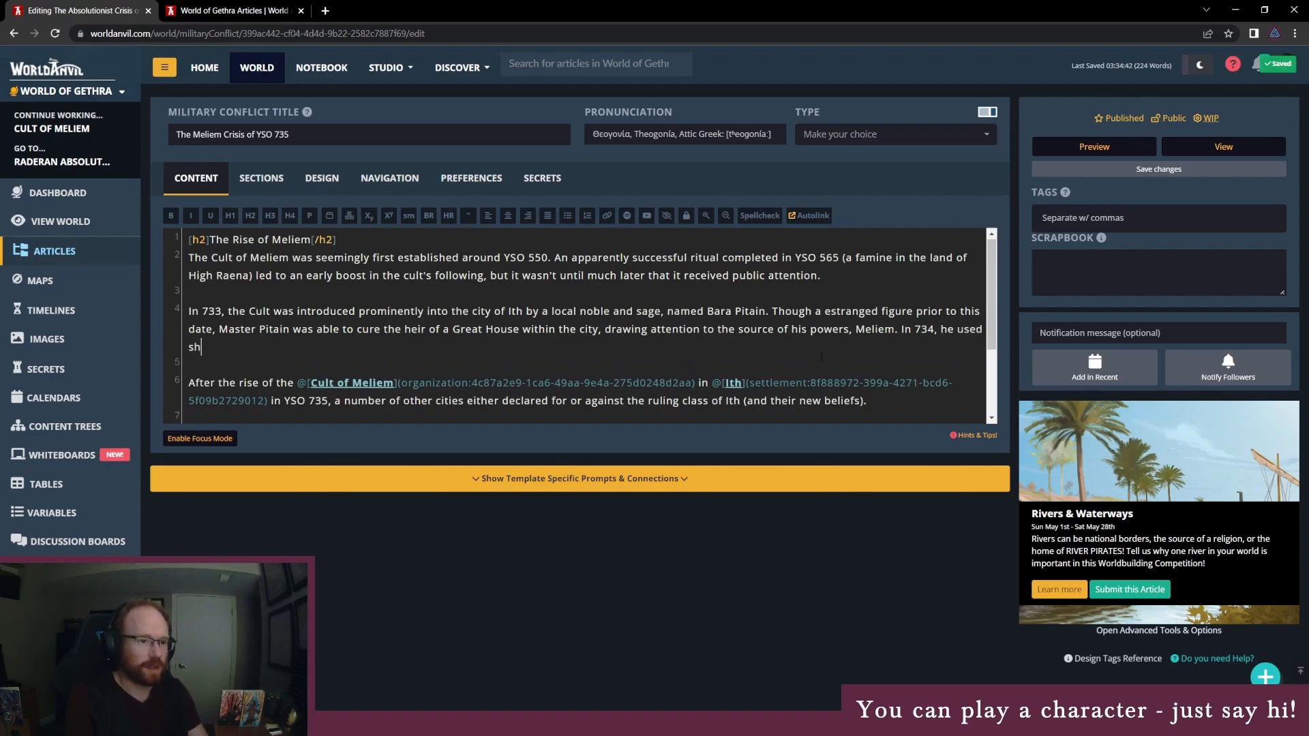
type("ows of power and a")
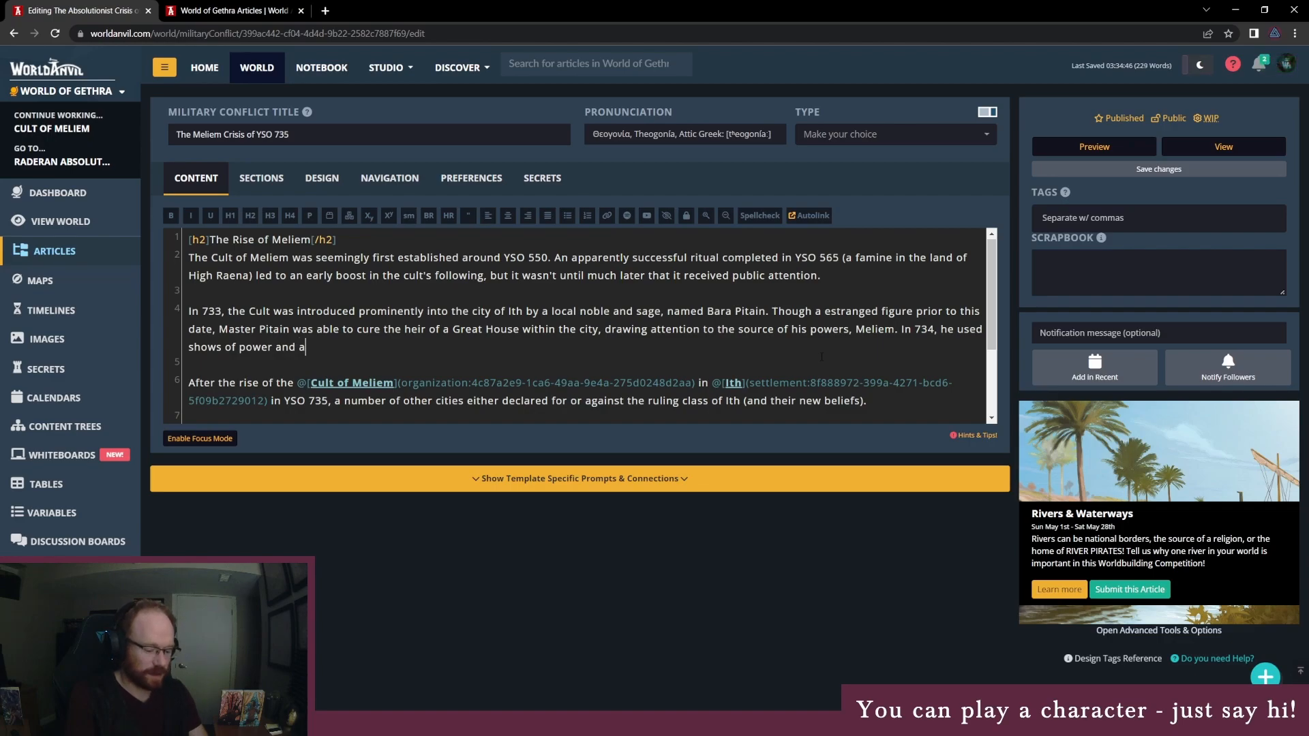
key("BackSpace")
type("his own ma")
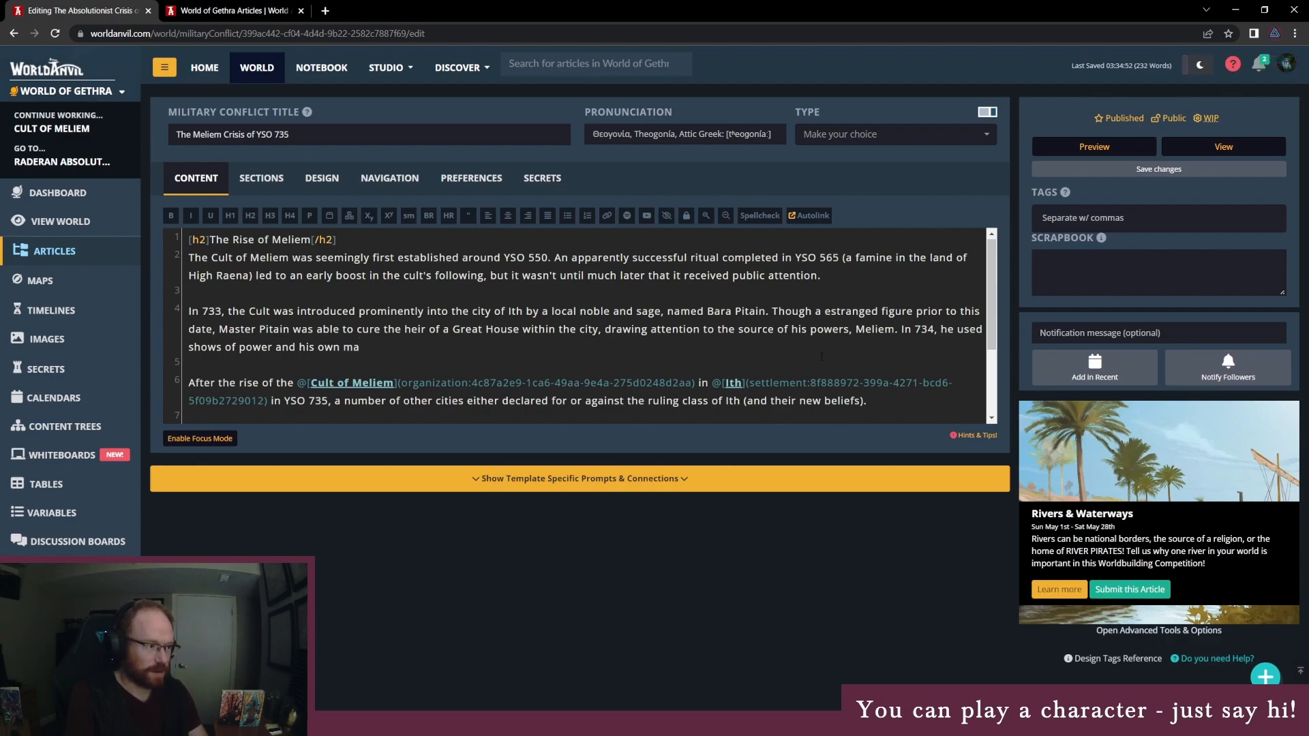
key("BackSpace")
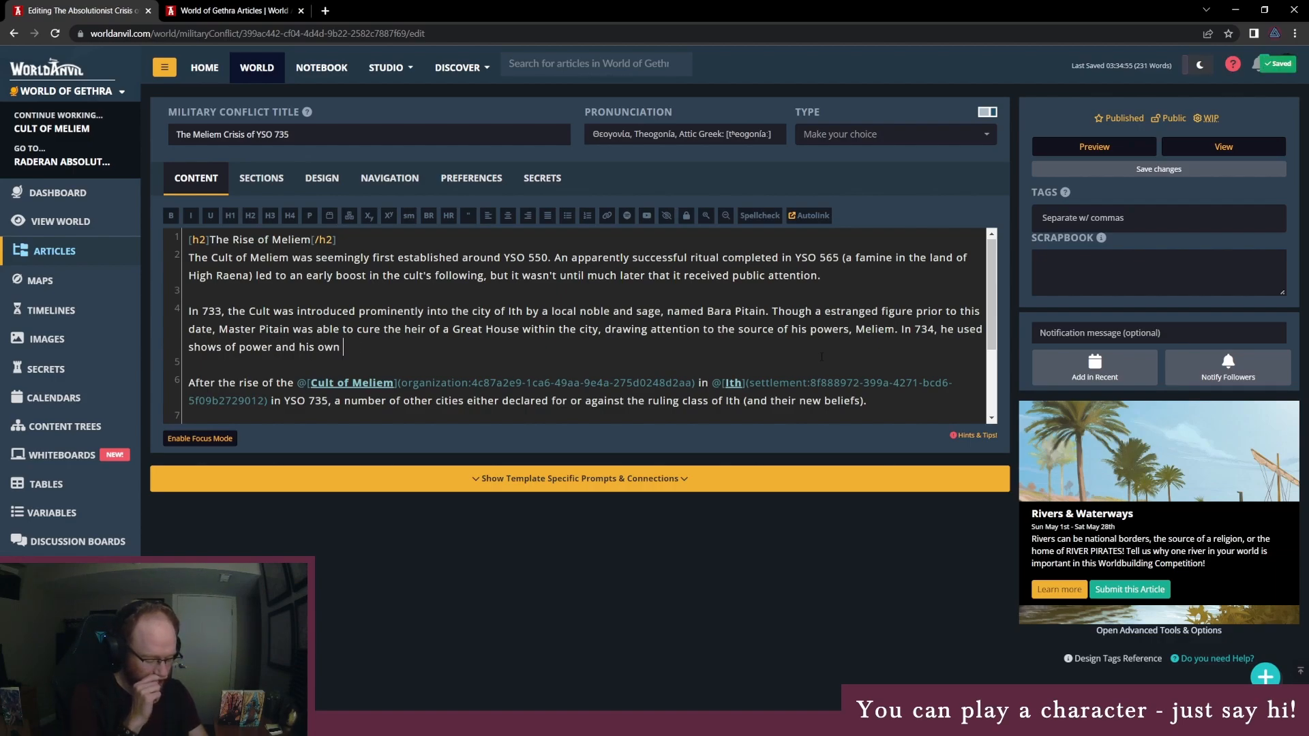
type("sinister reasonings to ")
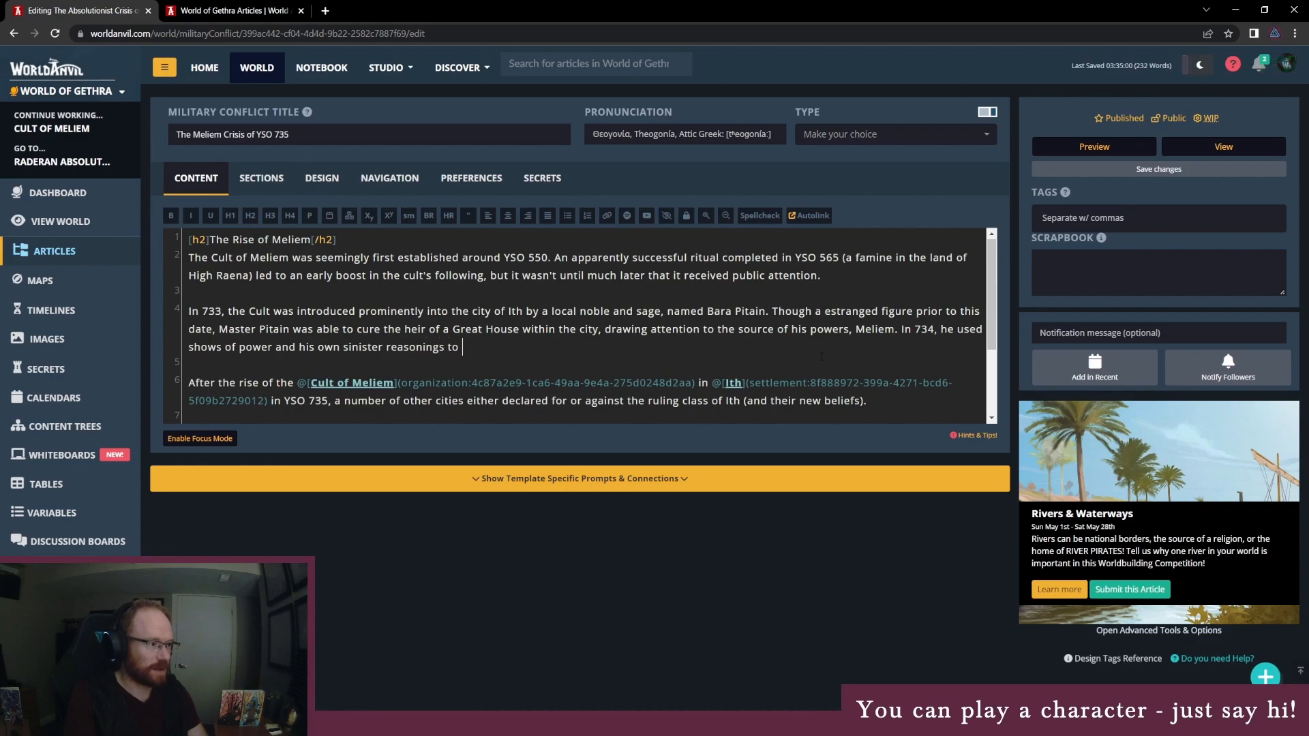
type("con")
key("BackSpace")
key("BackSpace")
key("BackSpace")
key("BackSpace")
key("BackSpace")
key("BackSpace")
key("BackSpace")
key("BackSpace")
key("BackSpace")
key("BackSpace")
key("BackSpace")
key("BackSpace")
key("BackSpace")
key("BackSpace")
key("BackSpace")
key("BackSpace")
key("BackSpace")
key("BackSpace")
key("BackSpace")
key("BackSpace")
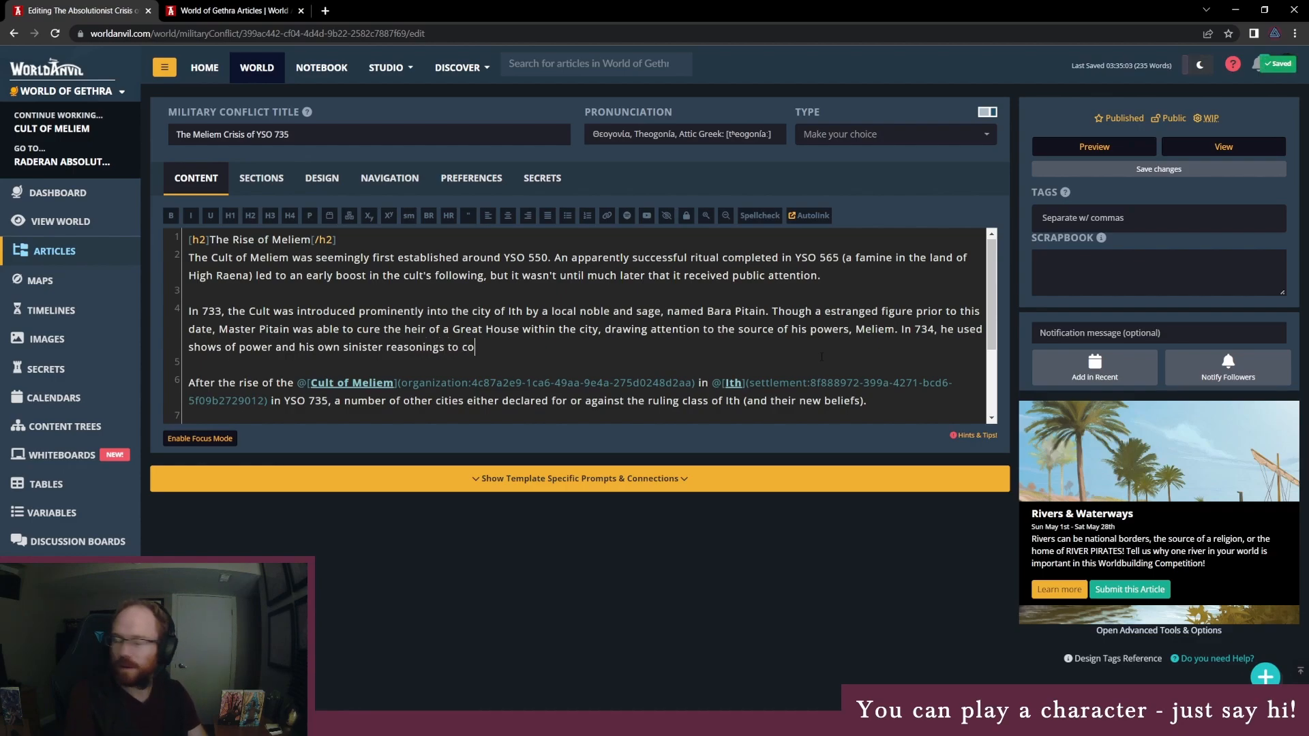
key("BackSpace")
key("BackSpace")
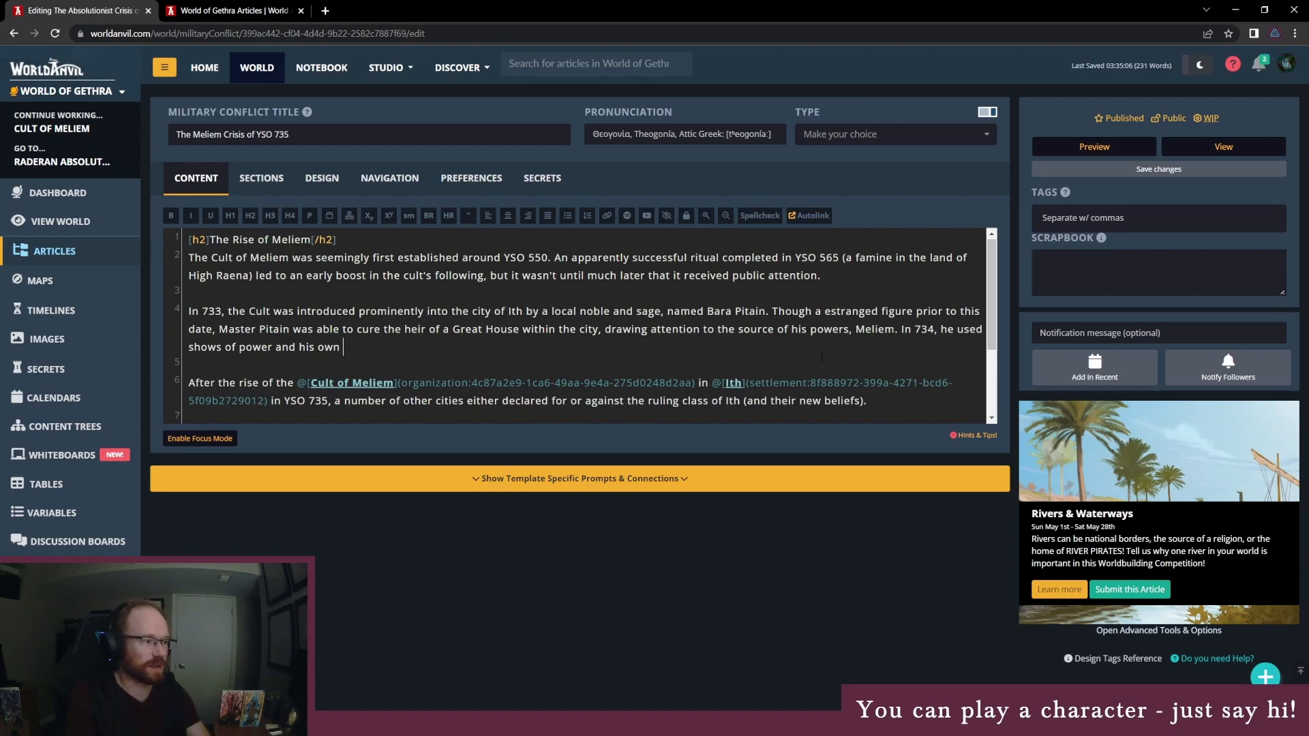
Step: Finish the 734 sentence with "considerable charisma to convert and subvert members of the local Atmos Septi temple."
type("consid")
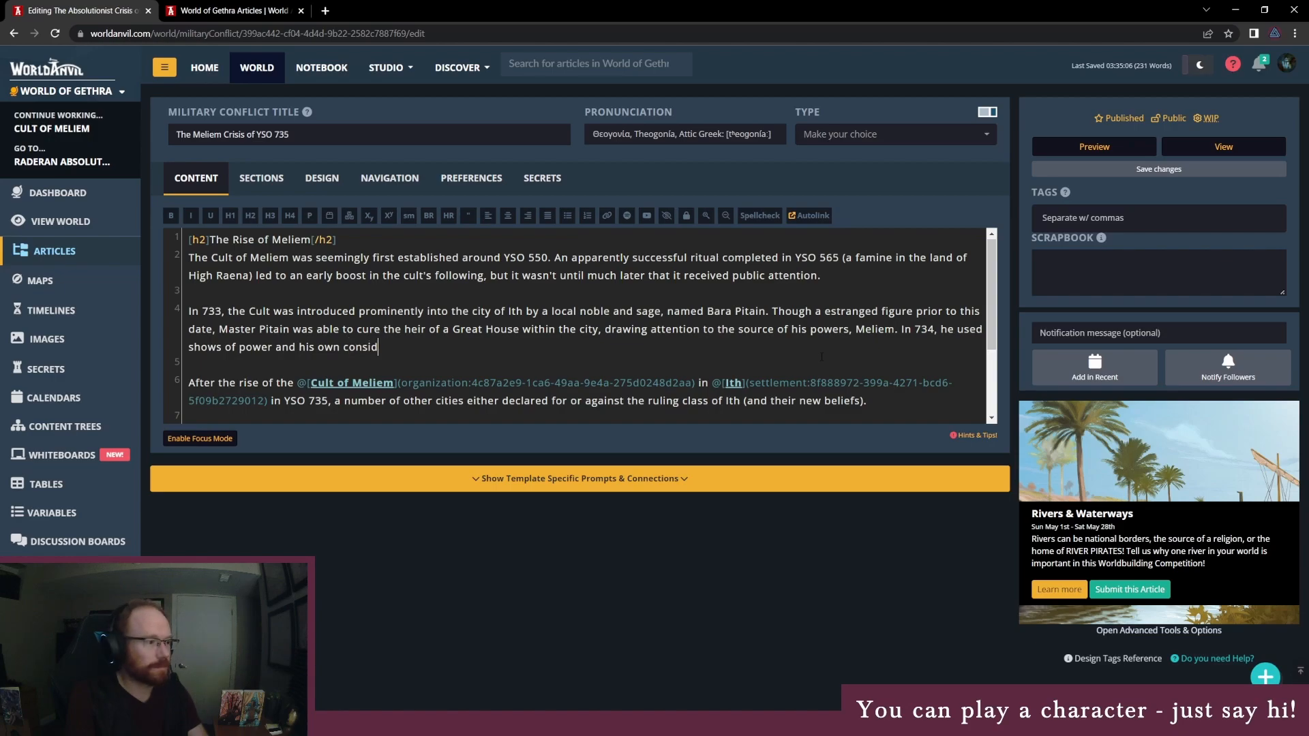
type("erable charism")
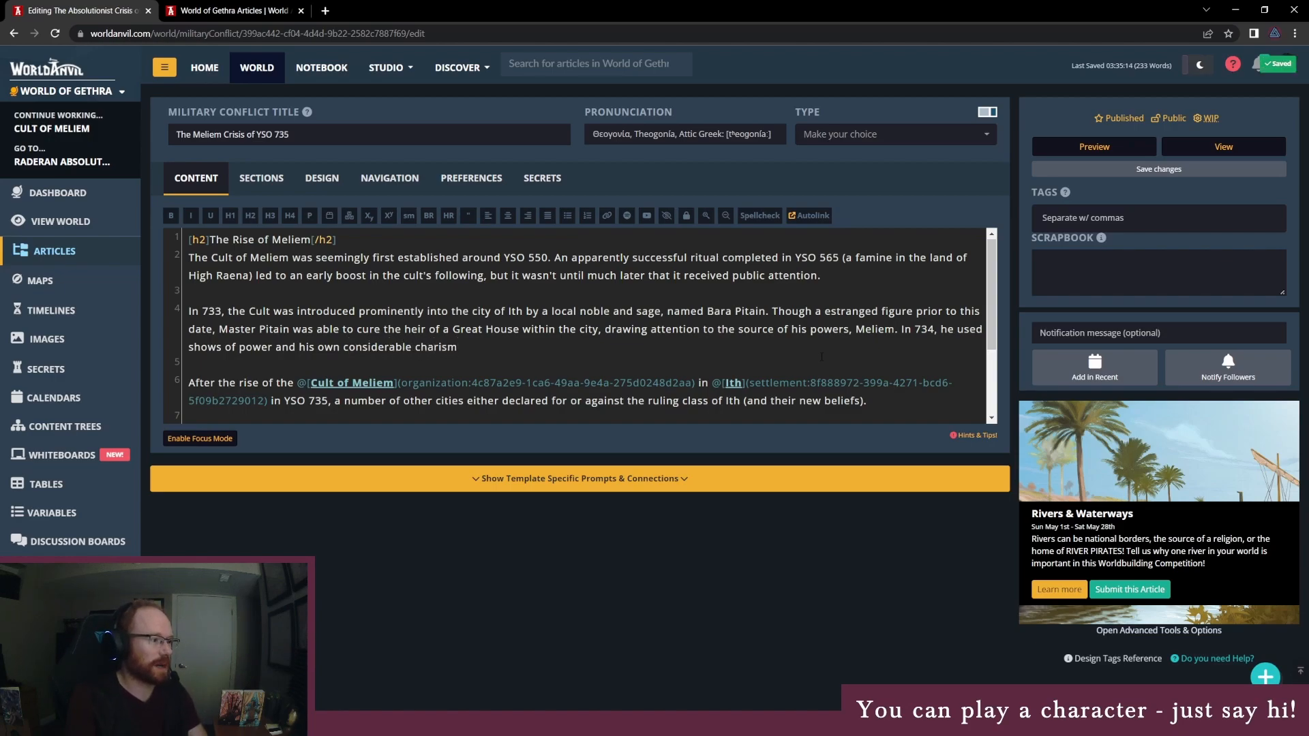
type("a to ")
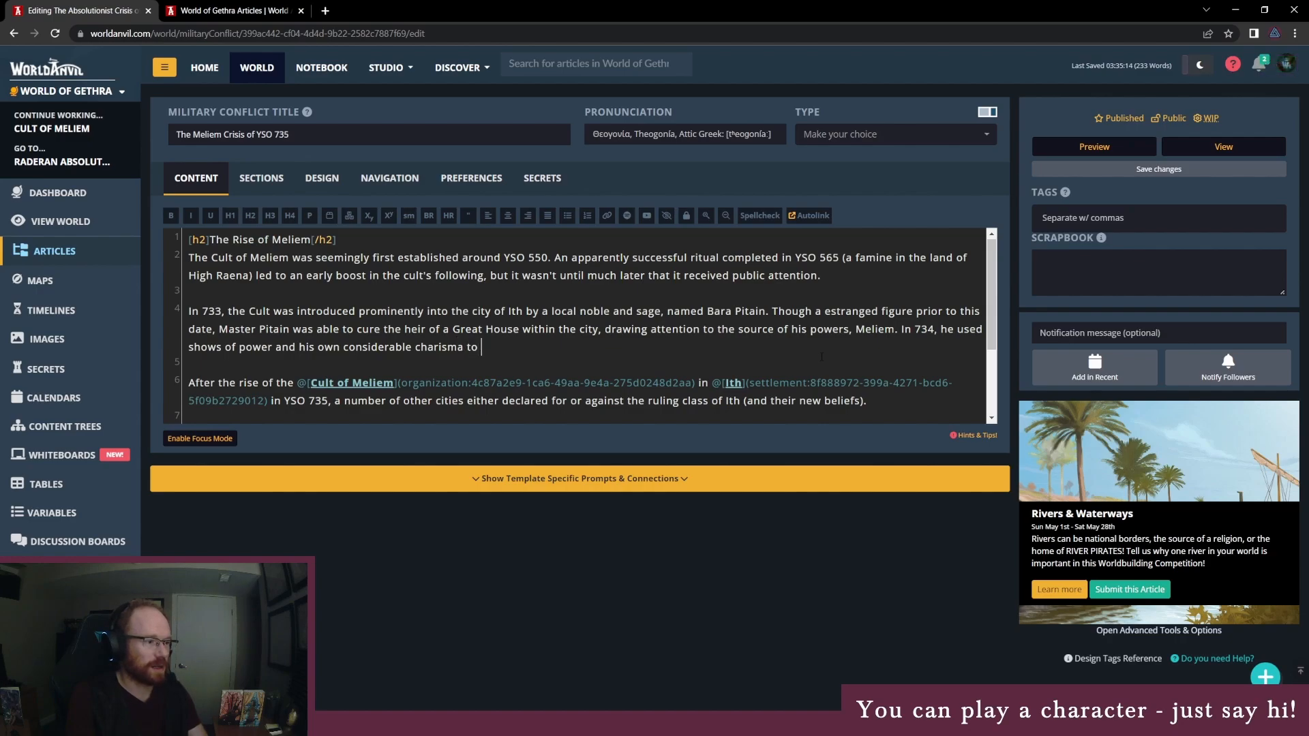
type("convert and subv")
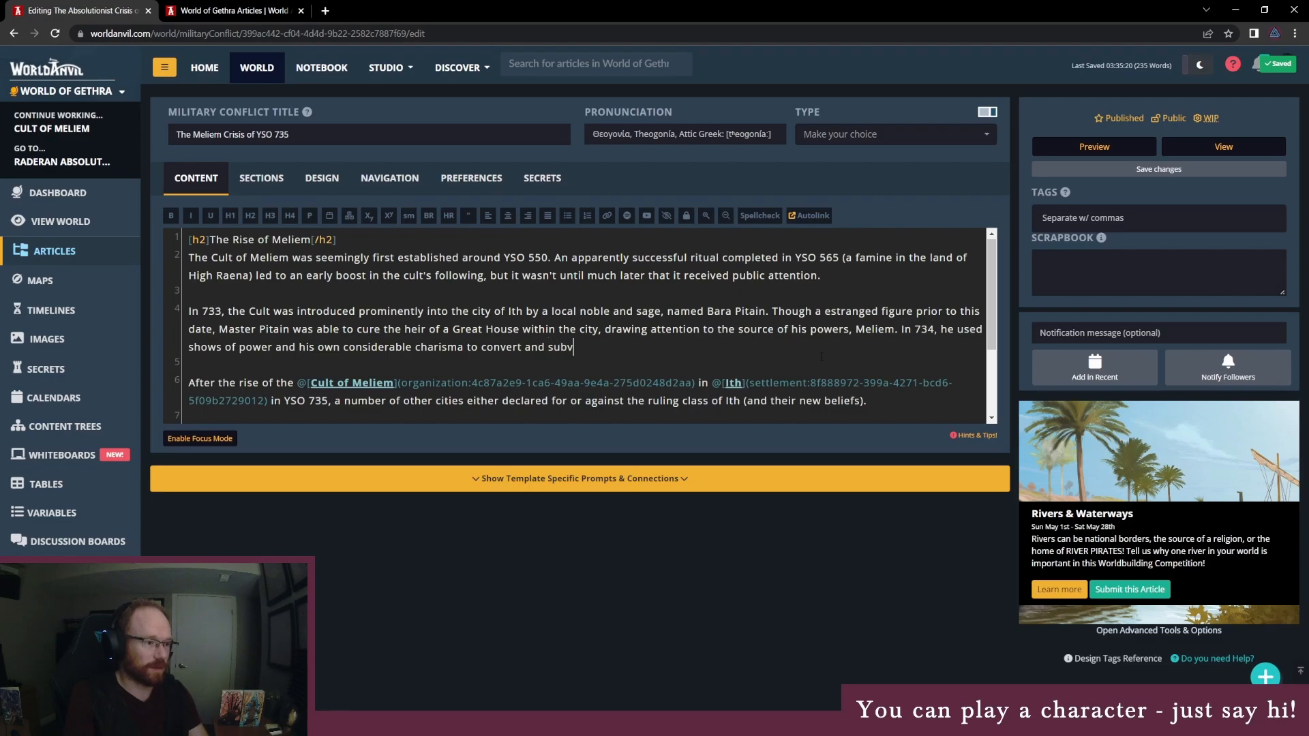
type("ert members of the ")
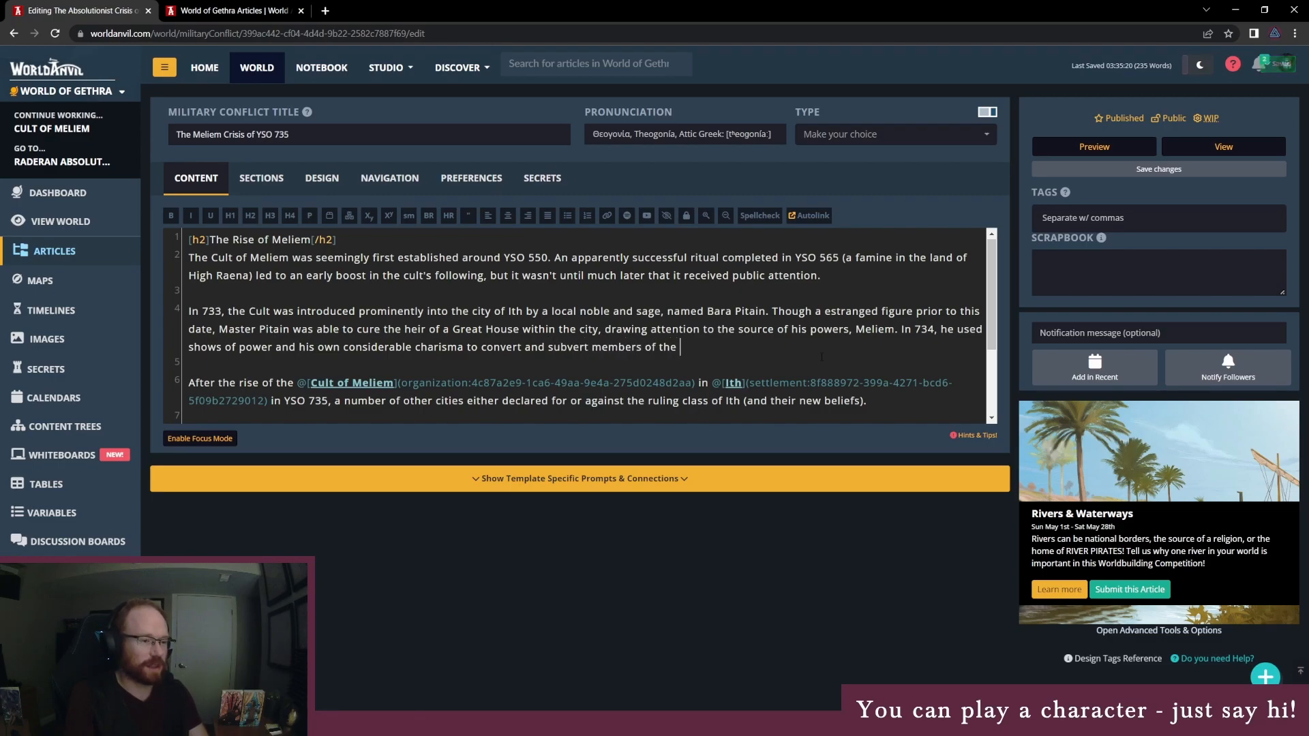
type("local Atmos")
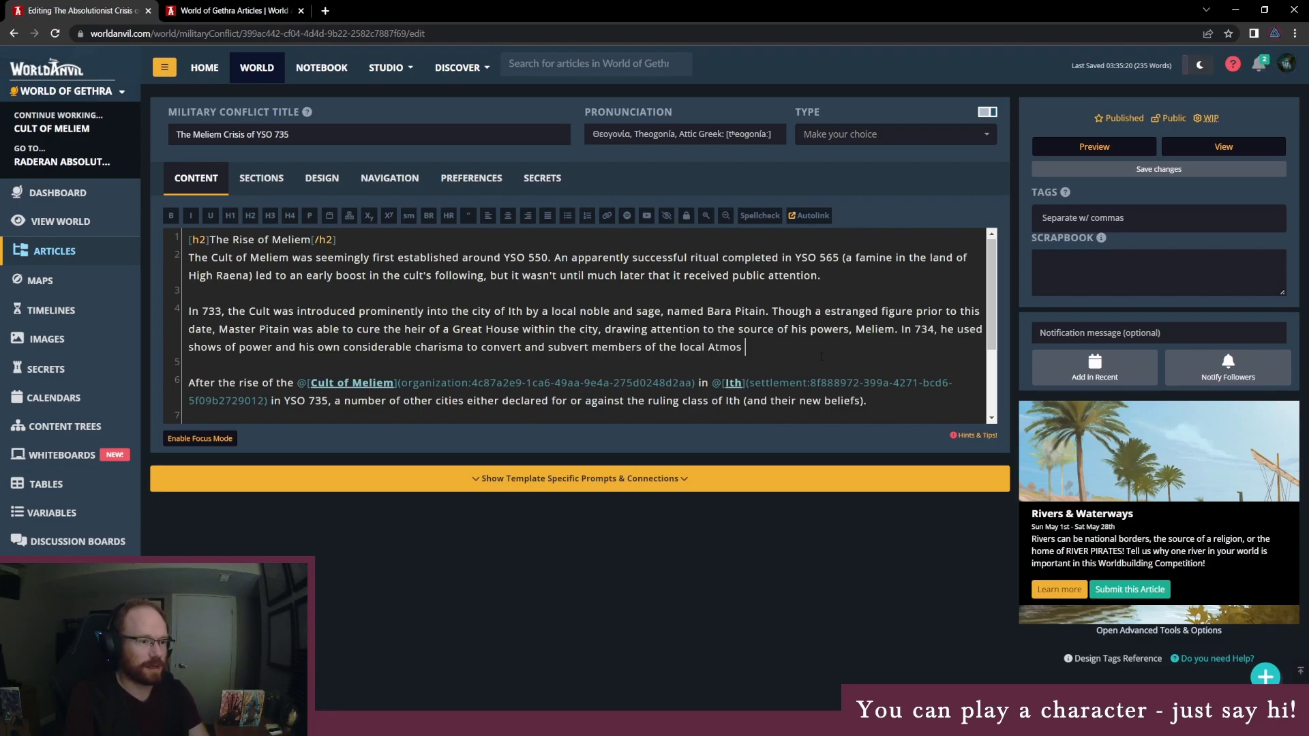
type(" Septi temp")
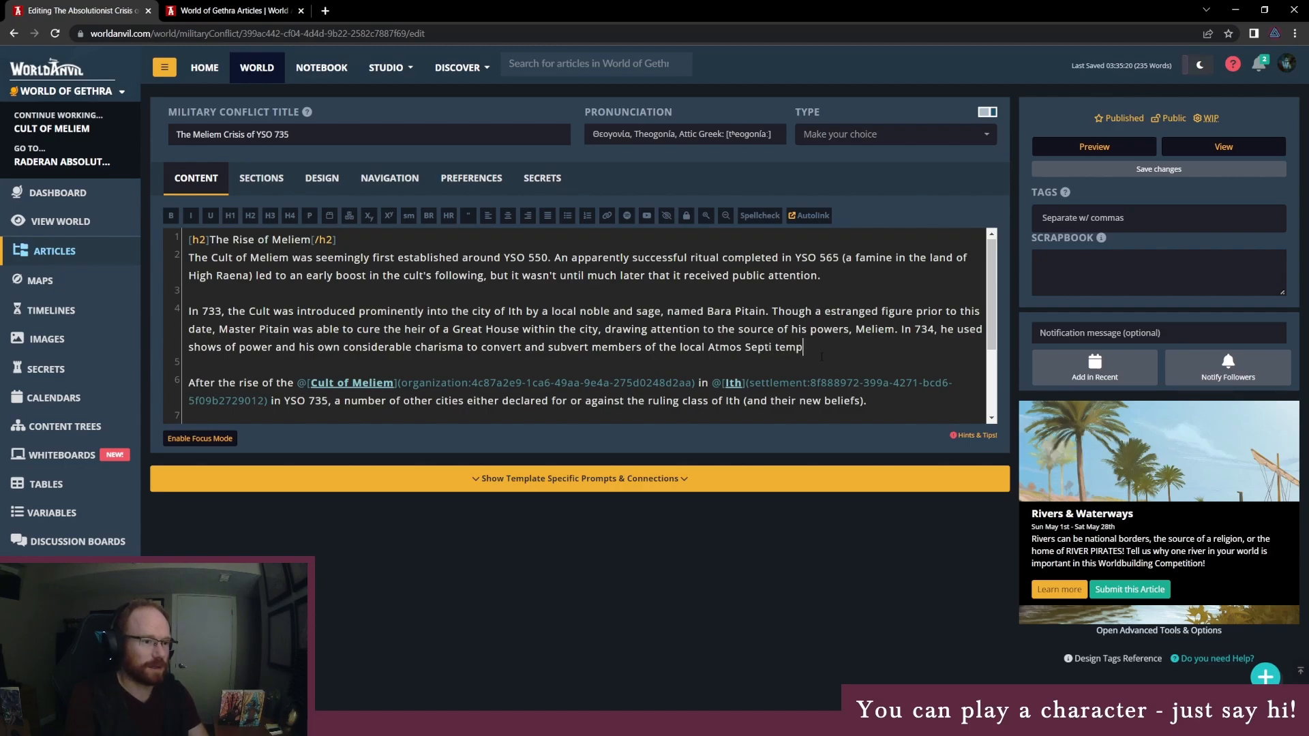
type("le. Before l")
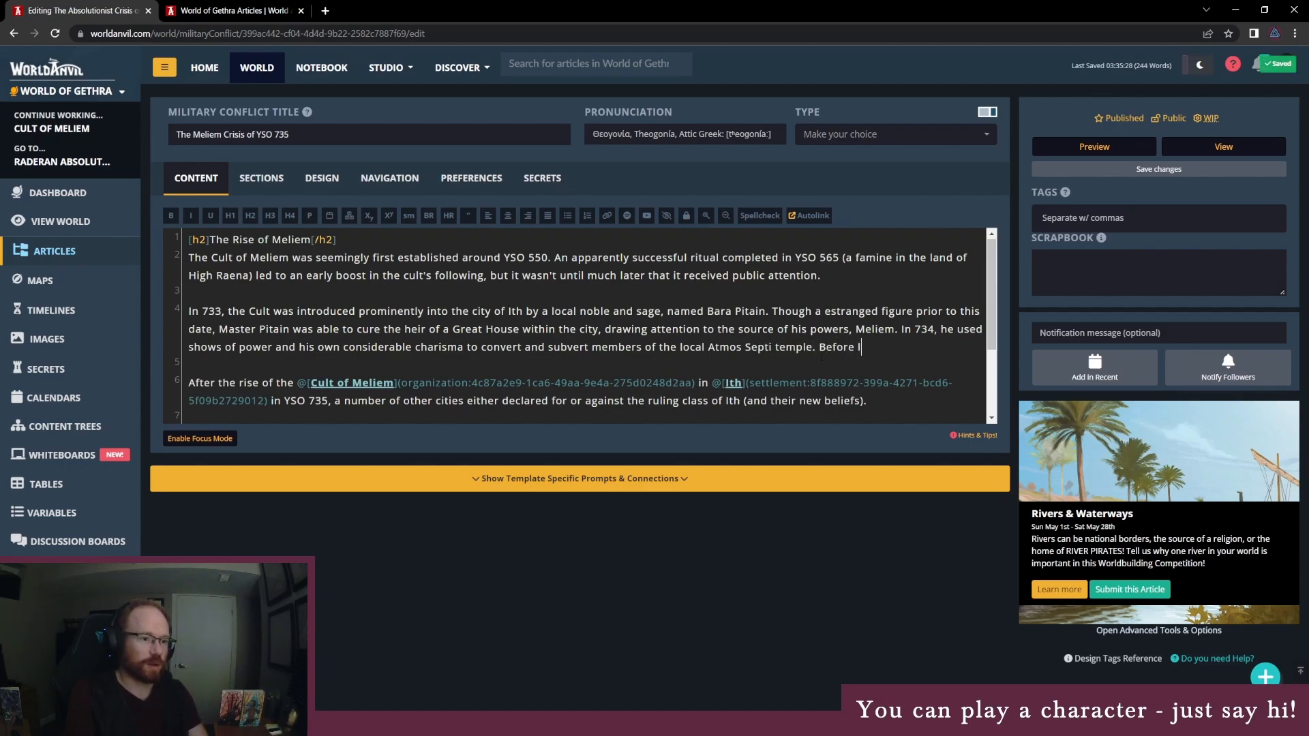
Step: Complete the paragraph's closing sentence as "Before long, even the Grey Brethen were spreading word of Meliem and her powers."
type("ong, even t")
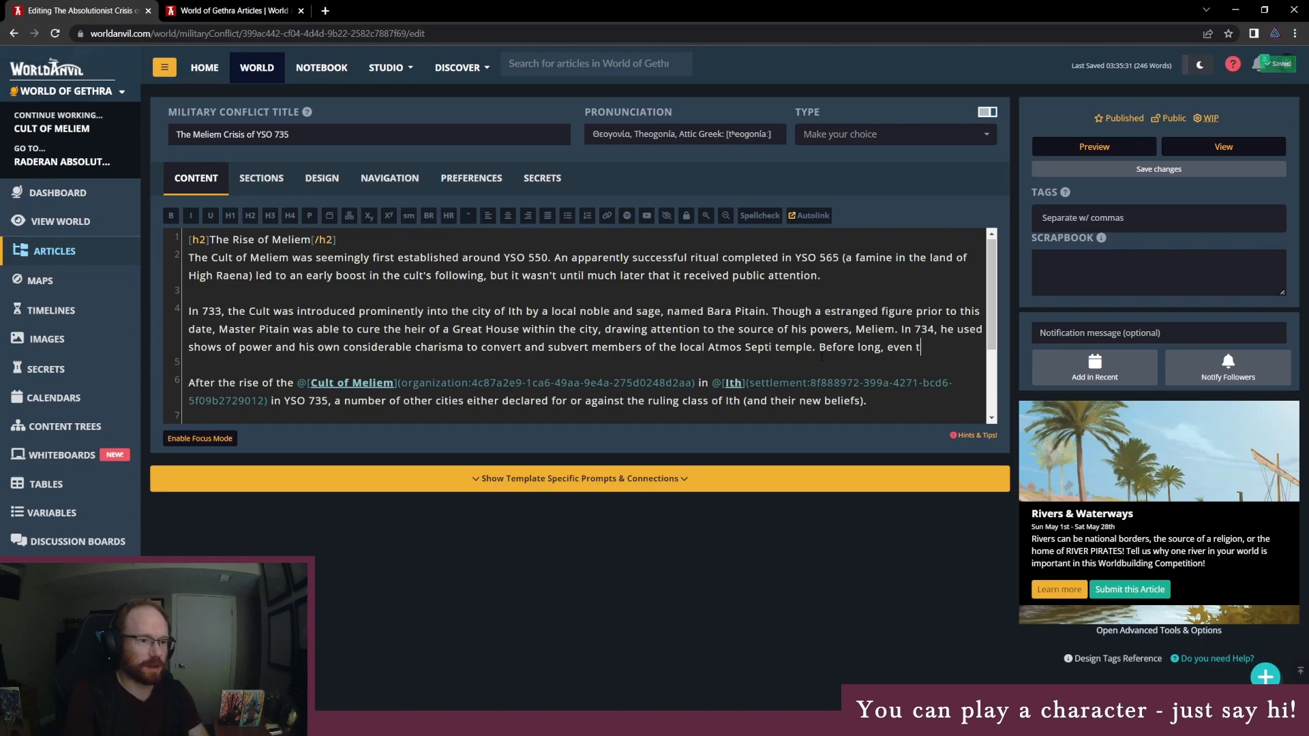
type("he Grey Brethen")
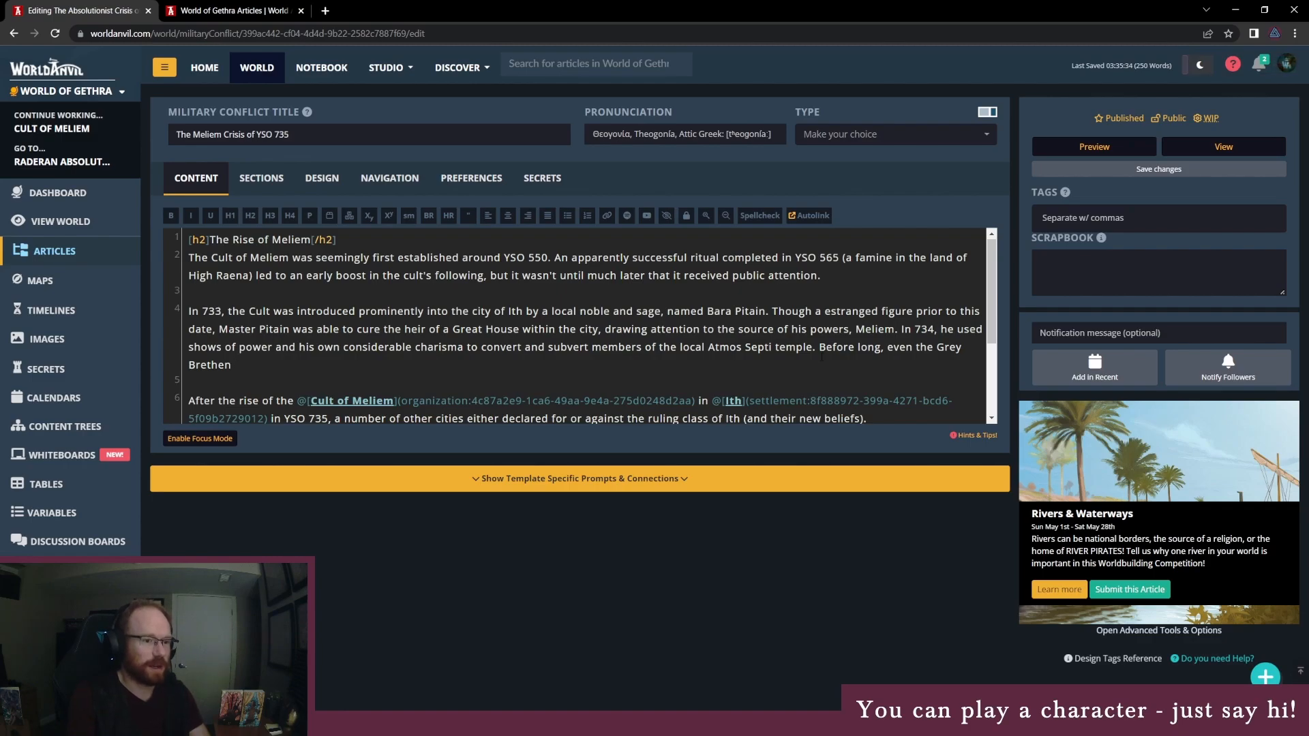
type("were spread")
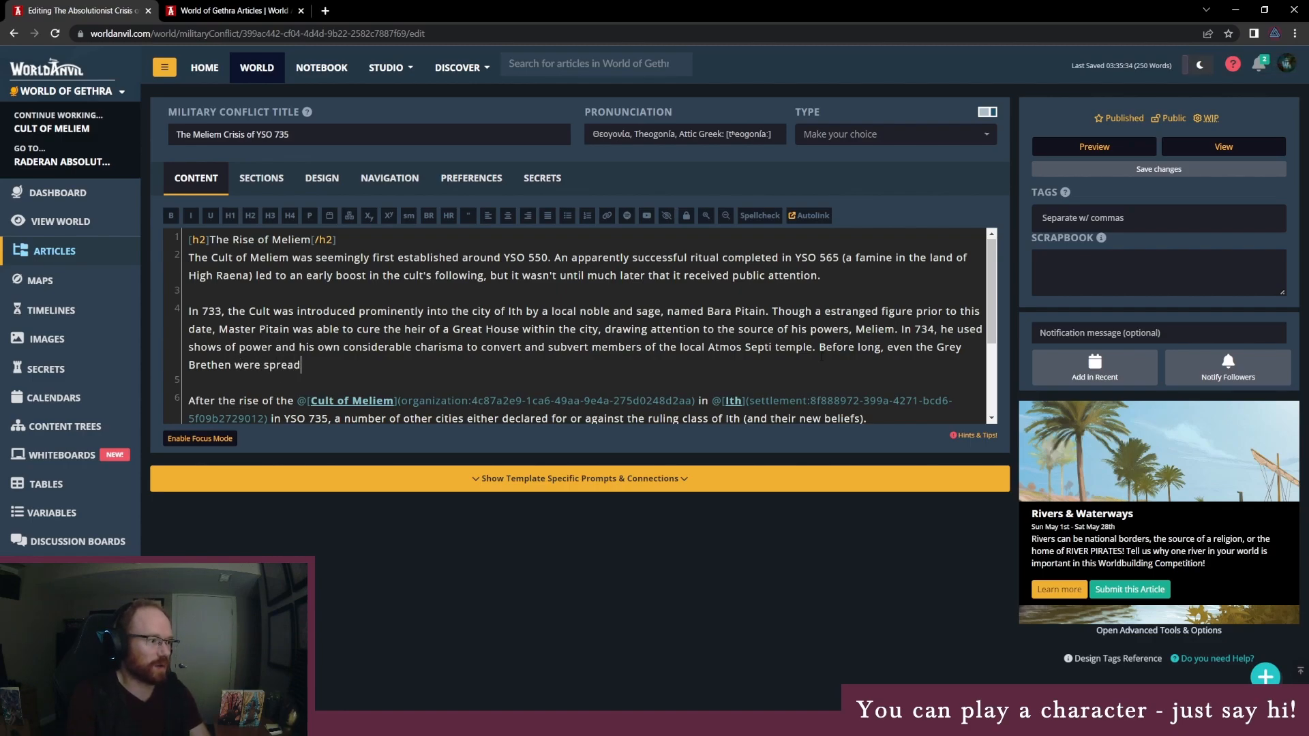
type("ing word of Mel")
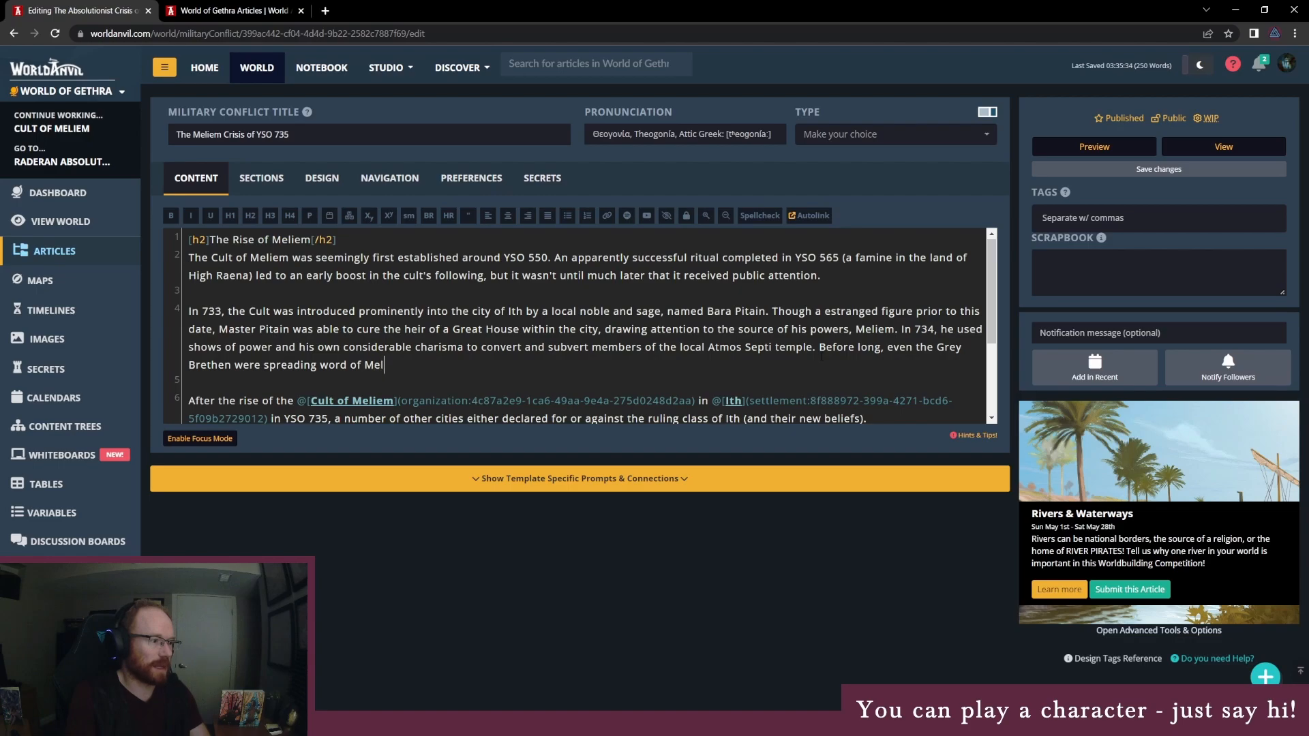
type("iem and her powers.")
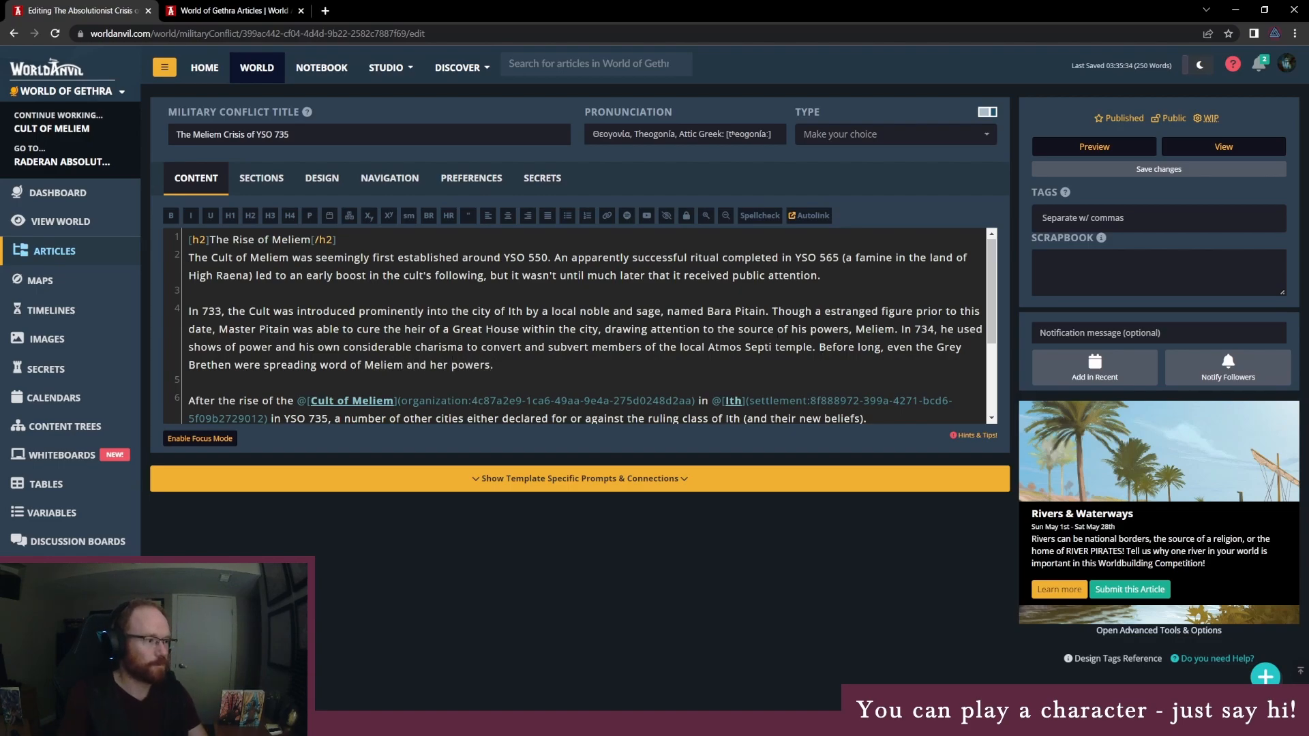
scroll(523, 306, "down", 1)
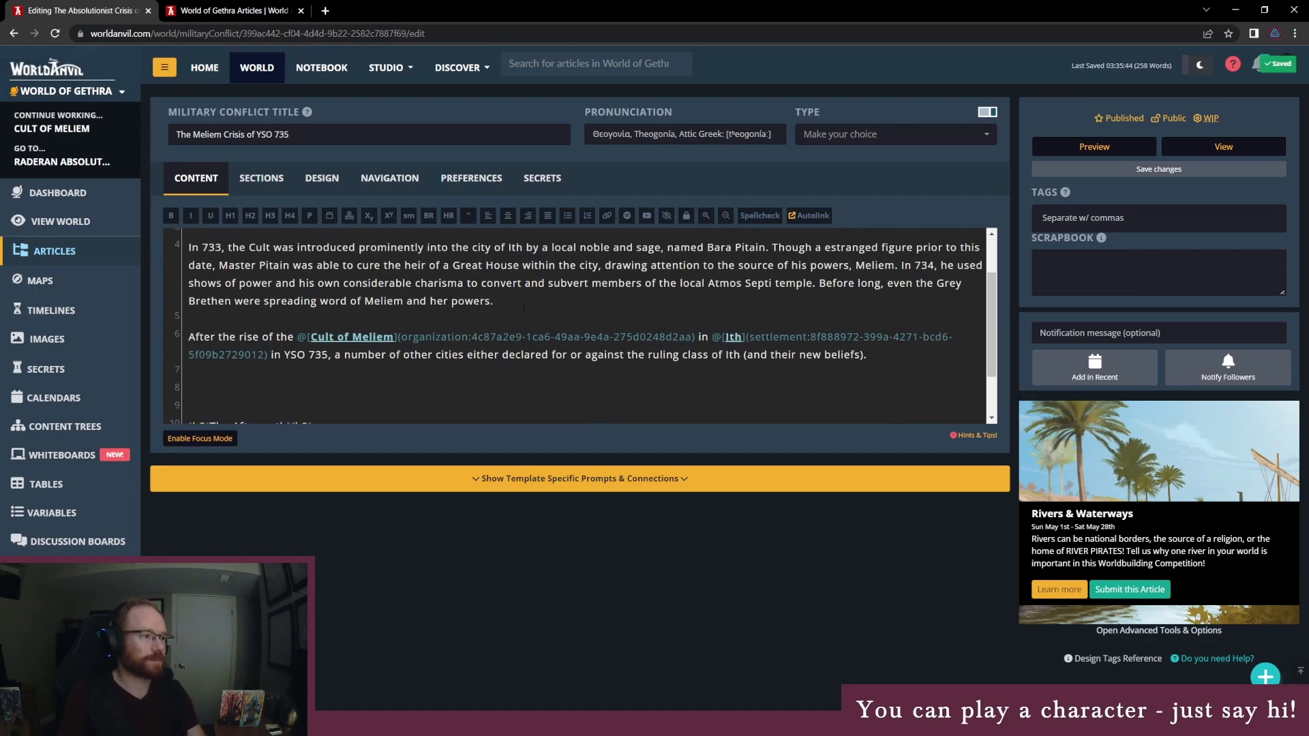
scroll(579, 326, "up", 1)
scroll(579, 326, "down", 1)
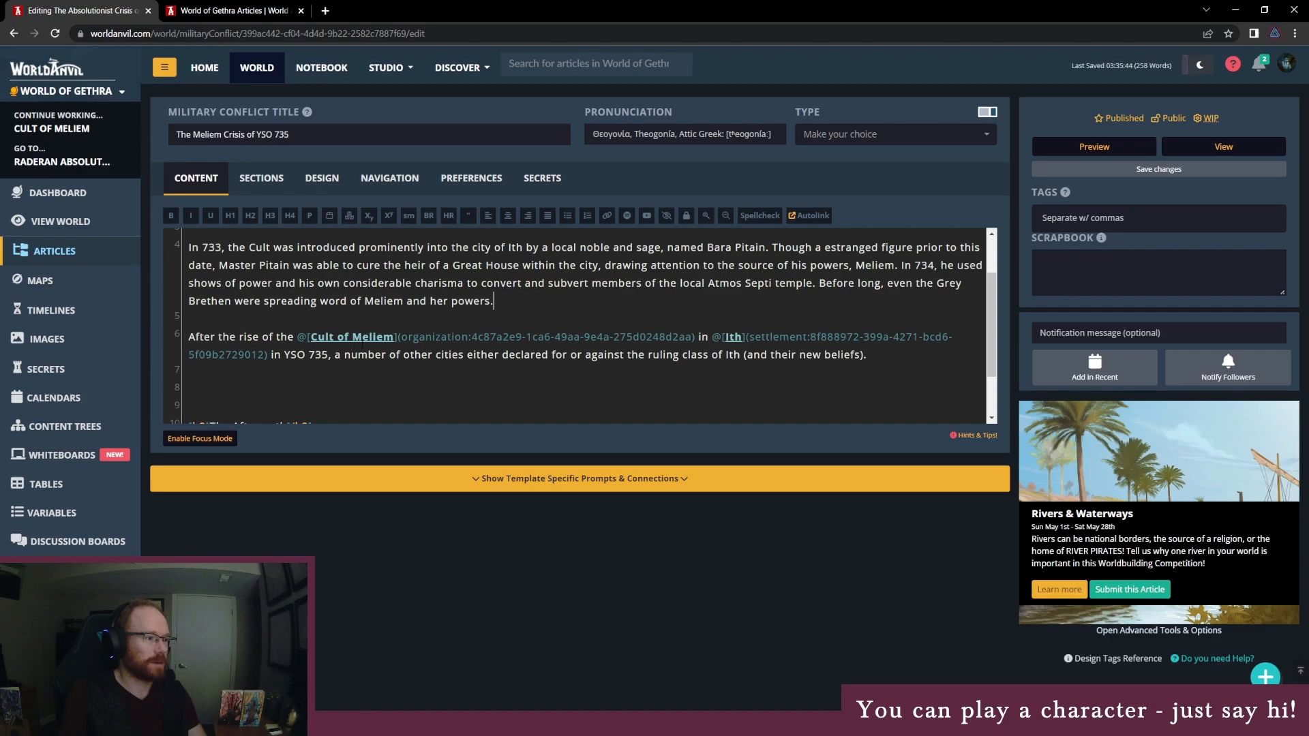
Step: Begin a new sentence with "In 735" and cut the "After the rise of the Cult of Meliem" paragraph out of the article
type("In 735")
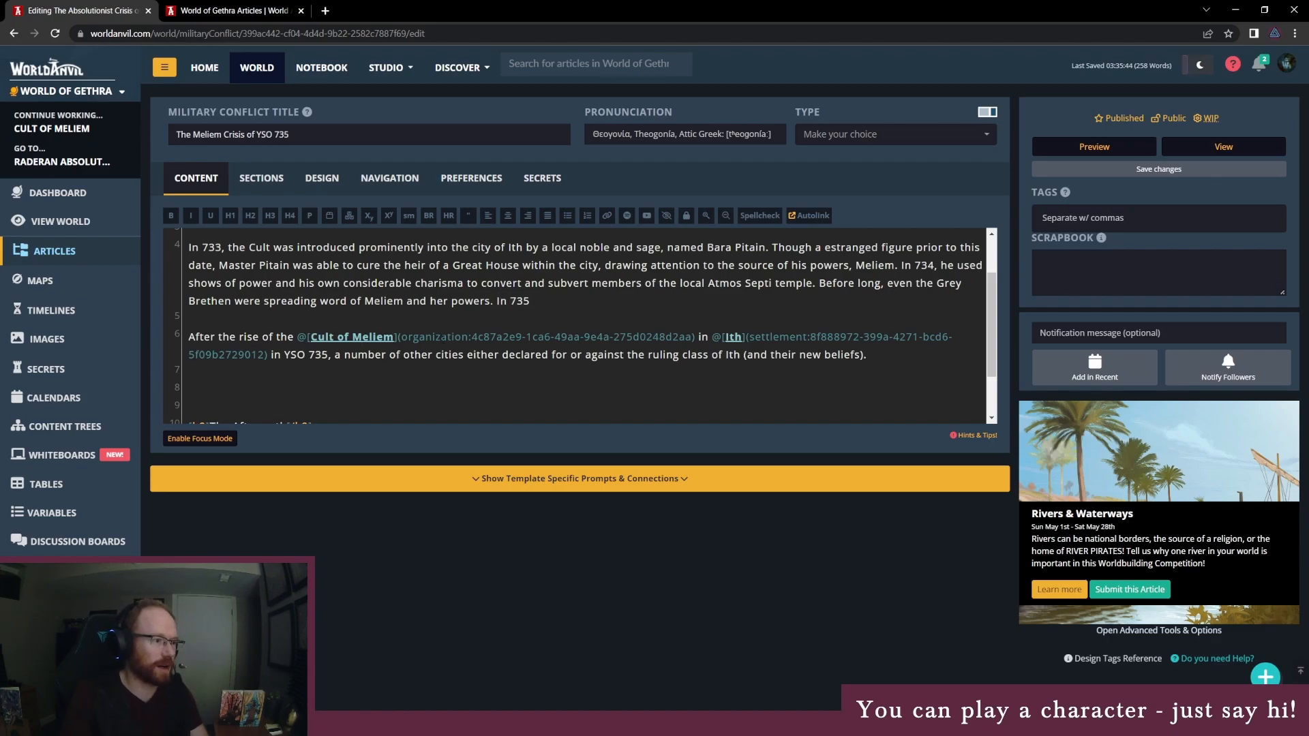
left_click_drag(867, 355, 189, 337)
key("ctrl+c")
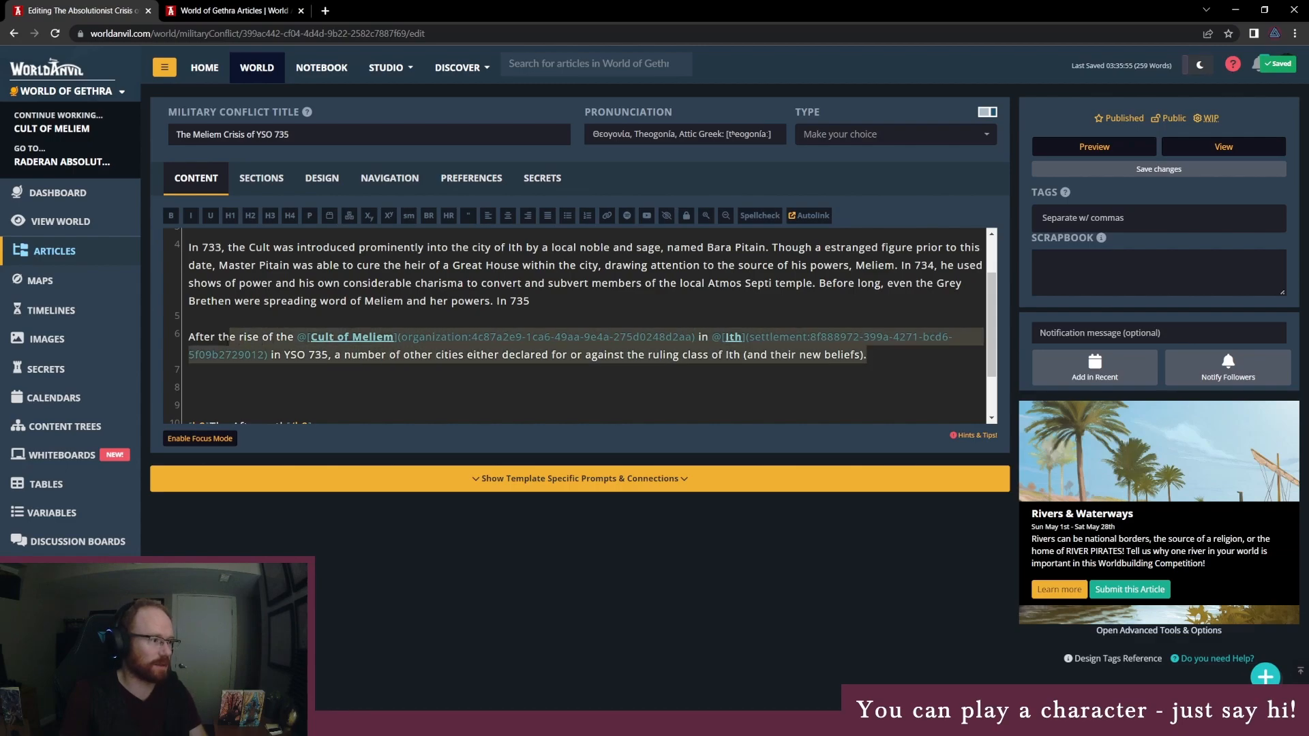
key("BackSpace")
scroll(286, 341, "up", 2)
Step: Open the Cult of Meliem article from the Religions category for editing and paste the cut paragraph below its existing text
left_click(210, 10)
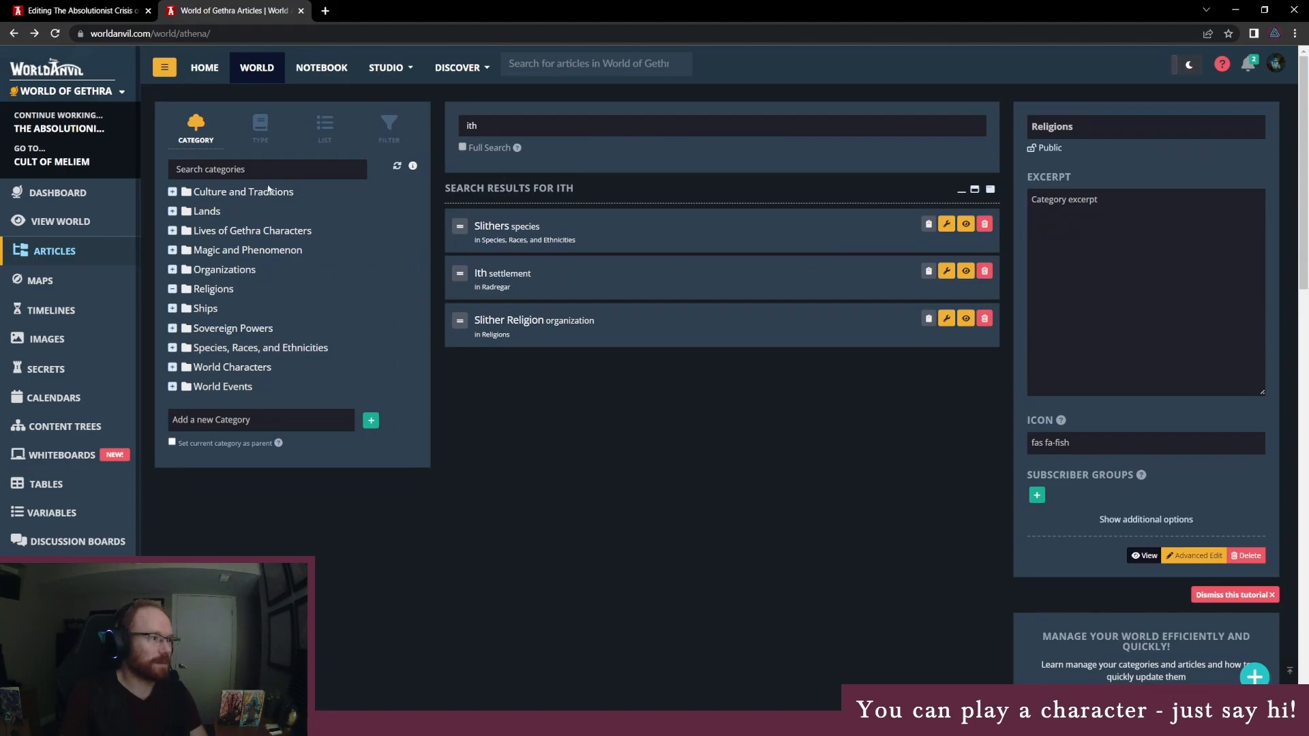
left_click(213, 290)
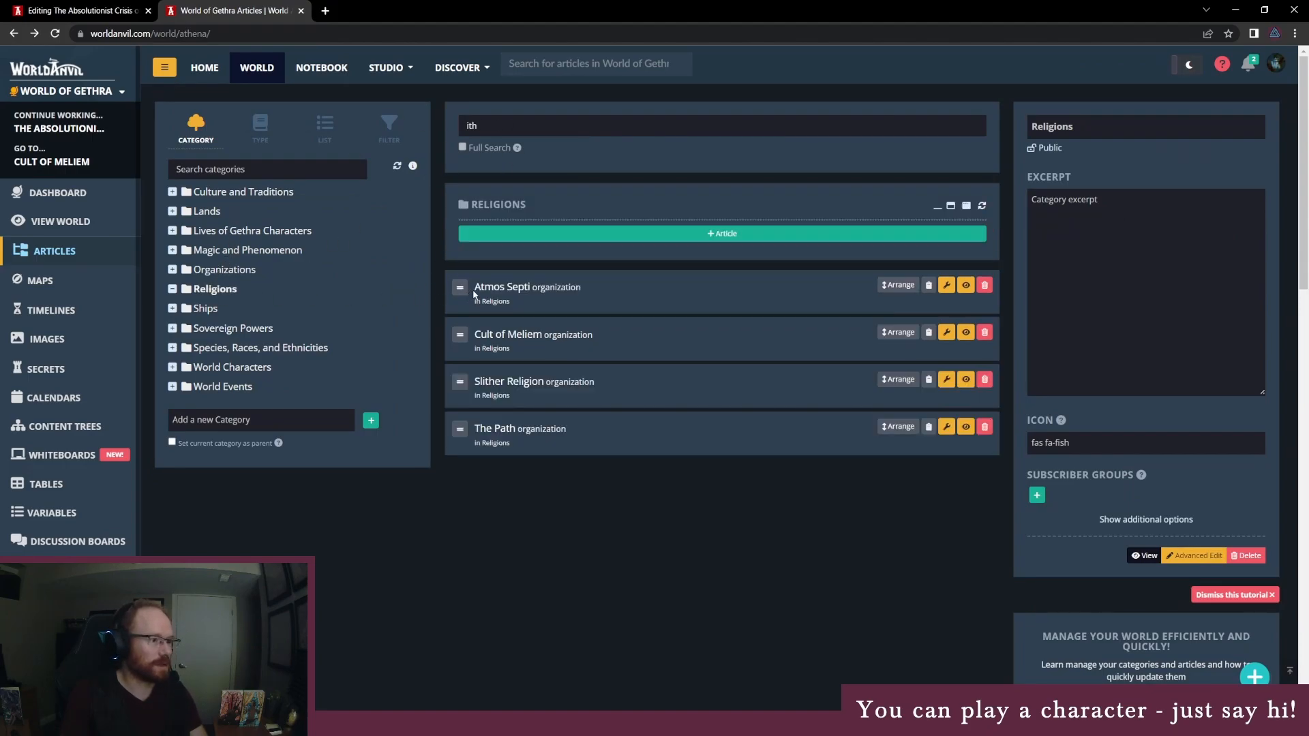
left_click(946, 332)
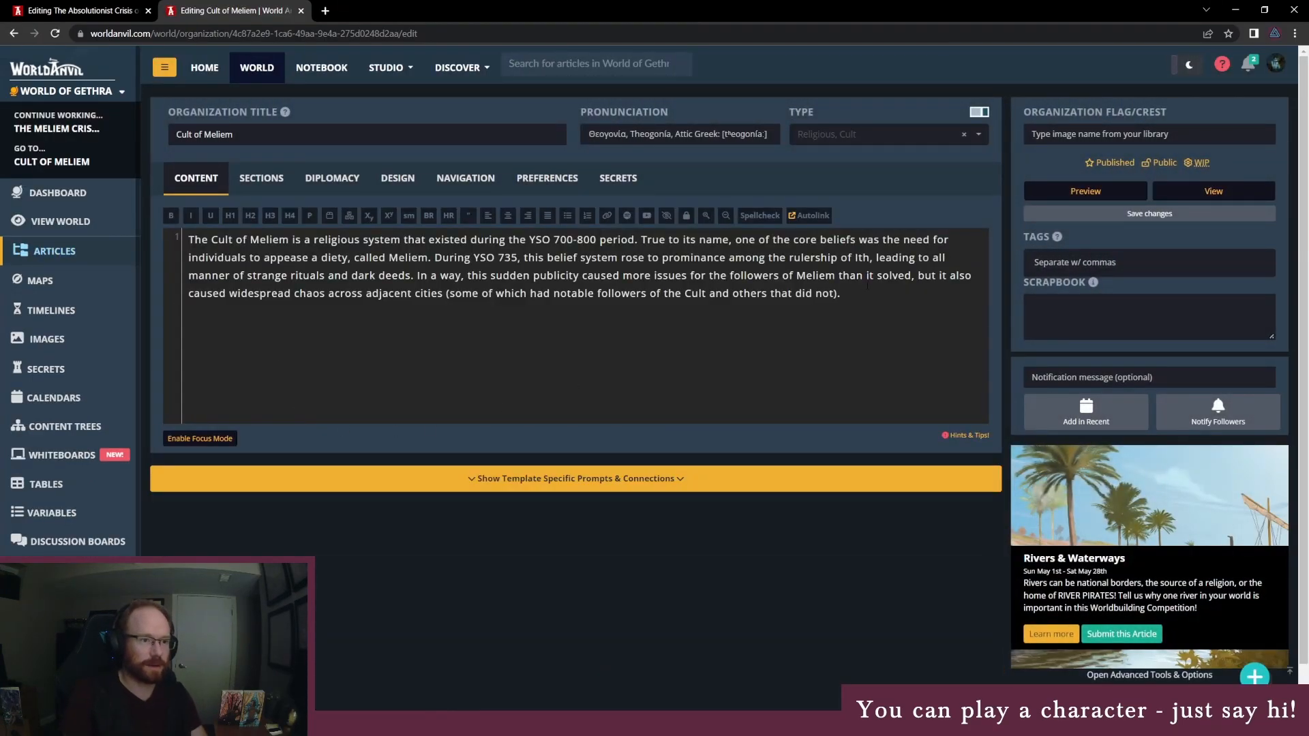
key("ctrl+v")
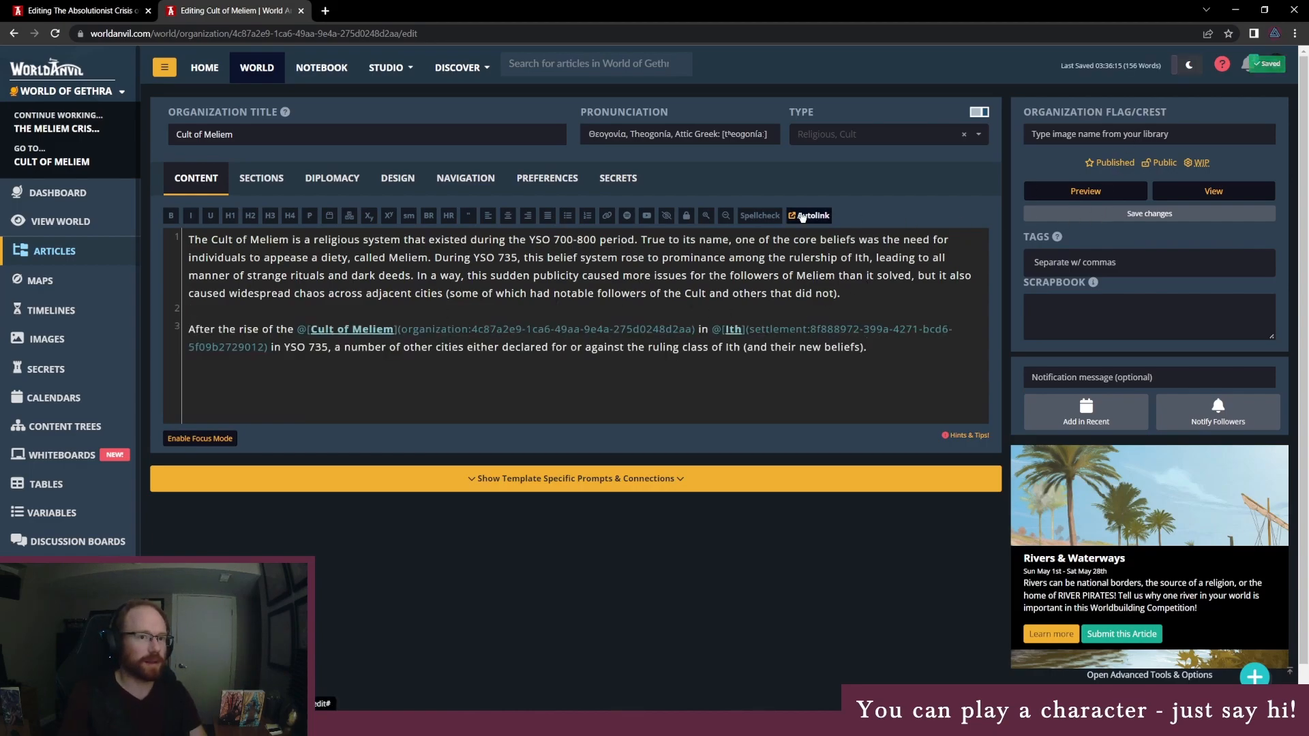
Step: Return to the Meliem Crisis article, then switch to OneNote and open World of Gethra's YSO 700-800 page at the Meliem ritual question
left_click(121, 9)
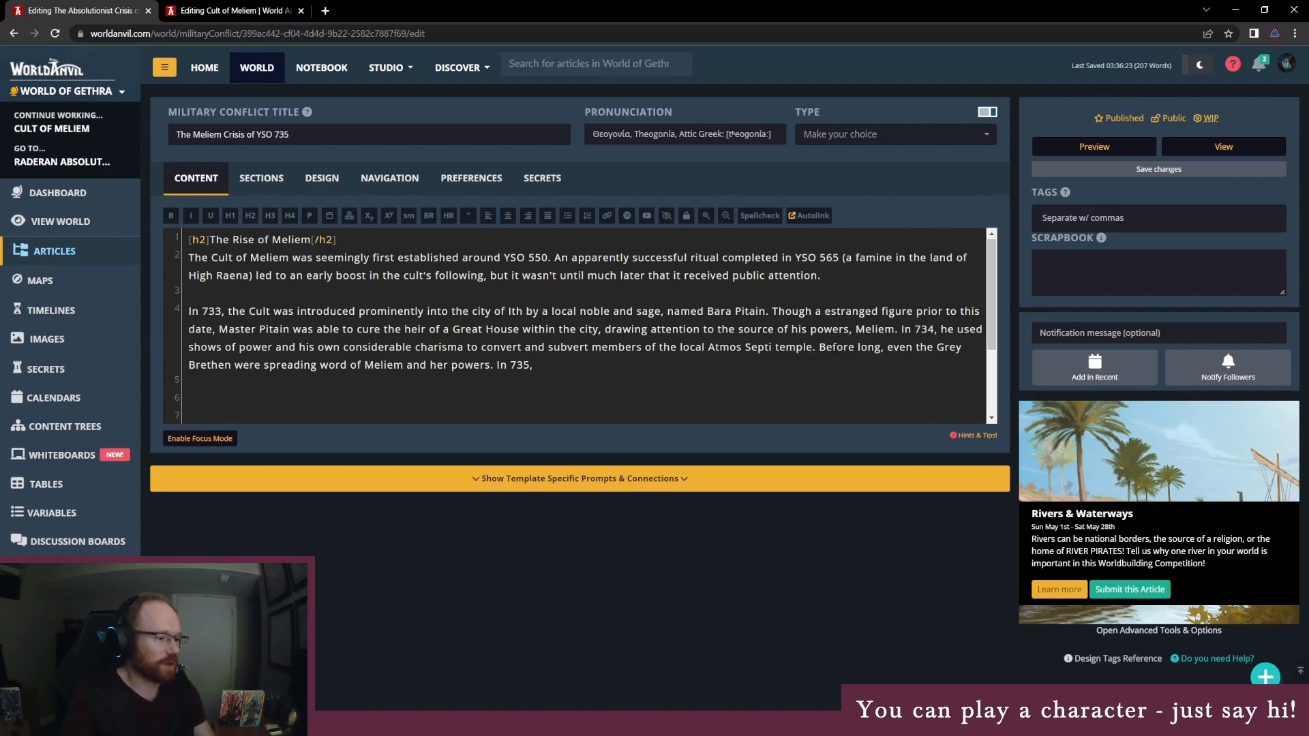
key("alt+Tab")
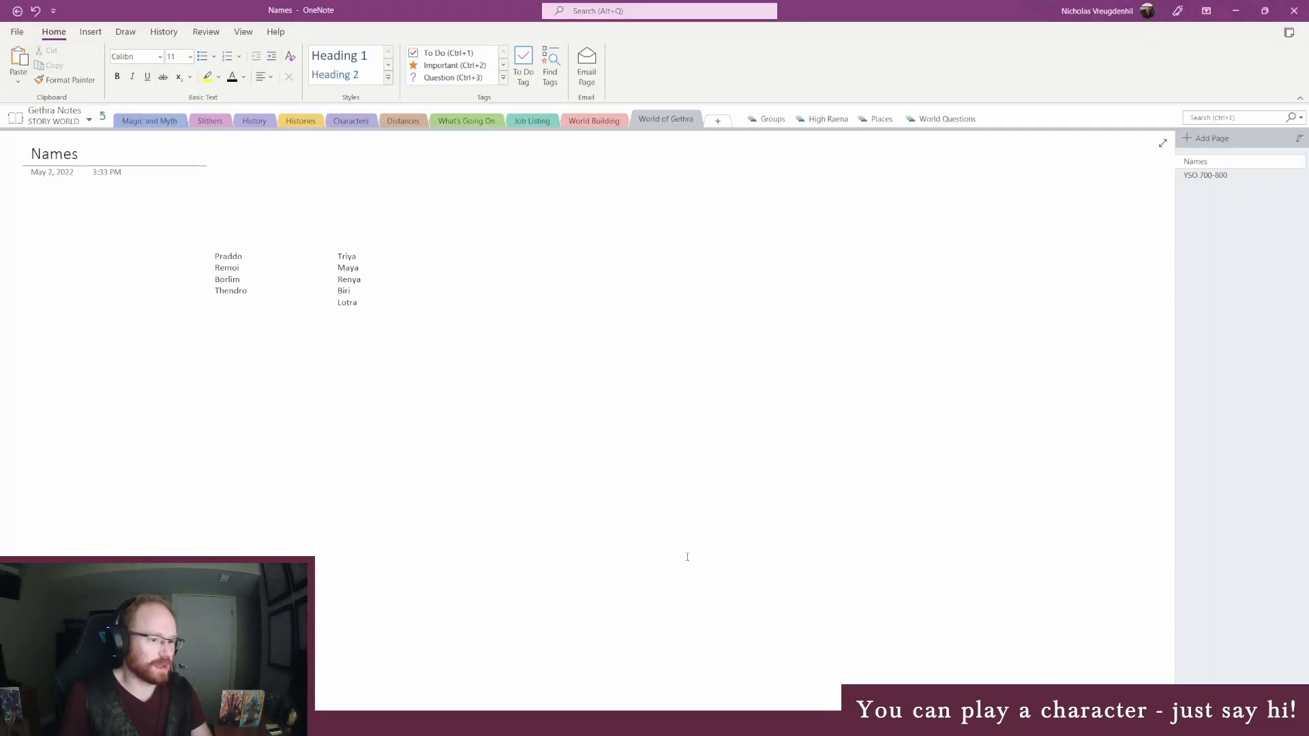
left_click(332, 121)
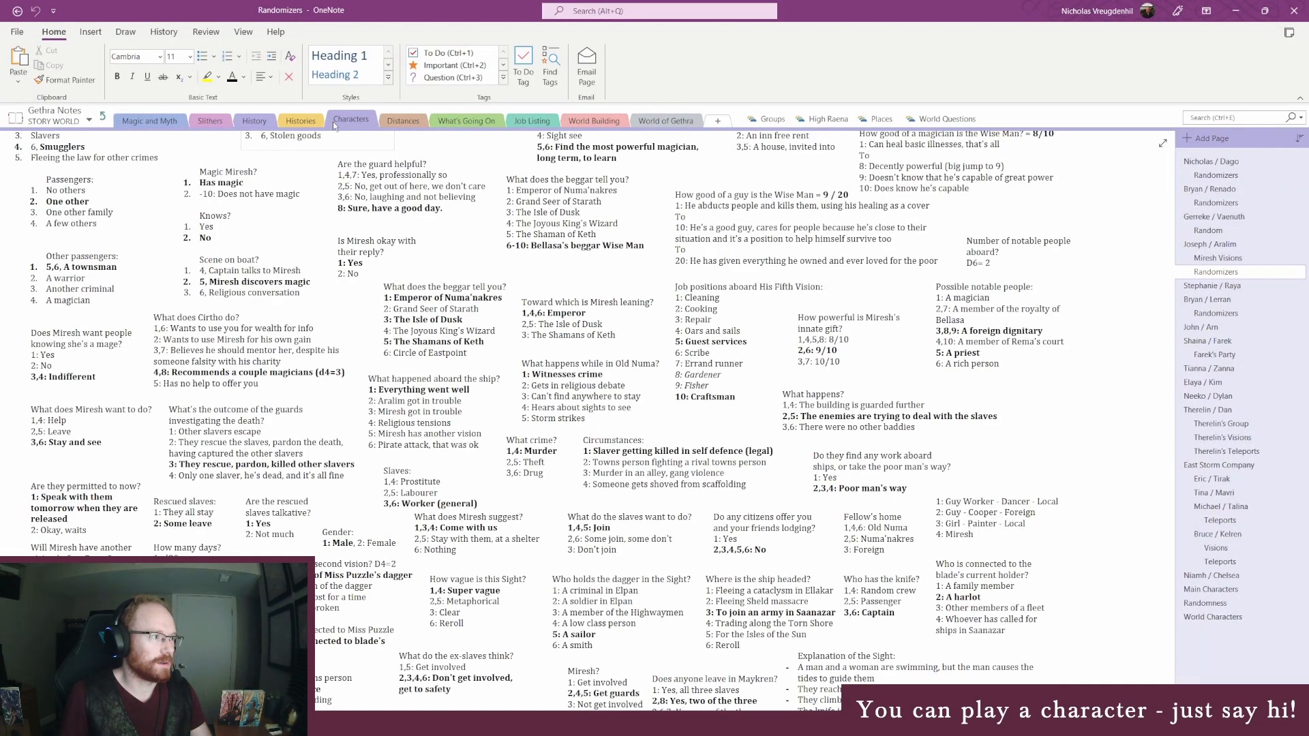
left_click(666, 121)
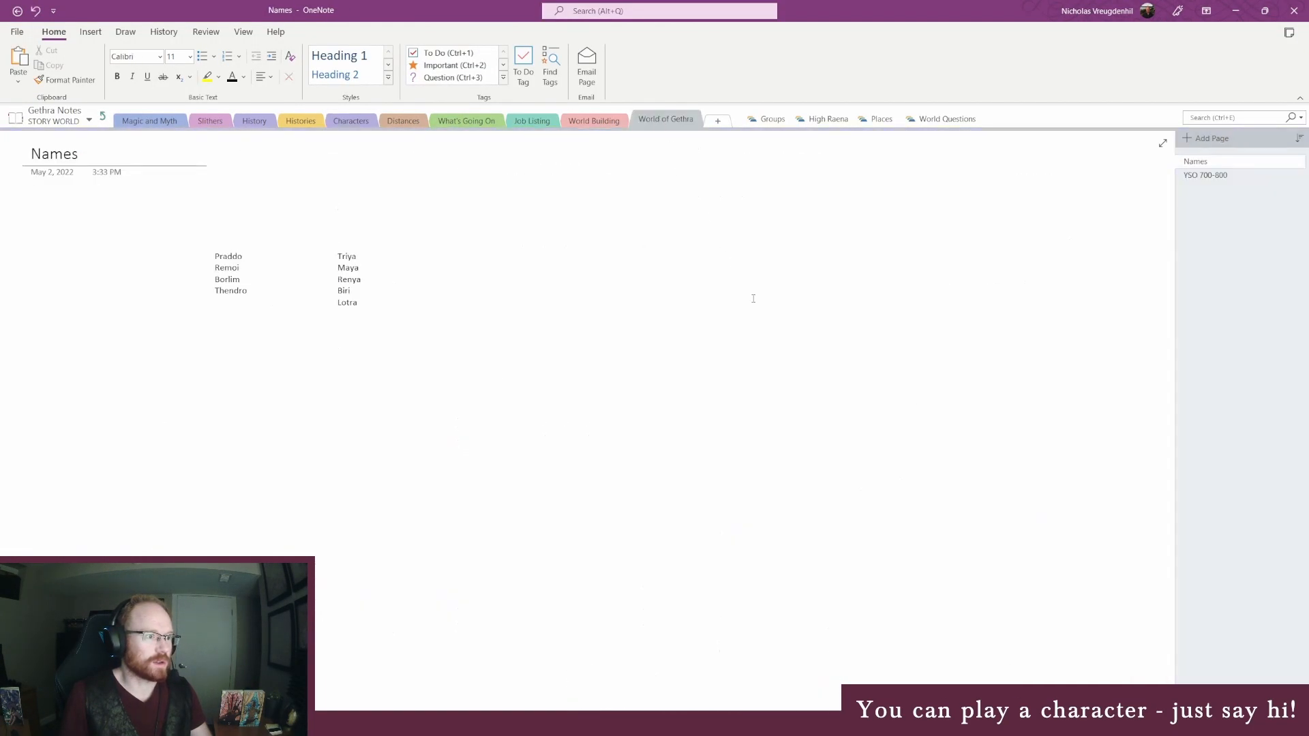
left_click(1201, 175)
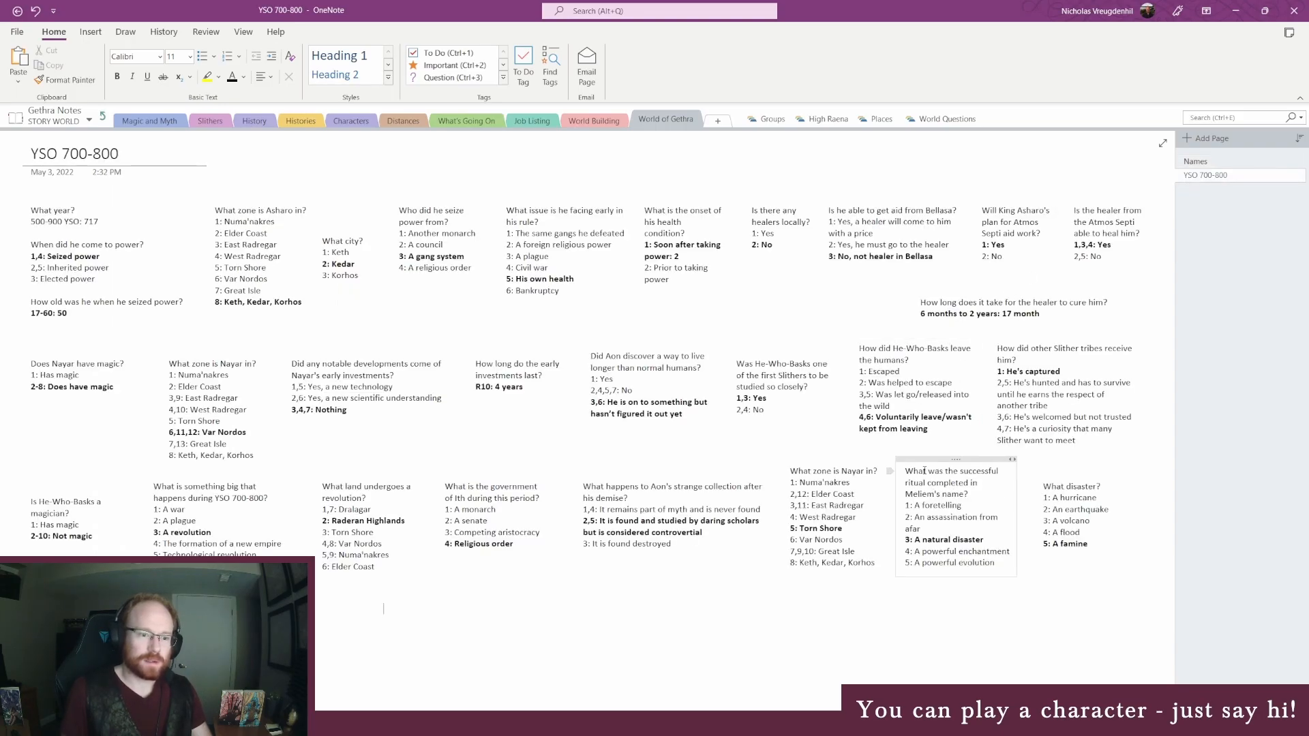
mouse_move(914, 471)
left_mouse_down()
mouse_move(941, 483)
mouse_move(924, 482)
left_mouse_up()
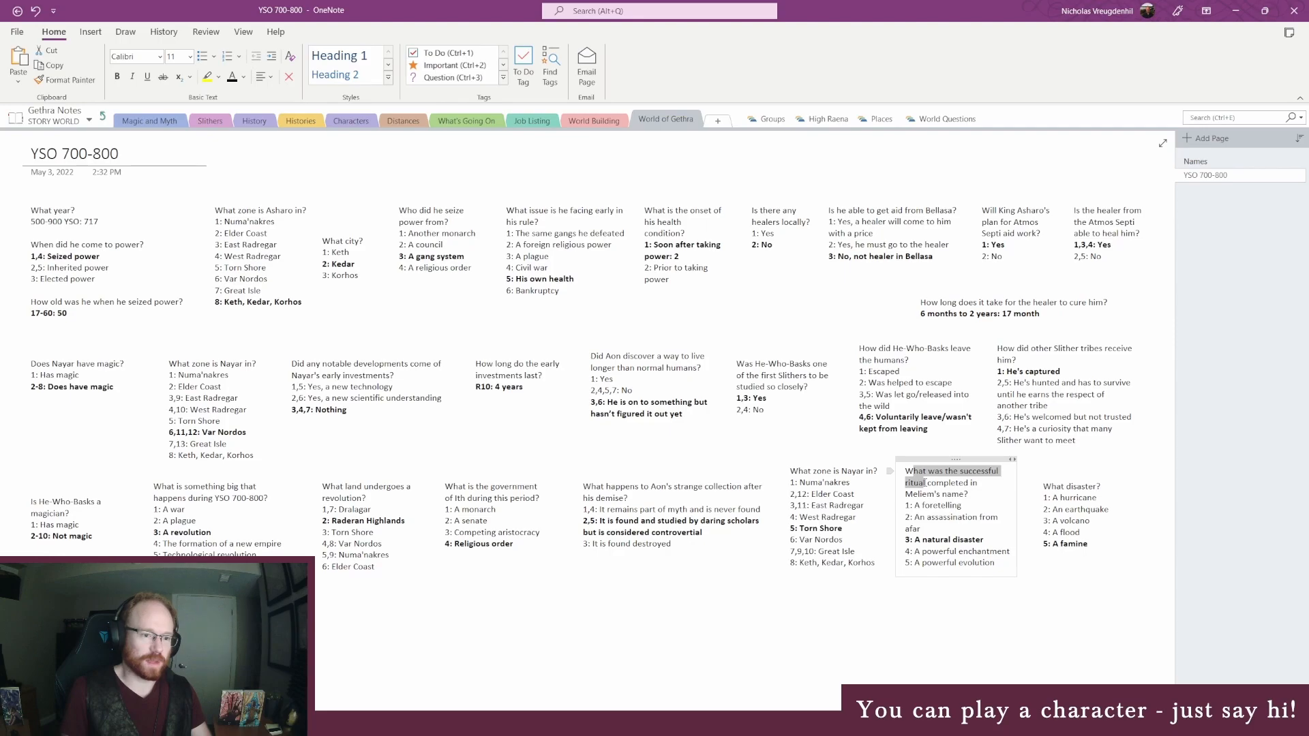
left_click(889, 471)
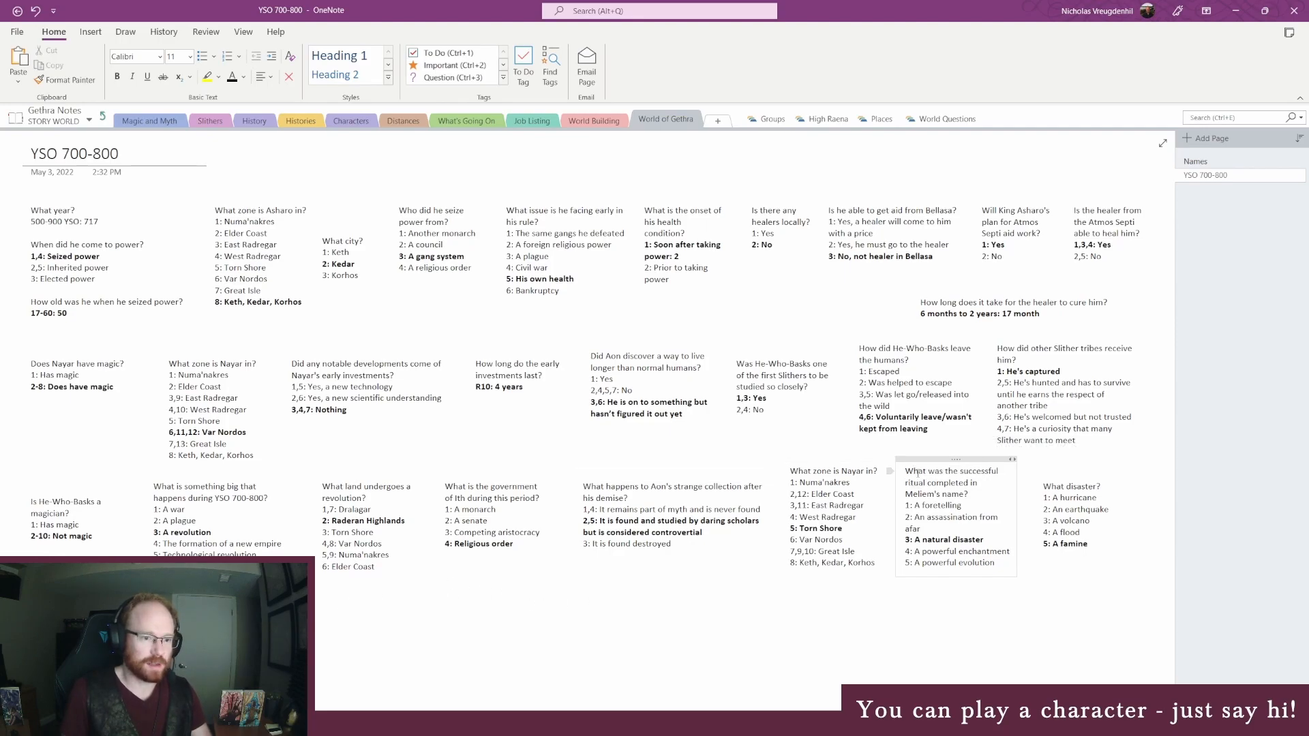
left_click_drag(908, 468, 970, 495)
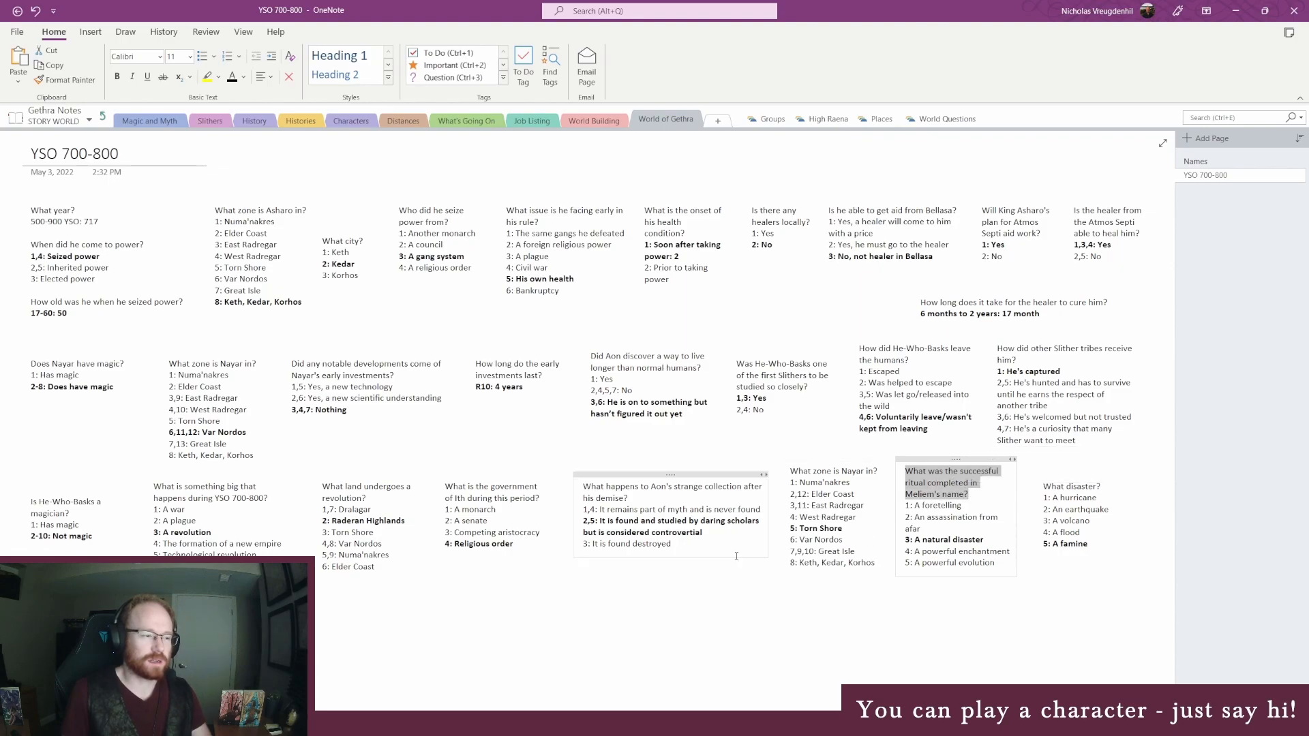
Step: Start a note in the blank area below the revolution question reading "Was Pitain making the calls by this point", copying the name from the article
left_click(337, 610)
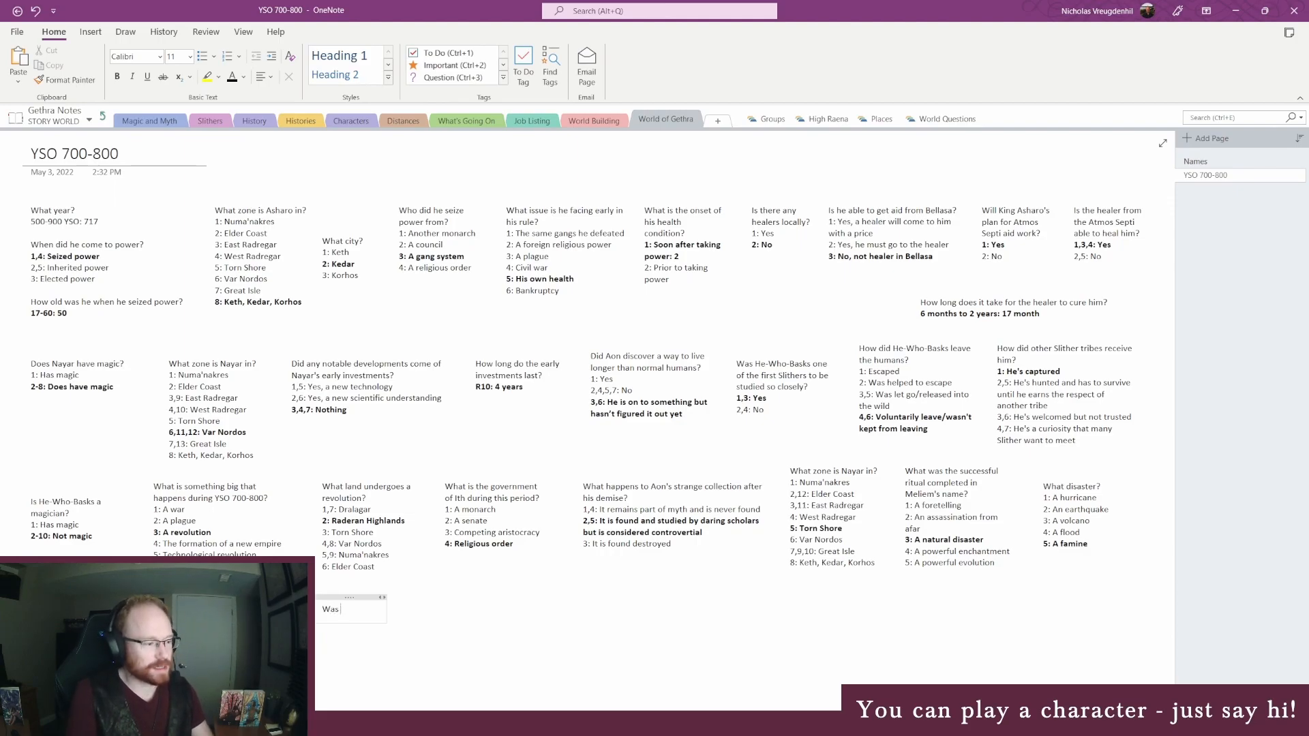
key("alt+Tab")
double_click(750, 311)
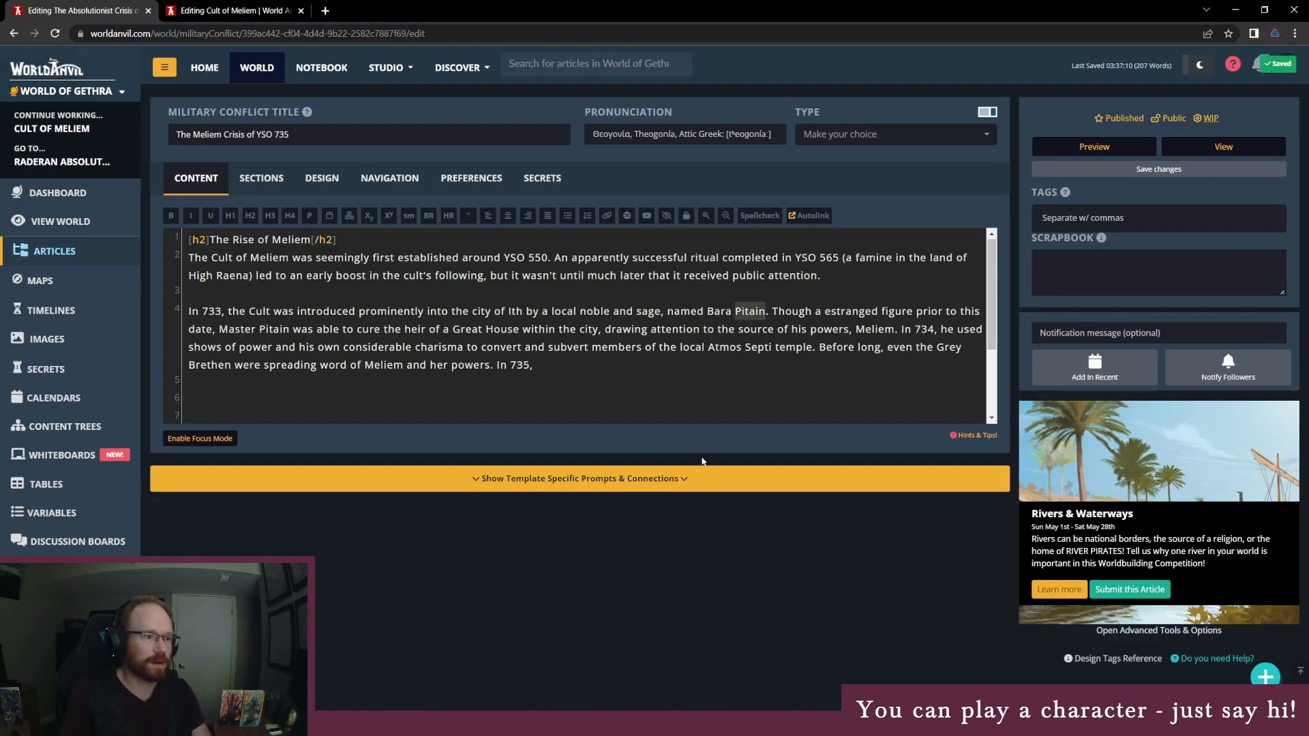
key("ctrl+c")
key("alt+Tab")
key("ctrl+v")
type("makin")
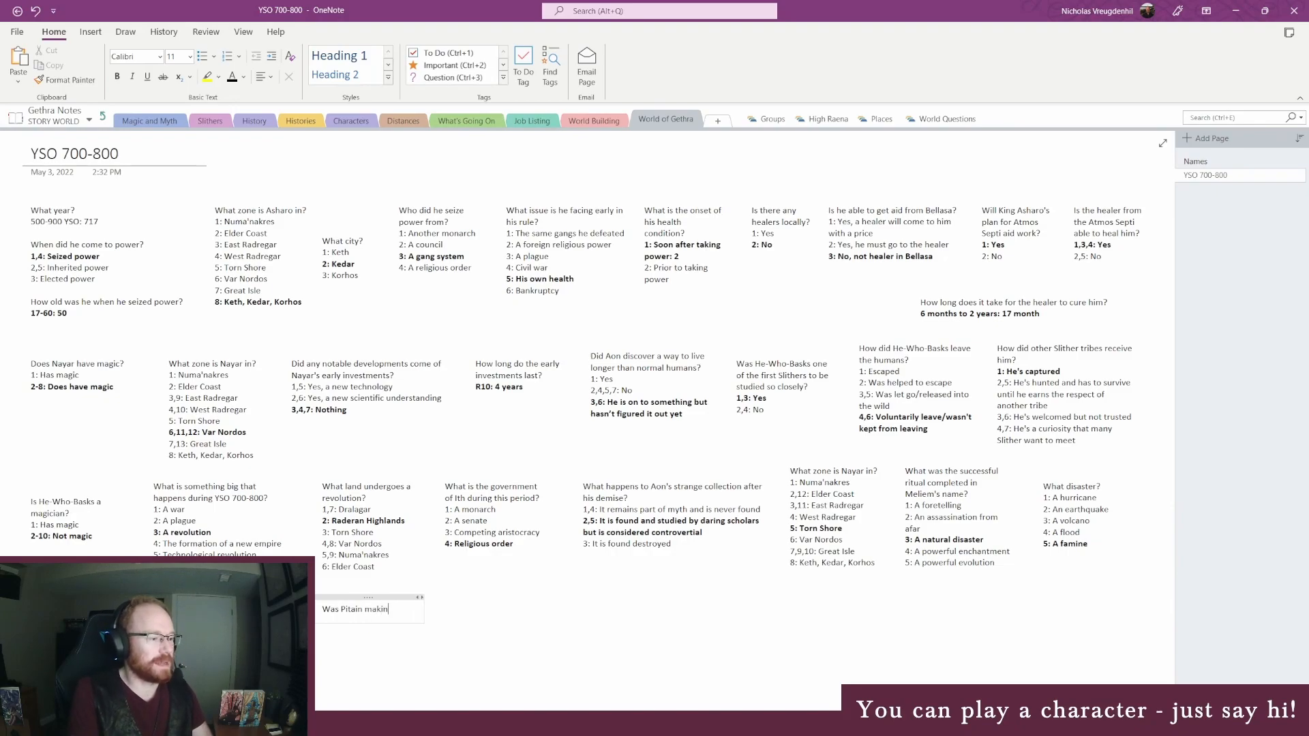
type("g the calls by this point")
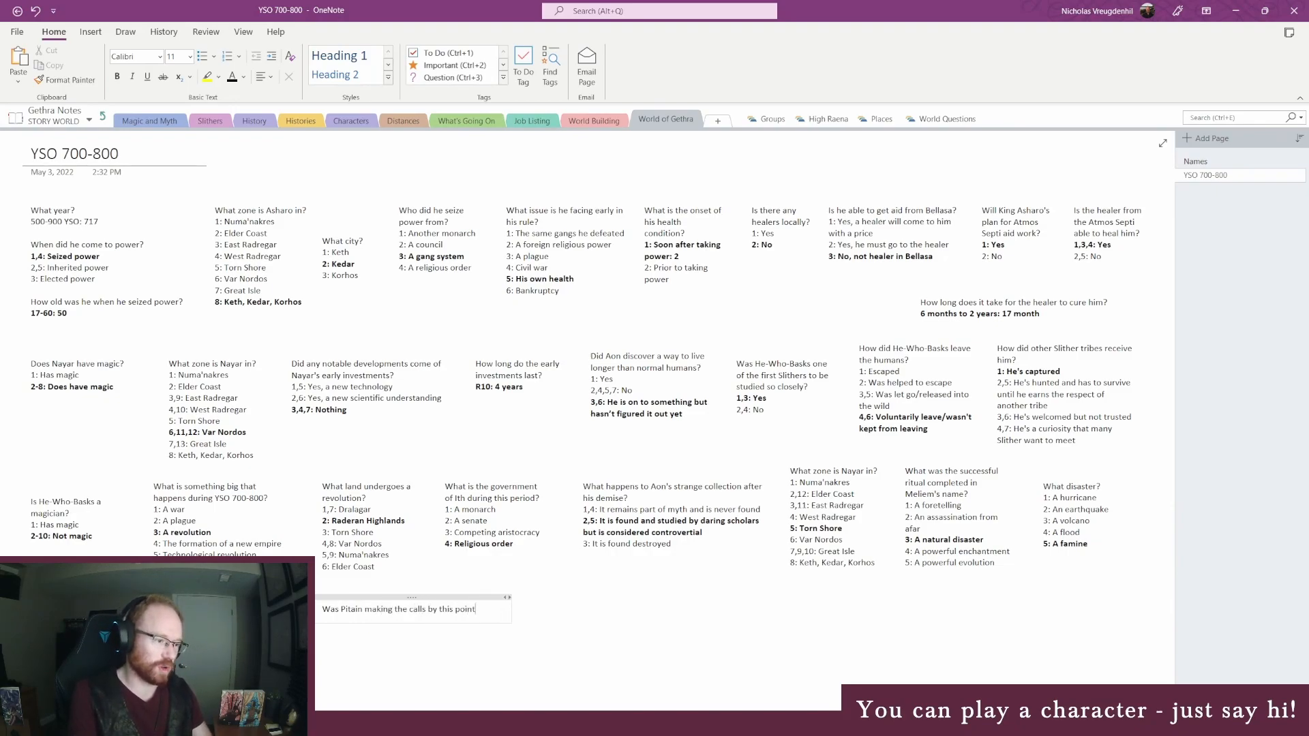
Step: Complete the note's question with "? Or is he answering to another master?" and start a new line below it
type("? Or ")
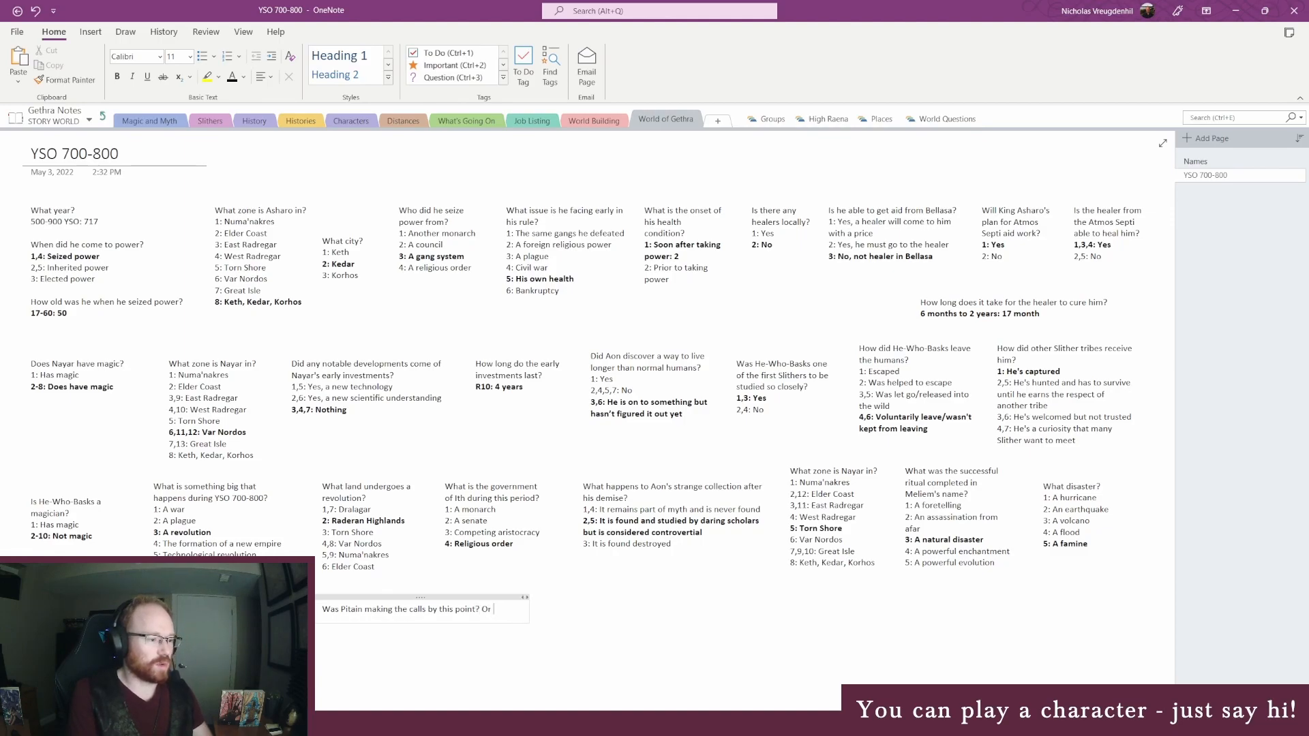
type("is he answering to another amster")
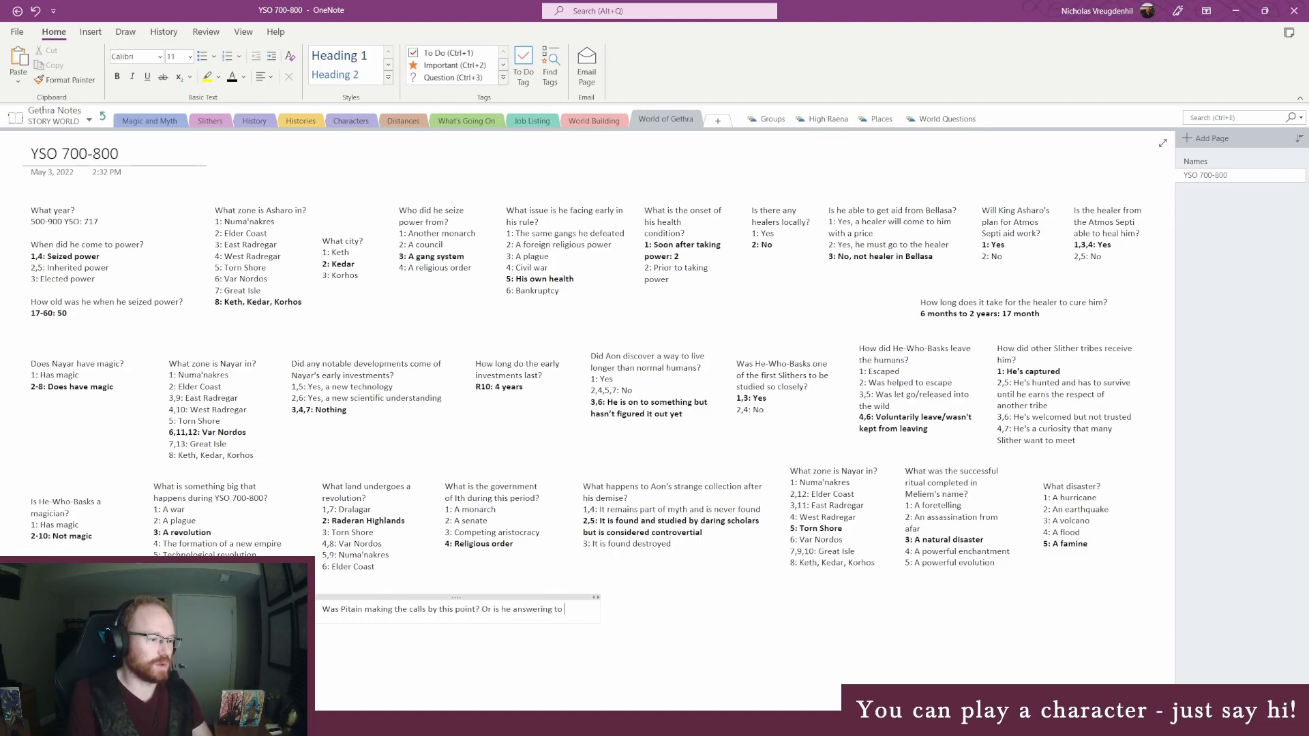
key("BackSpace")
key("BackSpace")
key("BackSpace")
key("BackSpace")
key("BackSpace")
key("BackSpace")
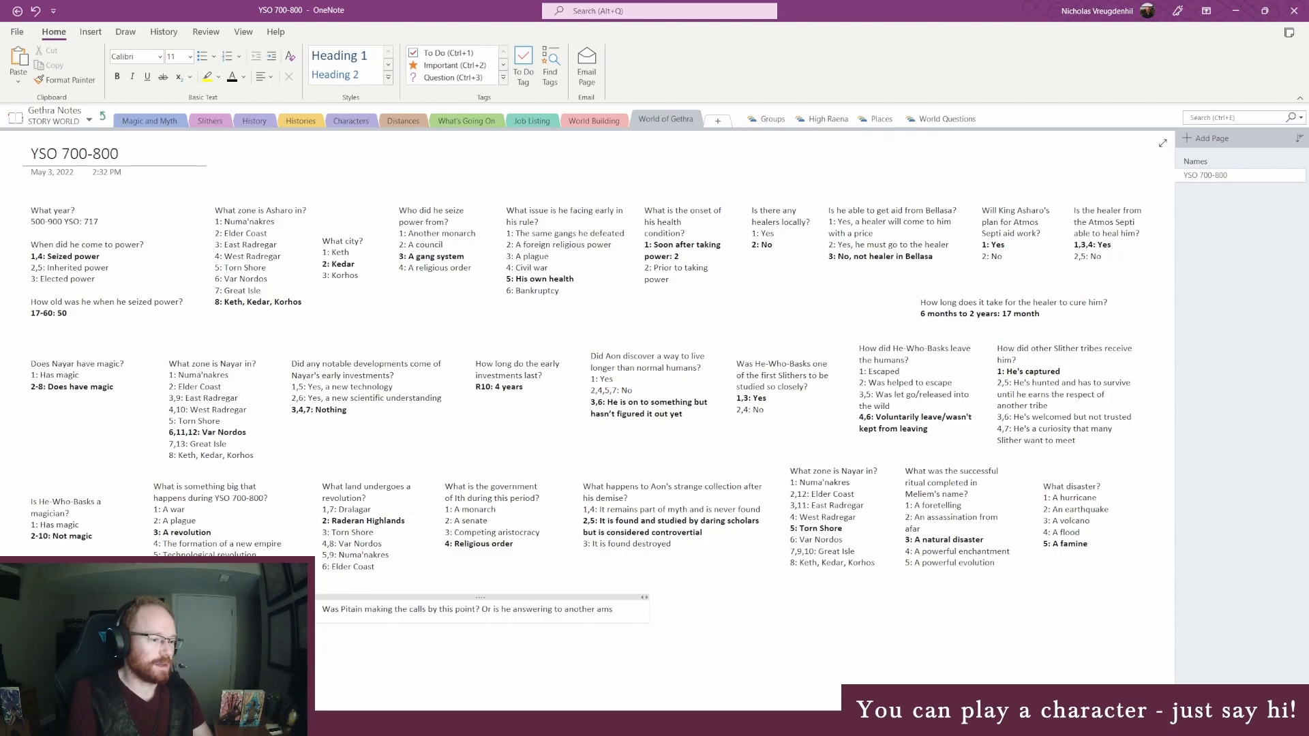
type("master?")
key("Return")
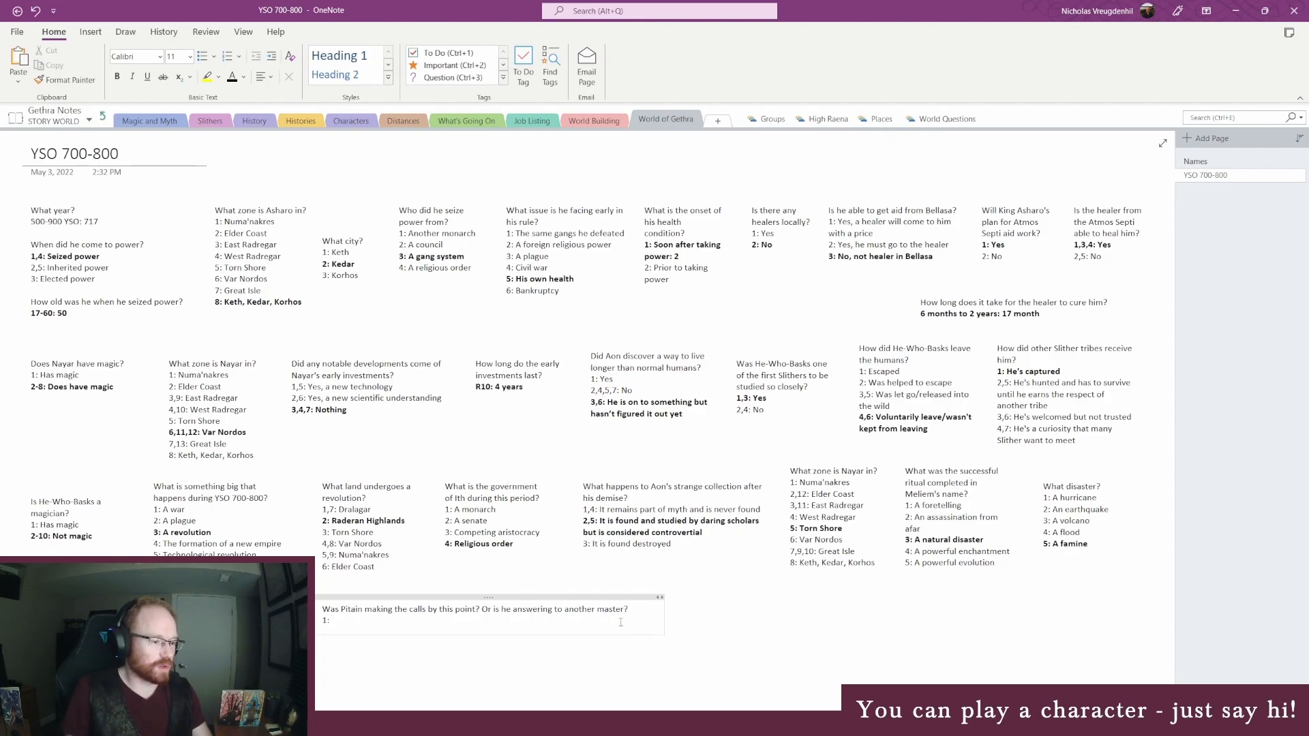
Step: Narrow the question note so its text wraps onto two lines and shift the note slightly left
left_click_drag(668, 615, 485, 627)
left_click(433, 635)
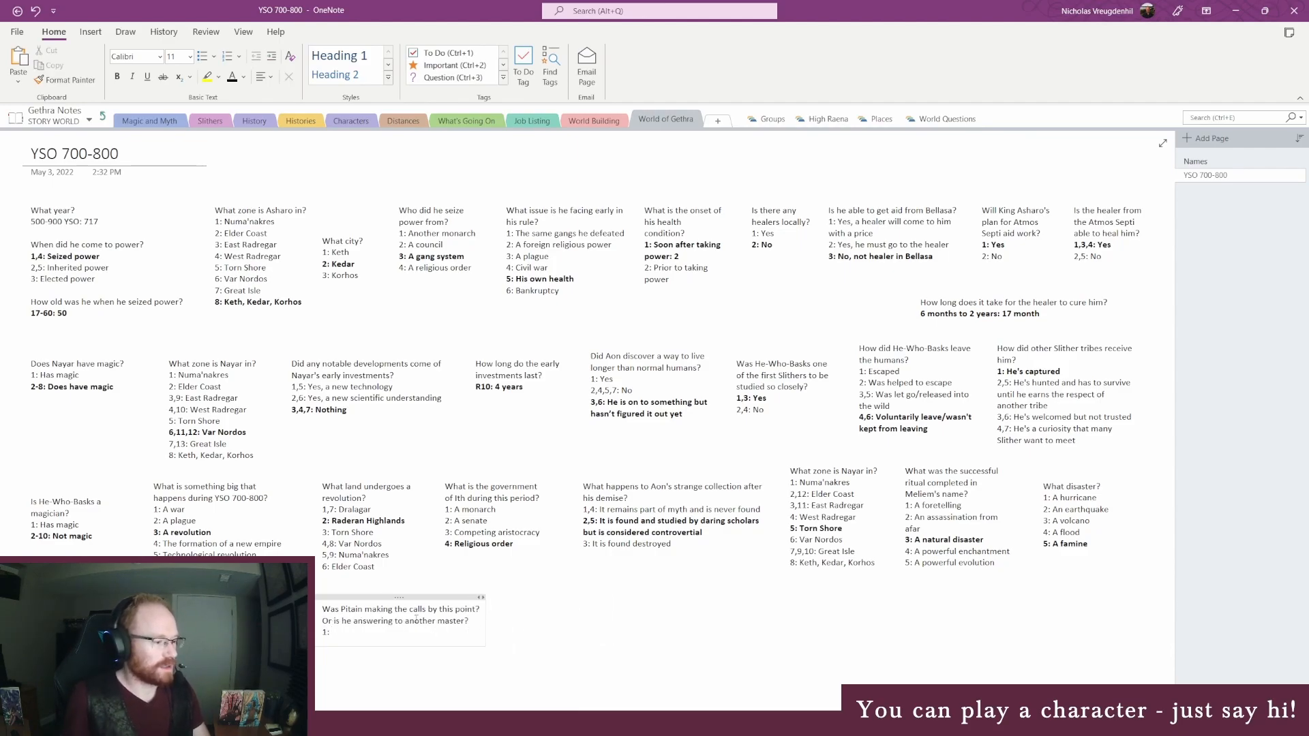
left_click_drag(383, 599, 369, 600)
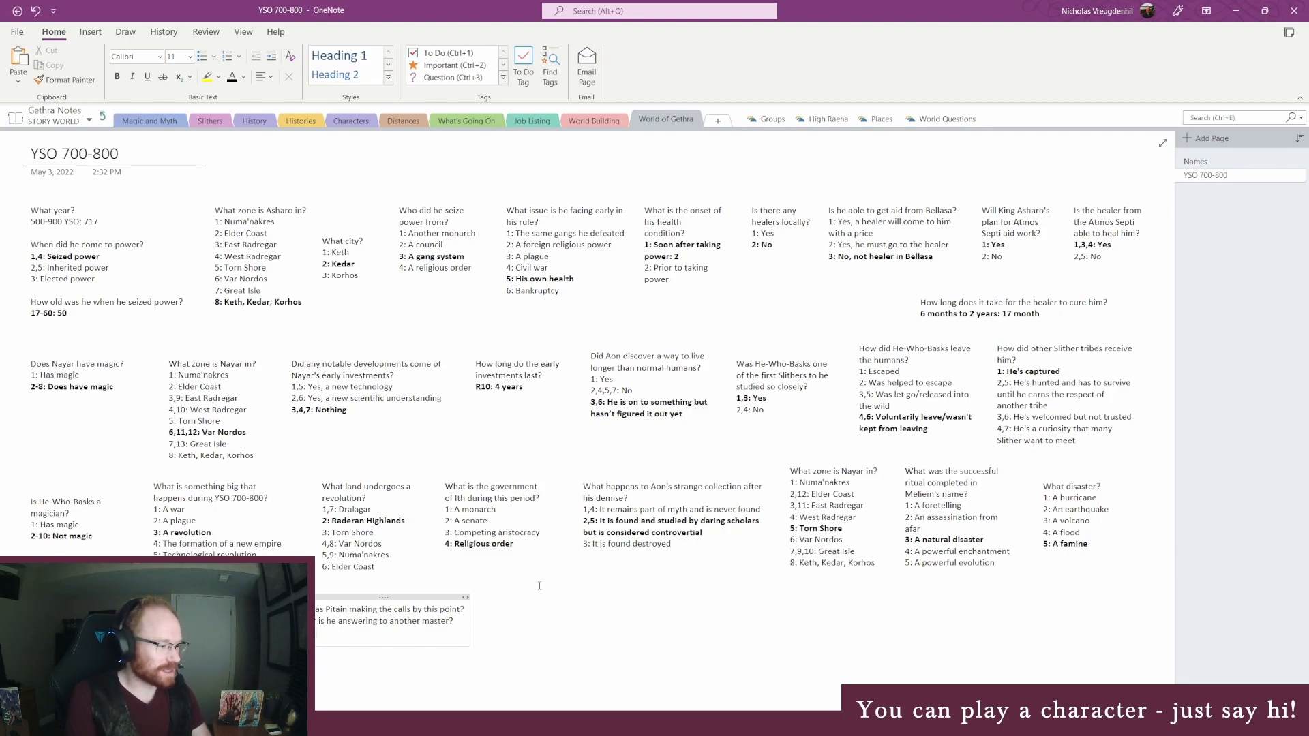
Step: Add the answer options "It was Pitain" and "It was some other master" under the question
type("It was")
type(" Pitain ")
type("It was")
type(" some other master")
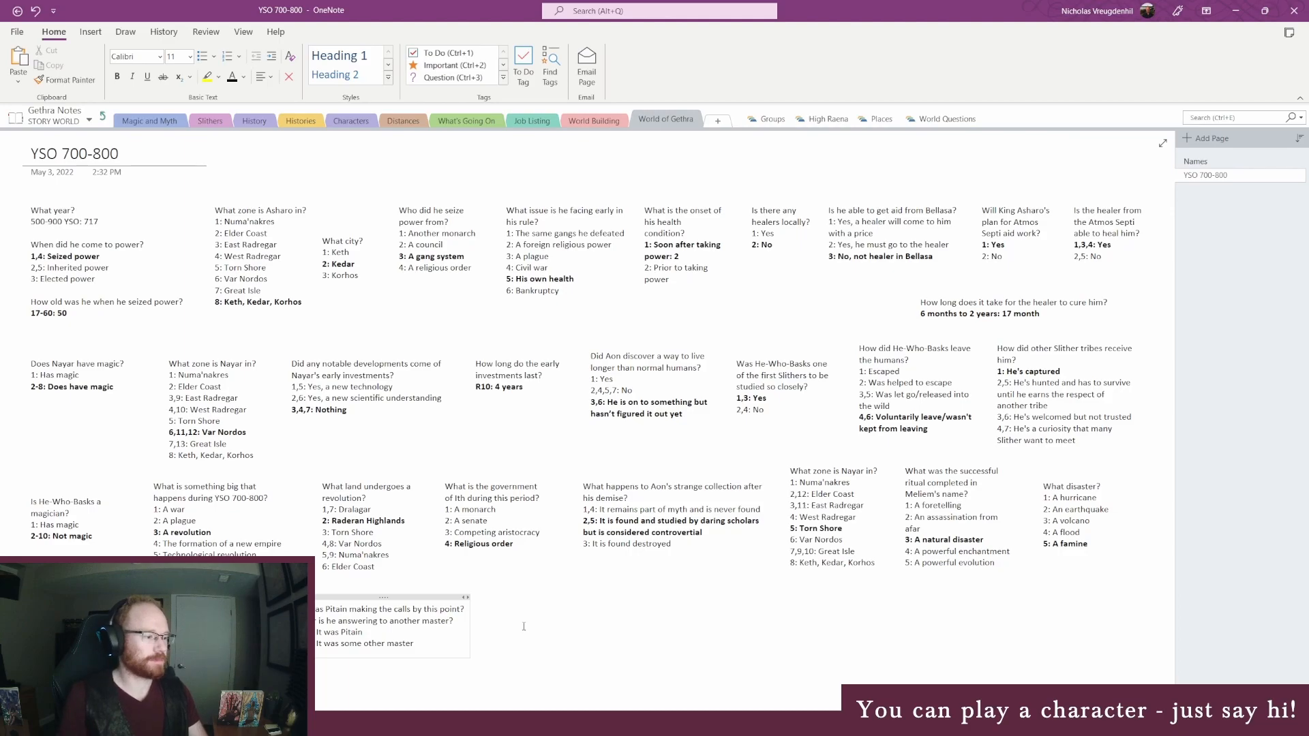
Step: Switch to the RANDOM.ORG window, generate a random number between 1 and 10, and return to the OneNote page
key("alt+Tab")
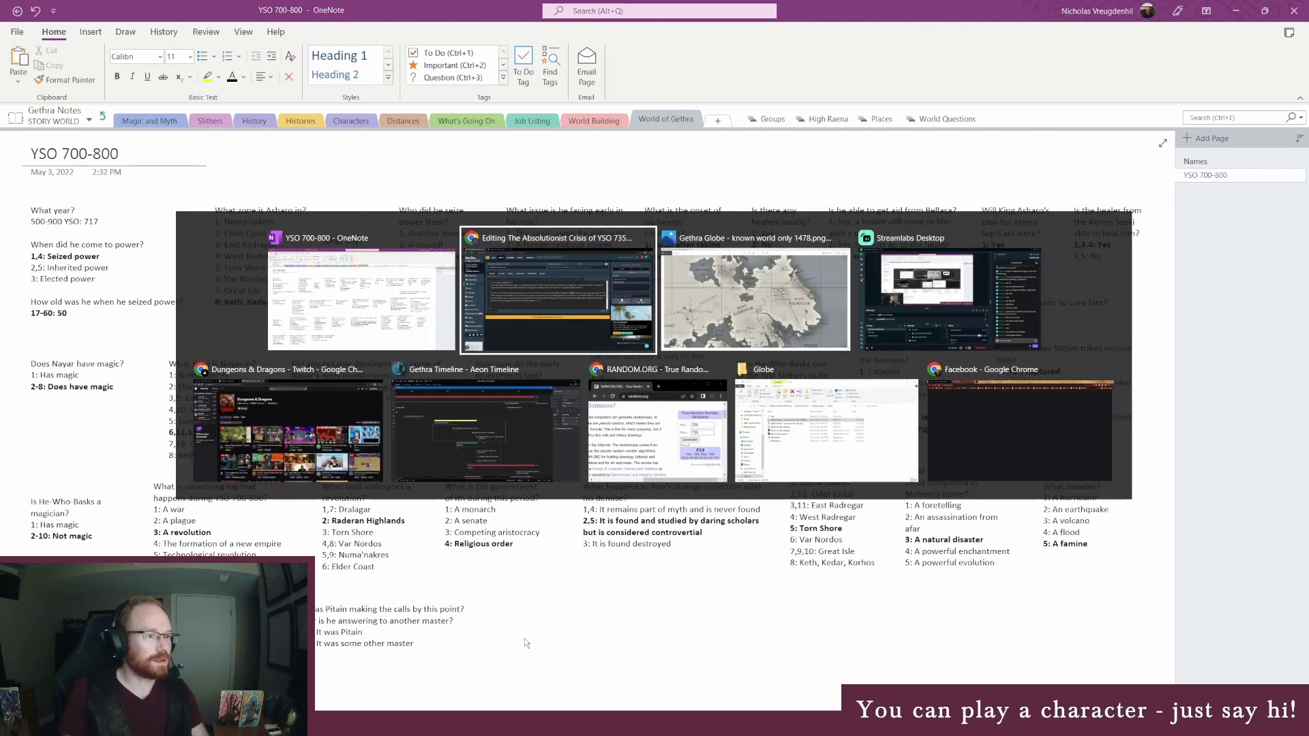
key("alt+Tab")
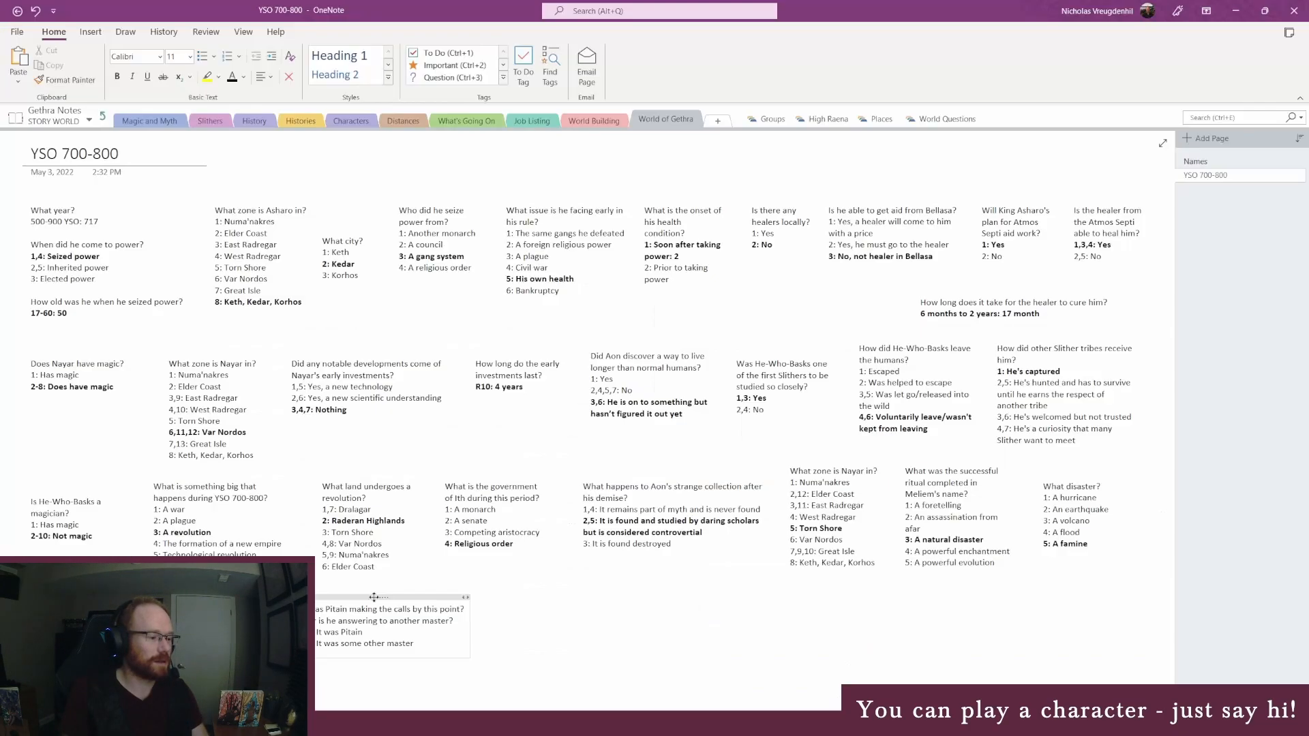
key("alt+Tab")
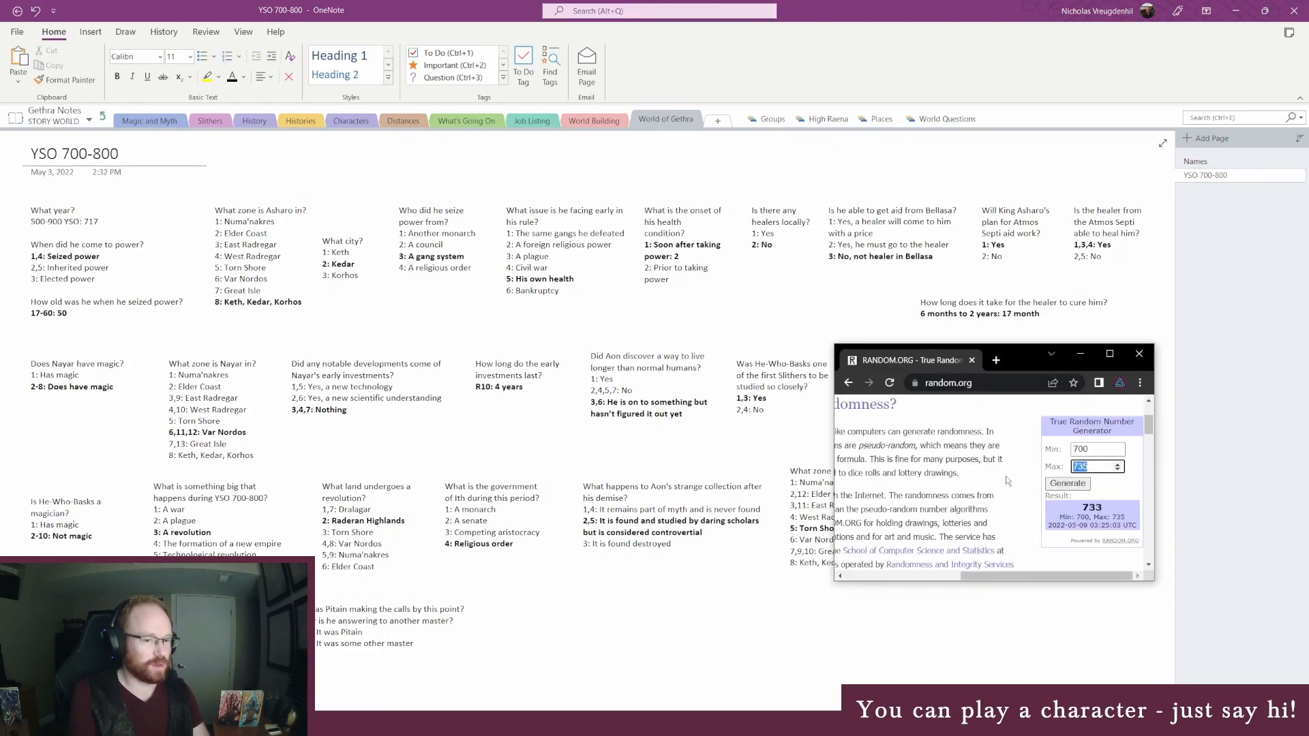
type("10")
key("shift+Tab")
type("1")
key("Return")
key("alt+Tab")
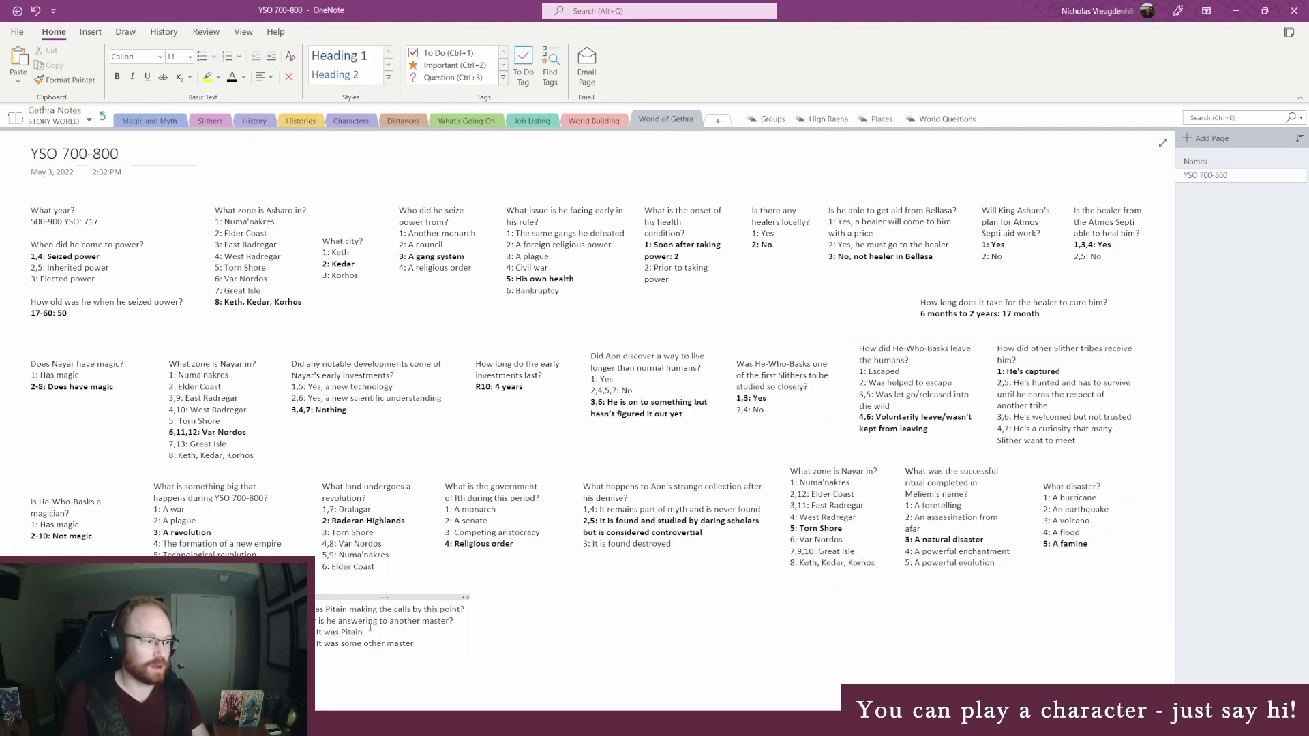
Step: Make the "It was Pitain" option bold to mark it as the chosen answer
left_click_drag(372, 634, 305, 634)
key("ctrl+b")
left_click(382, 635)
left_click(431, 644)
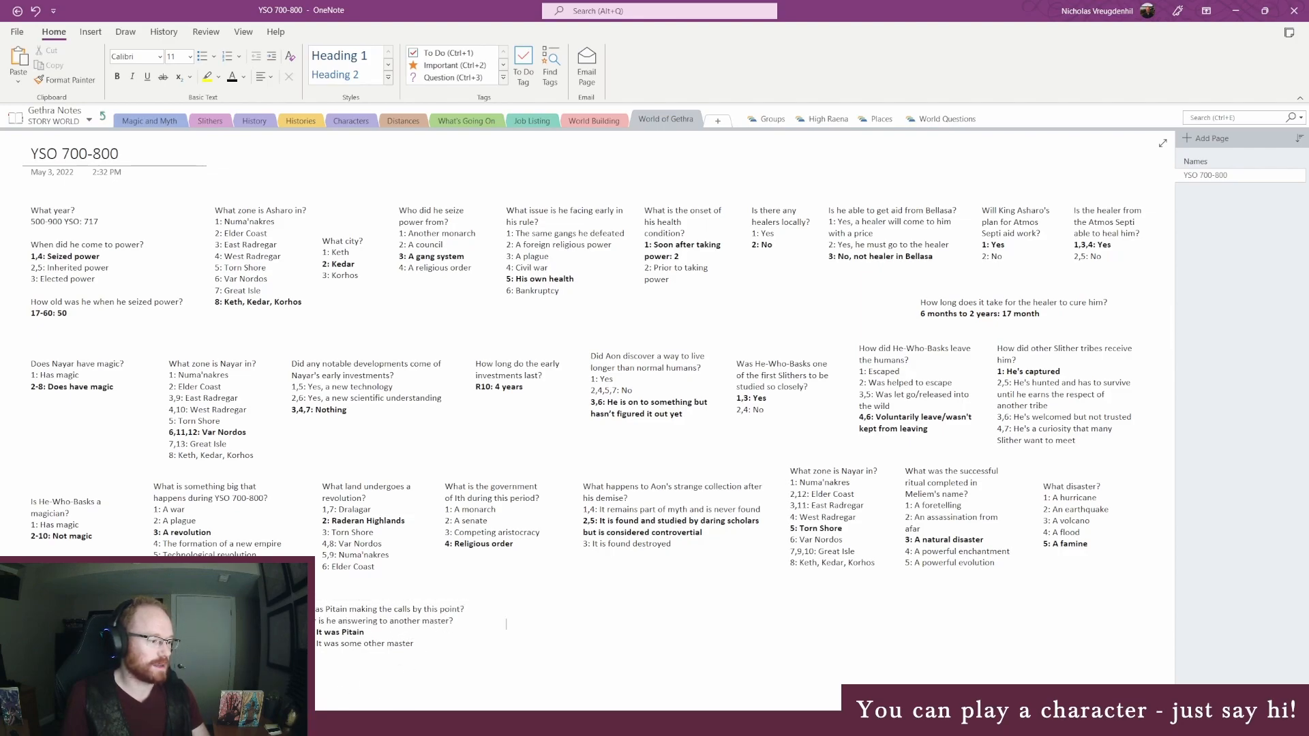
Step: Switch to the World Anvil article and continue "In 735," with "Master Pitain began to travel, bringing word of Meliem and displays of her gifts"
mouse_move(259, 724)
left_click(252, 671)
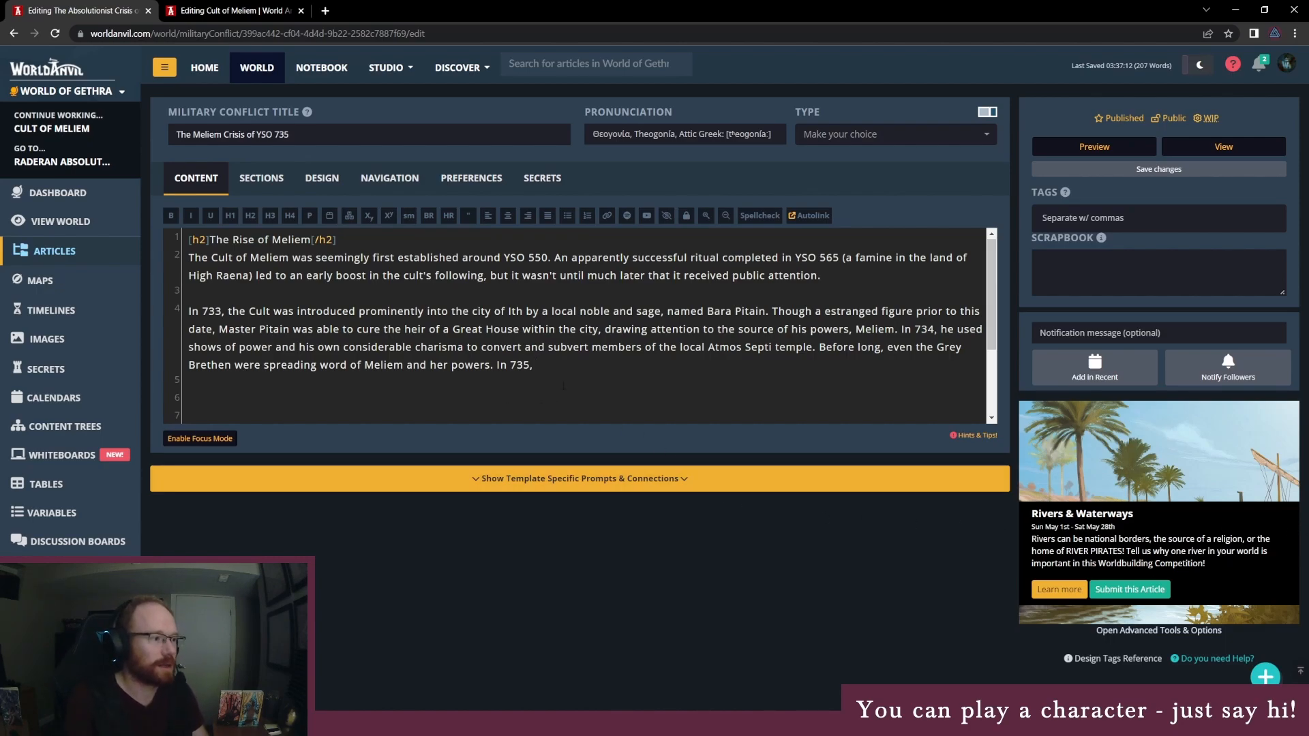
type("Master Pitain began to travel,")
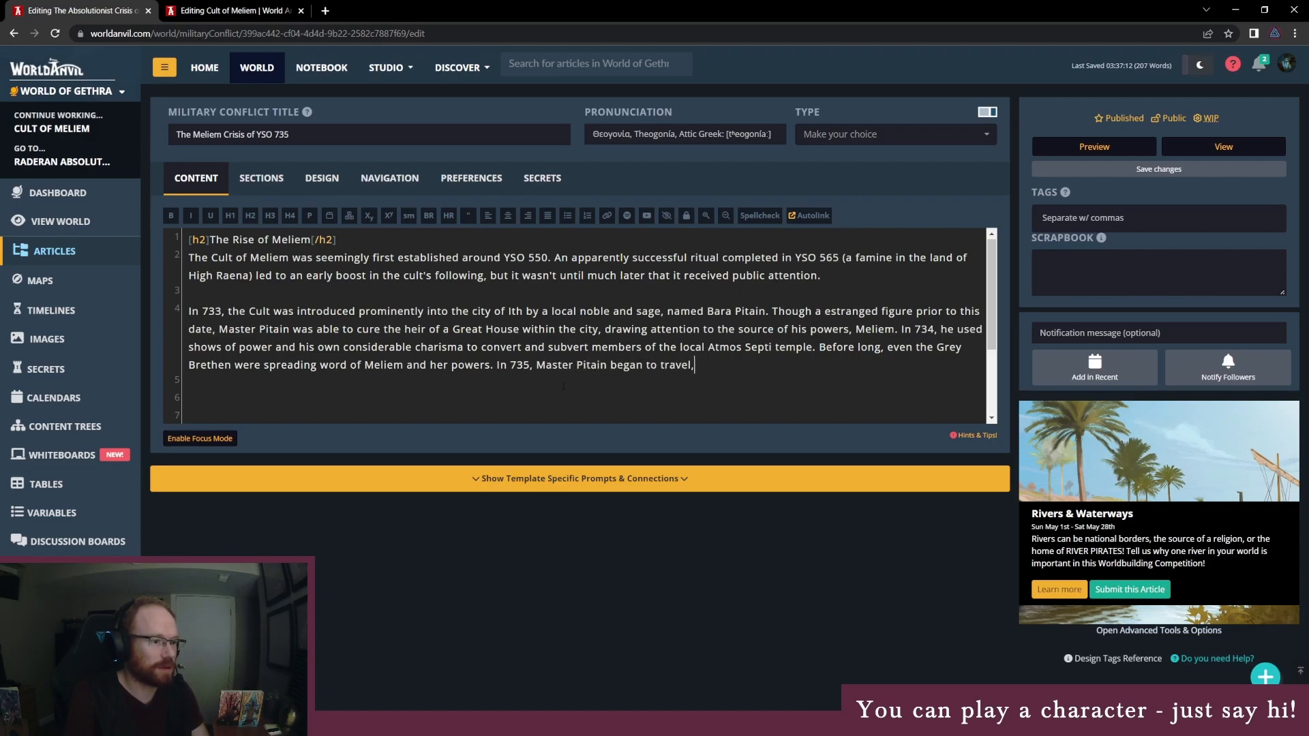
type(" bringing word")
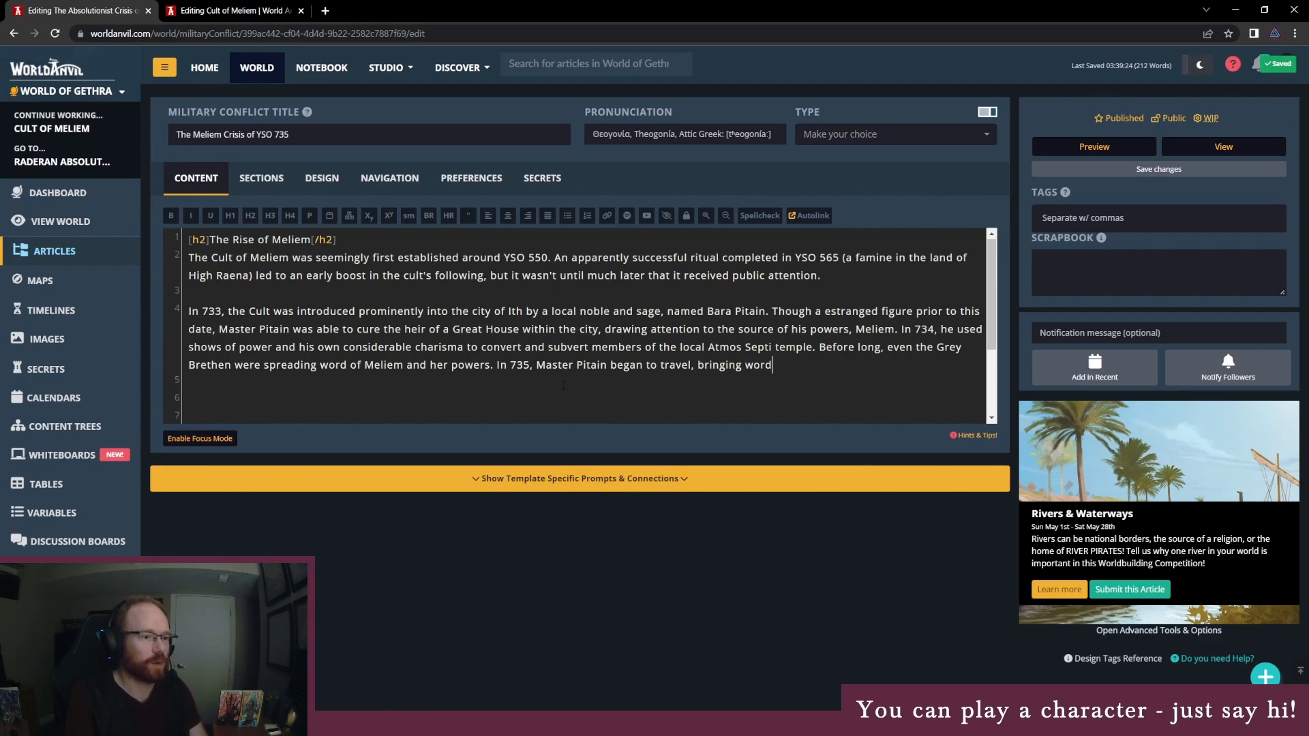
type(" of Meliem and ")
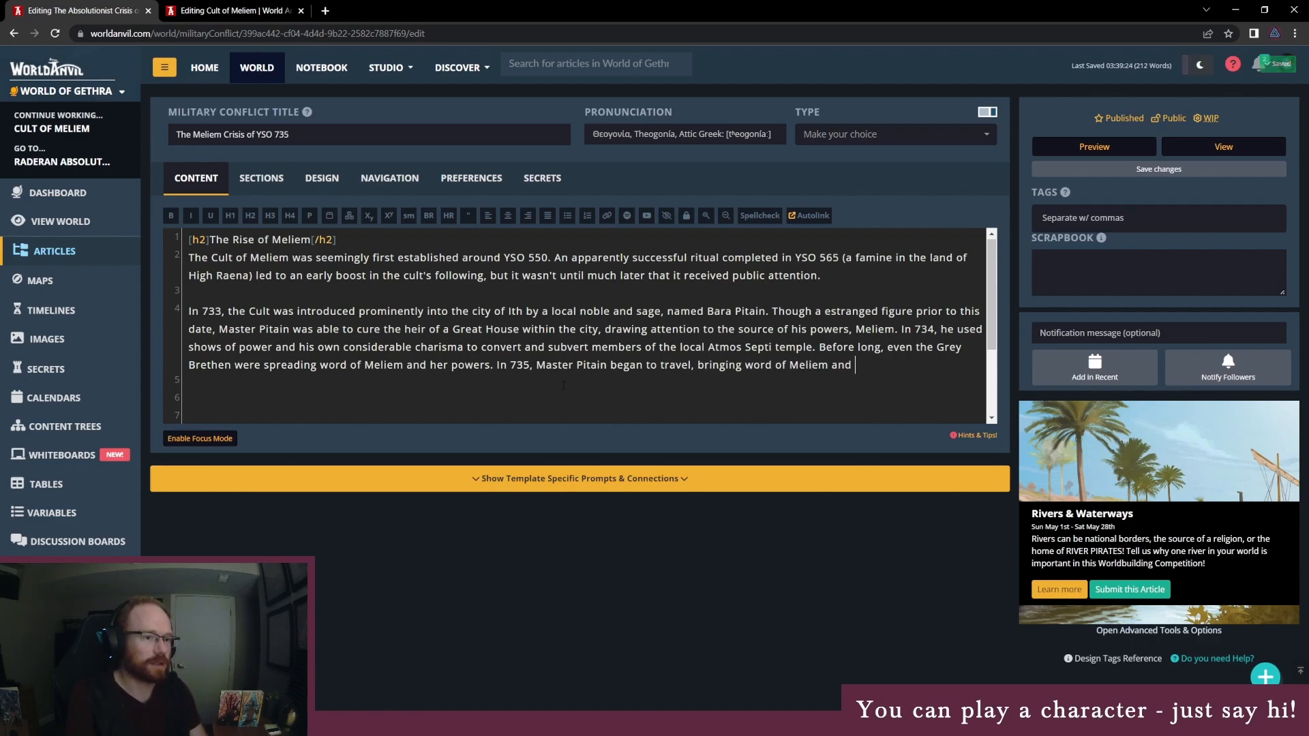
type("displays of her")
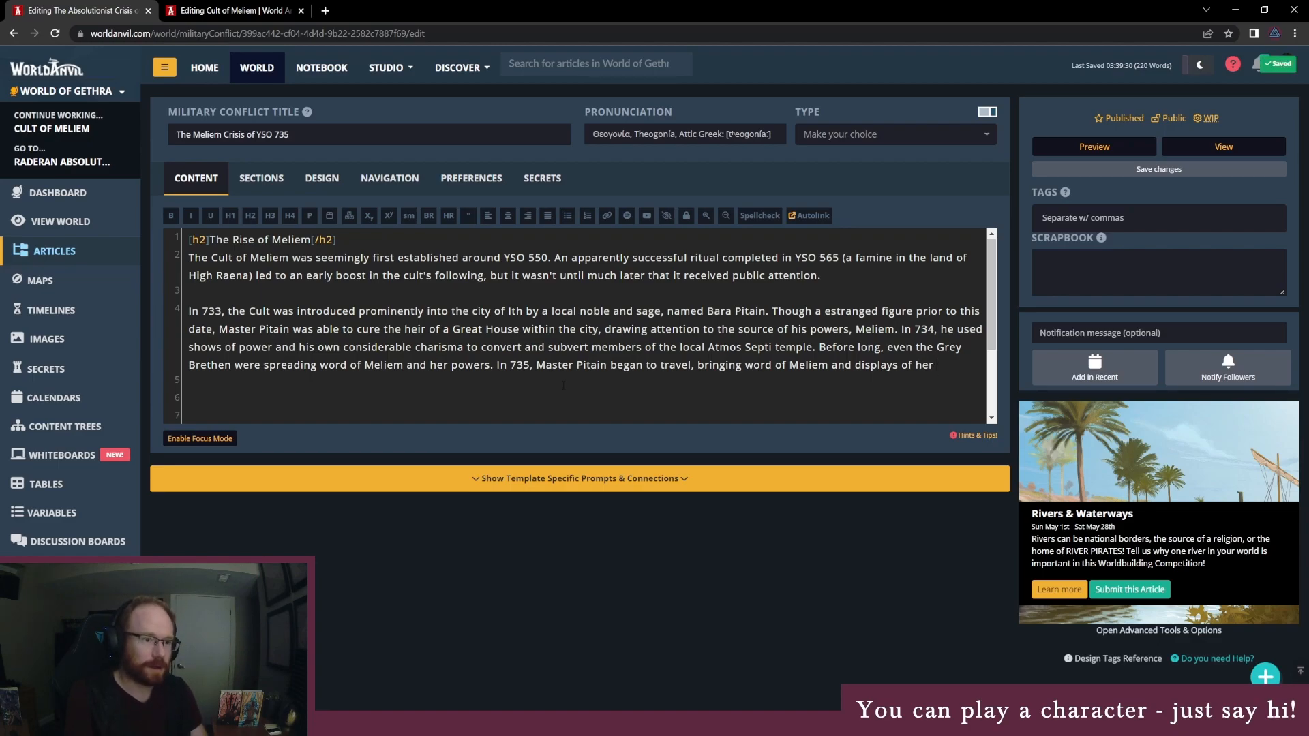
type(" gifts")
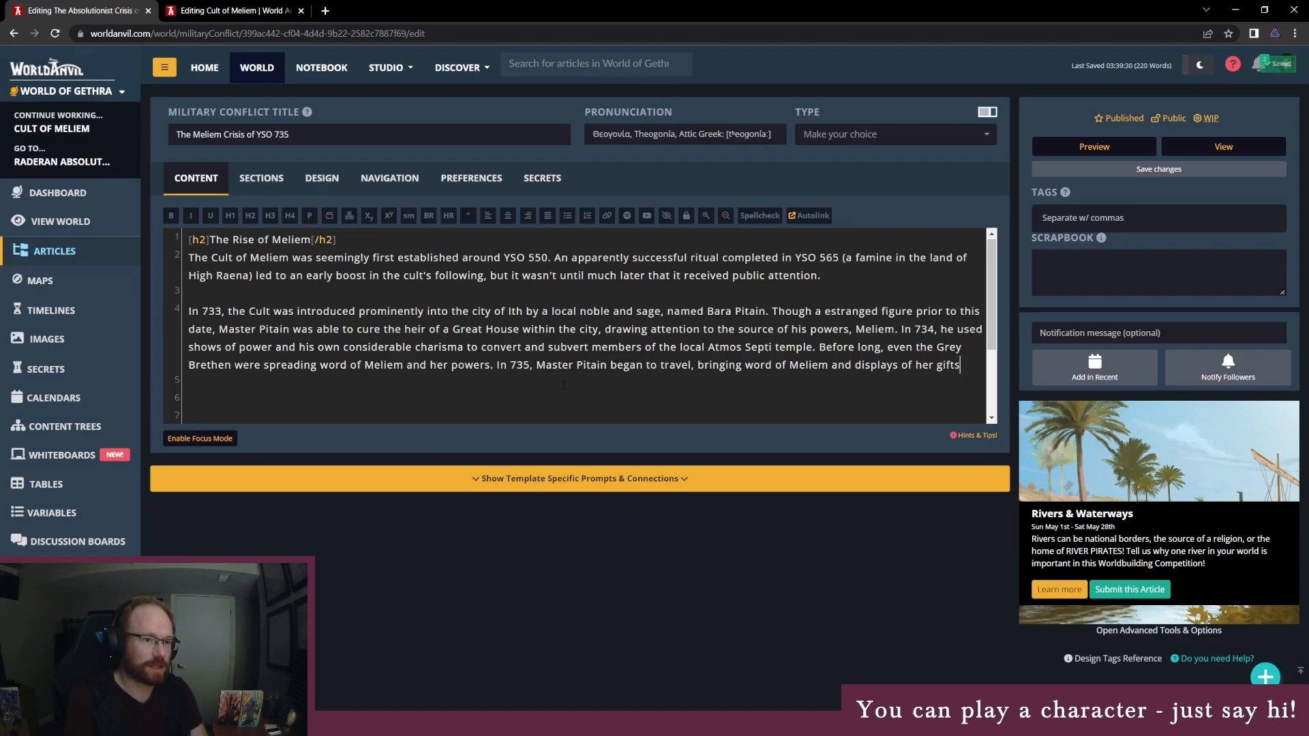
Step: Finish the sentence about Master Pitain's travels with "to other cities abroad."
type(" to him")
key("BackSpace")
key("BackSpace")
key("BackSpace")
key("BackSpace")
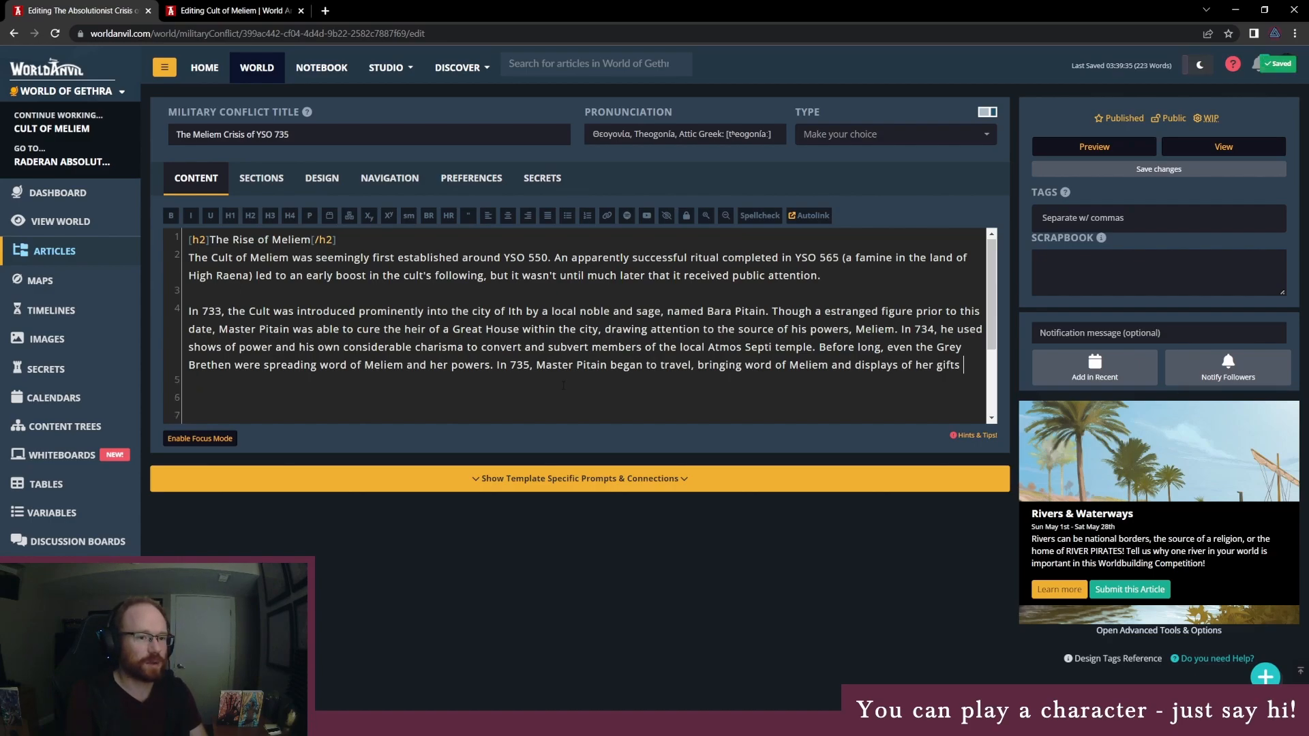
type("other")
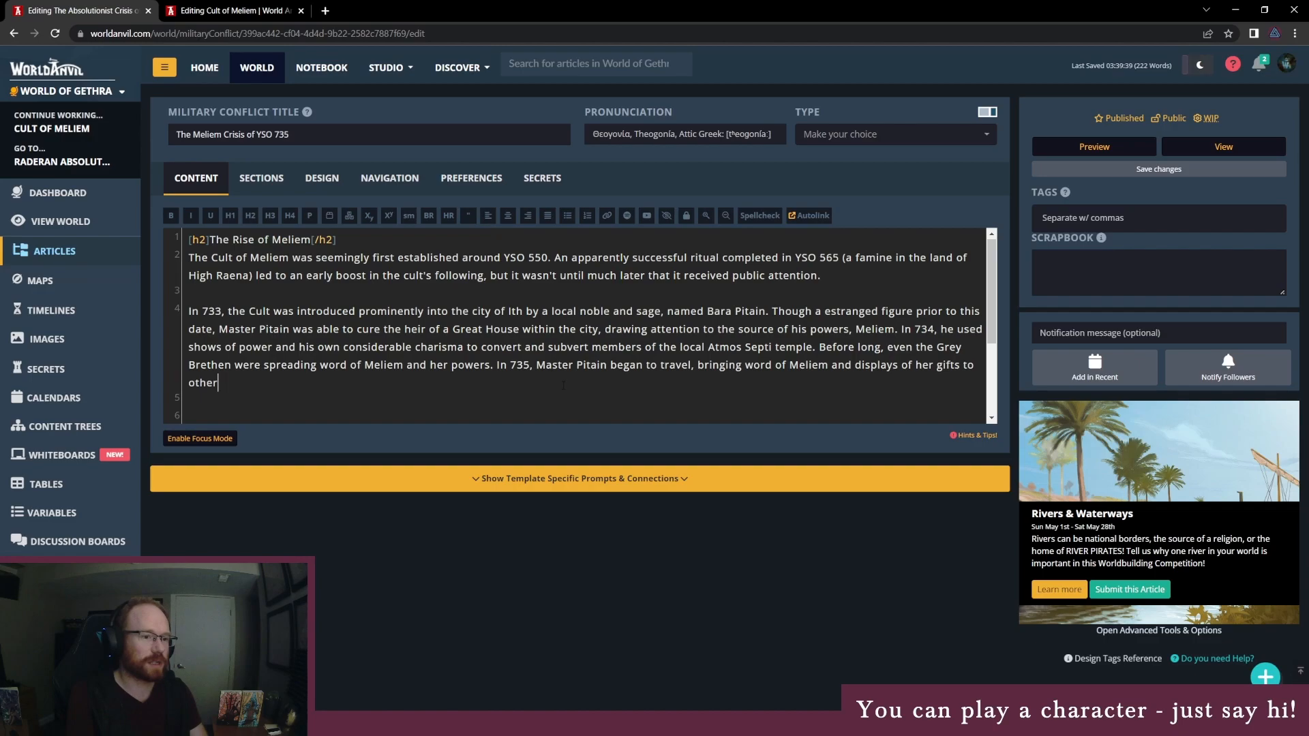
type(" cities abroad.")
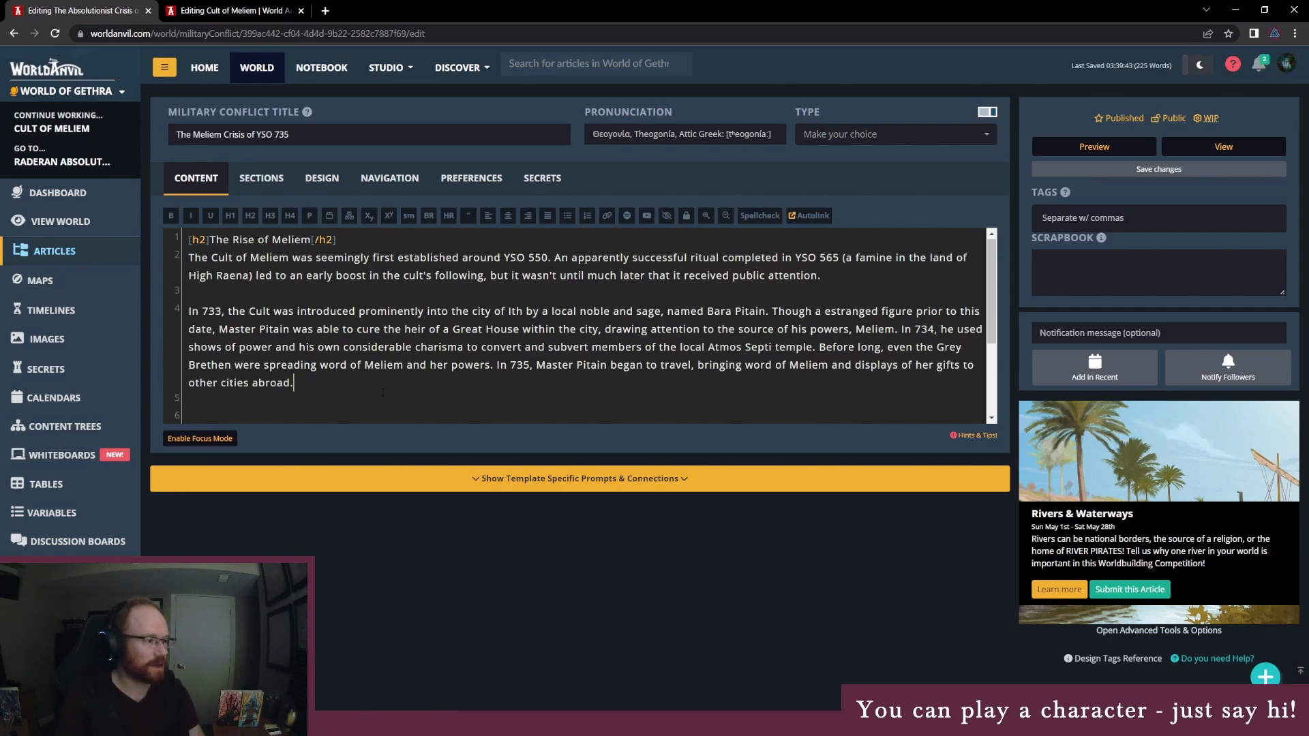
Step: Add the sentence "His companions were the Disciples of Meliem, some from his own recruitment and some who had been members of the Cult before him."
type("His ")
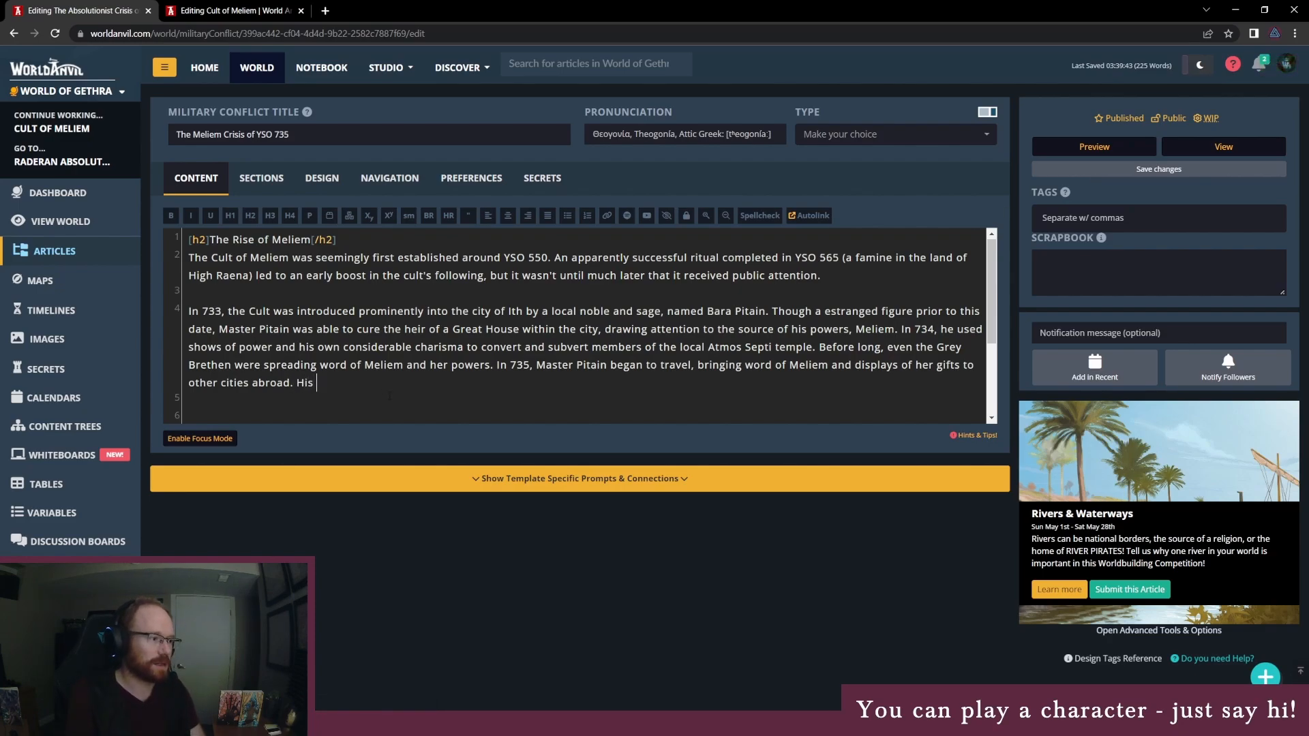
type("companions w")
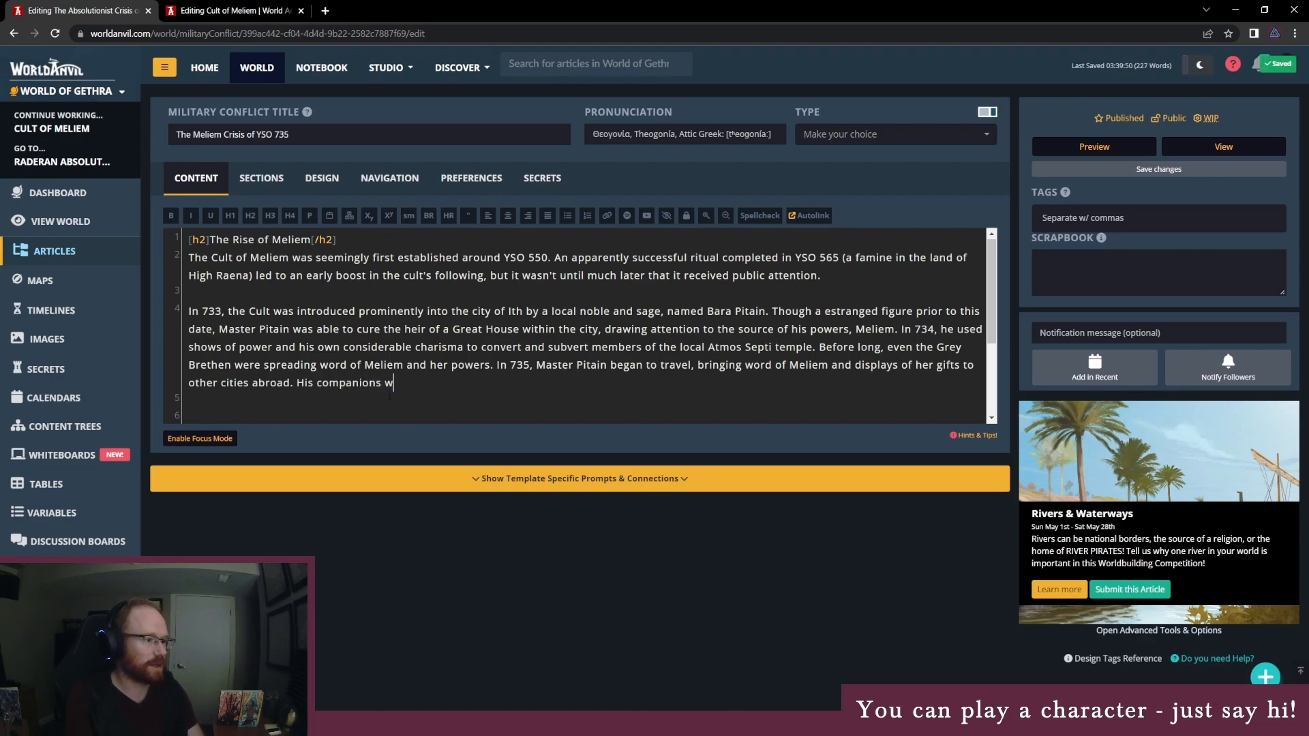
type("ere the Disciples of")
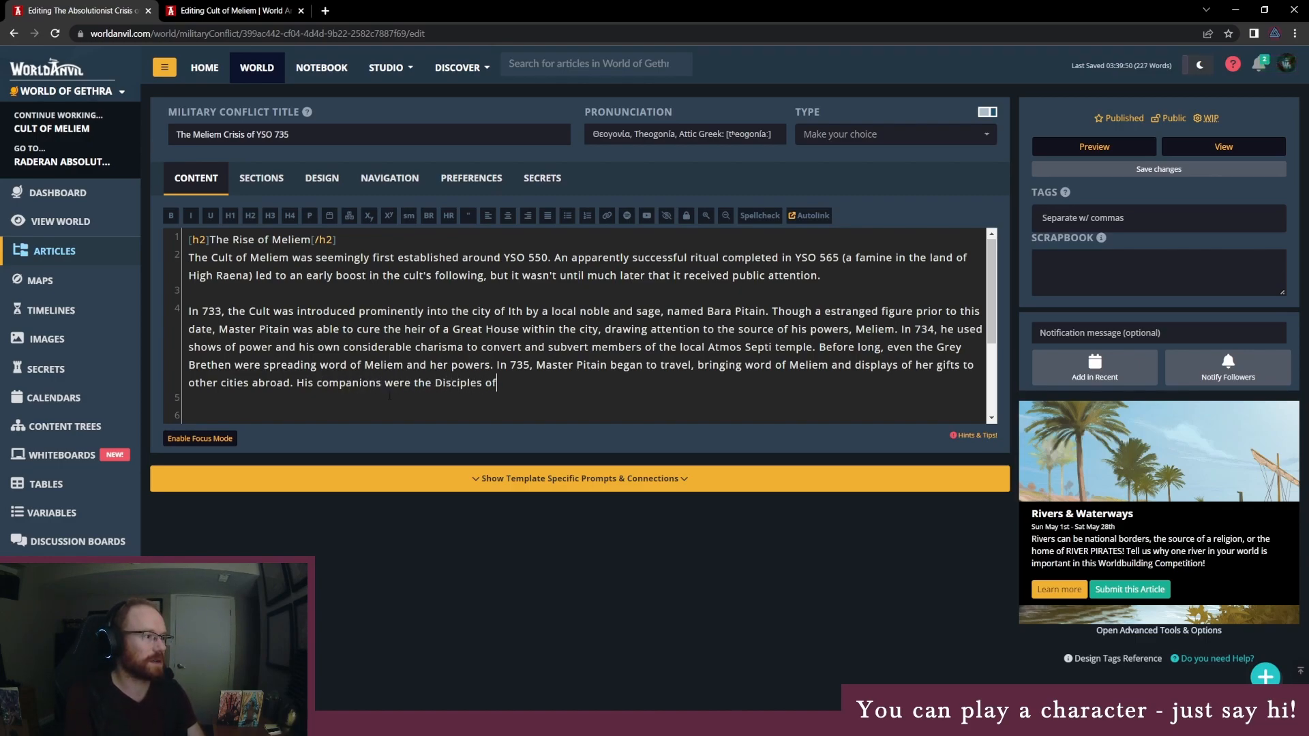
type(" Meliem, ")
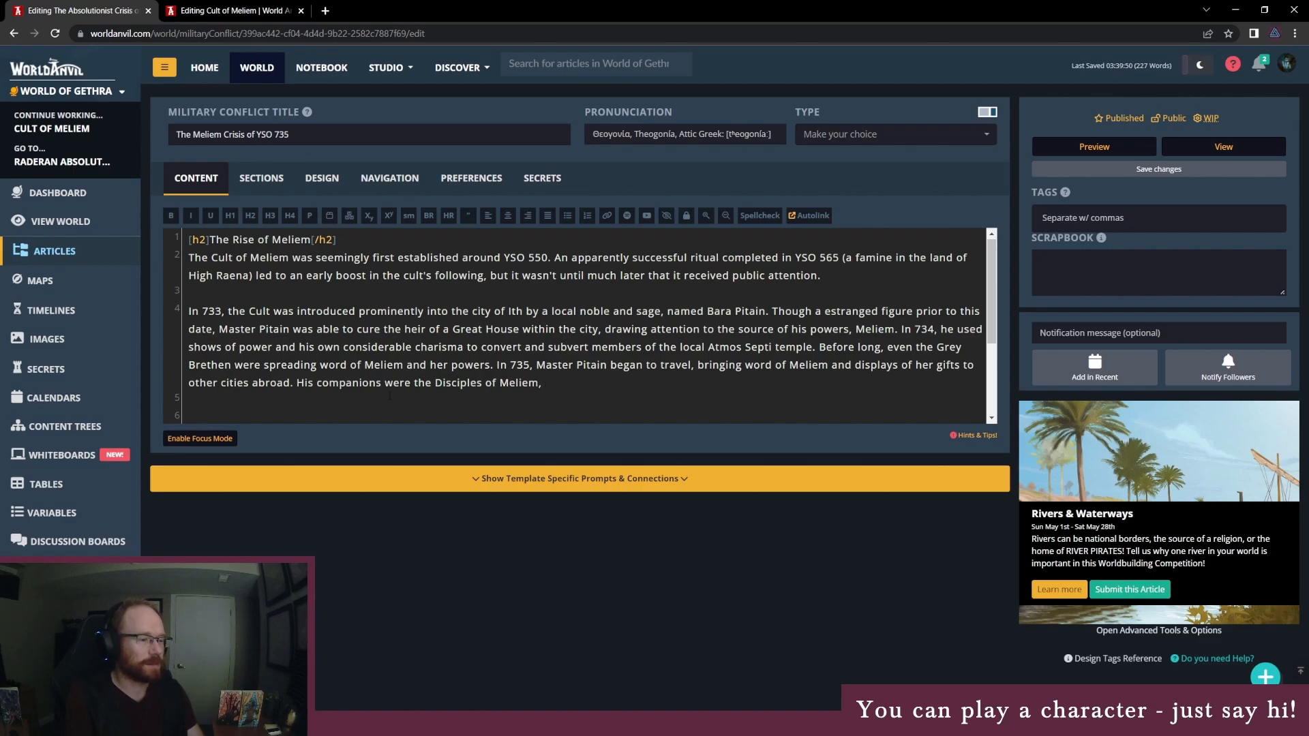
type("some from his own recruitment")
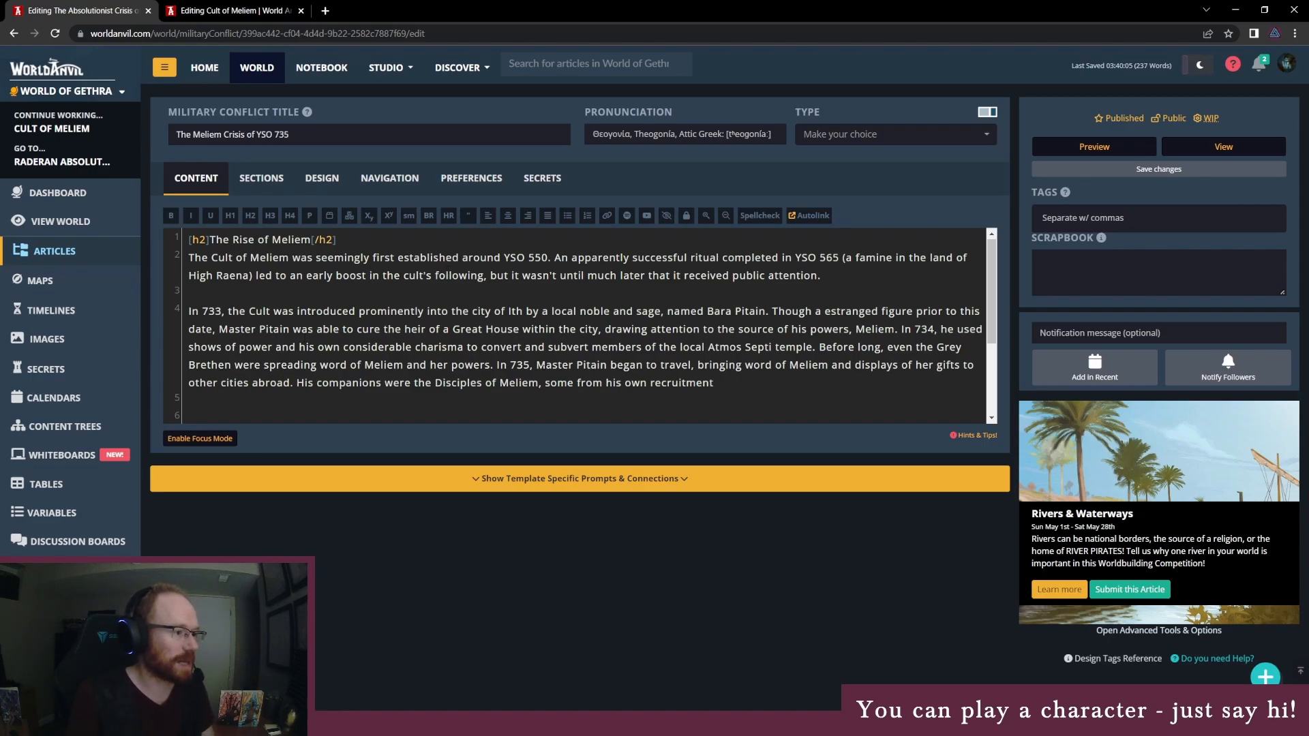
type("and ")
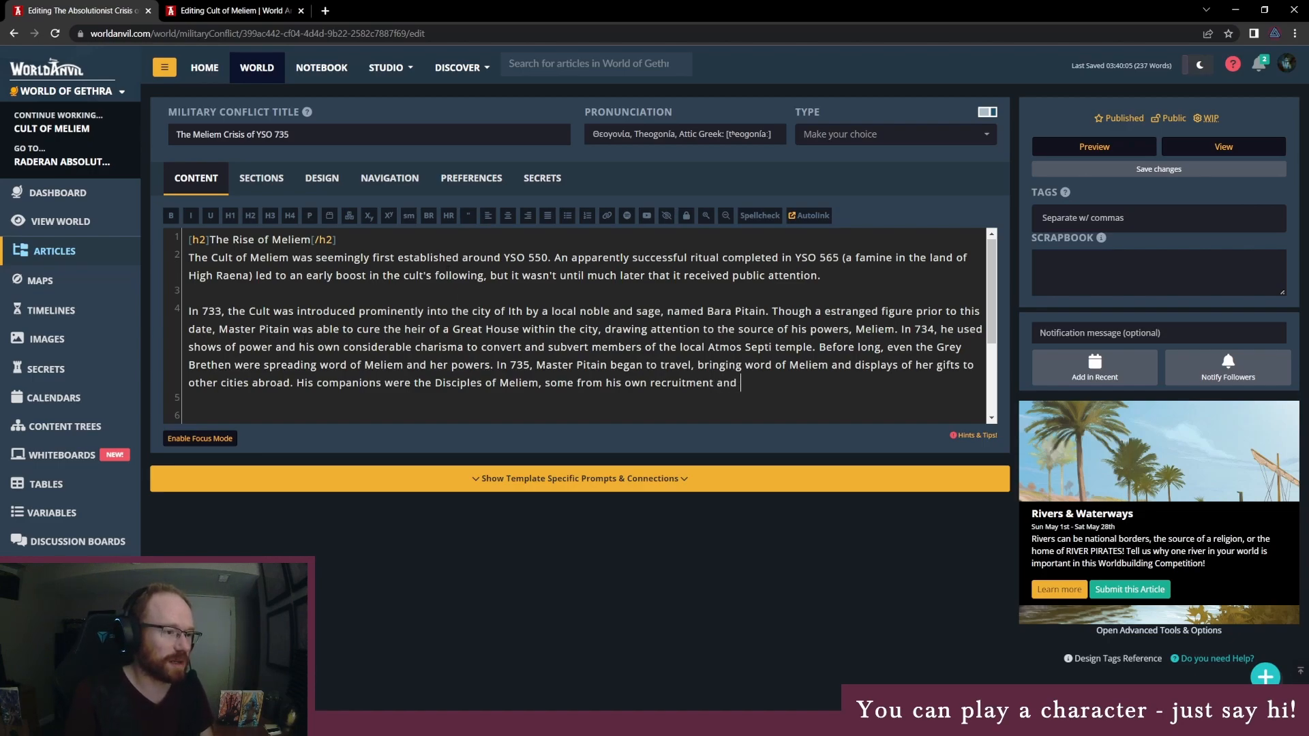
type("some who had ")
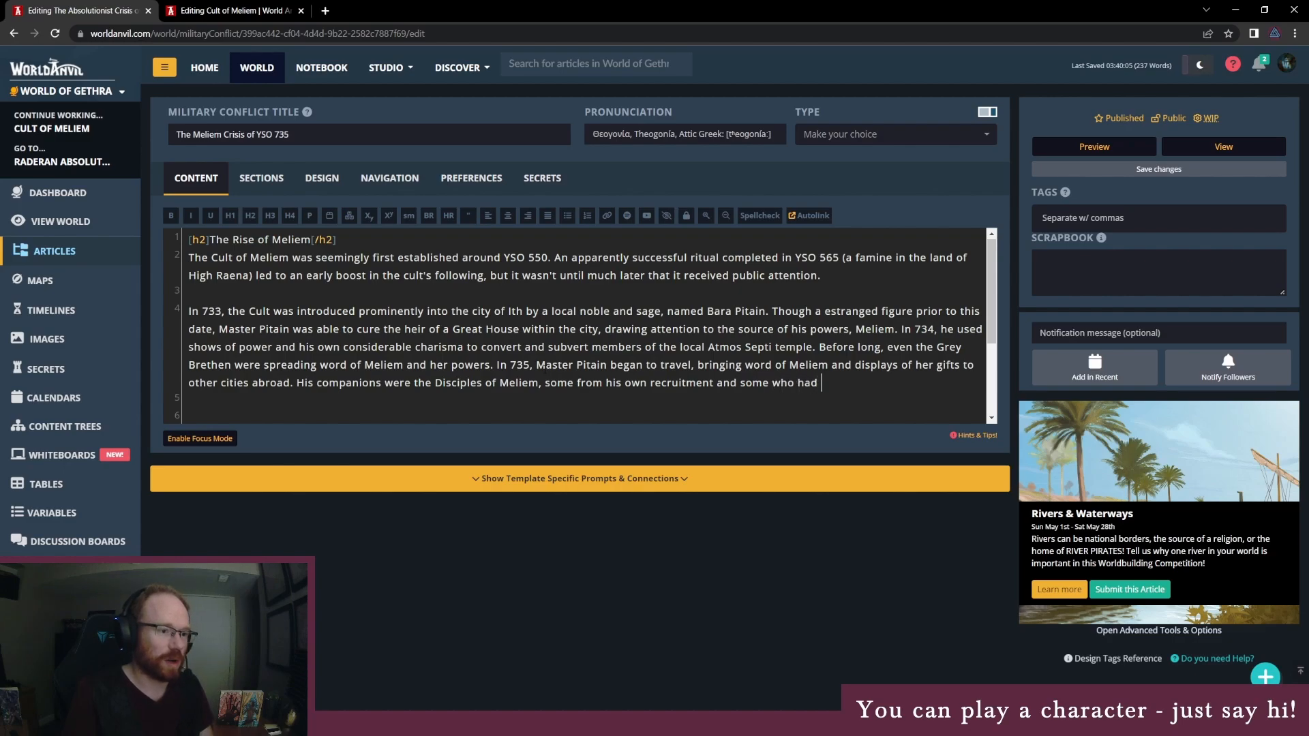
type("been membe")
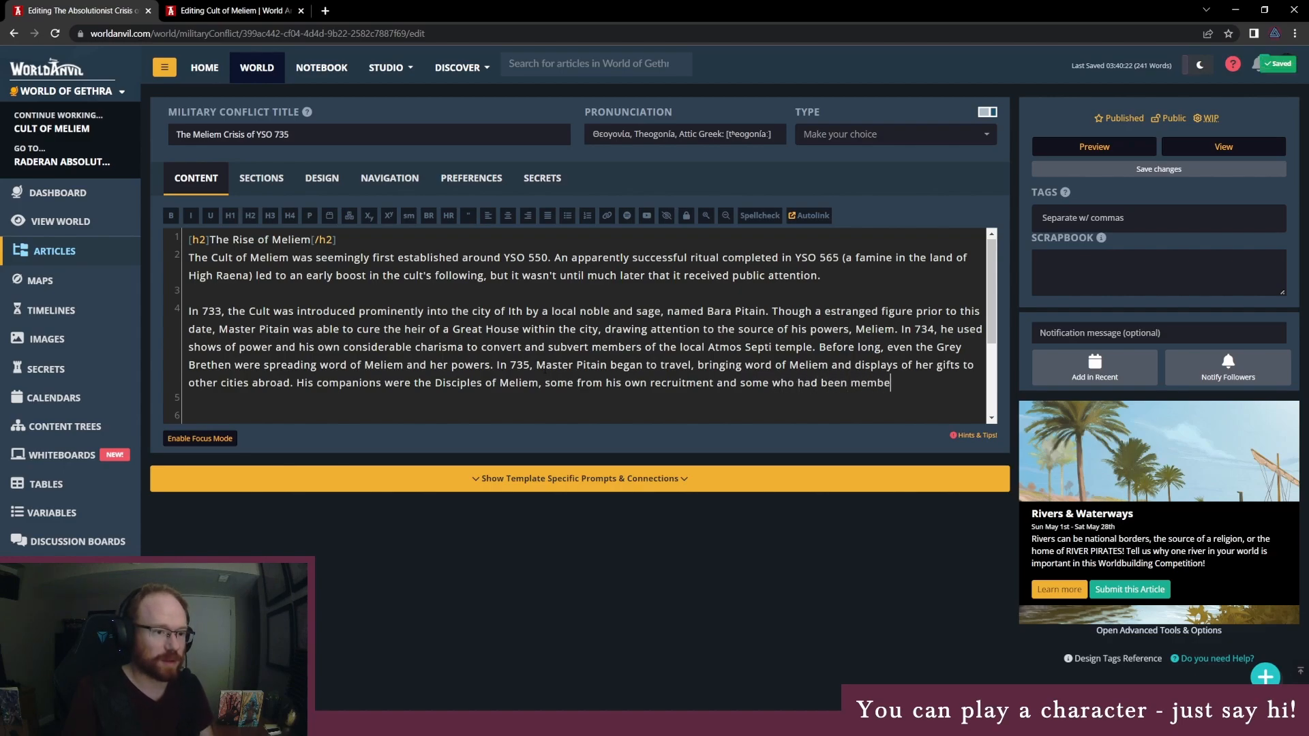
type("rs of the ")
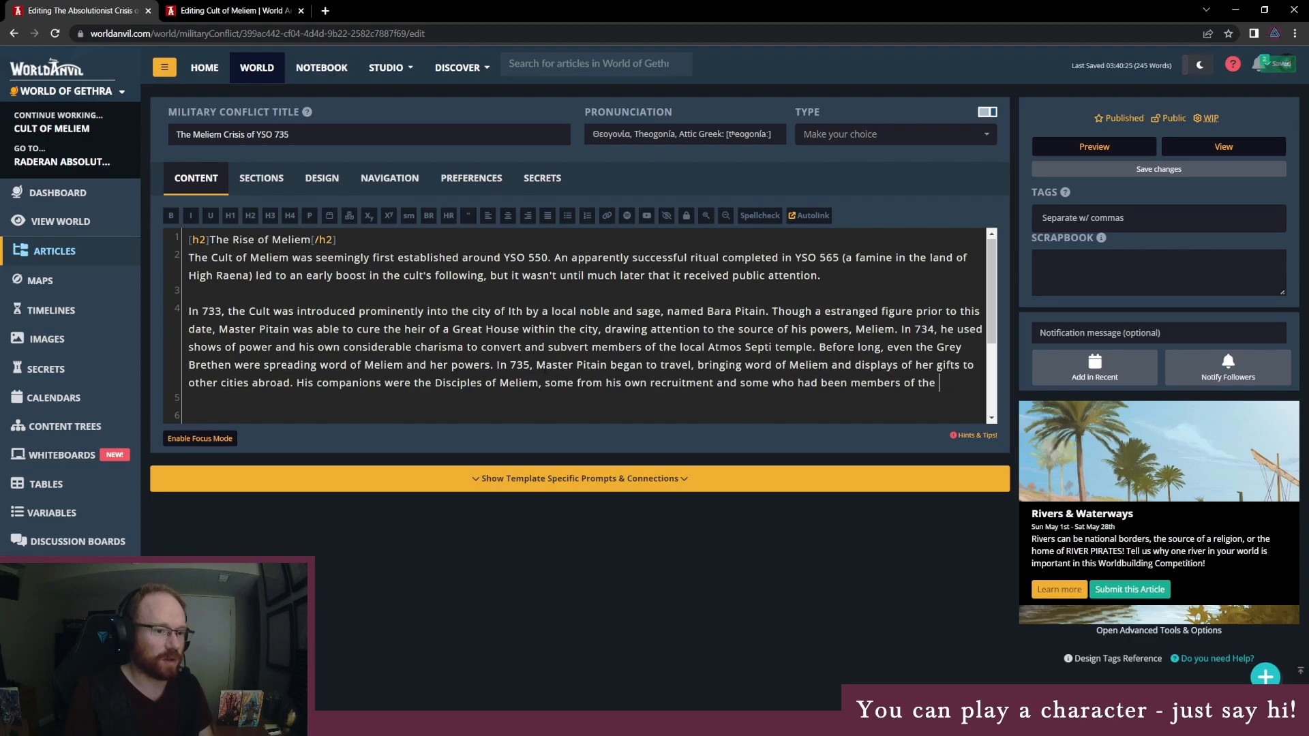
type("Cult before him.")
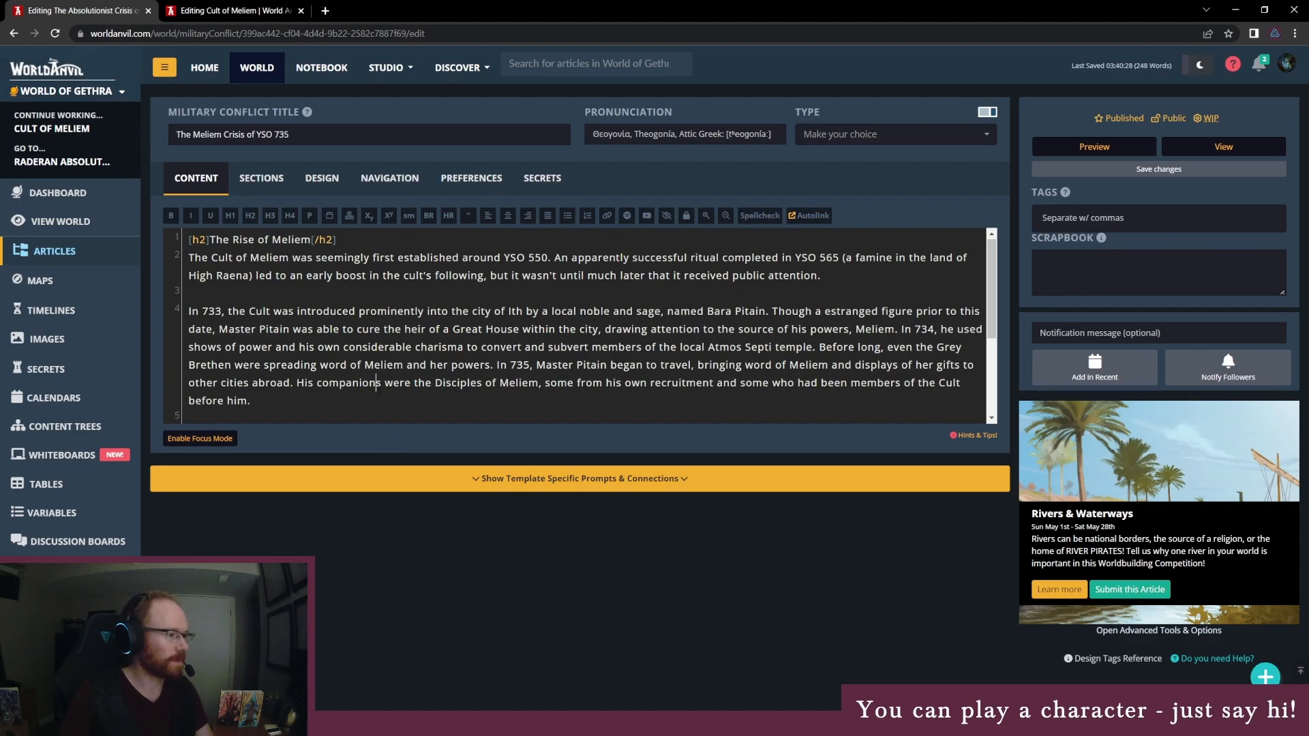
scroll(390, 403, "down", 3)
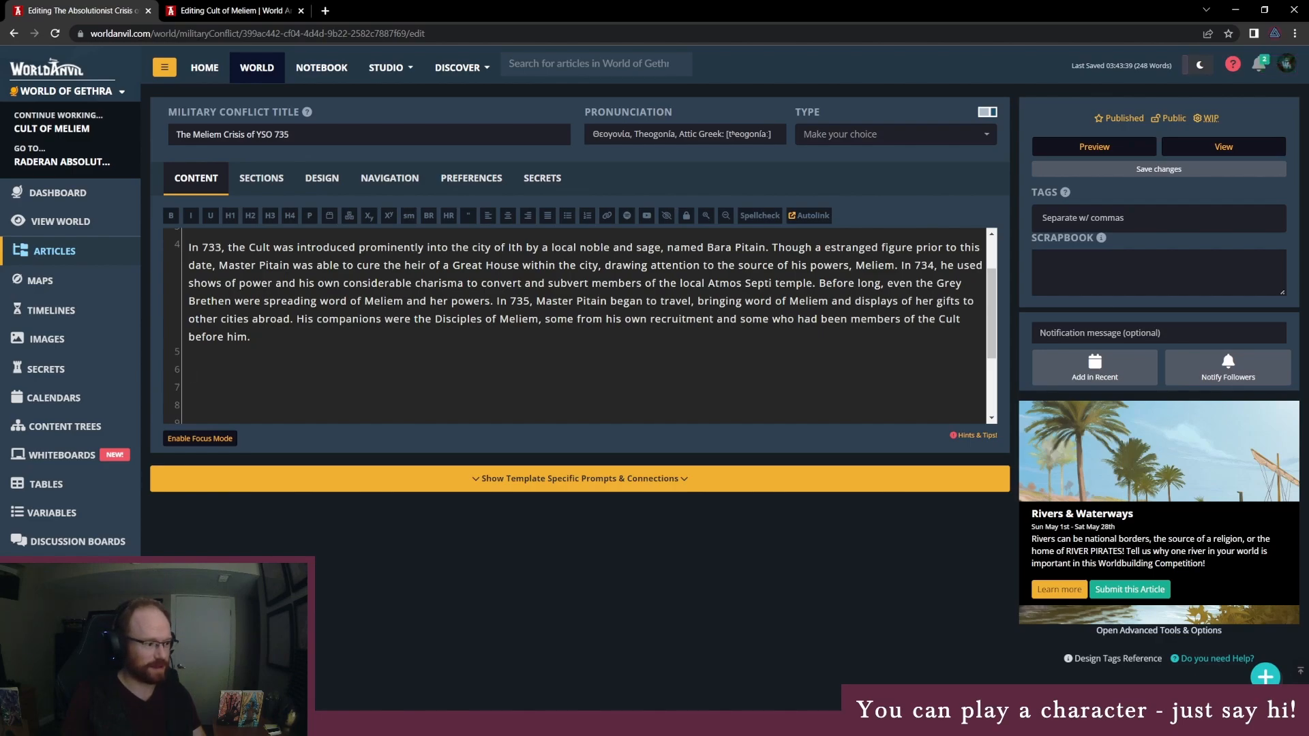
Step: Switch to OneNote, narrow the Pitain question note, and add a two-line note beside it asking "Which cities oppose the rise of the Cult?"
key("alt+Tab")
left_click_drag(469, 623, 428, 627)
left_click(460, 609)
type("Which cities")
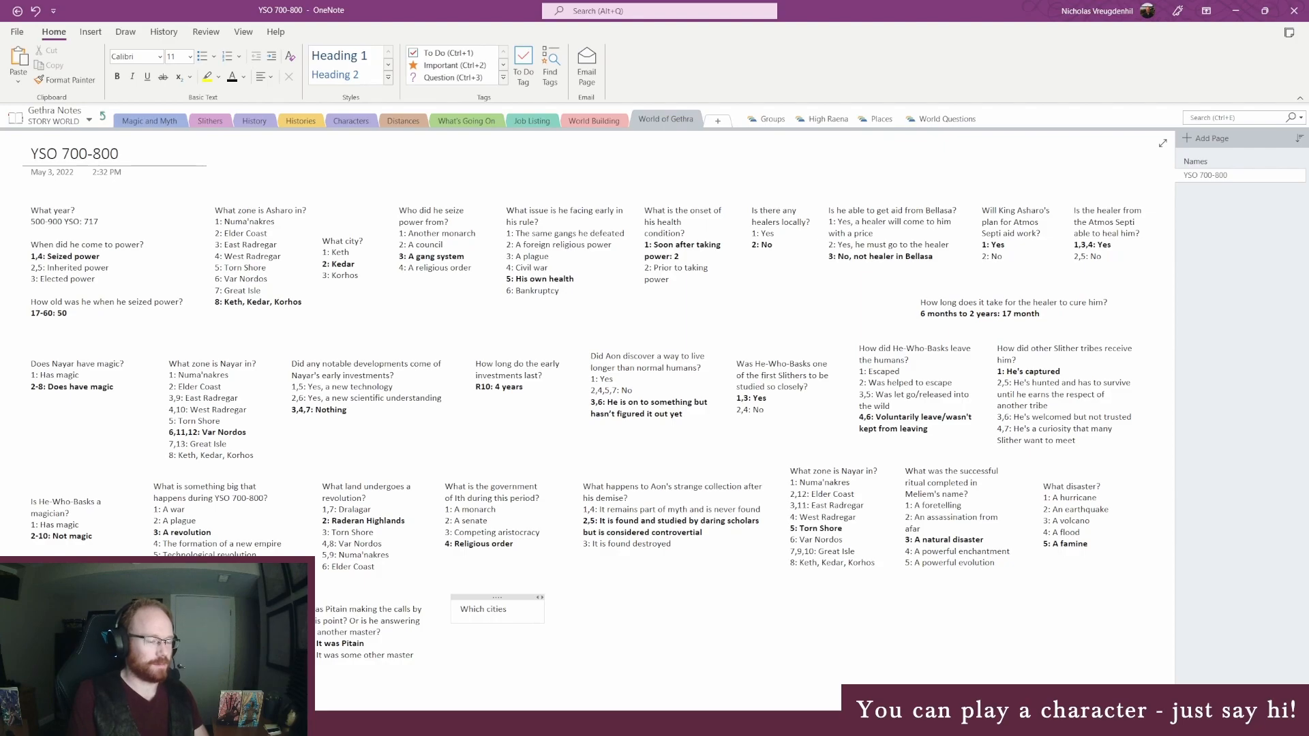
type(" oppose ")
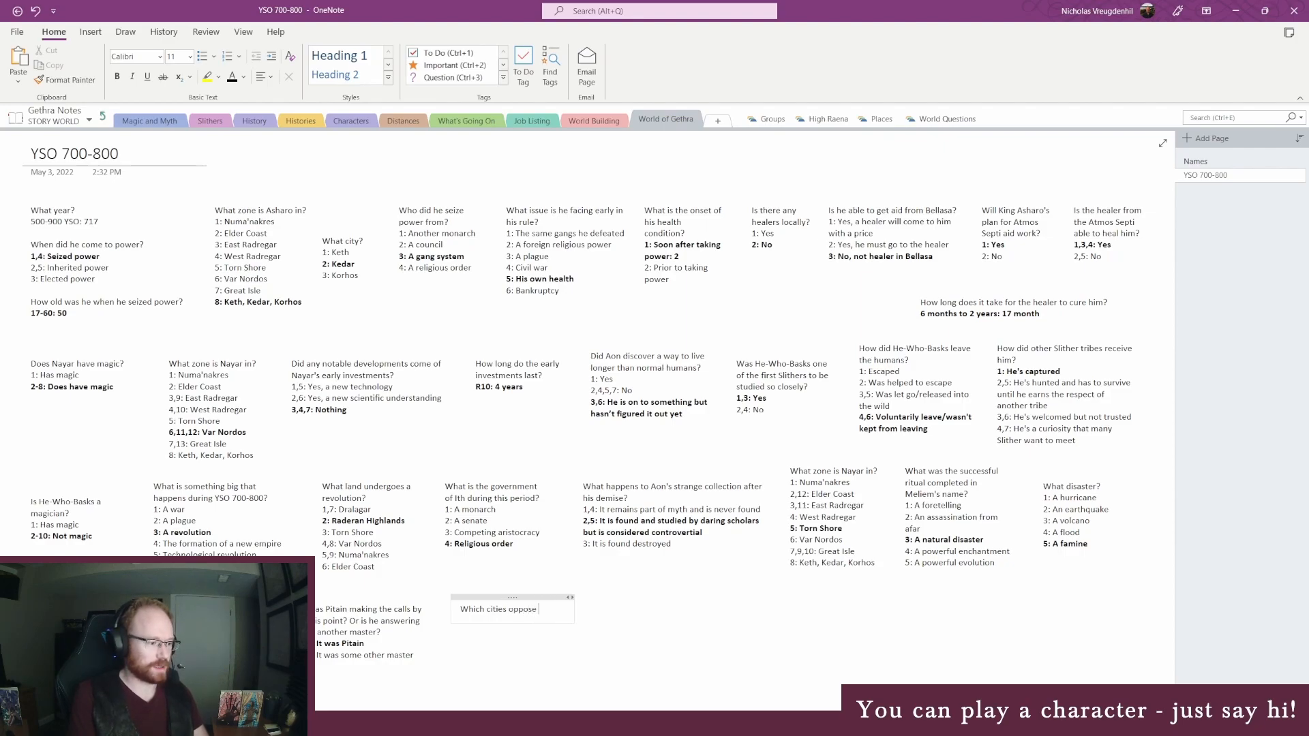
type("the rise of the")
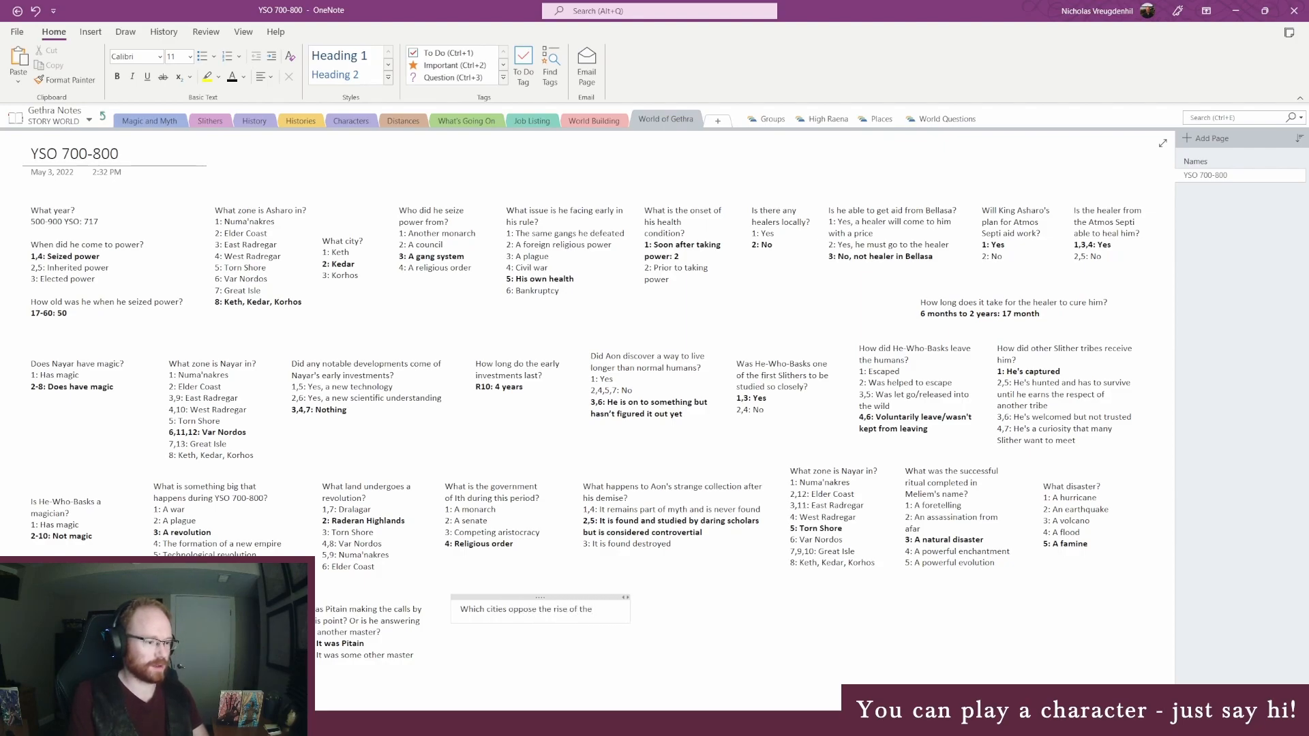
type(" Cult?")
key("Return")
type("1:")
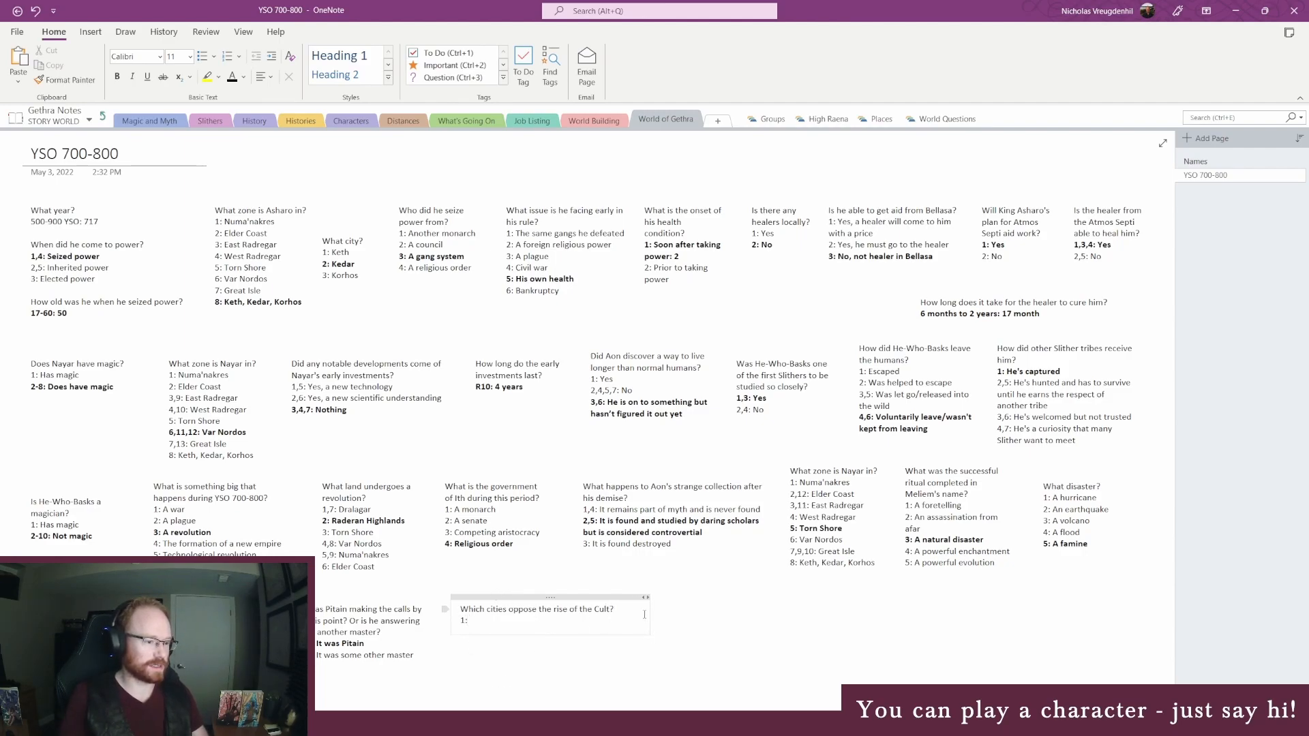
left_click_drag(649, 617, 551, 624)
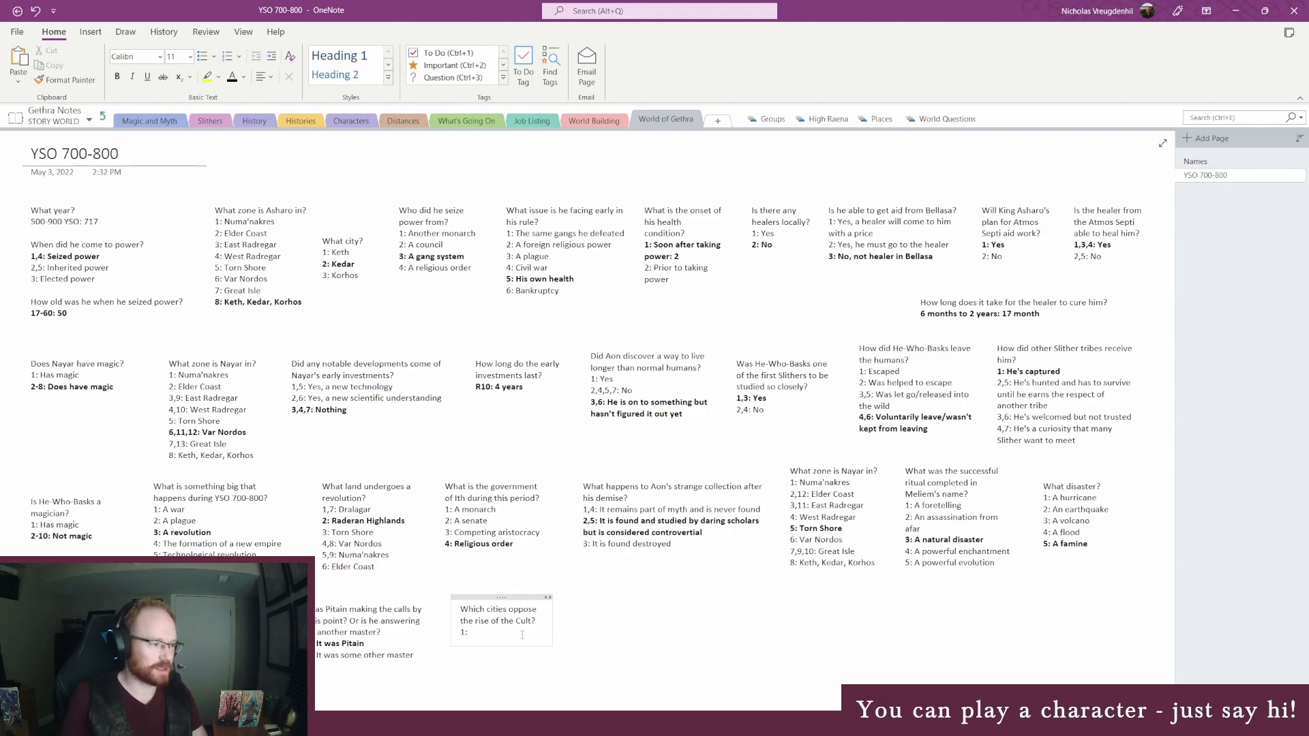
Step: List Elpan, Ellakar, Vagren, High Raena and Saanazar as numbered options 1 to 5 under the opposing cities question
type("Elpan ")
type("2:")
type(" Ellakar")
key("Return")
type("3: Vagren")
key("Return")
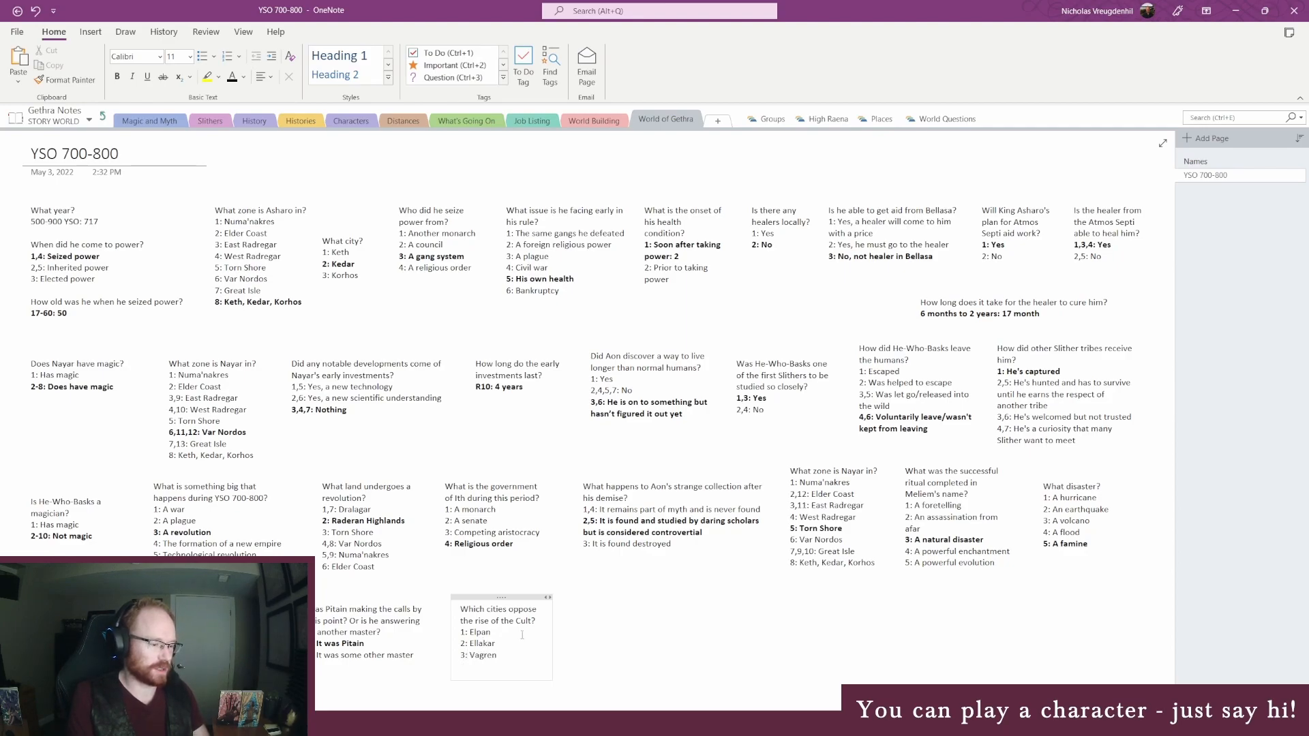
type("4: High Raena")
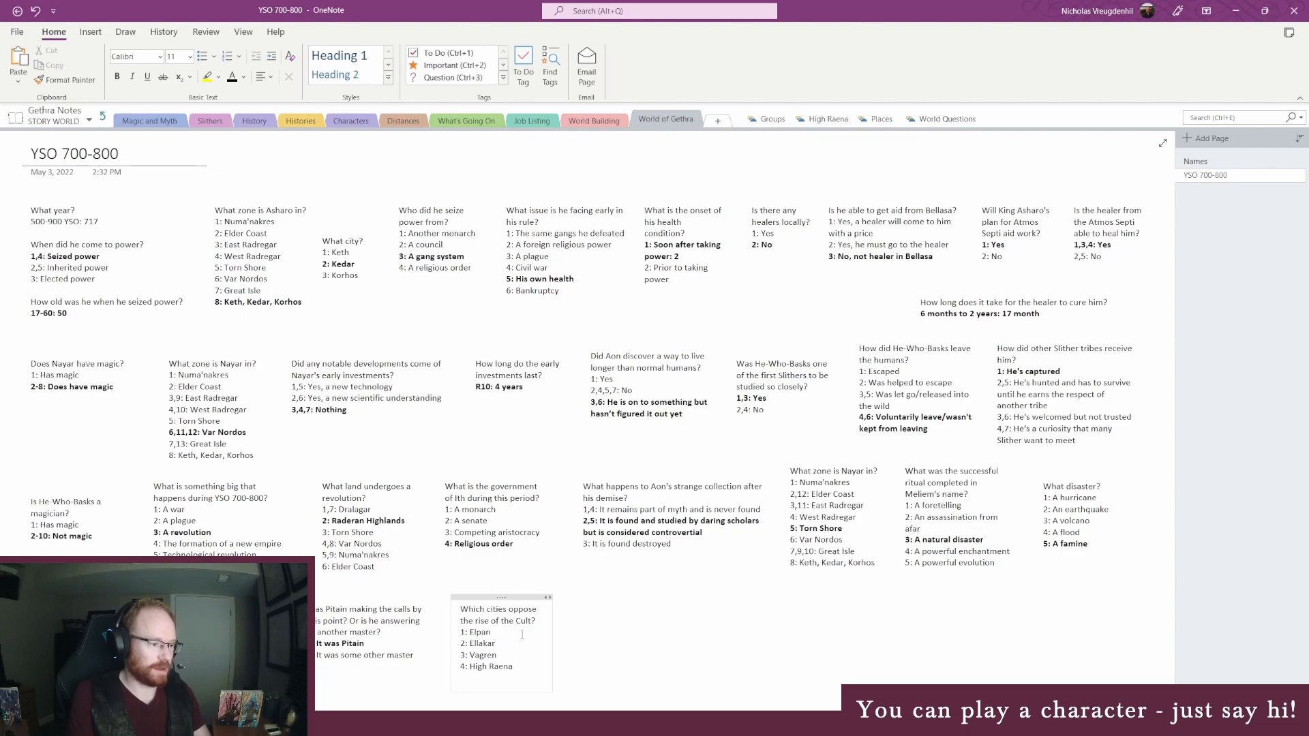
key("Return")
type("5: Saanazar")
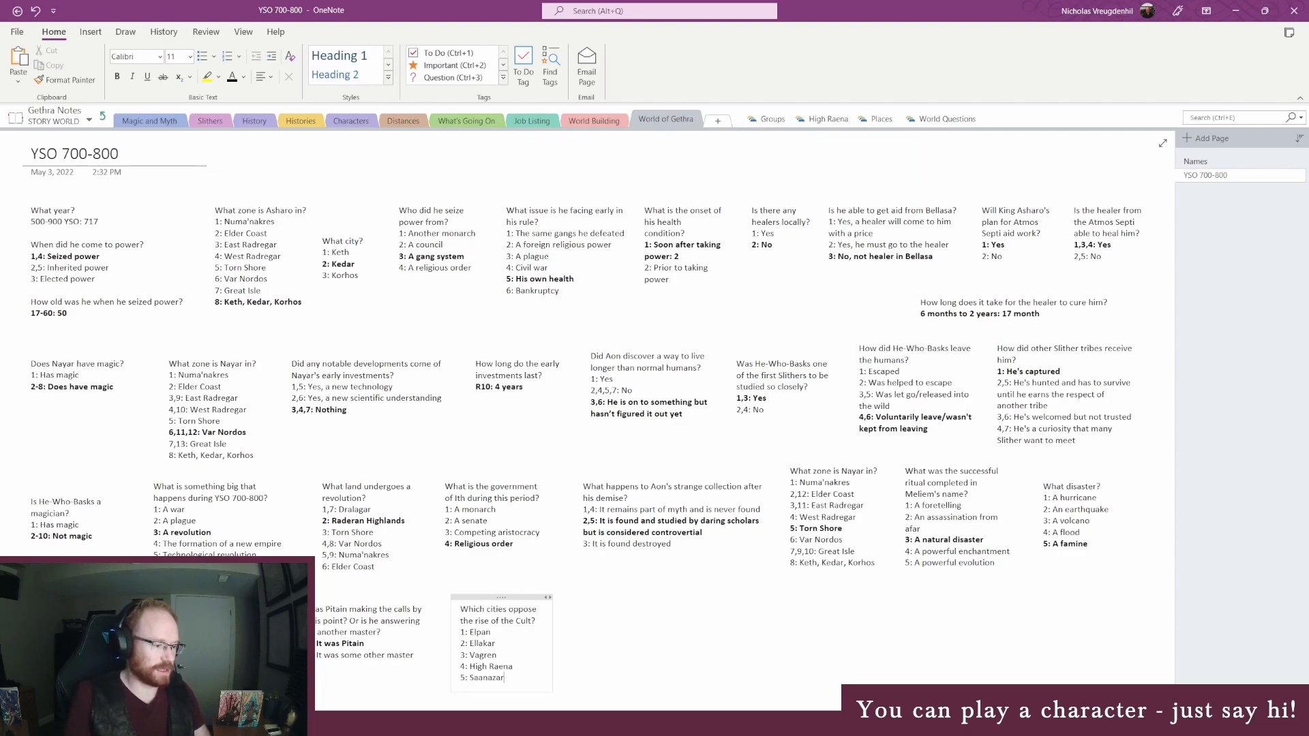
Step: Move the opposing cities note slightly up and to the left, and narrow it a little
left_click_drag(489, 595, 474, 577)
left_click(516, 630)
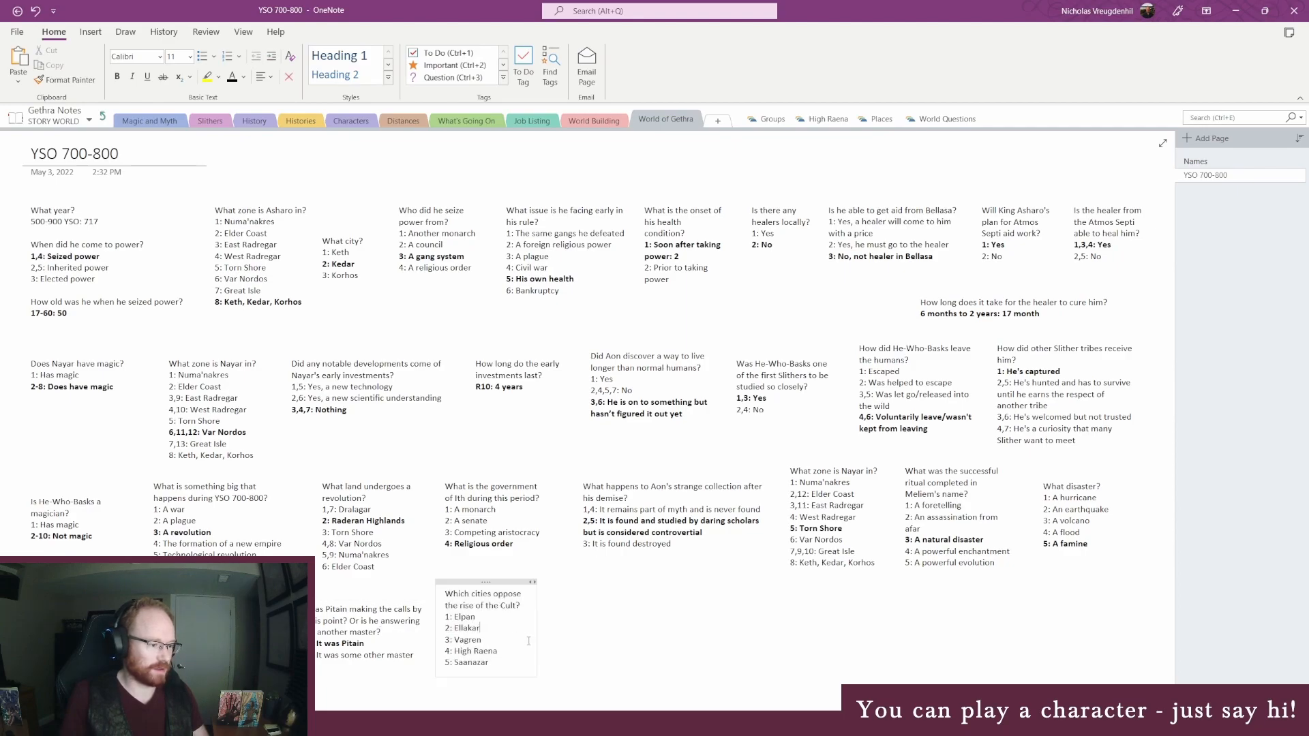
left_click_drag(539, 641, 533, 641)
Step: Switch to the Gethra map in Photos, examine the cities around Ith and East Radregar, and return to OneNote
left_click(503, 723)
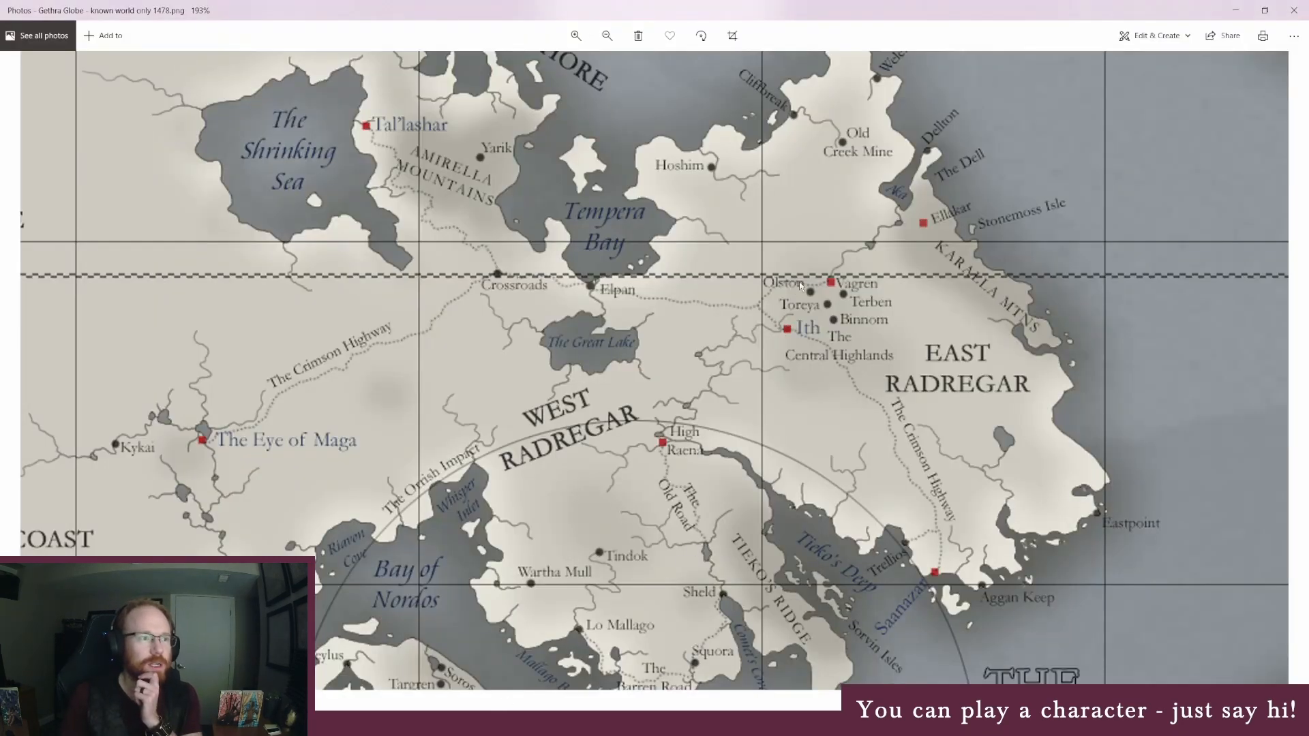
left_click_drag(780, 323, 633, 388)
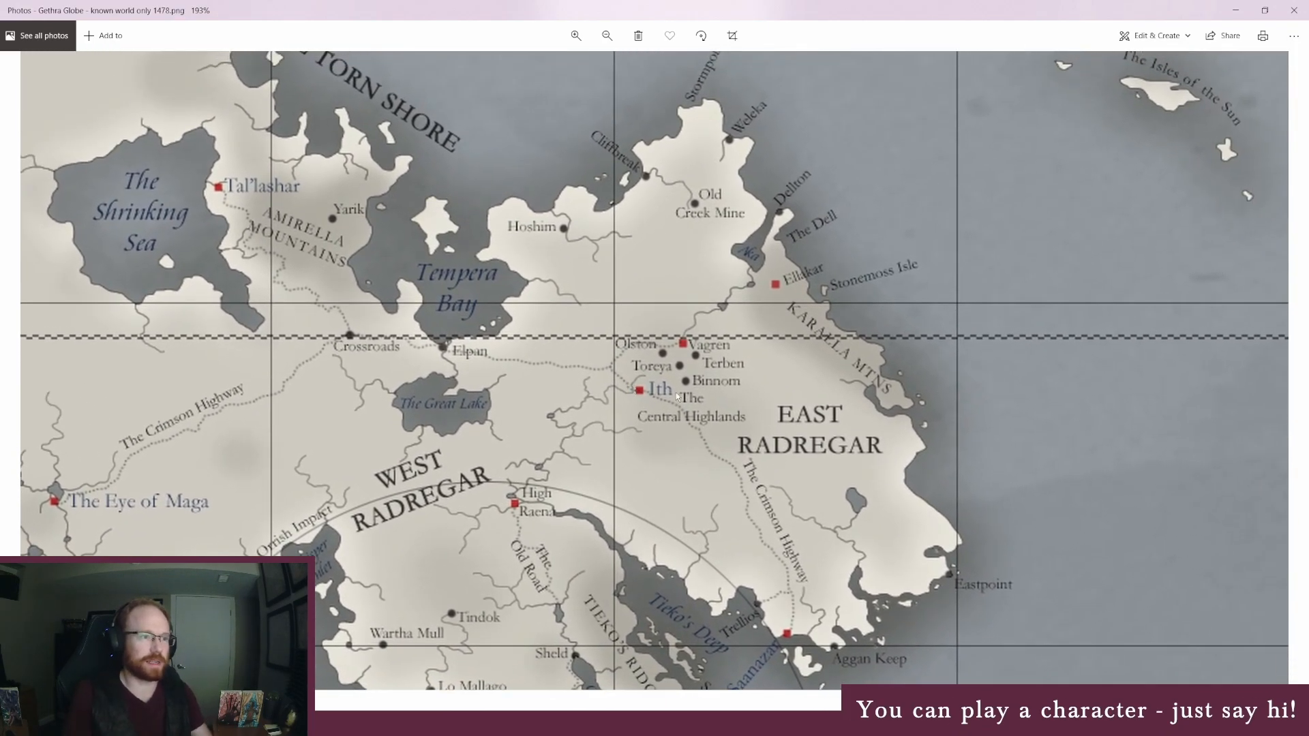
left_click_drag(676, 445, 779, 416)
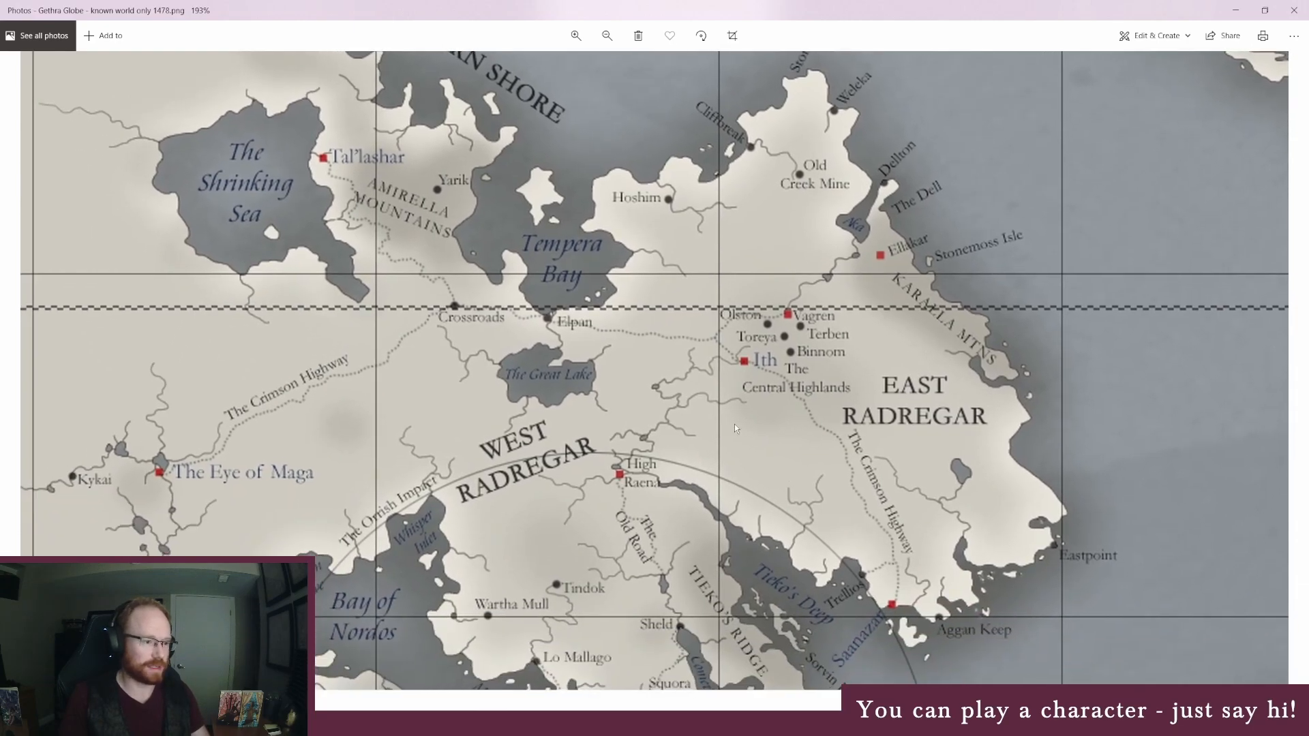
key("alt+Tab")
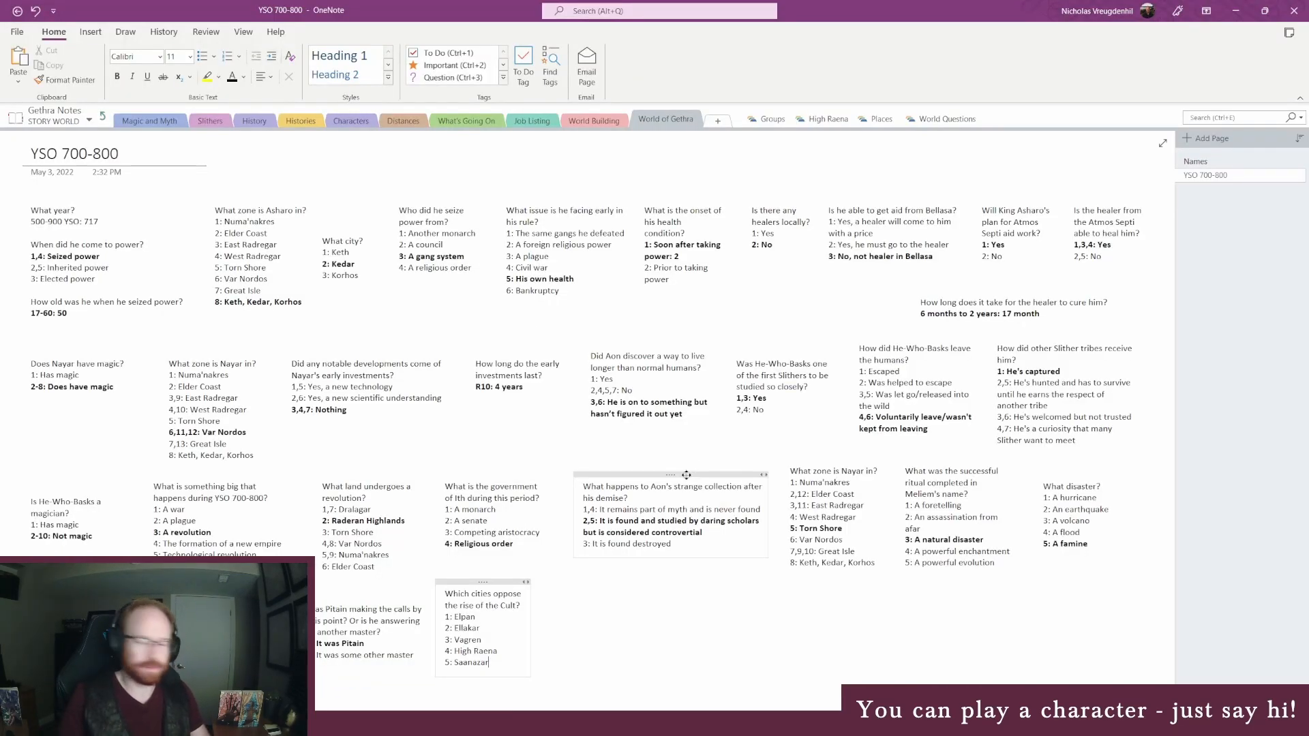
Step: Add extra roll numbers to the opposing cities: 6 for Elpan, 7 for Ellakar, 8 for High Raena, and 9,10,11 for Saanazar
left_click(476, 616)
key("Home")
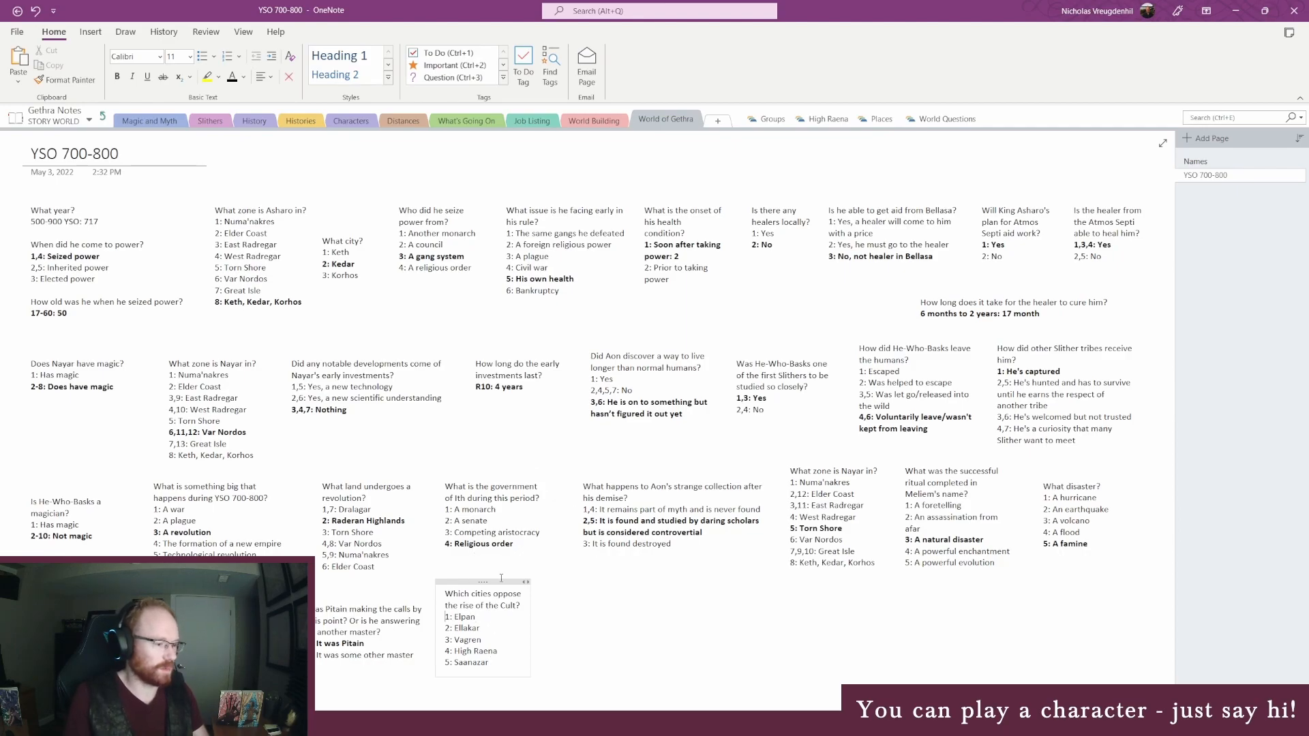
key("Right")
type(",4")
key("BackSpace")
type("6")
key("Down")
key("Left")
type(",7")
key("Down")
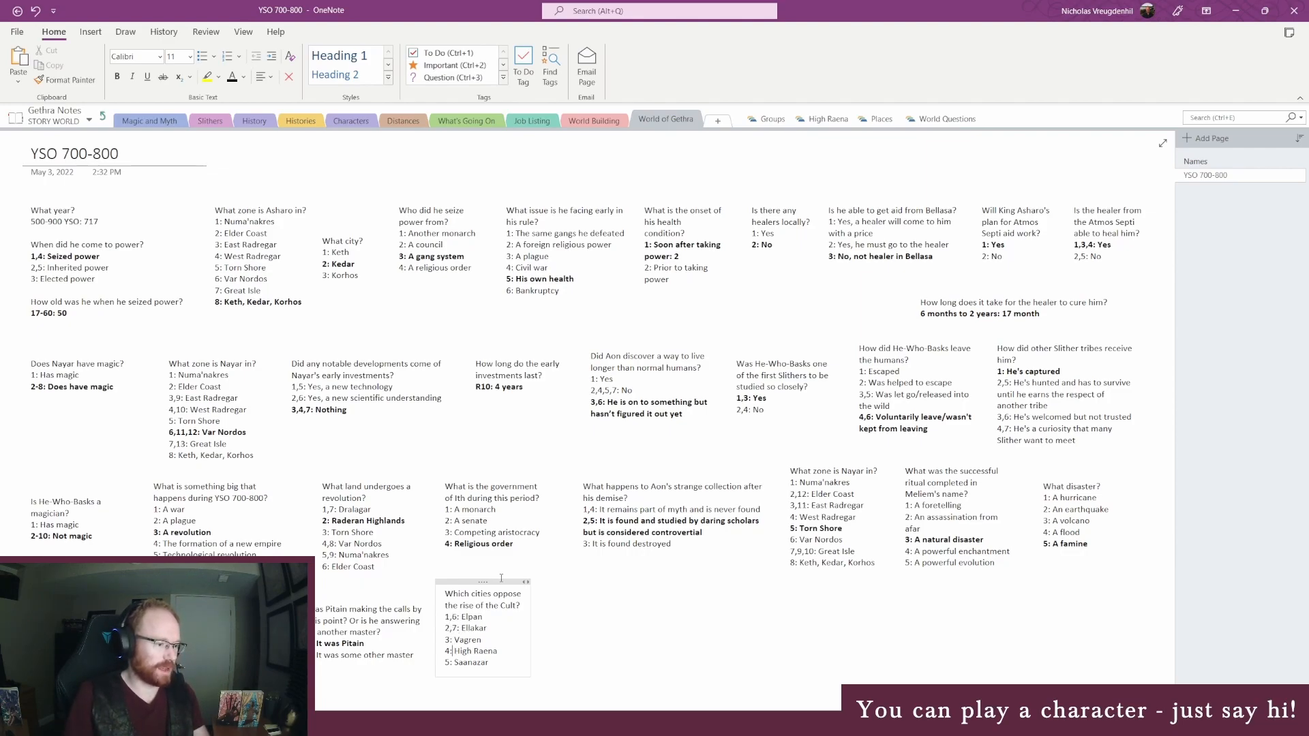
type(",8")
key("Down")
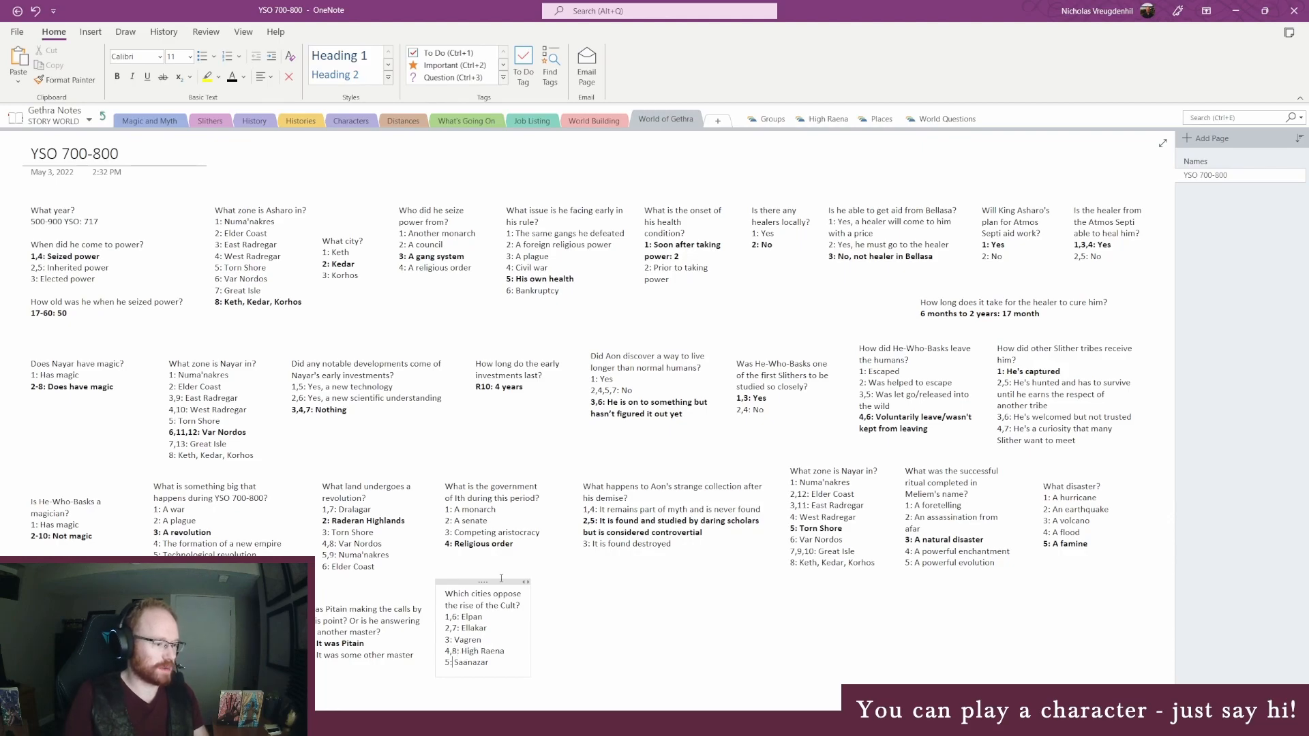
type(",9,10,11")
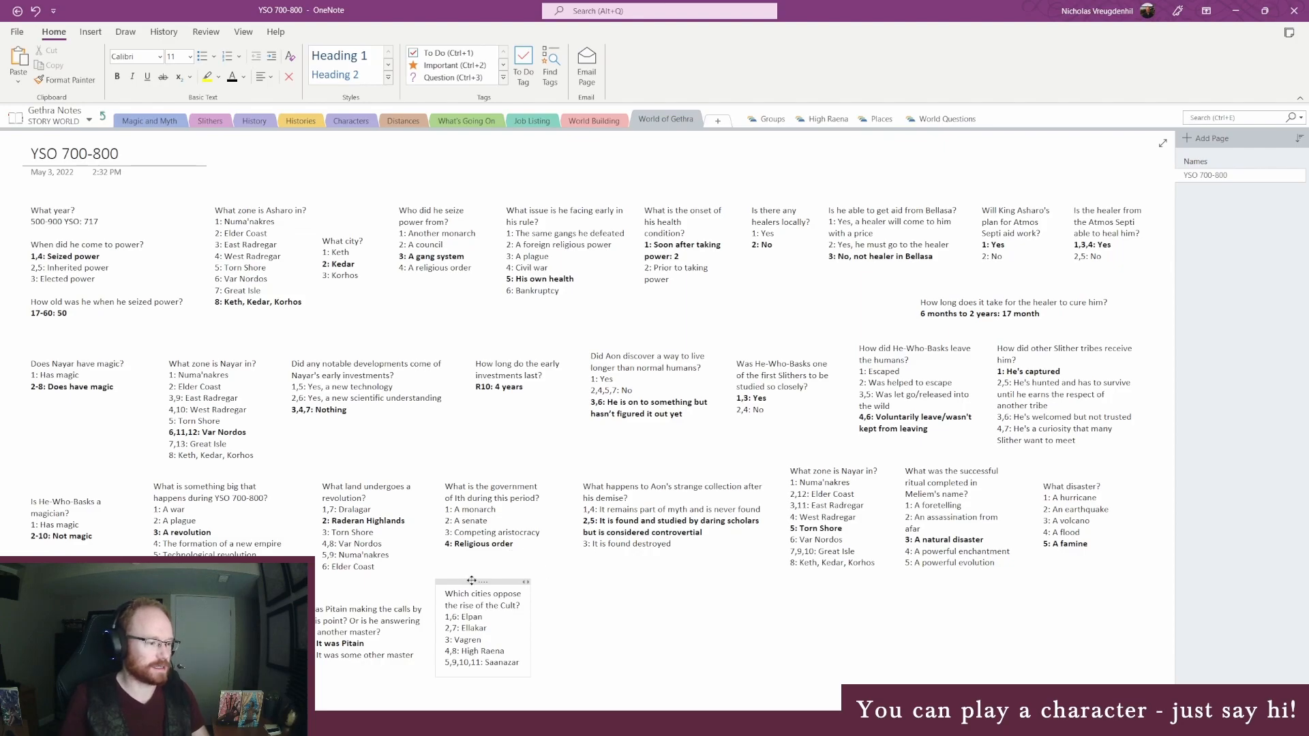
Step: Switch to RANDOM.ORG and generate a random number between 1 and 11 for the opposing cities question
mouse_move(321, 724)
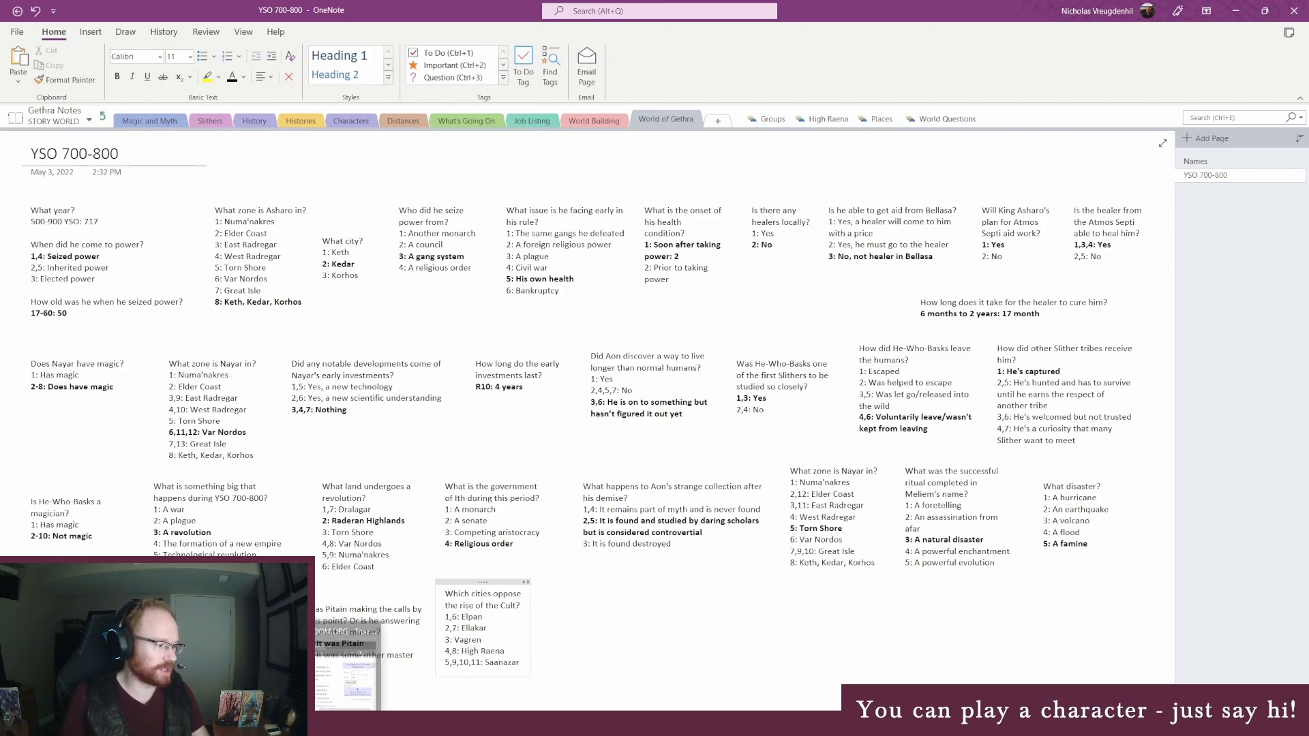
left_click(349, 668)
type("1")
key("Tab")
type("11")
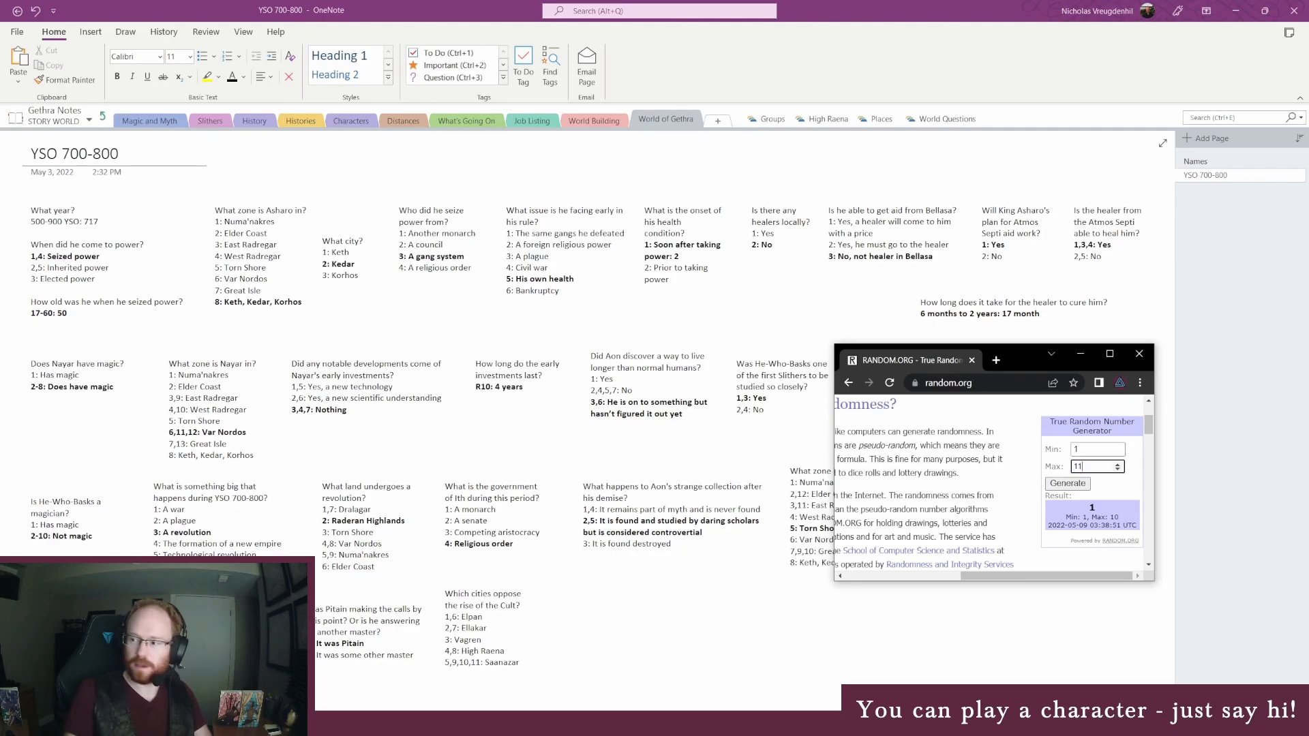
key("Return")
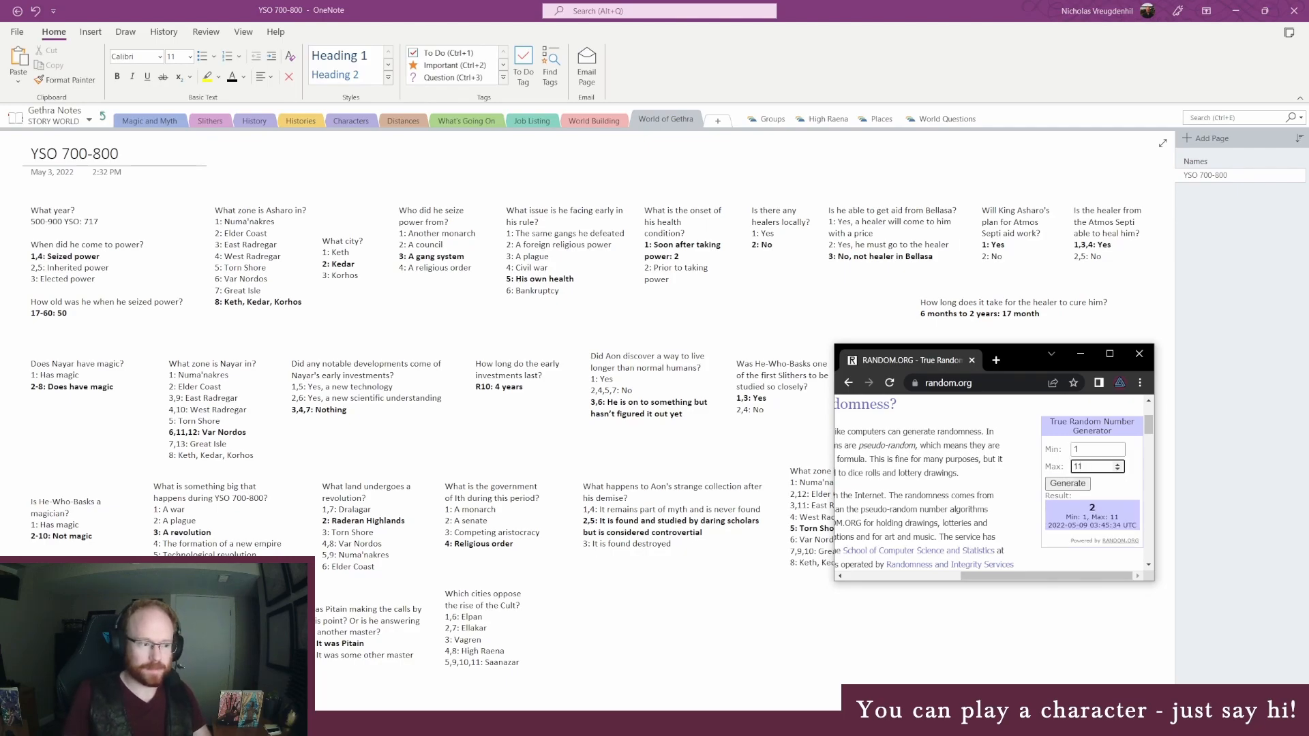
Step: Return to OneNote and make the "2,7: Ellakar" line bold as the chosen opposing city
left_click(481, 621)
left_click(431, 628)
key("ctrl+b")
left_click(542, 633)
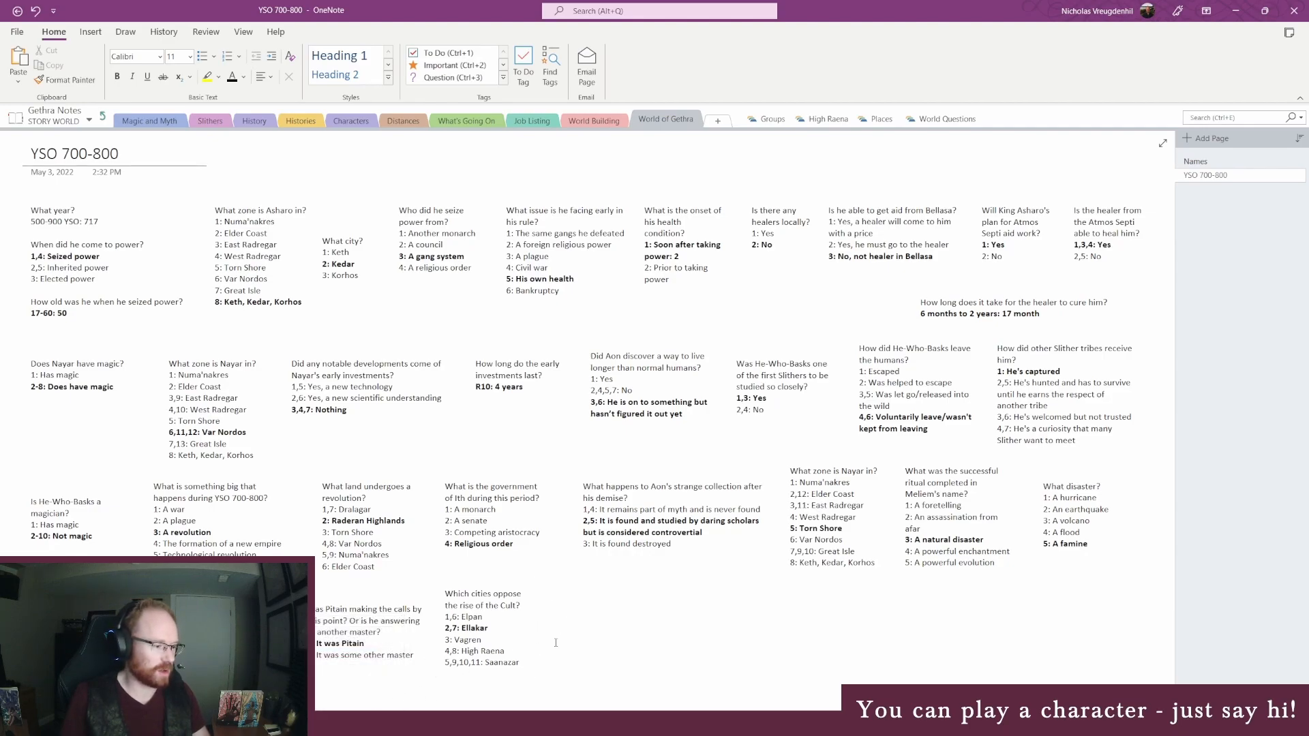
left_click_drag(533, 628, 526, 629)
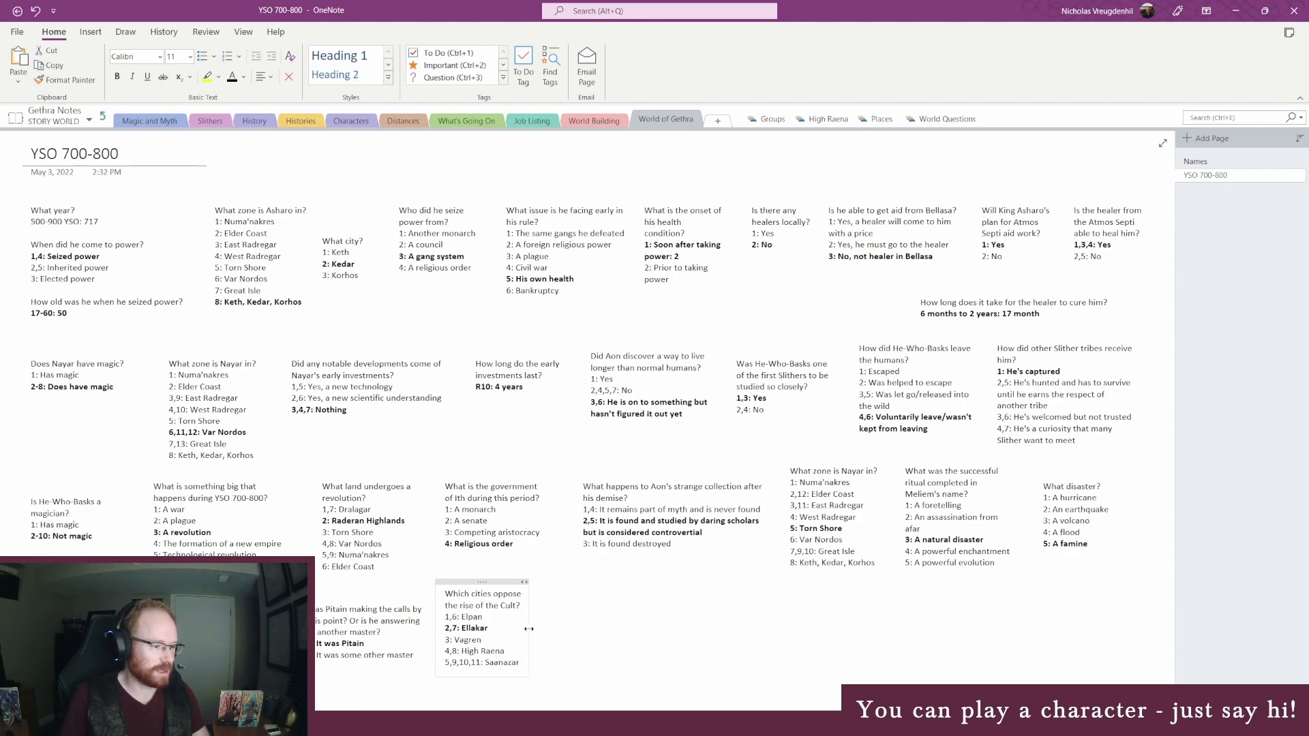
left_click(550, 606)
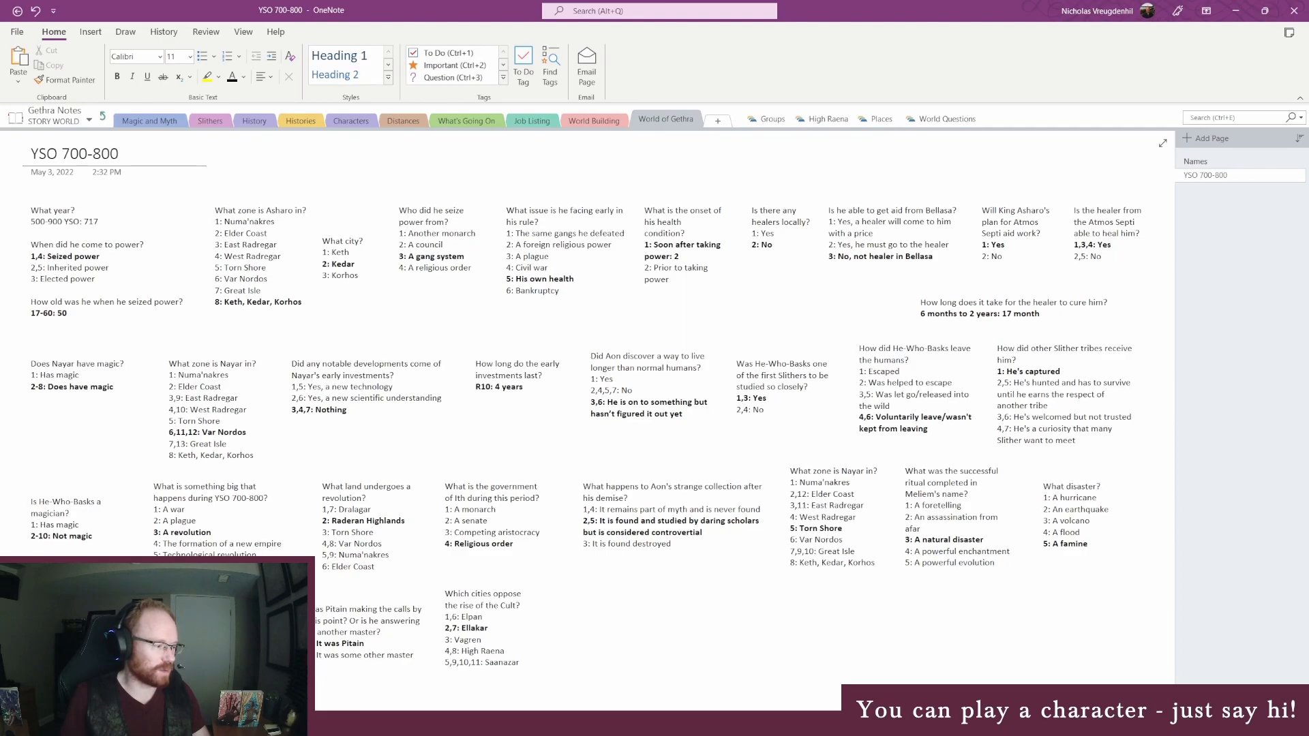
left_click(499, 584)
left_click_drag(498, 588, 491, 588)
left_click(583, 608)
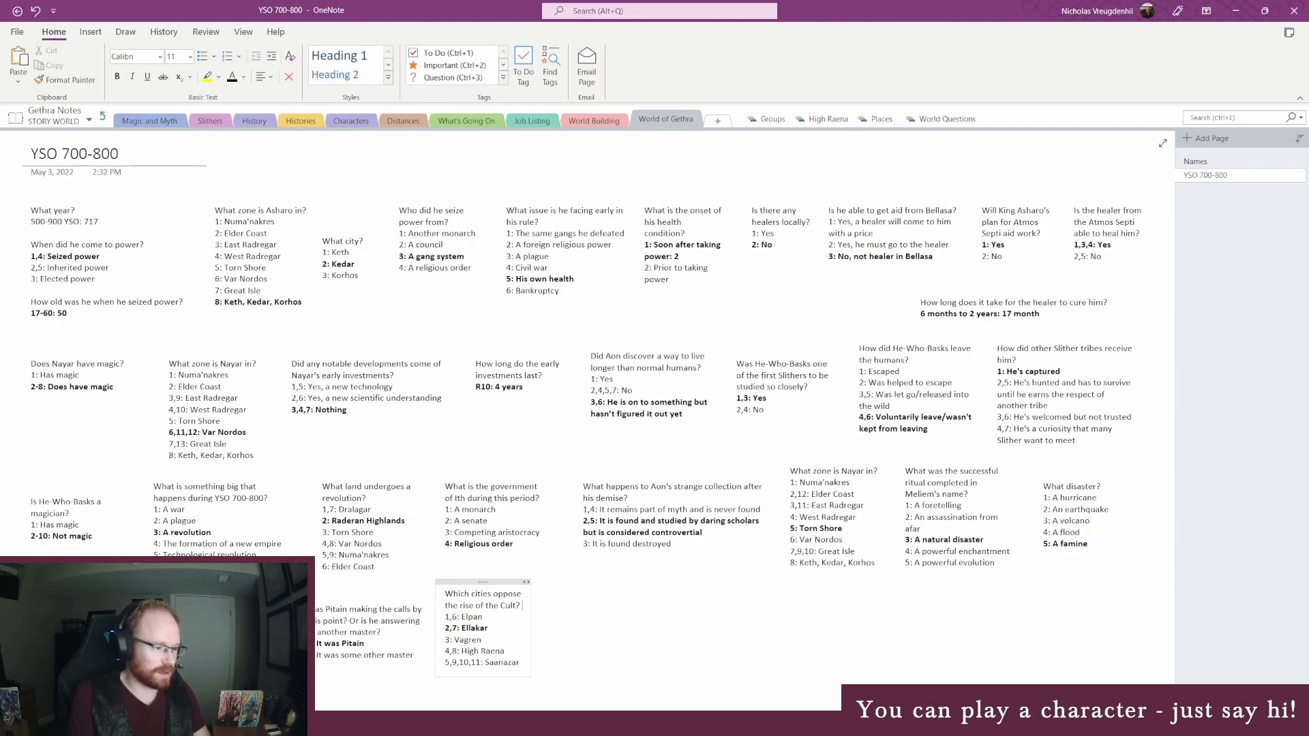
left_click(552, 608)
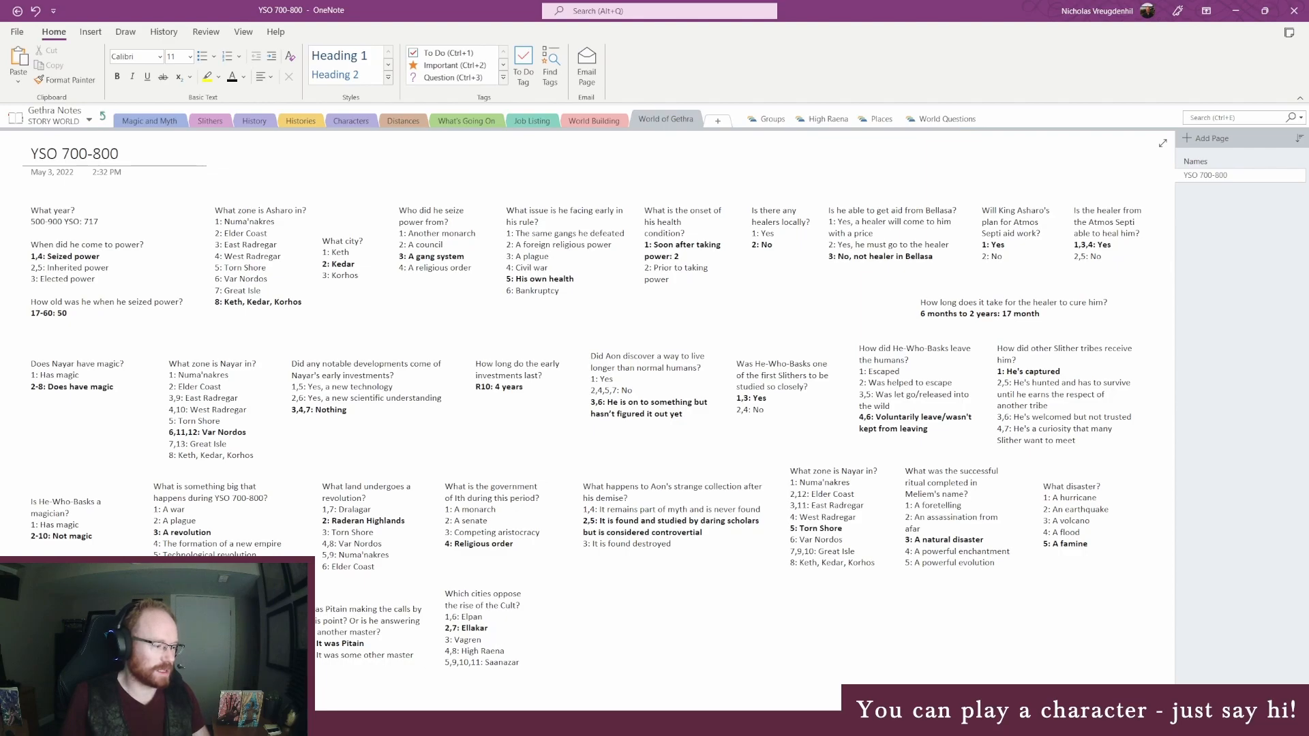
Step: Switch to the World Anvil article and start a paragraph below the last one reading "While the Cult was spreading from 735 to"
mouse_move(303, 724)
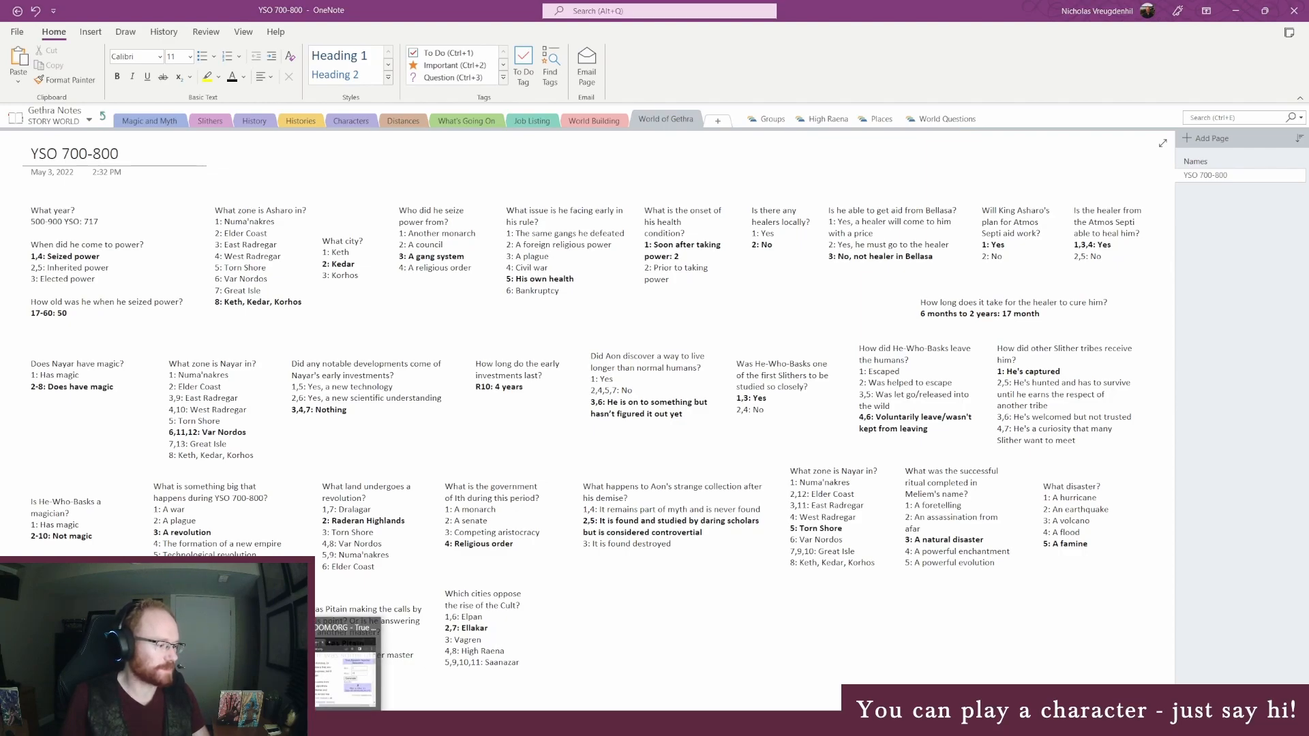
left_click(307, 668)
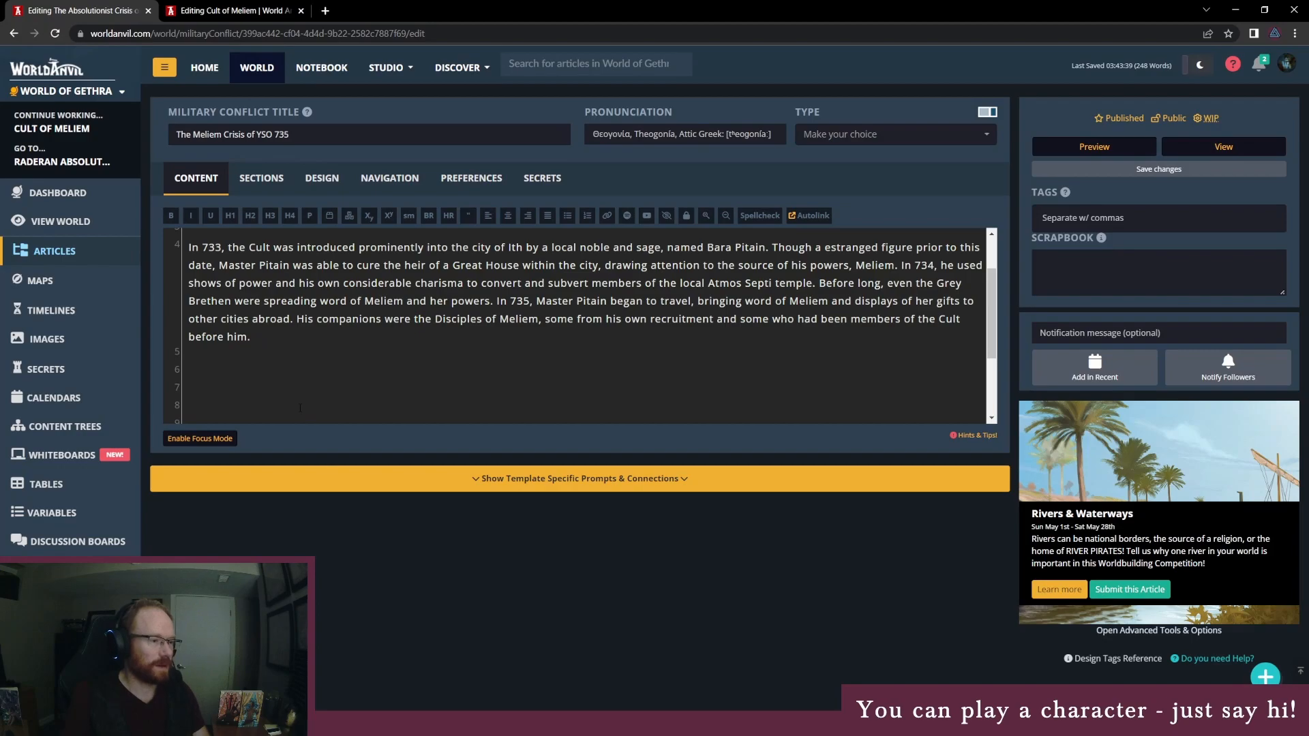
type("In")
key("BackSpace")
key("BackSpace")
key("BackSpace")
type("W")
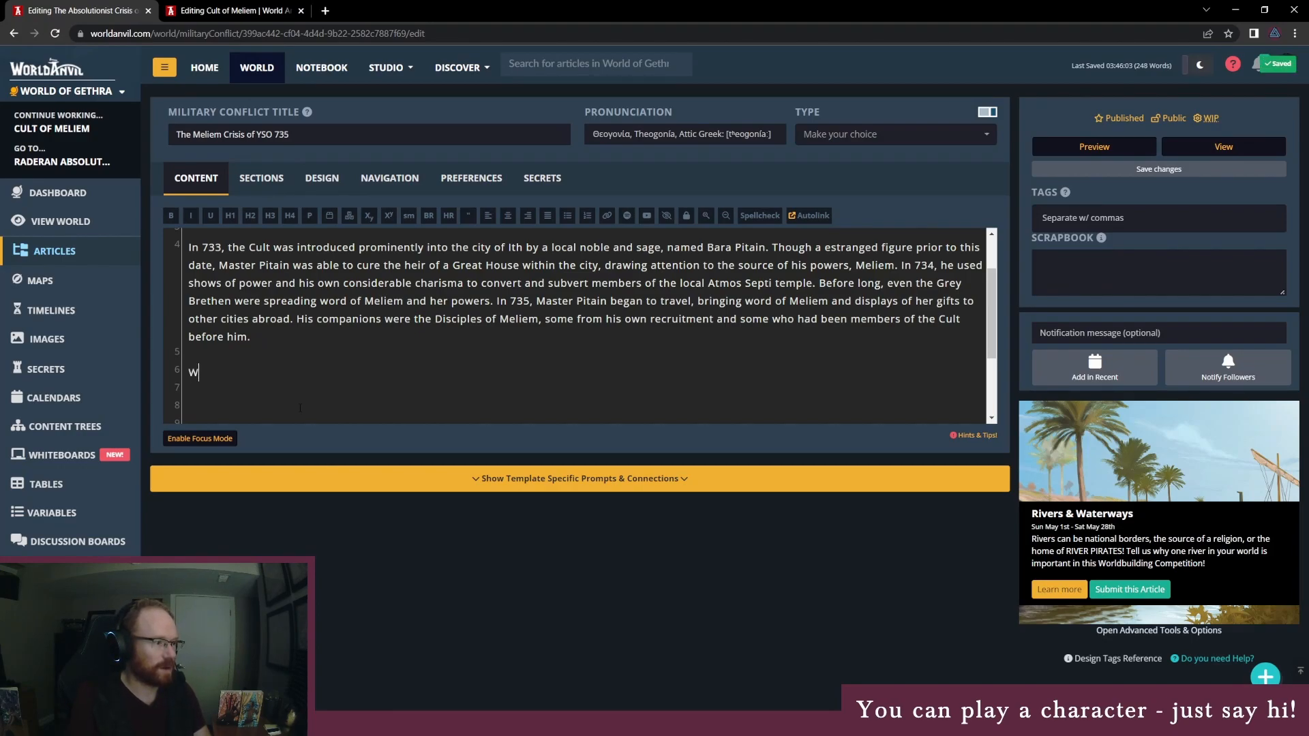
type("hile the Cult was s")
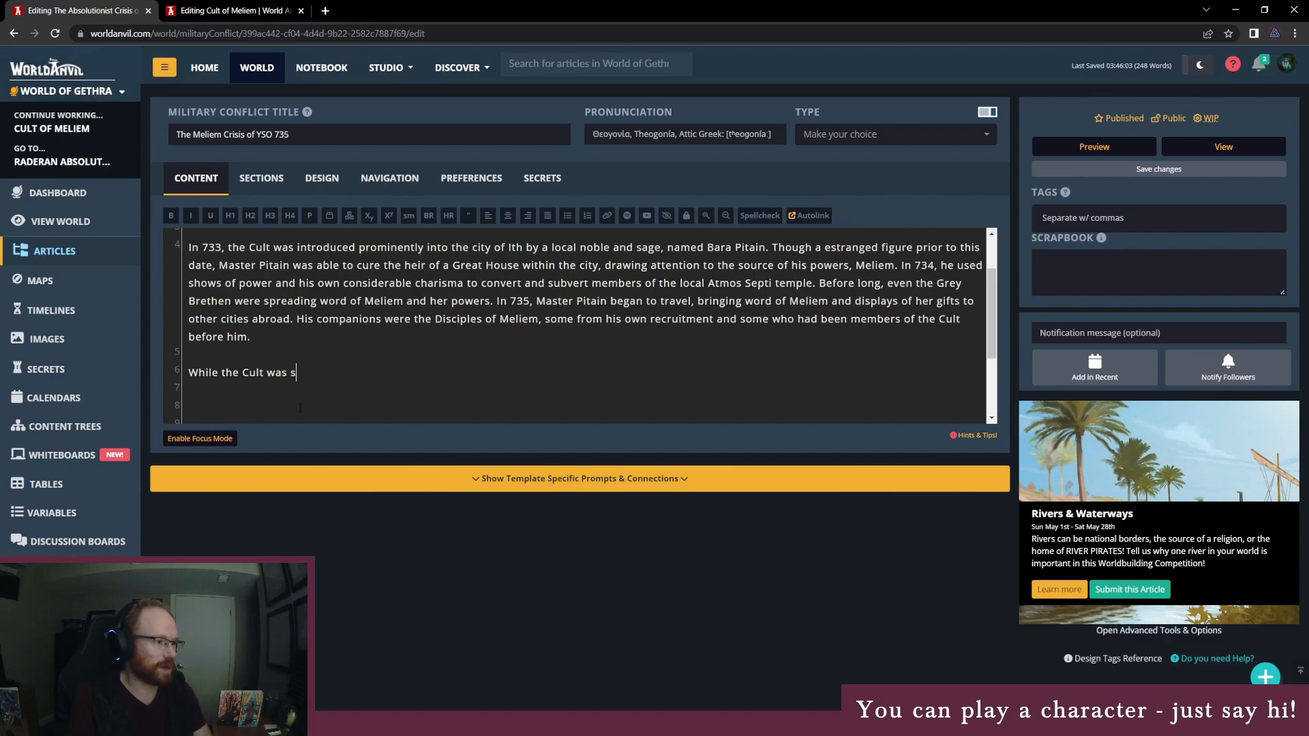
type("preading from 735 to")
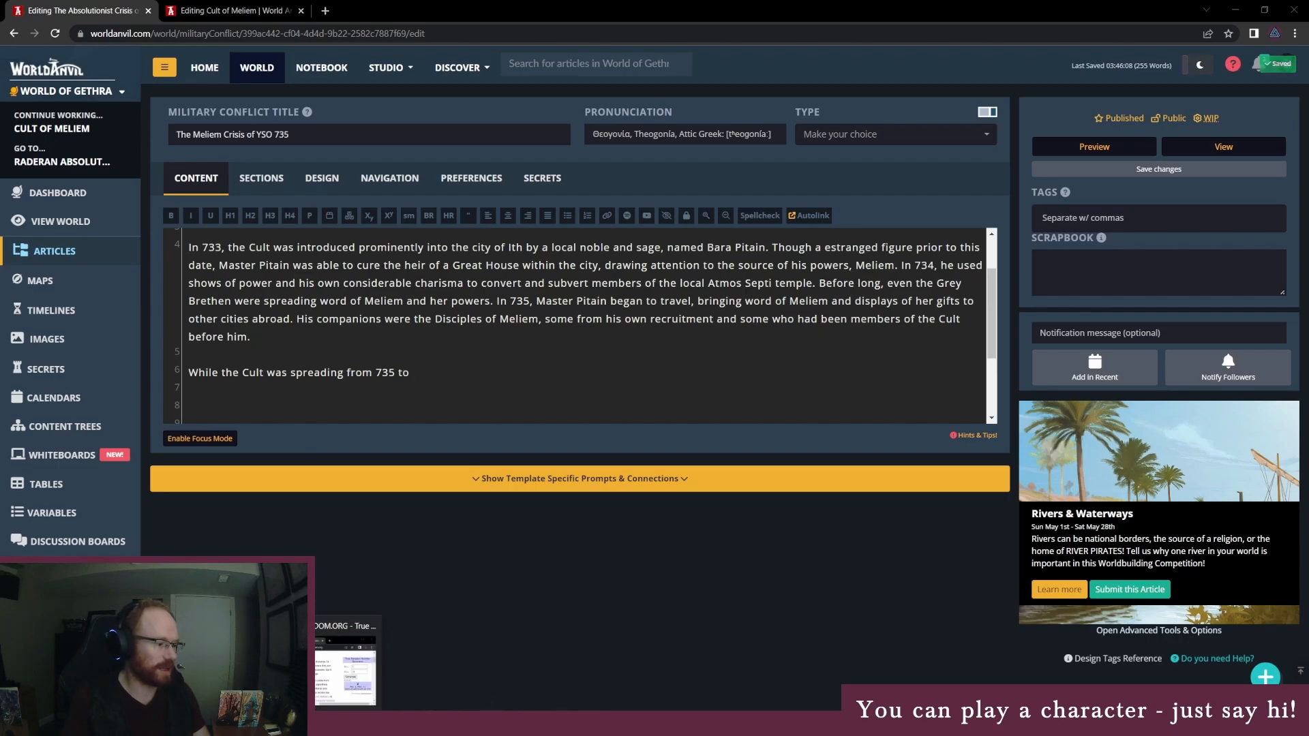
Step: Switch to RANDOM.ORG and generate a random year between 735 and 740
left_click(353, 670)
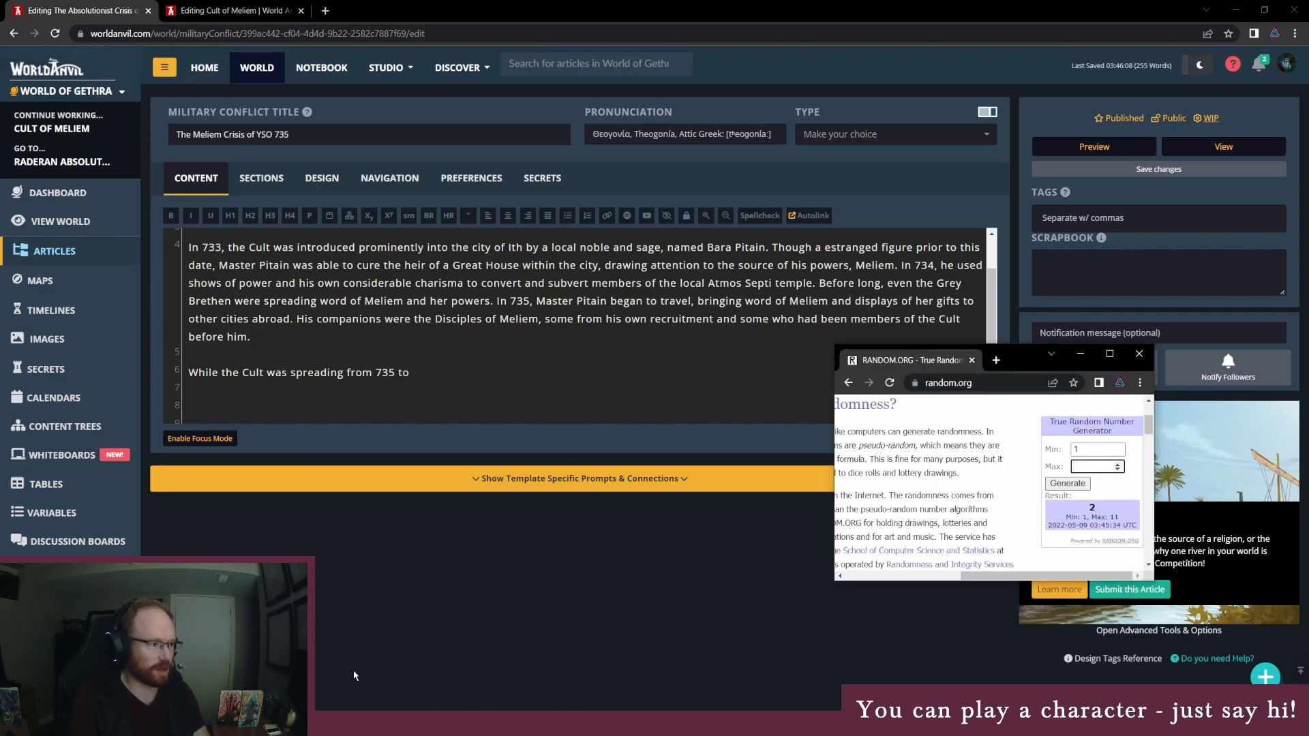
type("73")
key("BackSpace")
key("BackSpace")
key("shift+Tab")
type("735")
key("Tab")
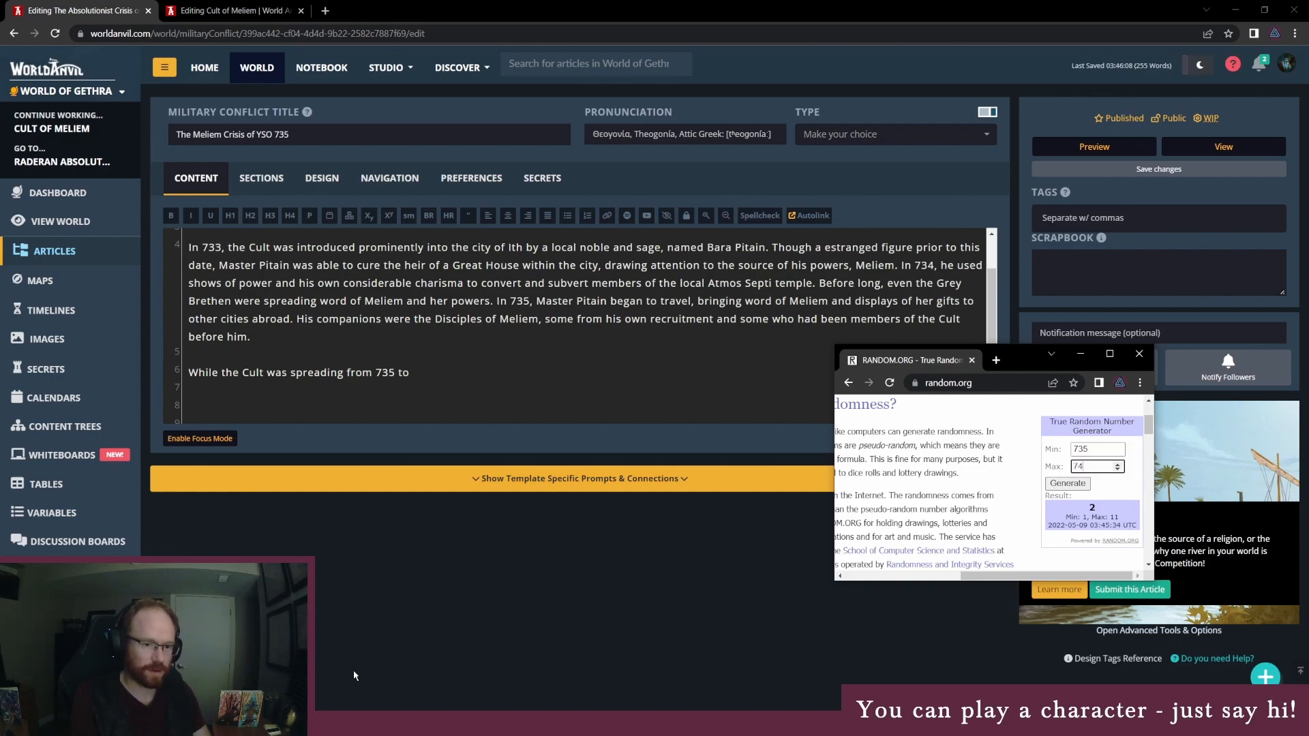
key("Return")
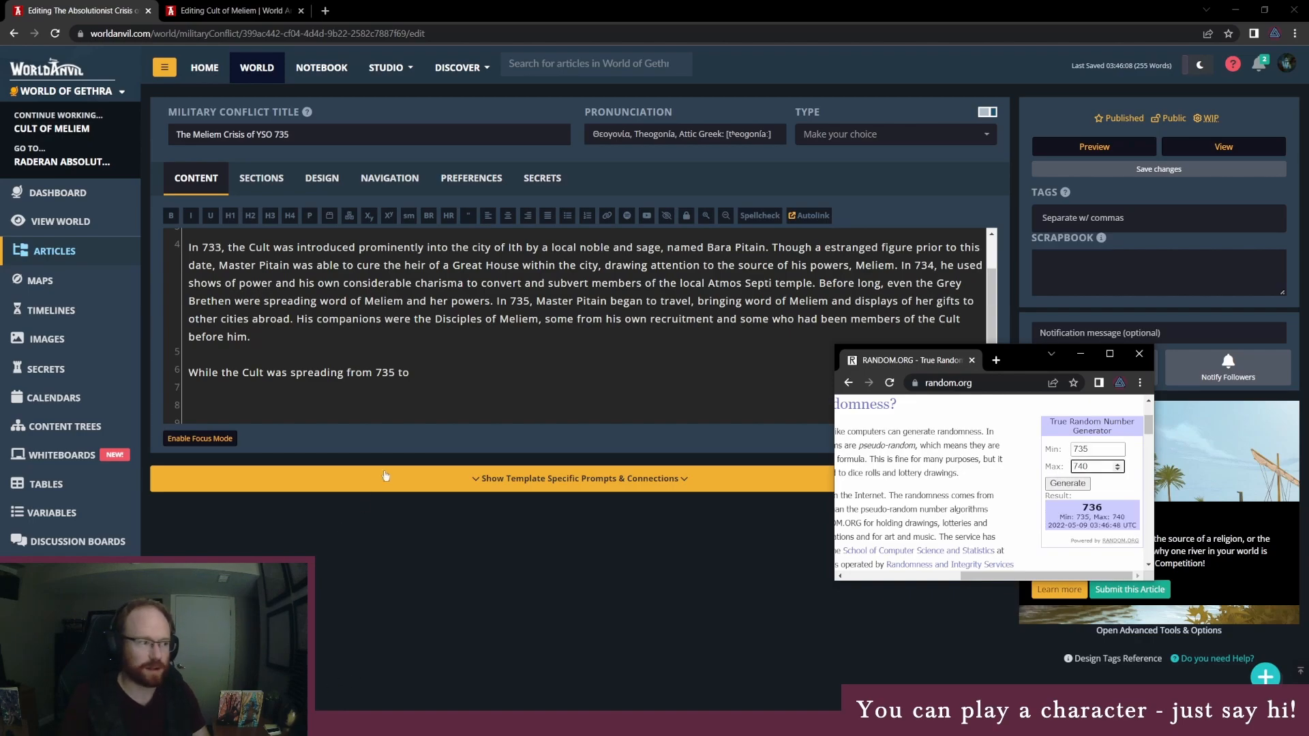
Step: Return to the article and complete the sentence with "736, Ellakar began to steps to oppose its spread."
left_click(420, 371)
type("7")
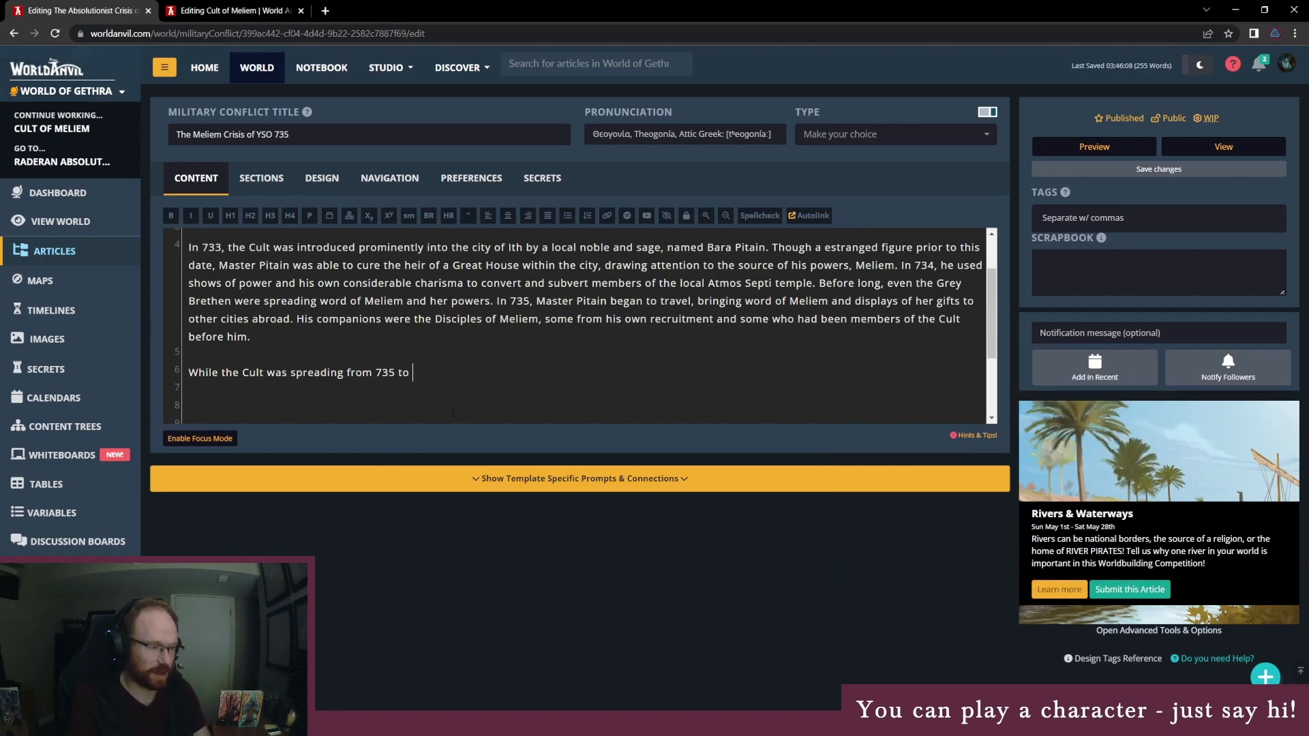
type("36")
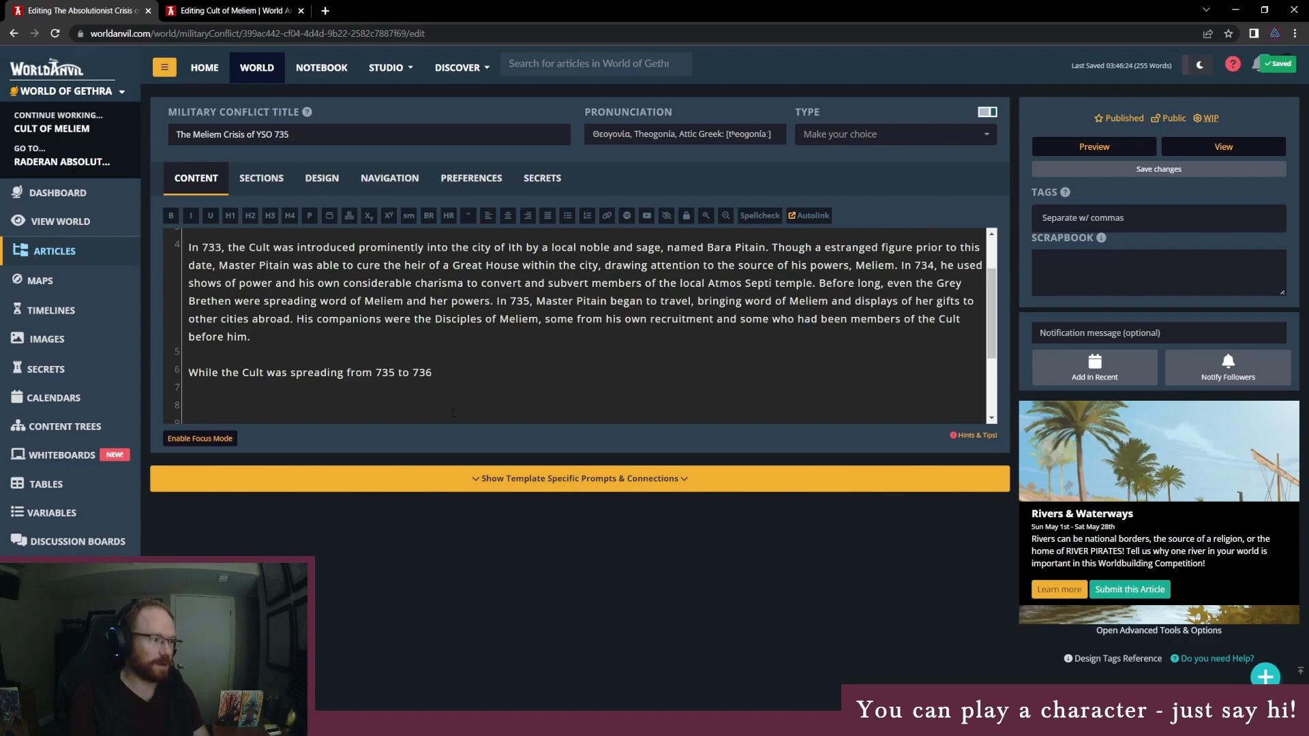
type(",")
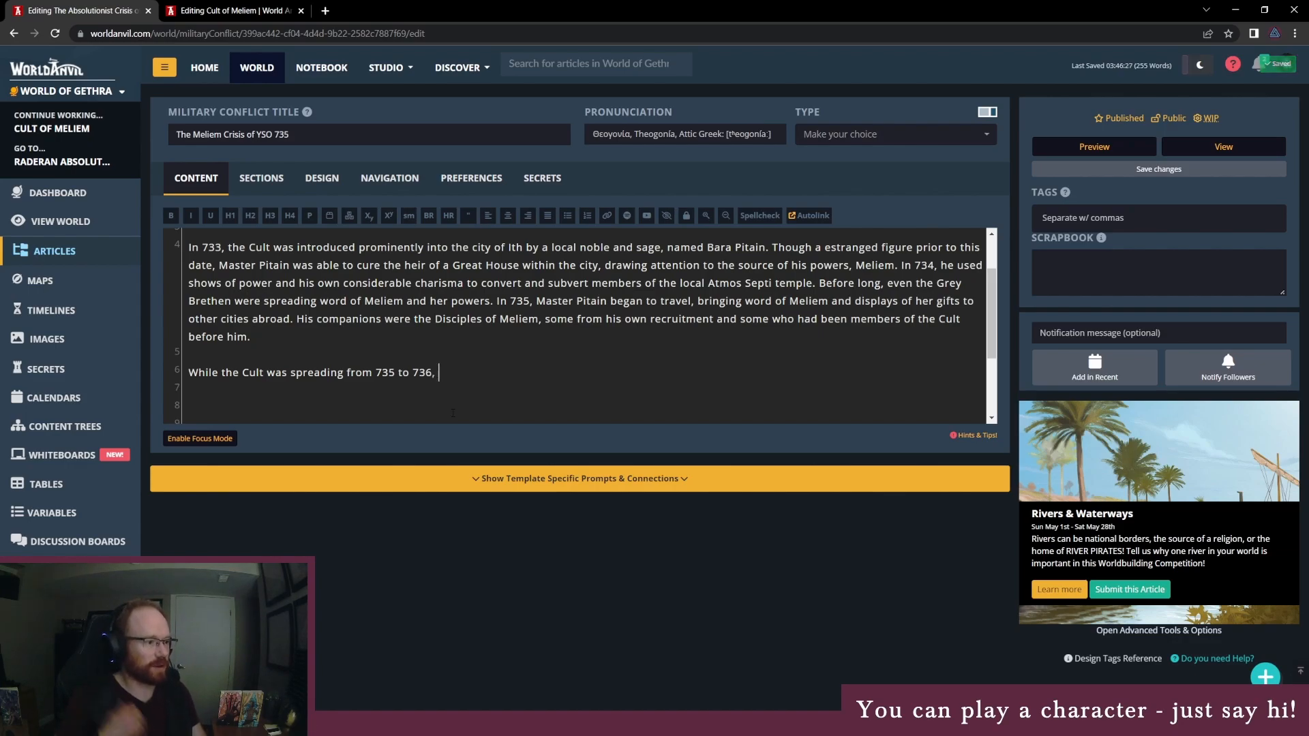
type(" Ellakar bega")
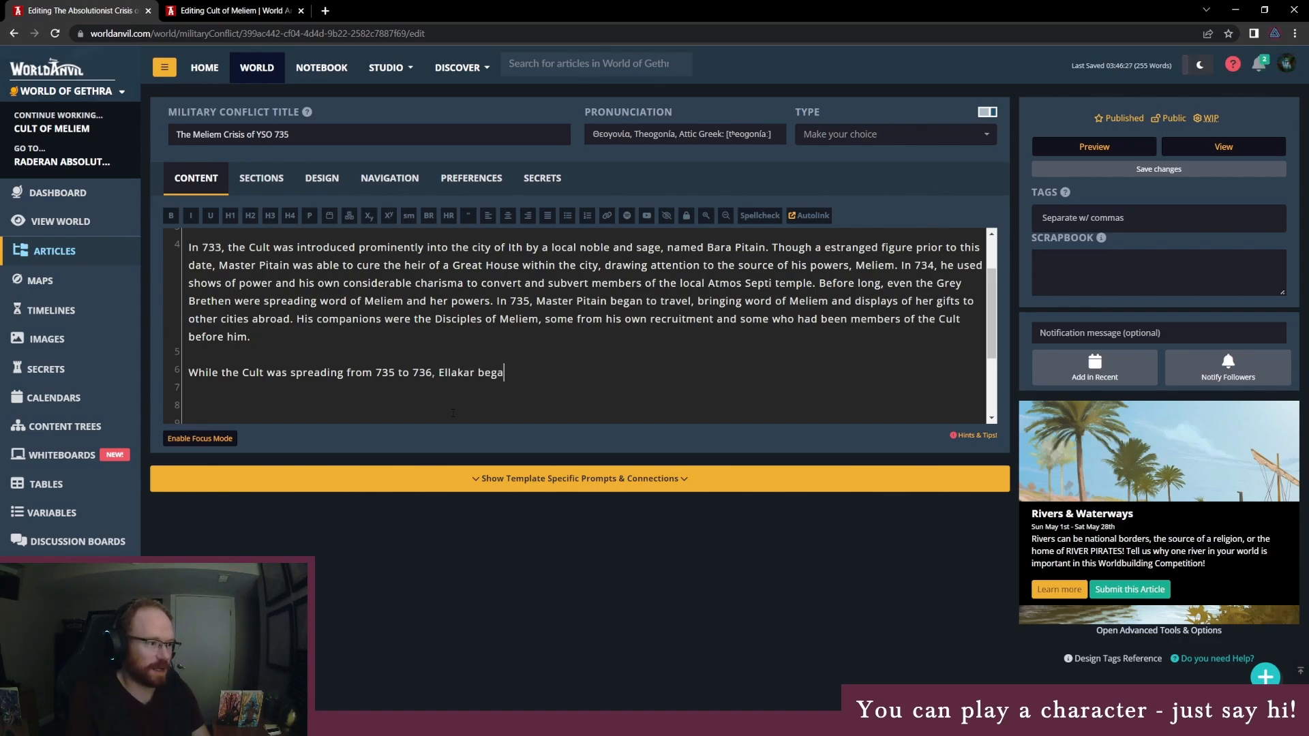
type("n to steps to oppose its spread.")
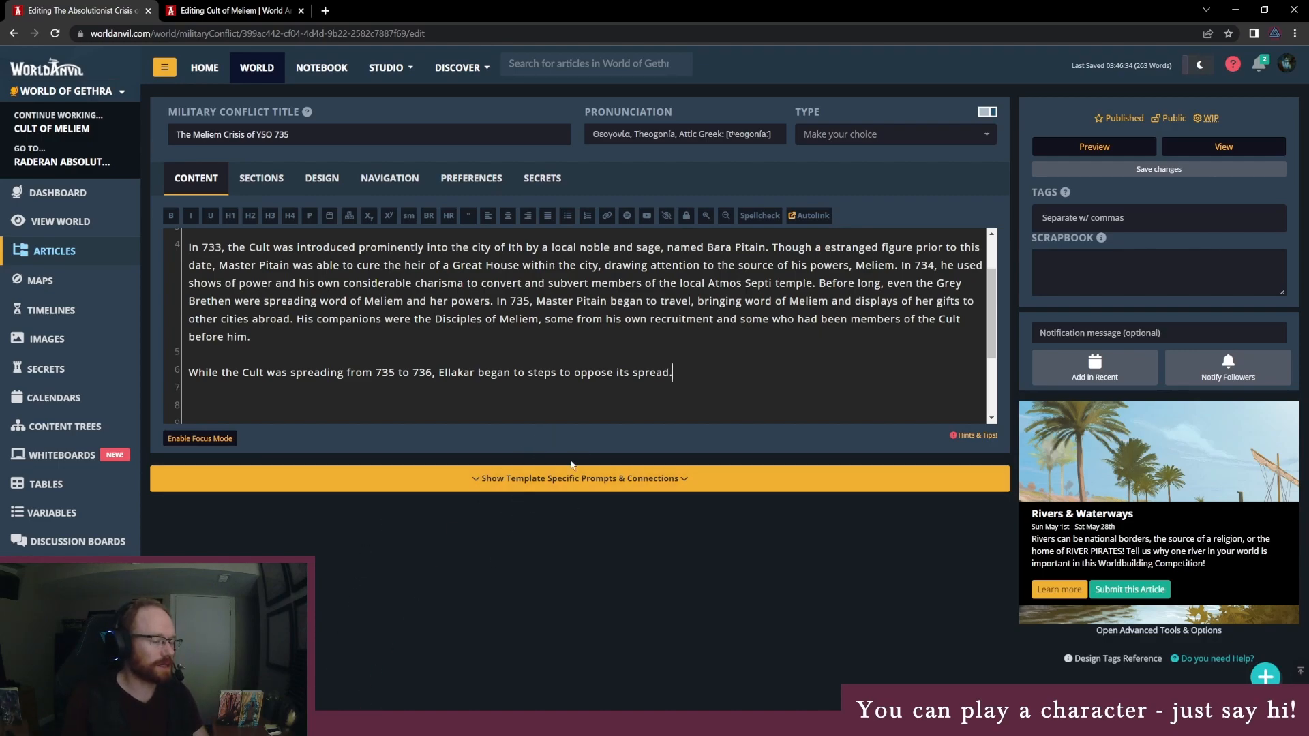
Step: Switch to OneNote, look over the candidate names on the Names page, and return to the World Anvil article
key("alt+Tab")
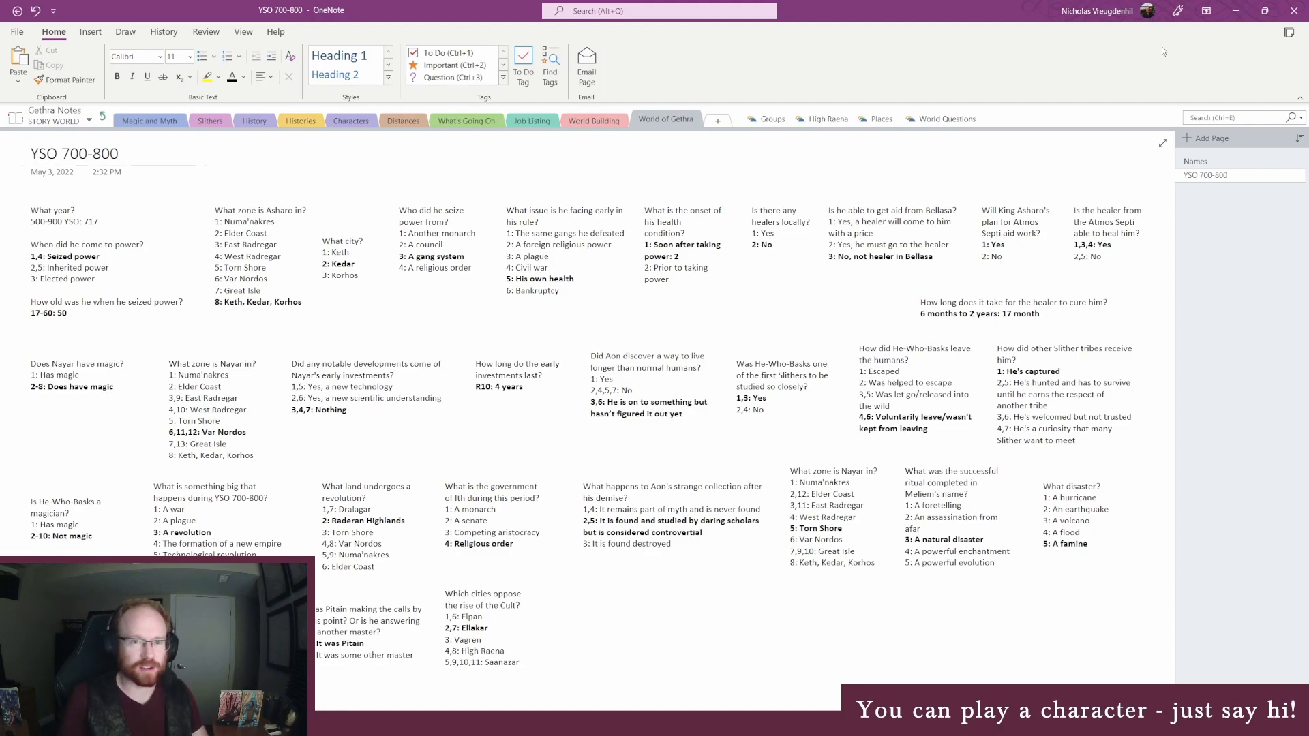
left_click(1197, 161)
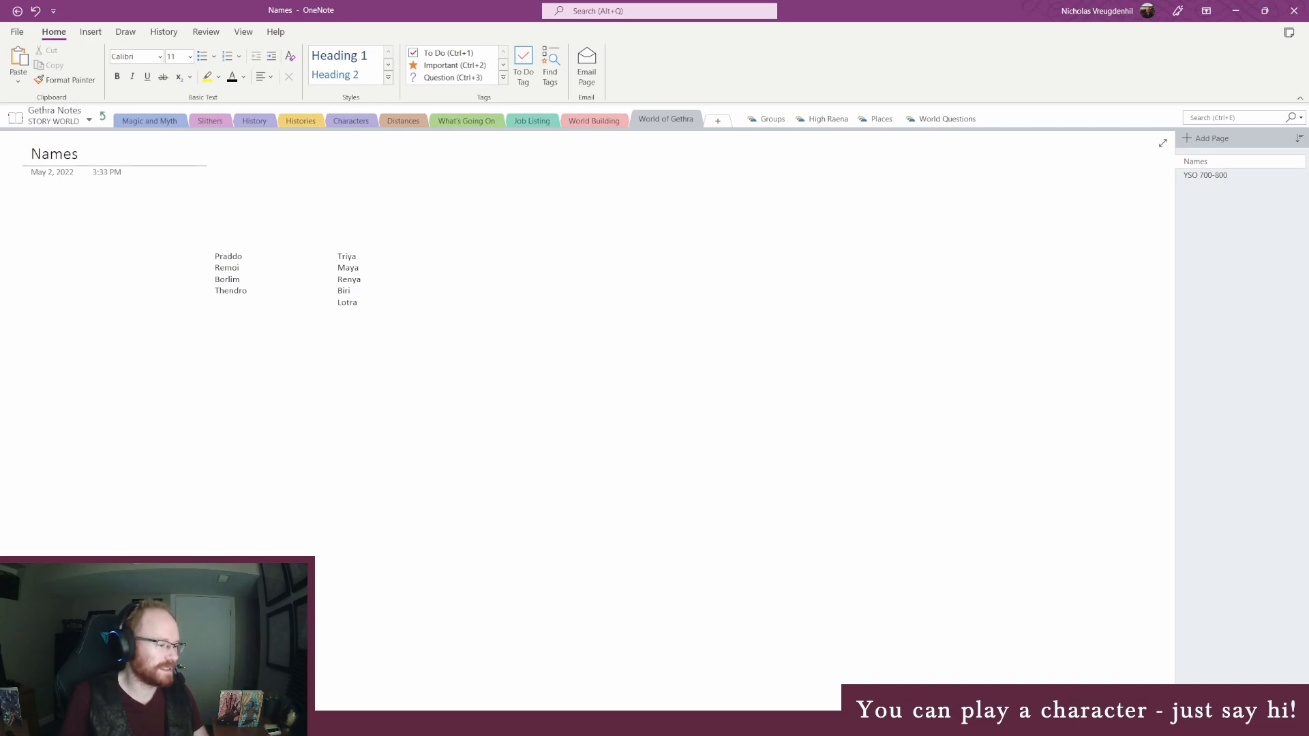
mouse_move(335, 724)
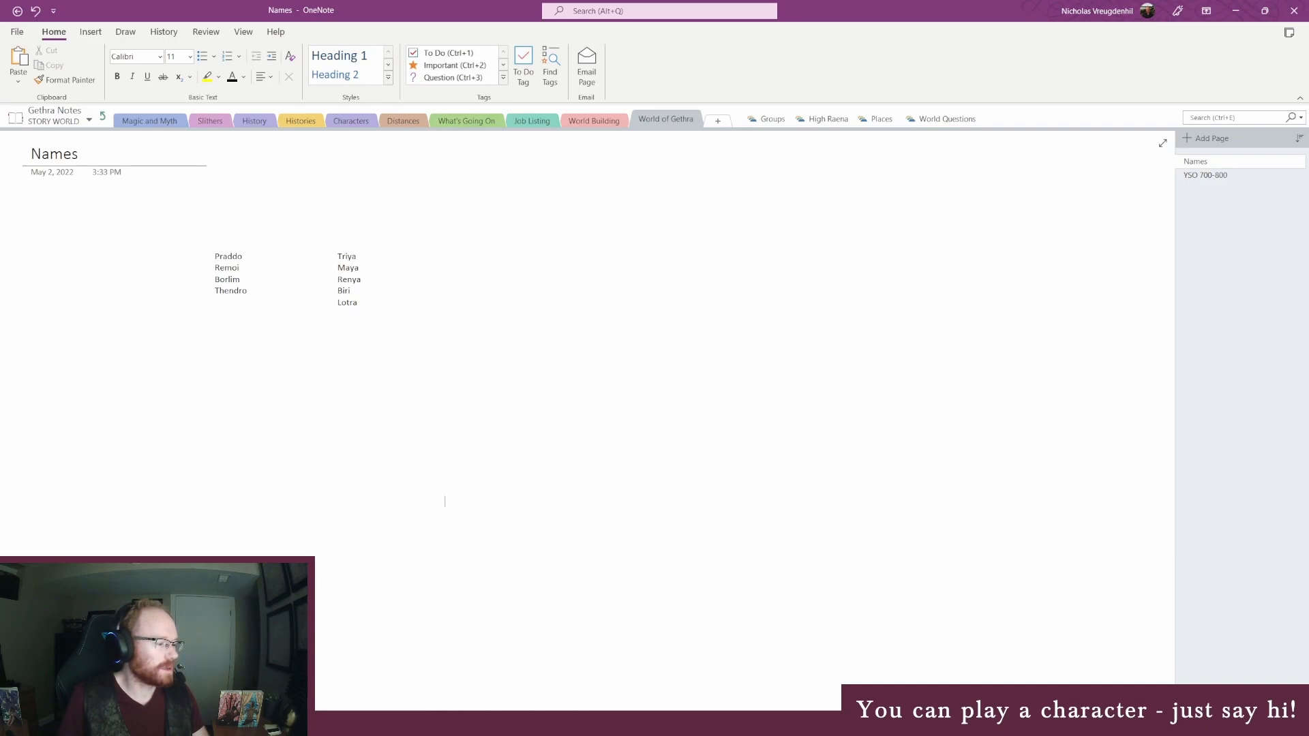
left_click(235, 724)
left_click(184, 665)
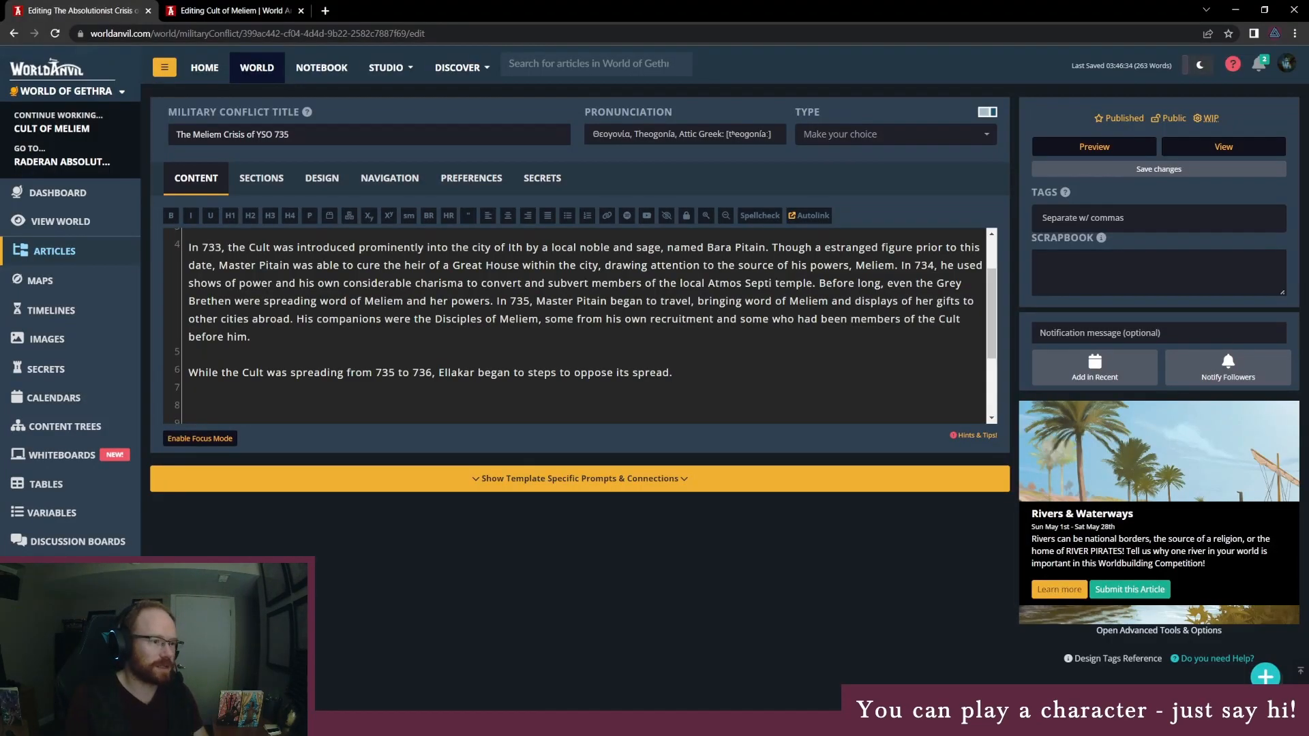
Step: Continue the Ellakar paragraph with "Particularly, a powerful merchant lord," after the sentence on opposing the Cult's spread
type("P")
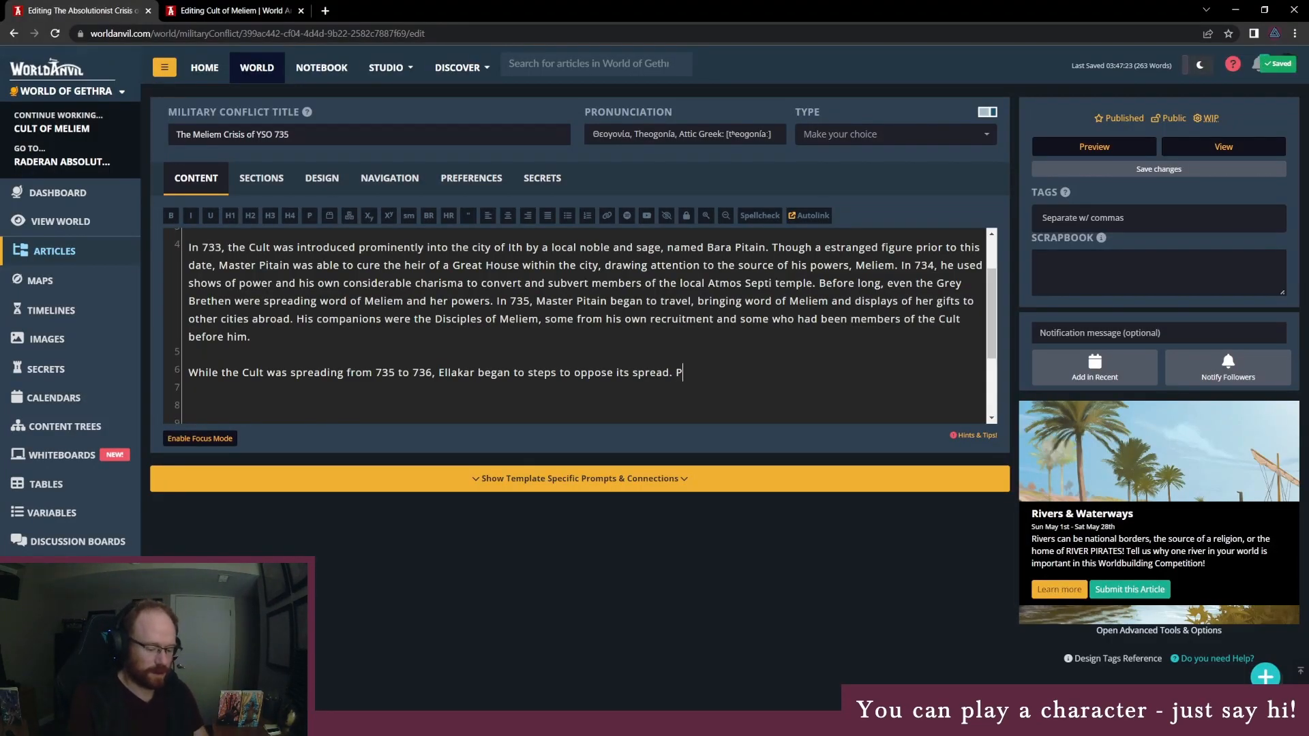
type("articularly, a")
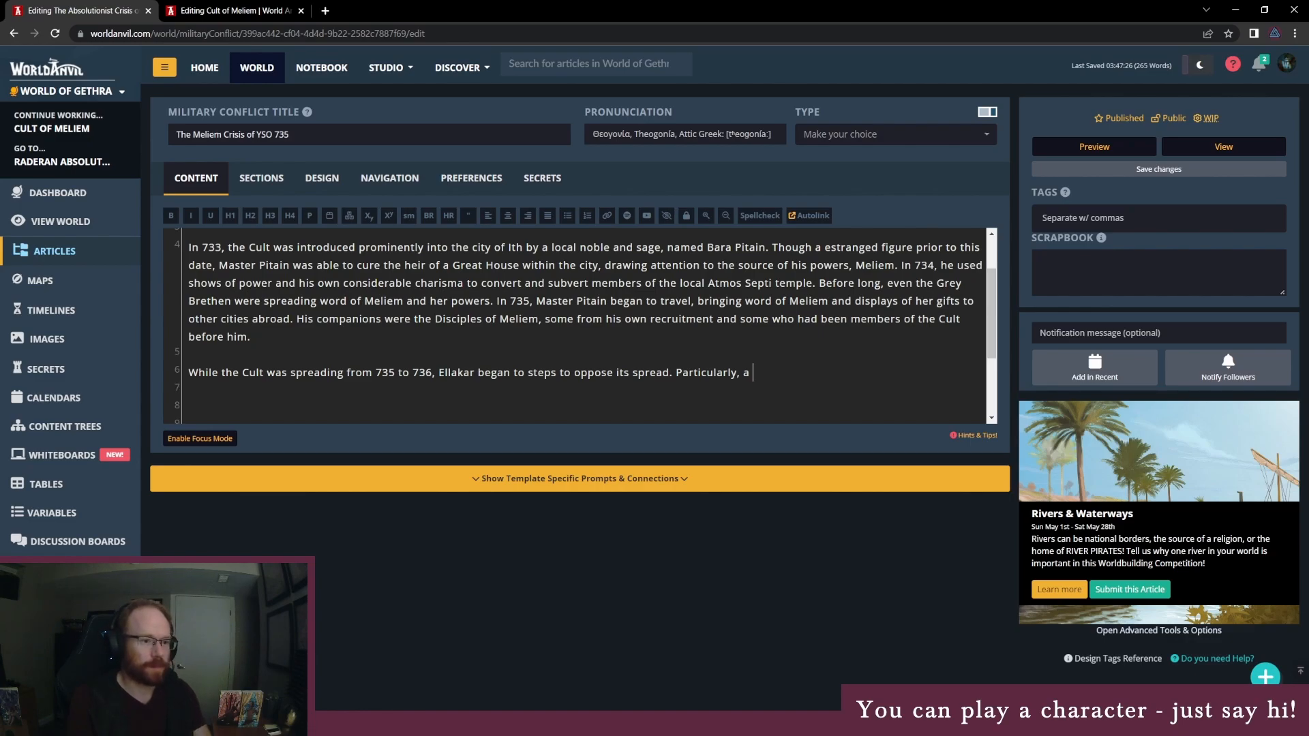
type("power")
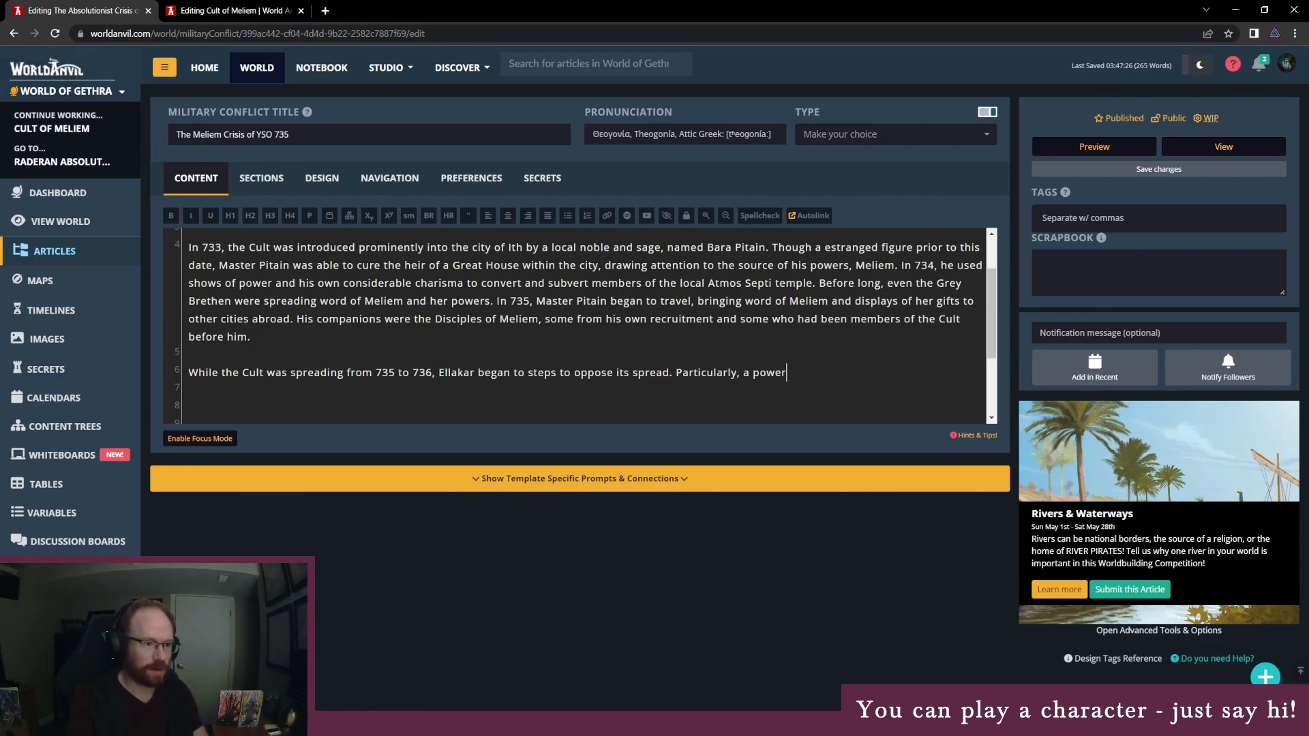
type("ful merchant lord")
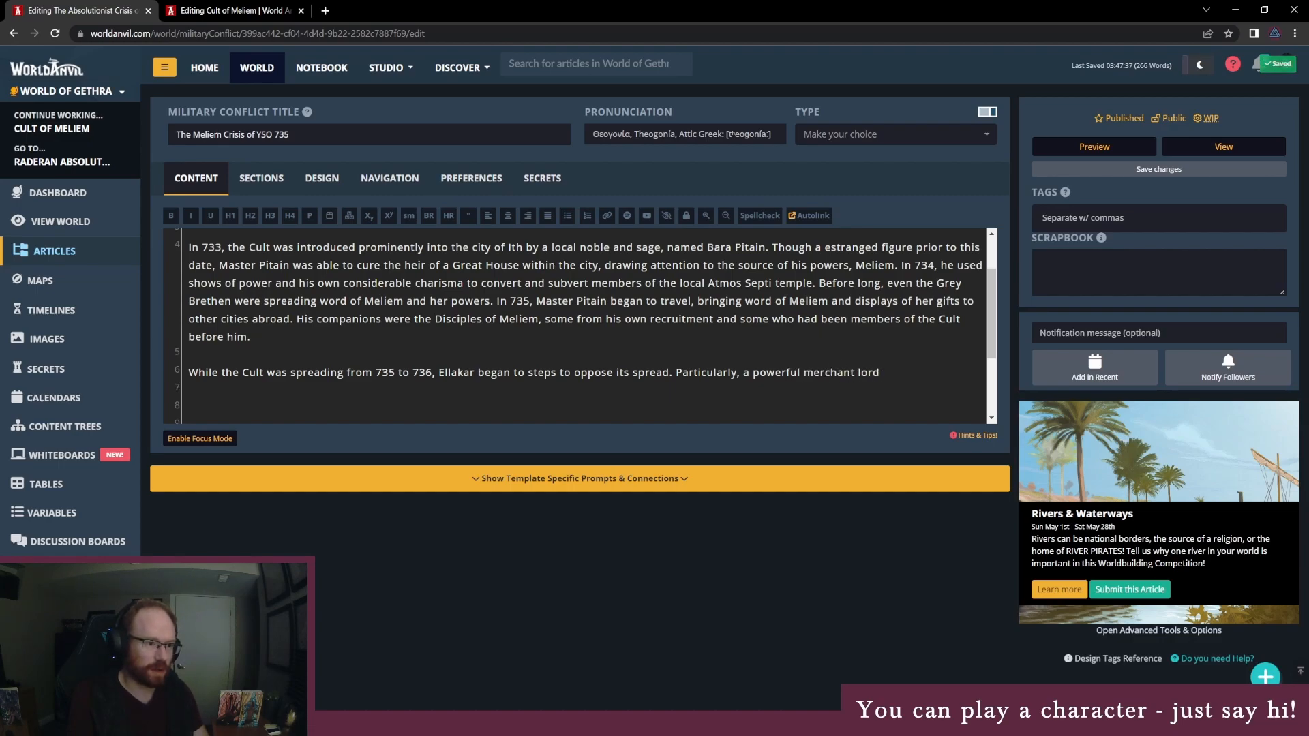
type(", name")
key("BackSpace")
key("BackSpace")
key("BackSpace")
key("BackSpace")
key("BackSpace")
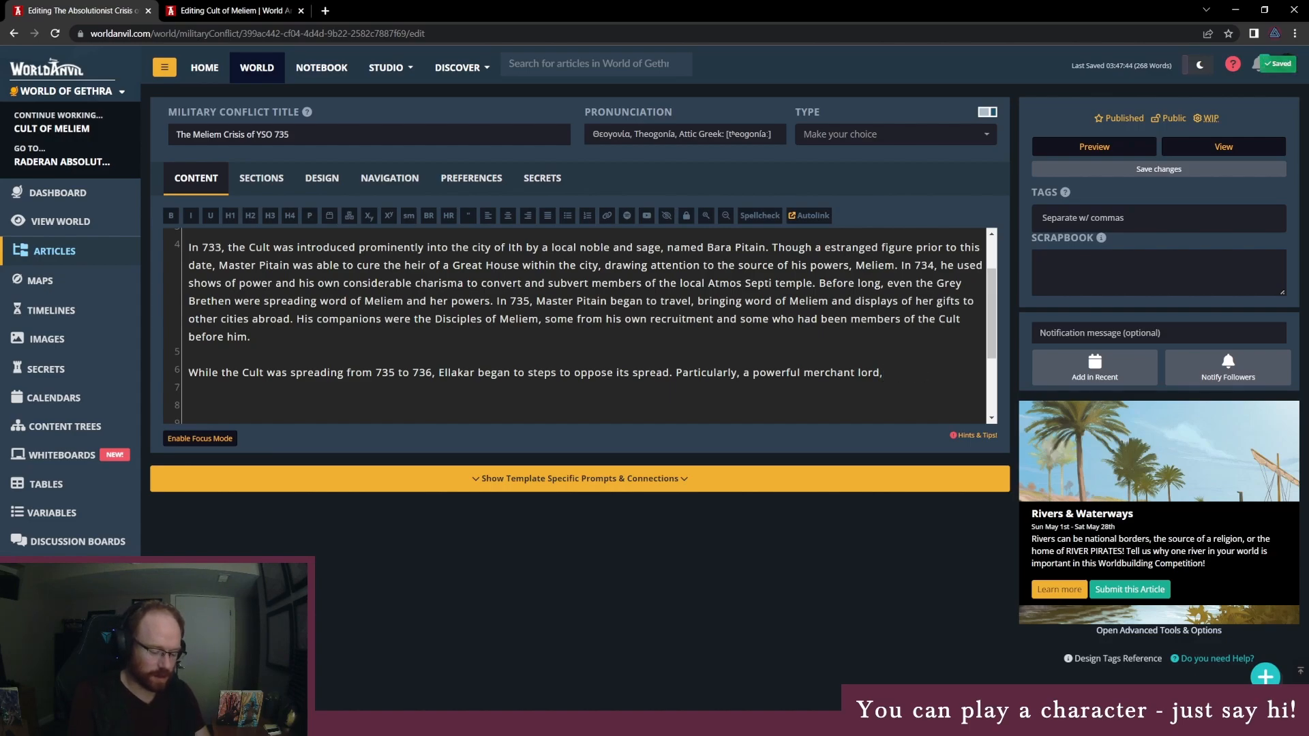
type("Bory")
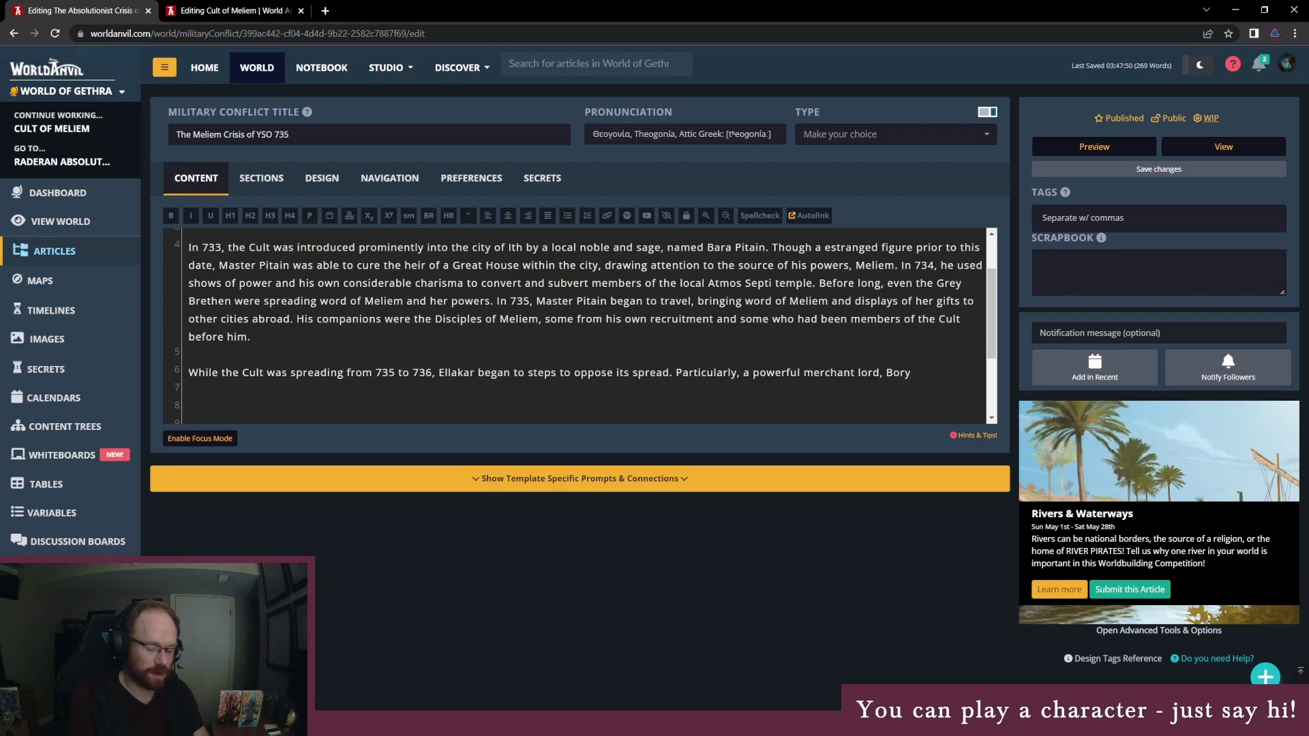
type("o")
key("BackSpace")
key("BackSpace")
key("BackSpace")
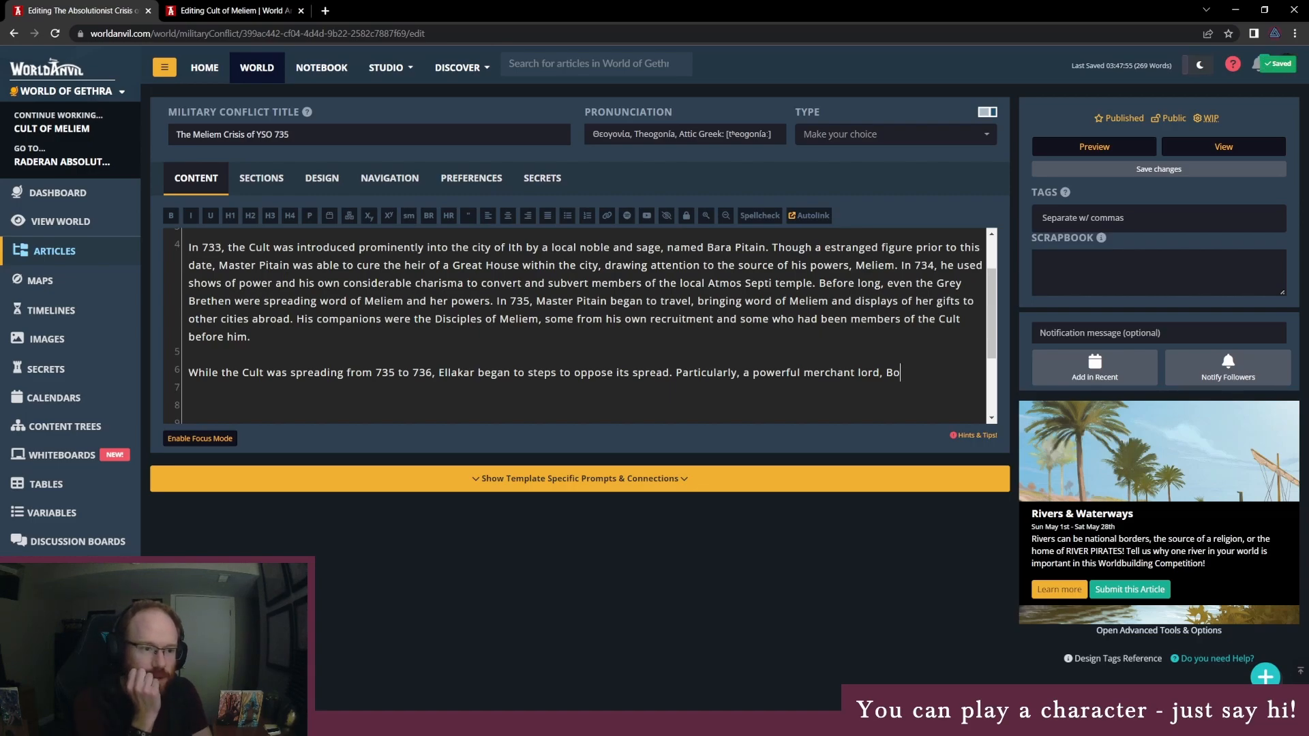
key("BackSpace")
key("BackSpace")
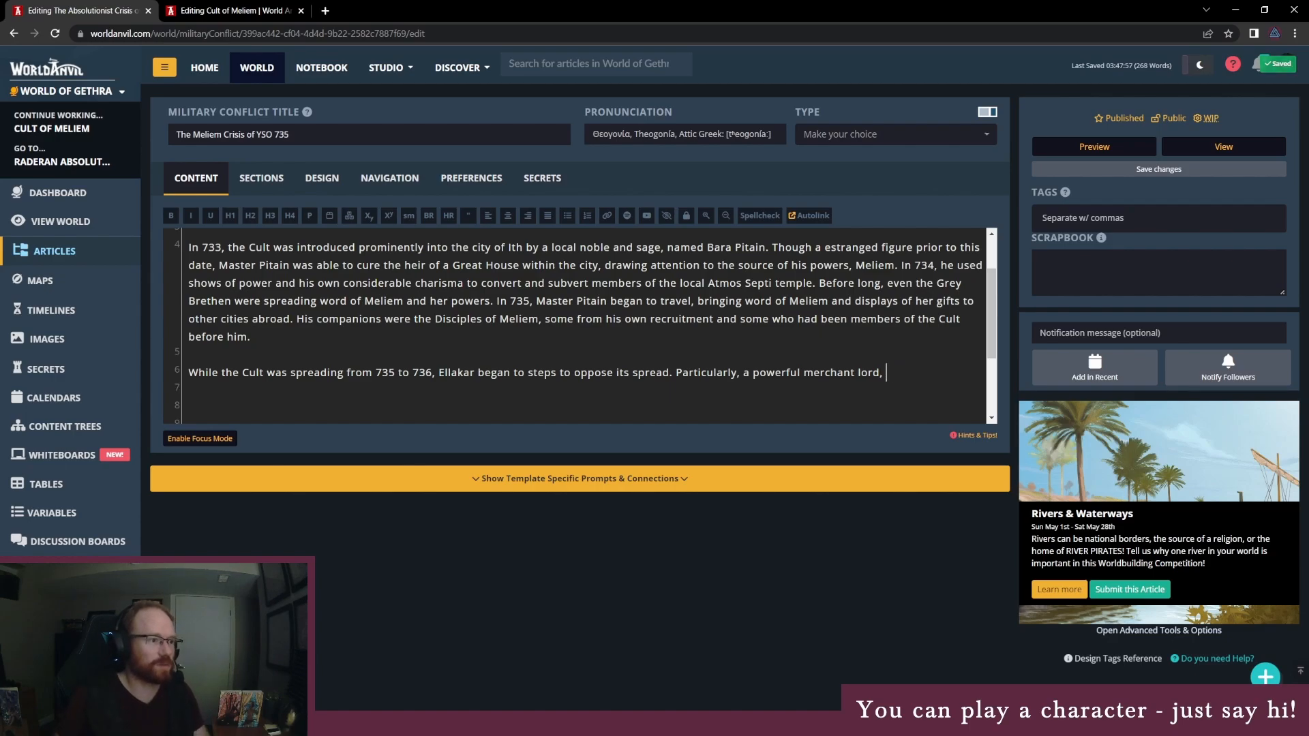
double_click(719, 247)
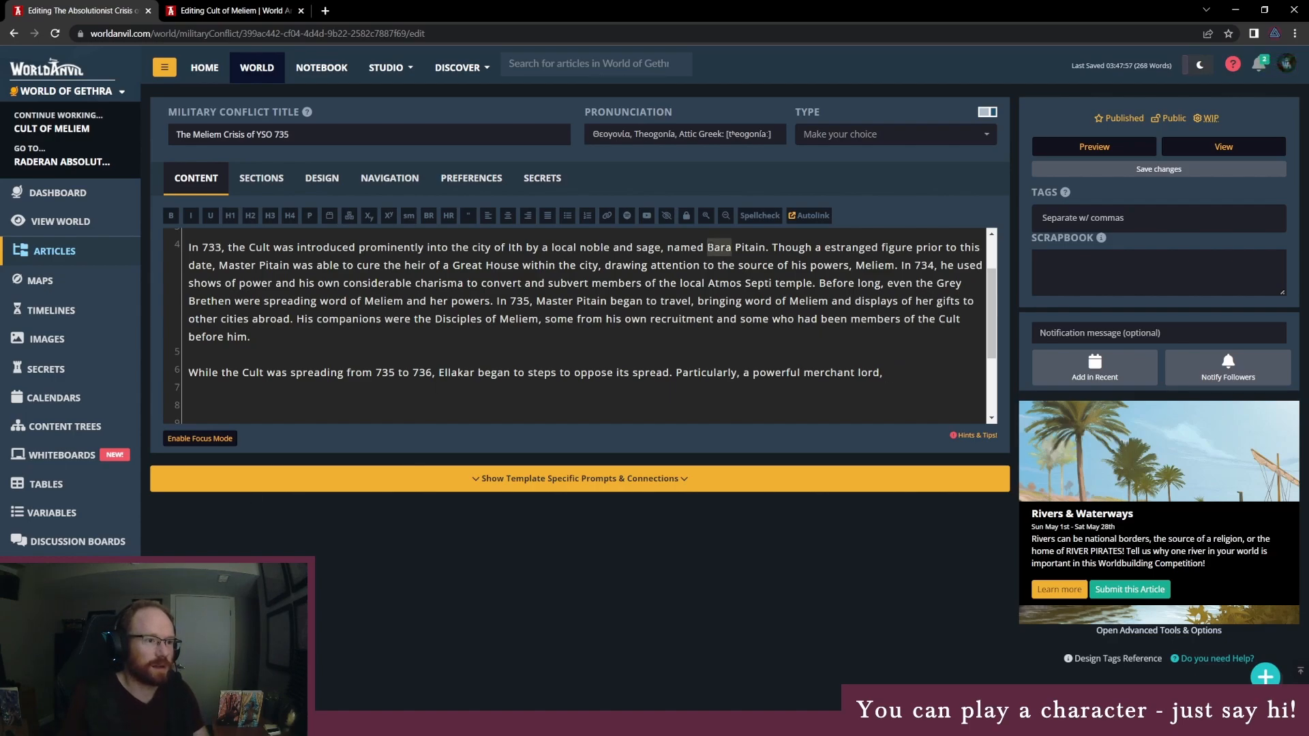
left_click(919, 382)
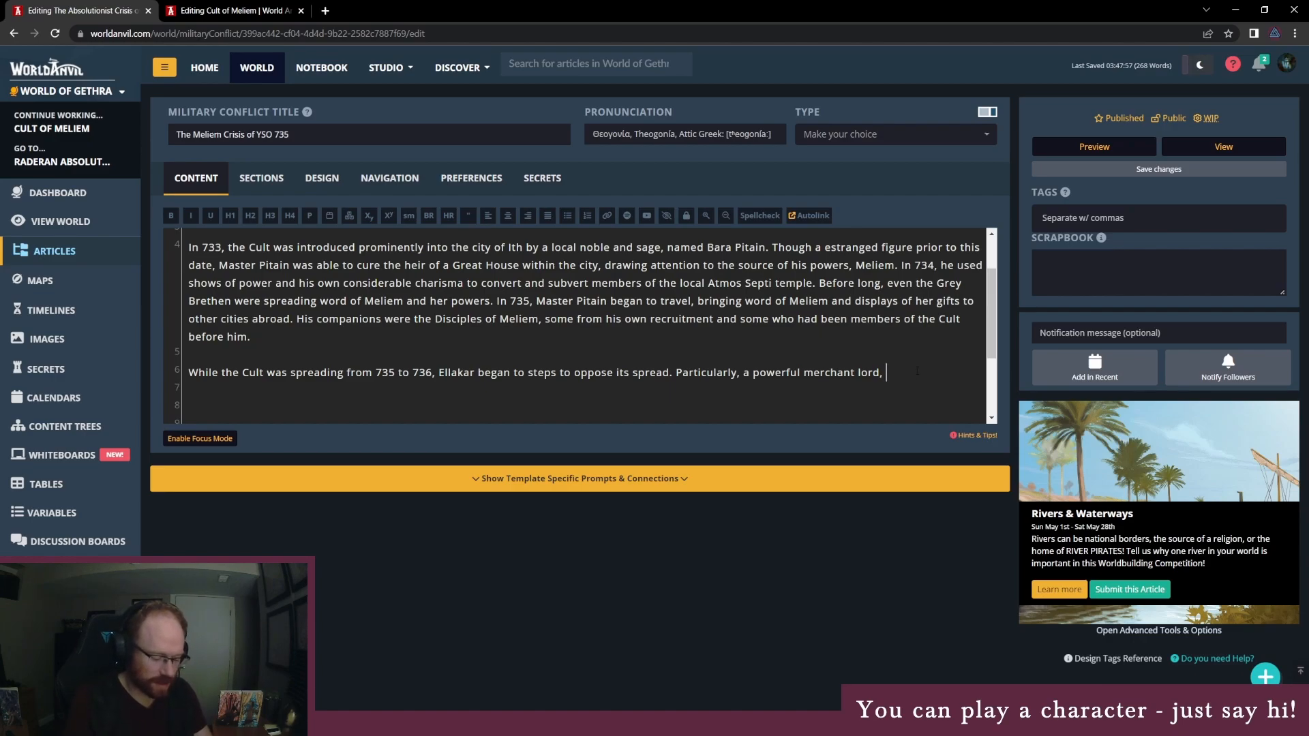
Step: Complete the sentence with "Tirus of Ellakar, saw a danger in the Cult based on his own experiences before its in rise in Ith."
type("T")
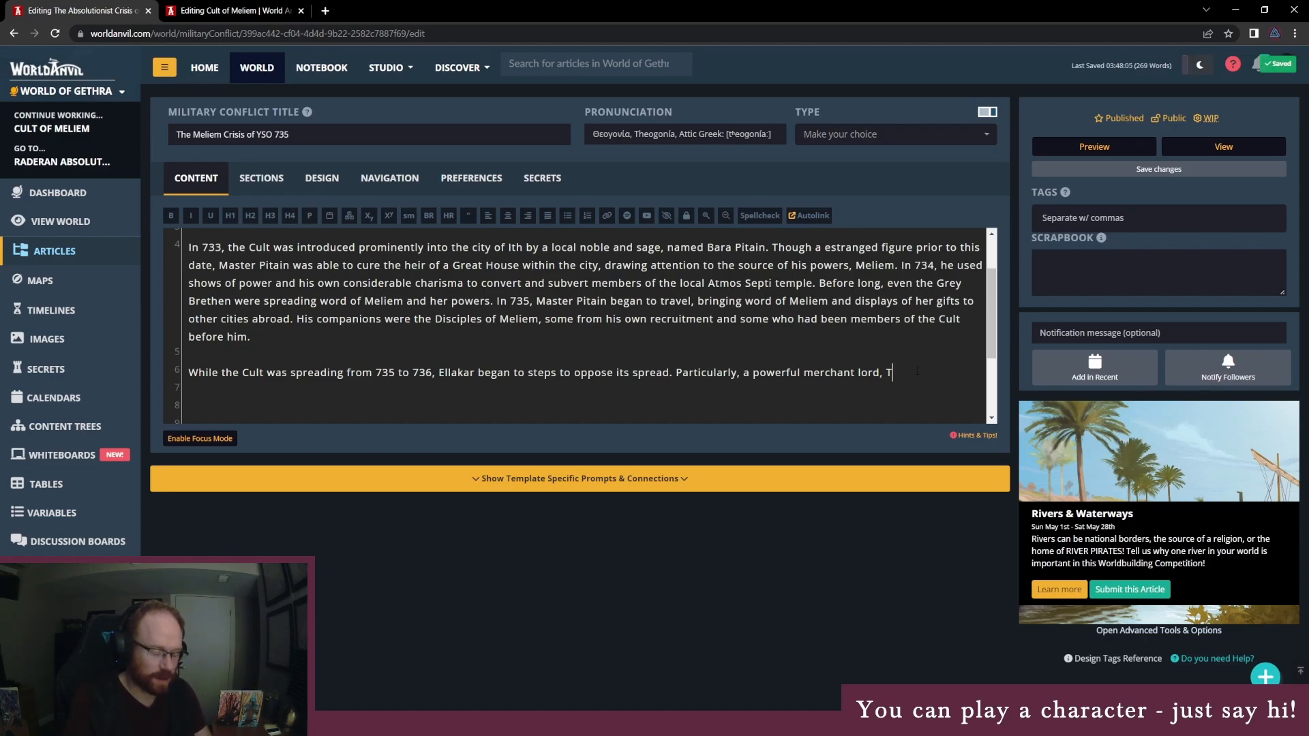
type("irus")
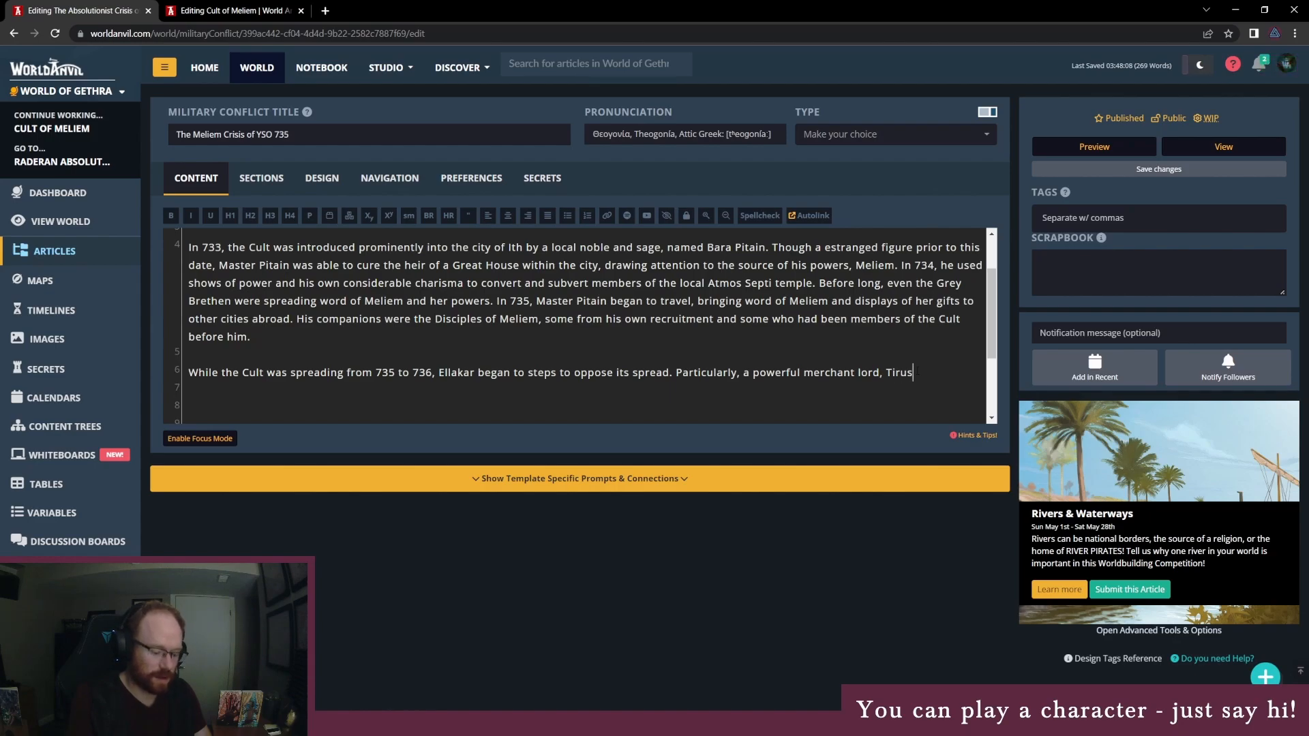
type(" of ")
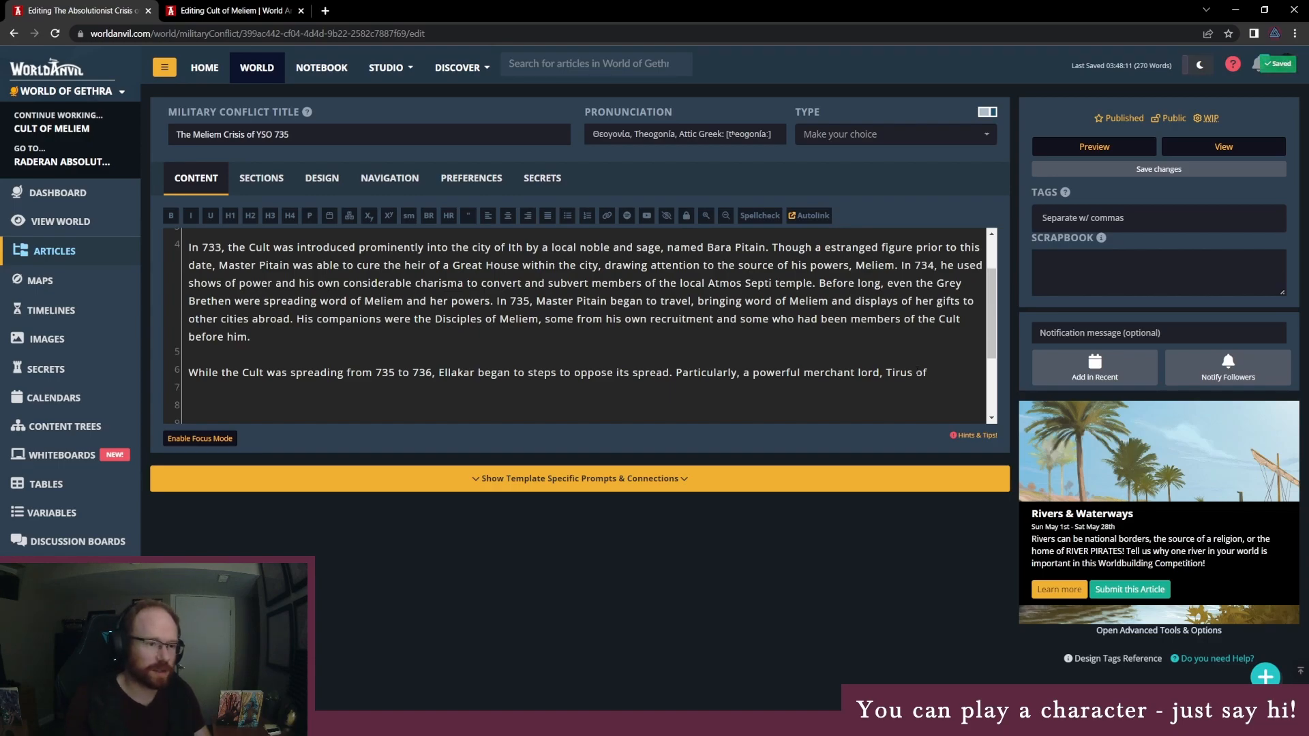
type("Ellakar")
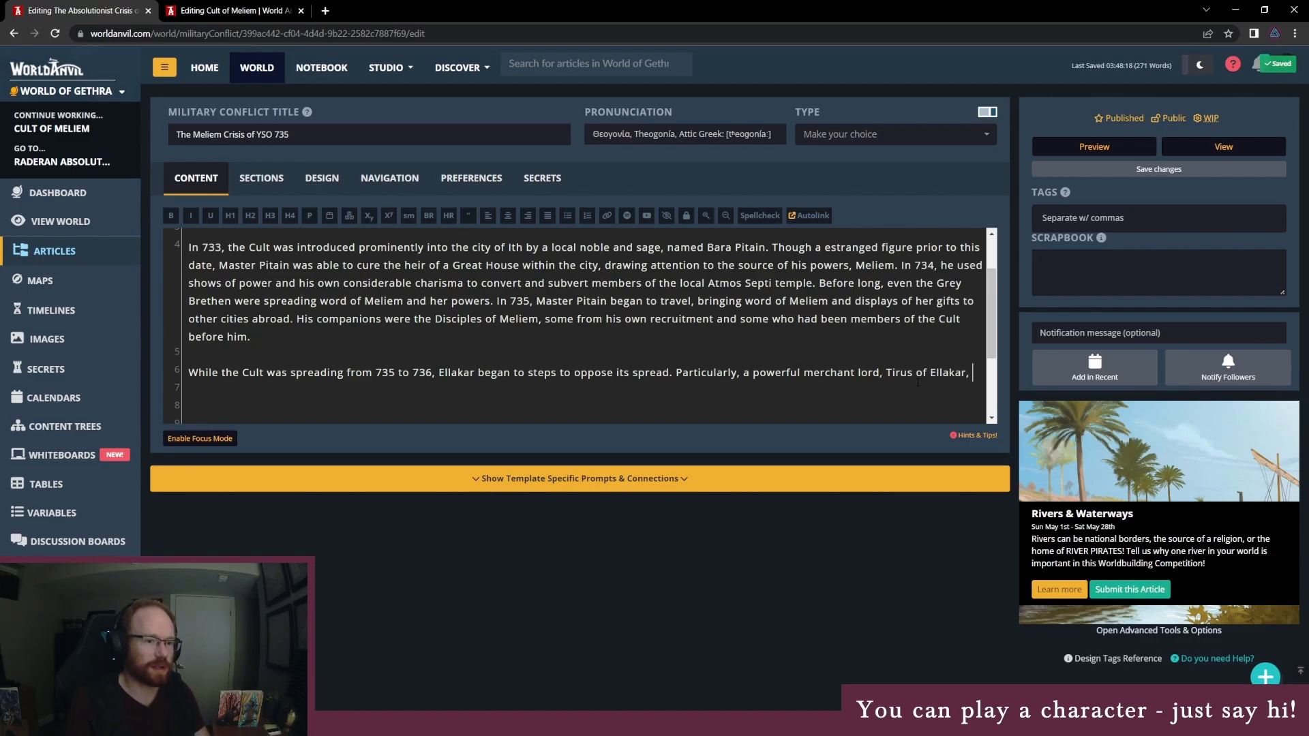
type(", saw")
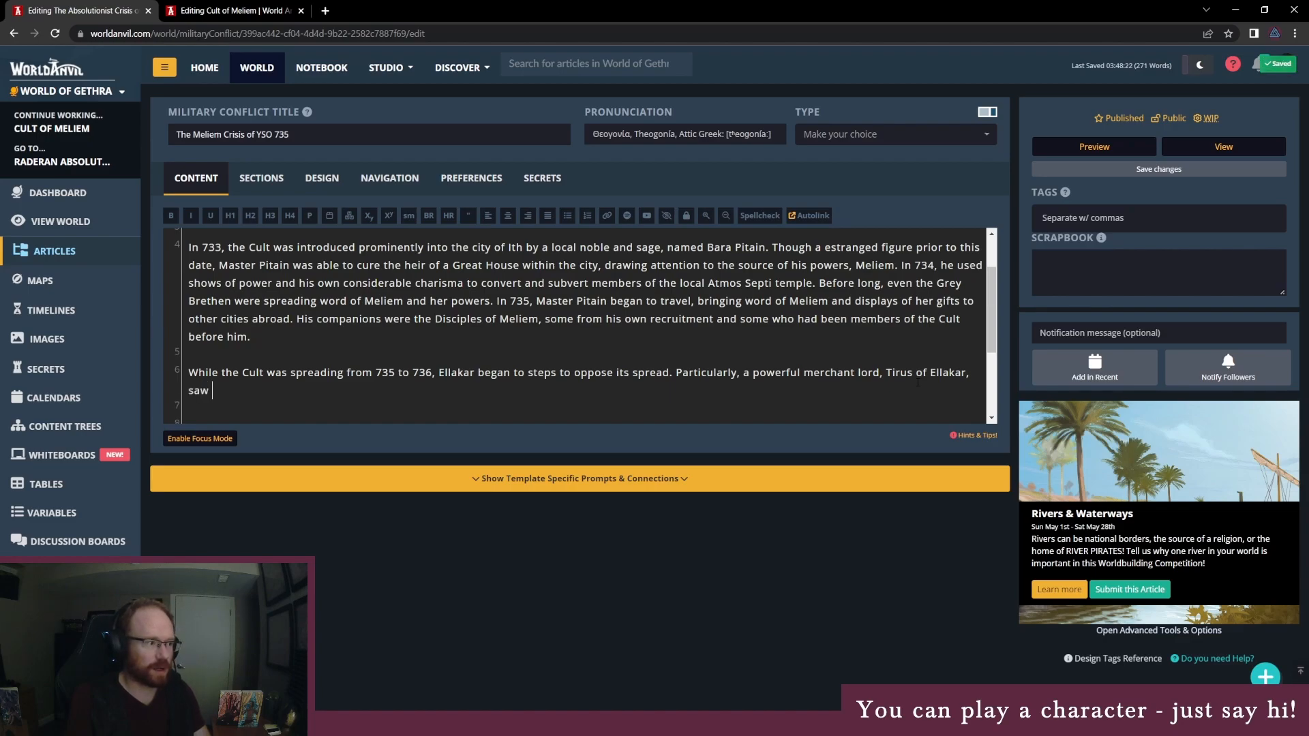
type(" a danger t")
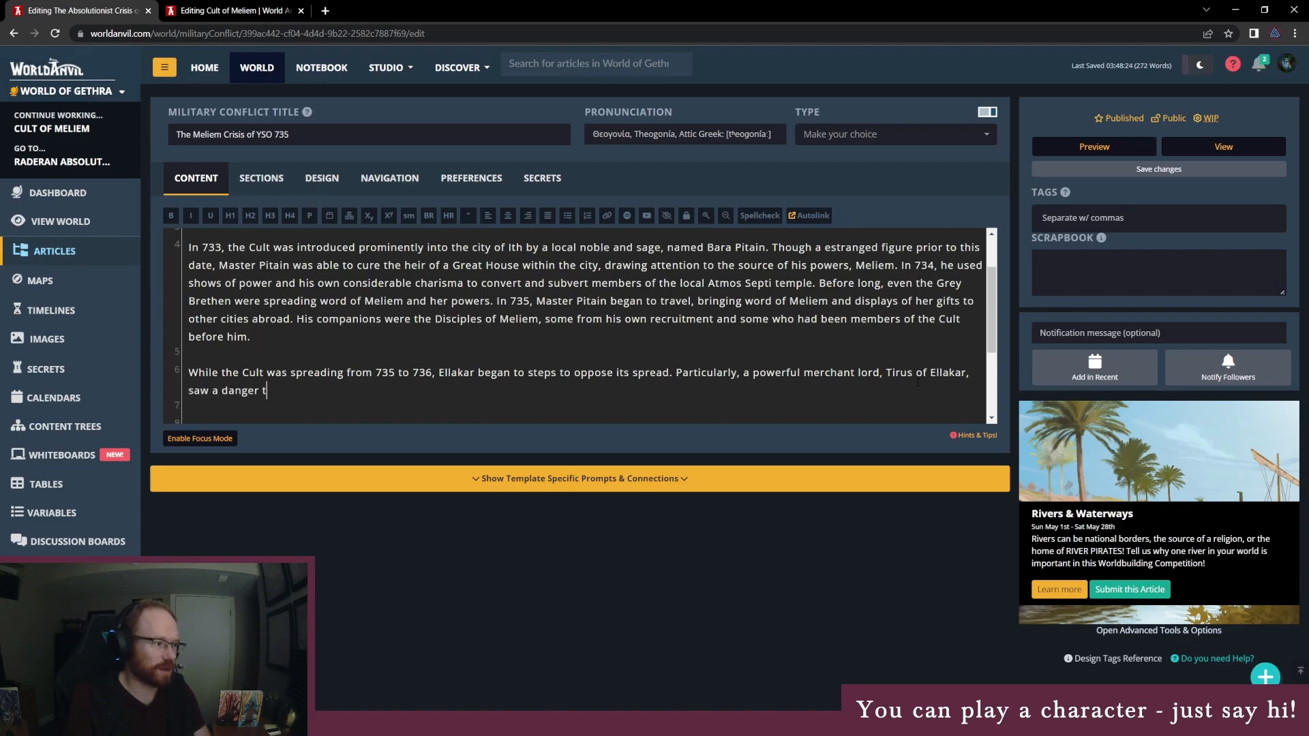
key("BackSpace")
type("in the Cult based on")
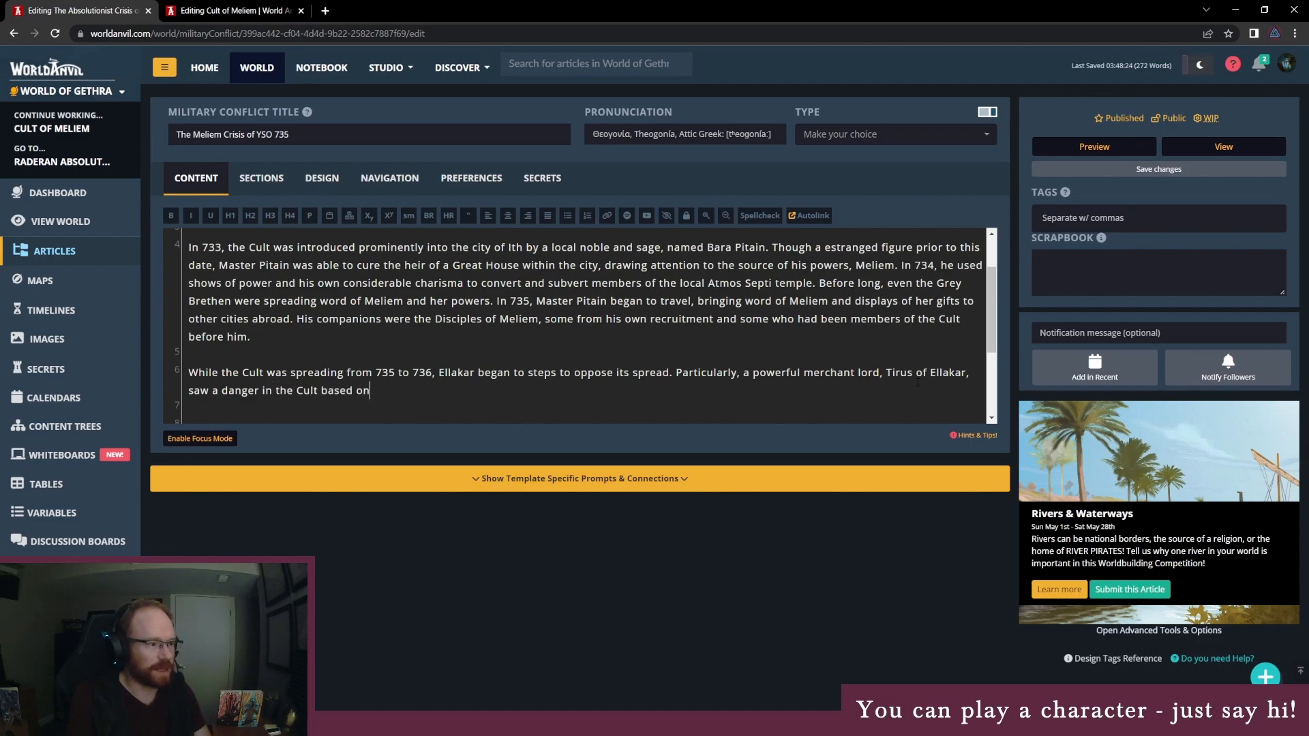
type(" his own experiences ")
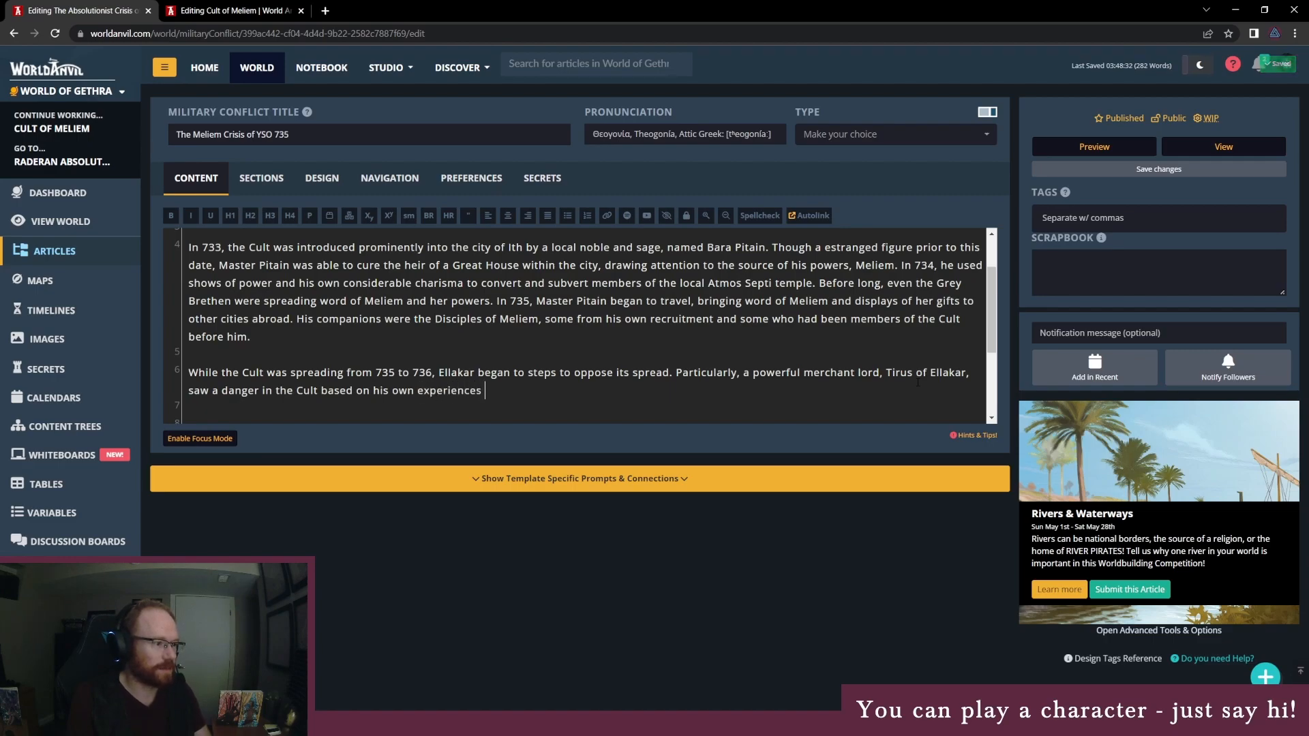
type("before its in rise in Ith.")
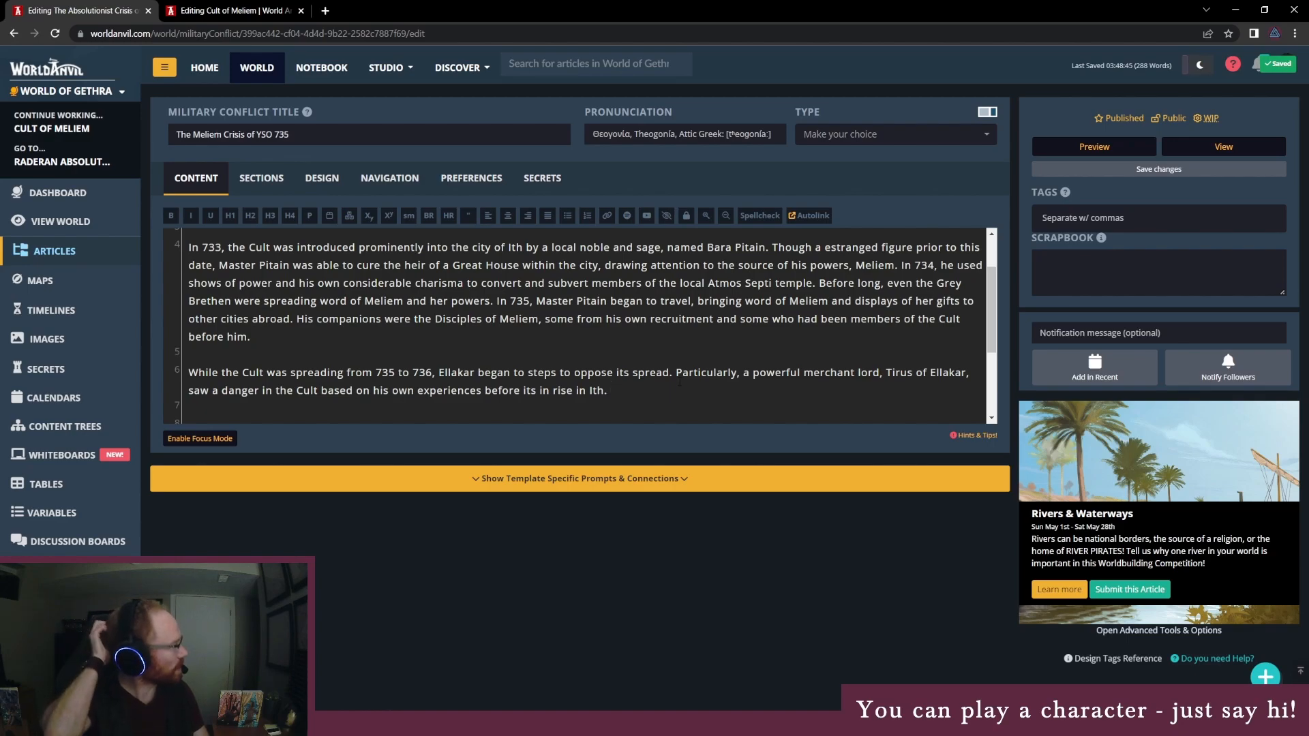
Step: Add the sentence "He made a few investments in Vagren to cut ties with Ith." to the end of the paragraph
type("He made a few i")
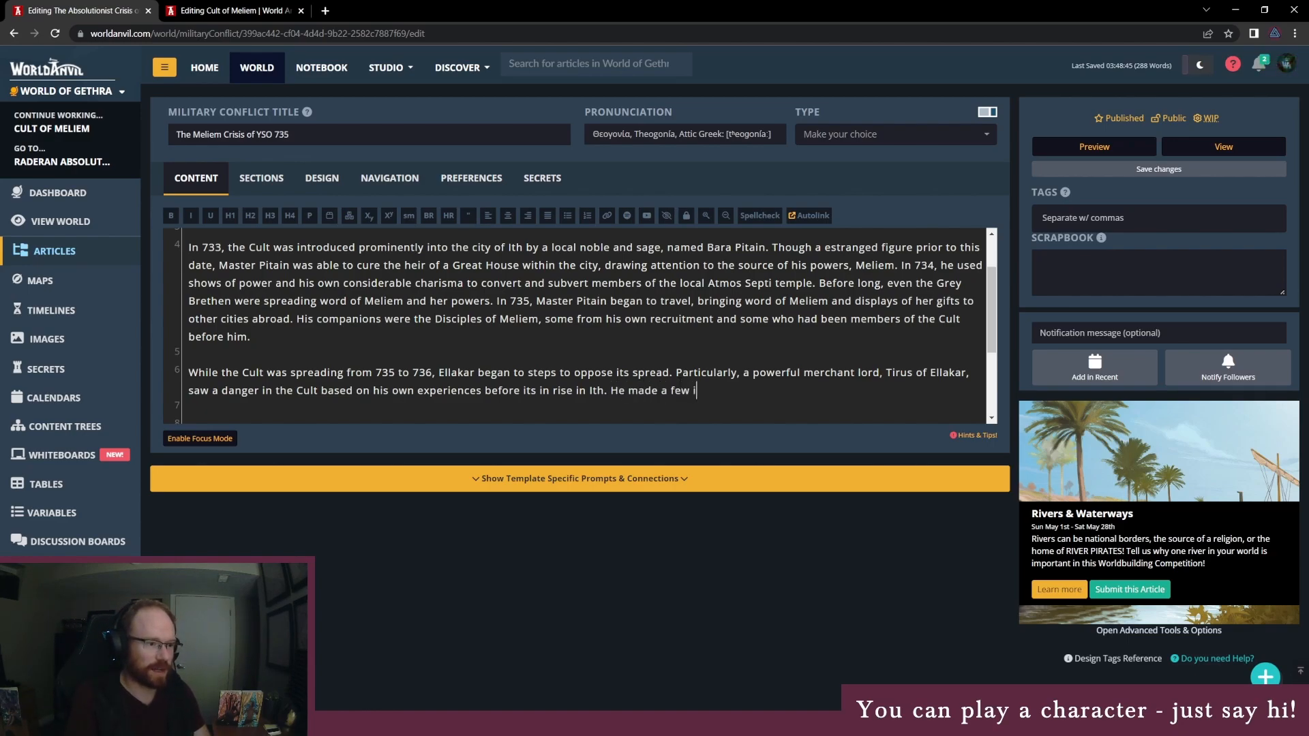
type("nvestments in ")
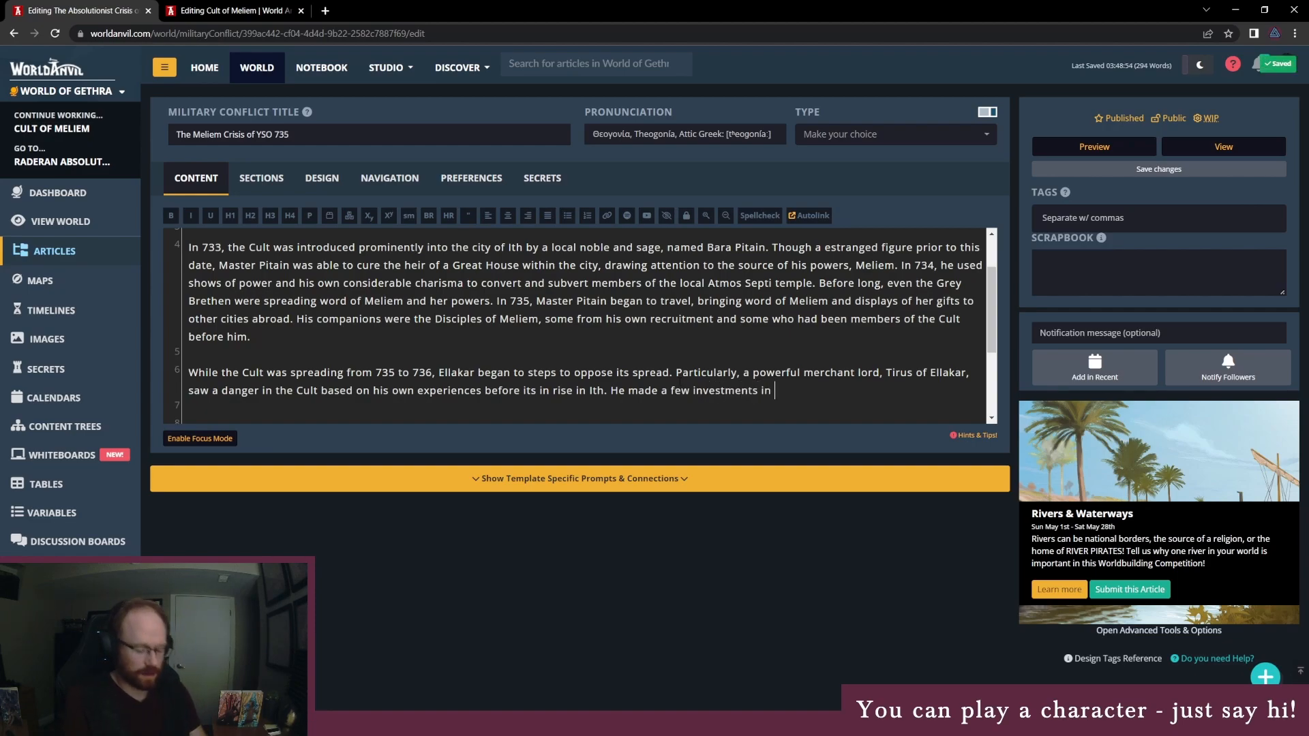
type("Vagren,")
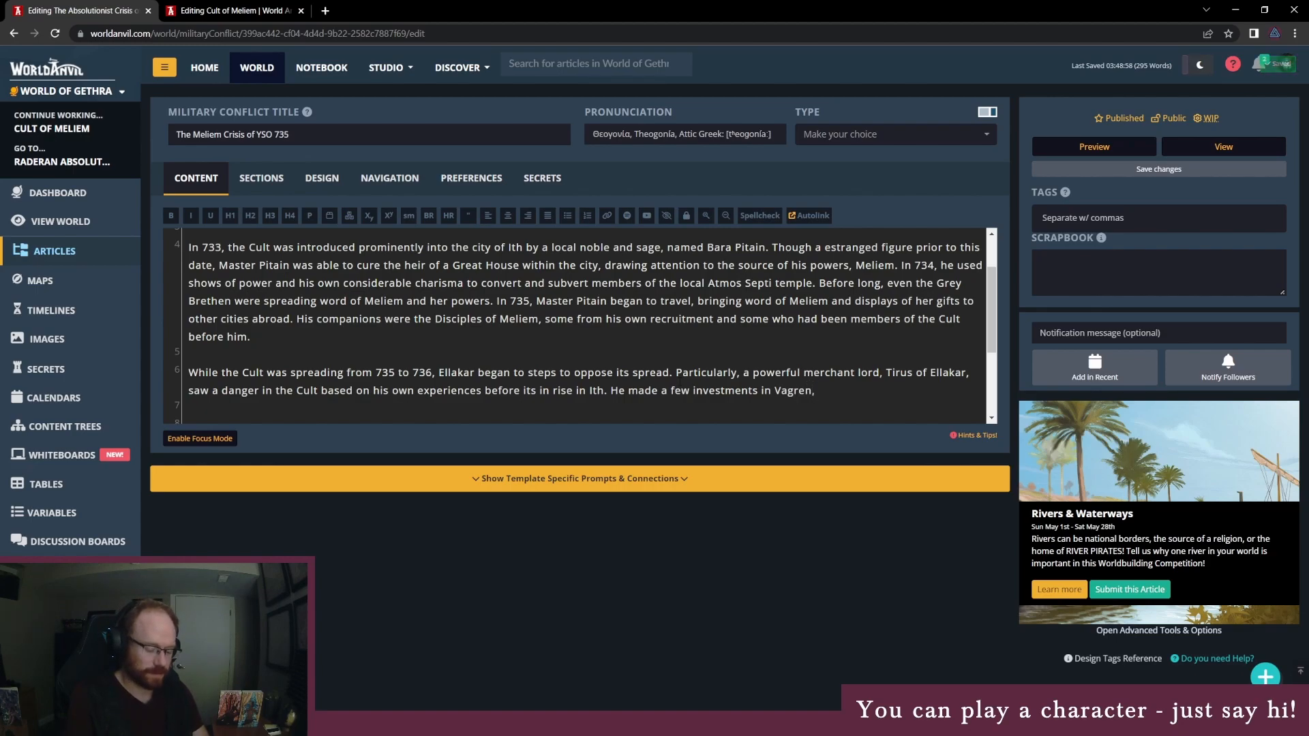
type("to cut t")
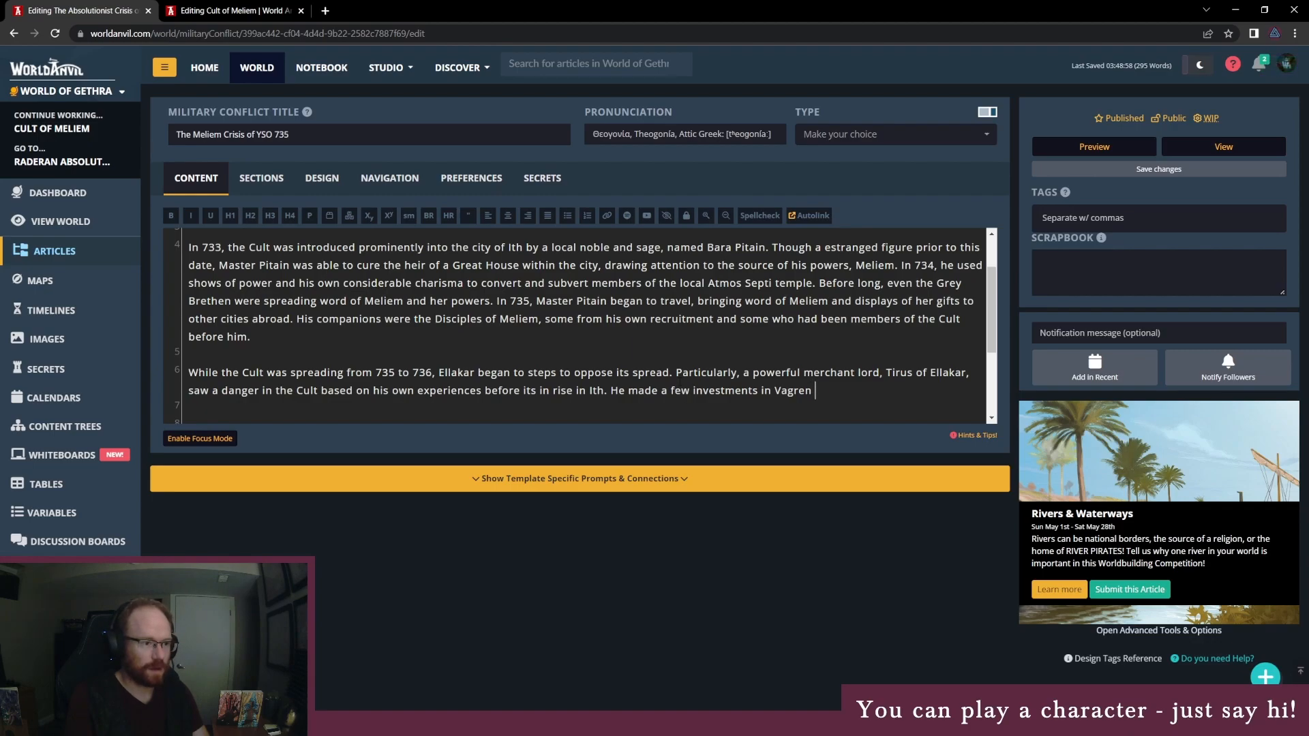
type("ies ")
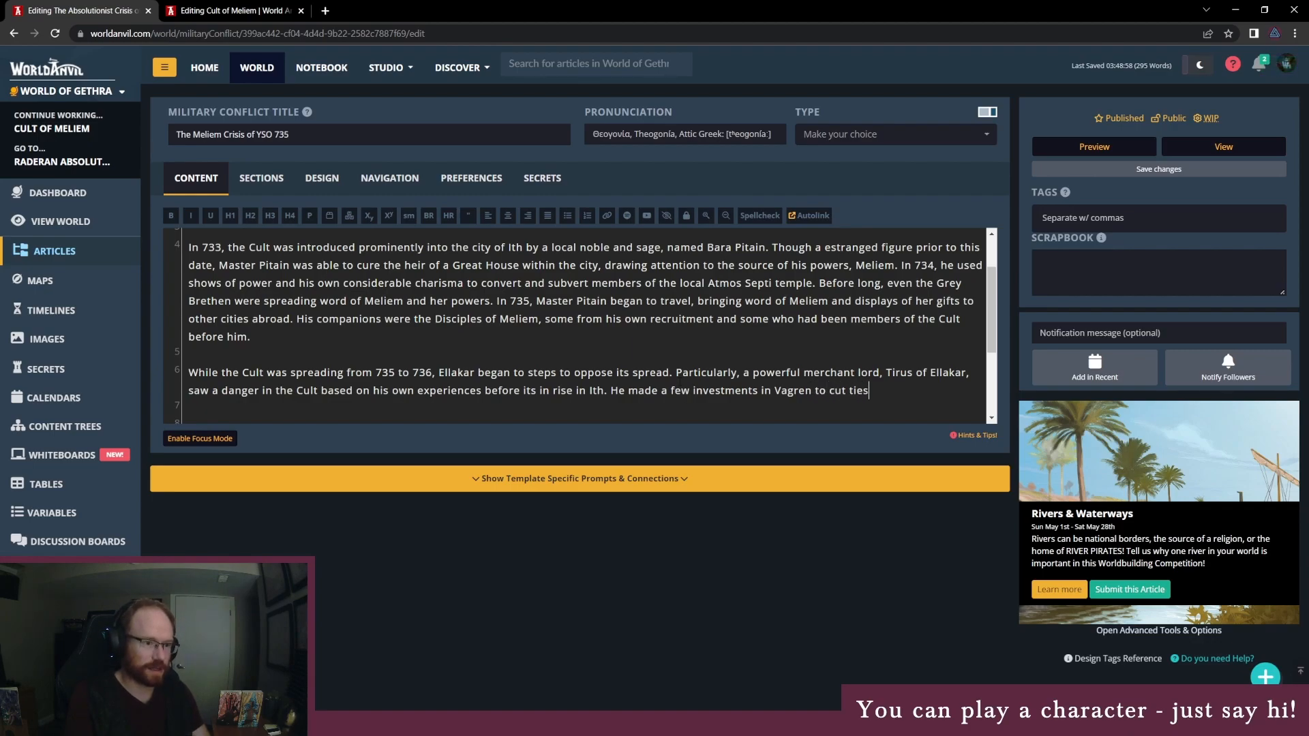
type("with Ith.")
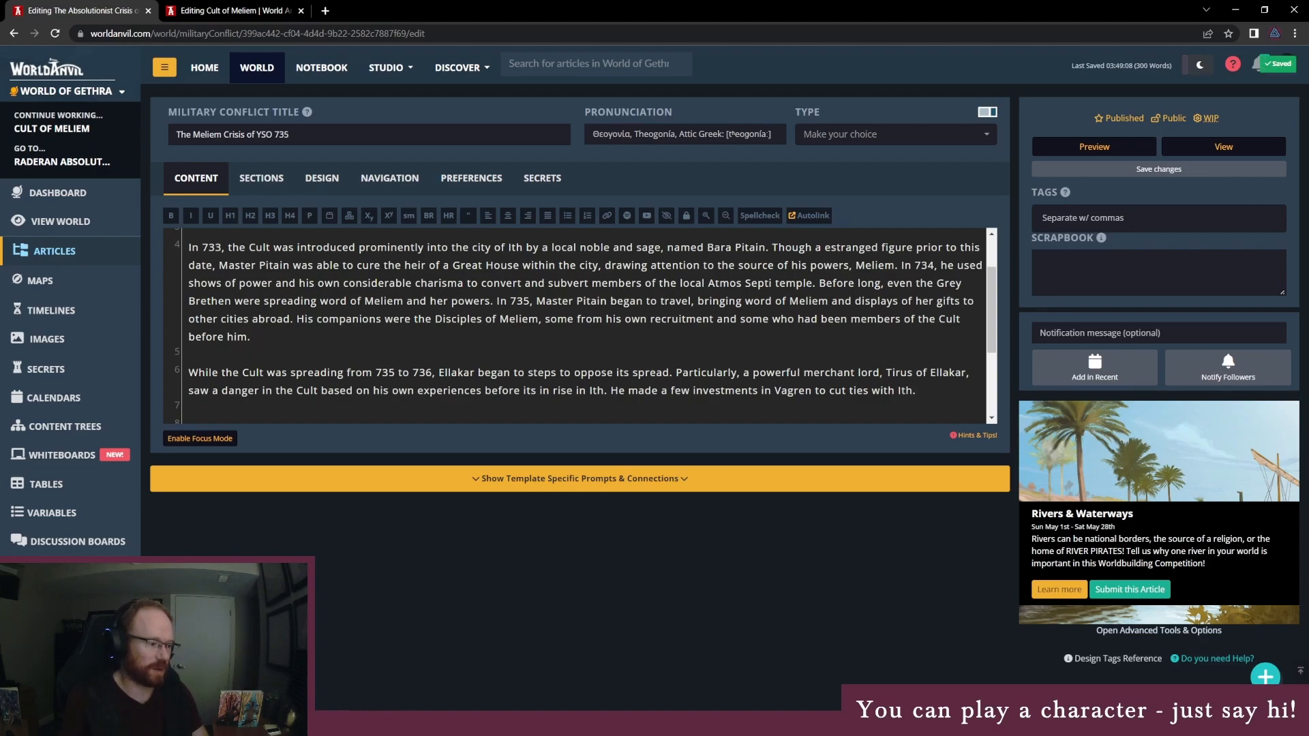
Step: Check the Gethra map around Ellakar, Vagren and Ith in Photos, and switch to the YSO 700-800 page in OneNote
key("alt+Tab")
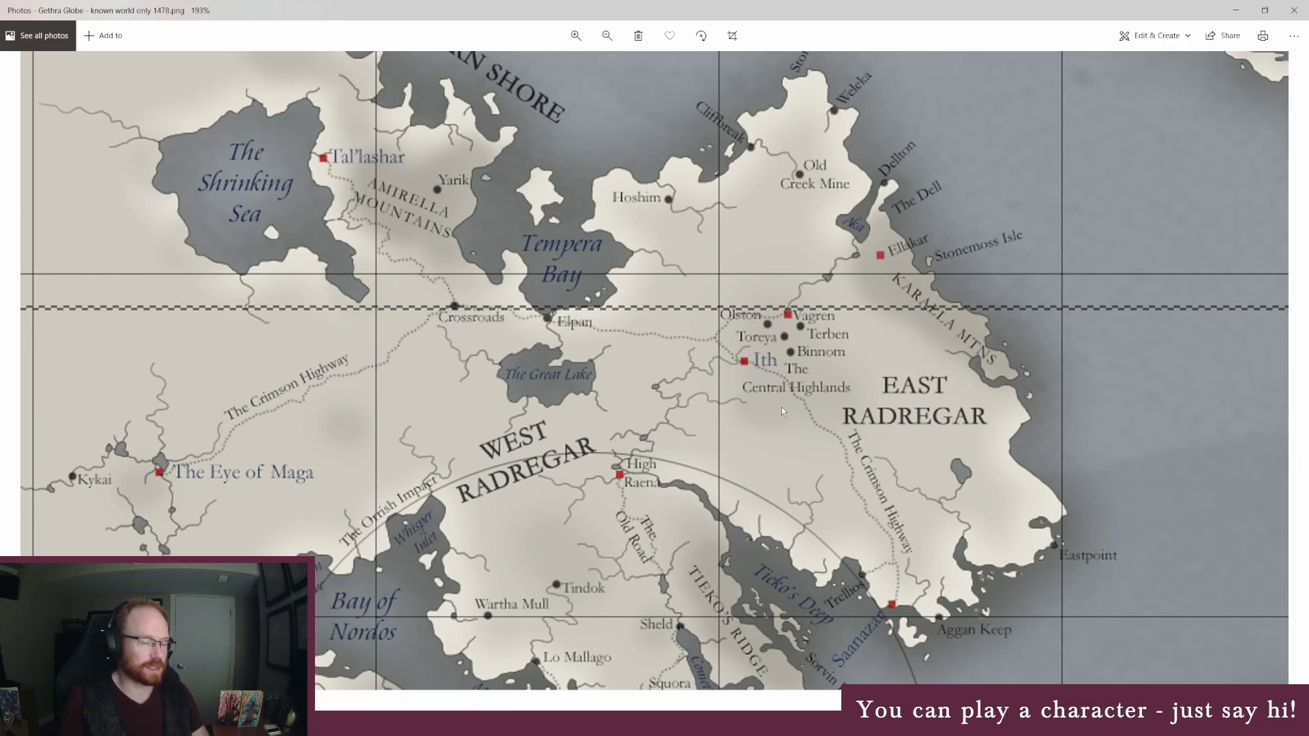
left_click(565, 724)
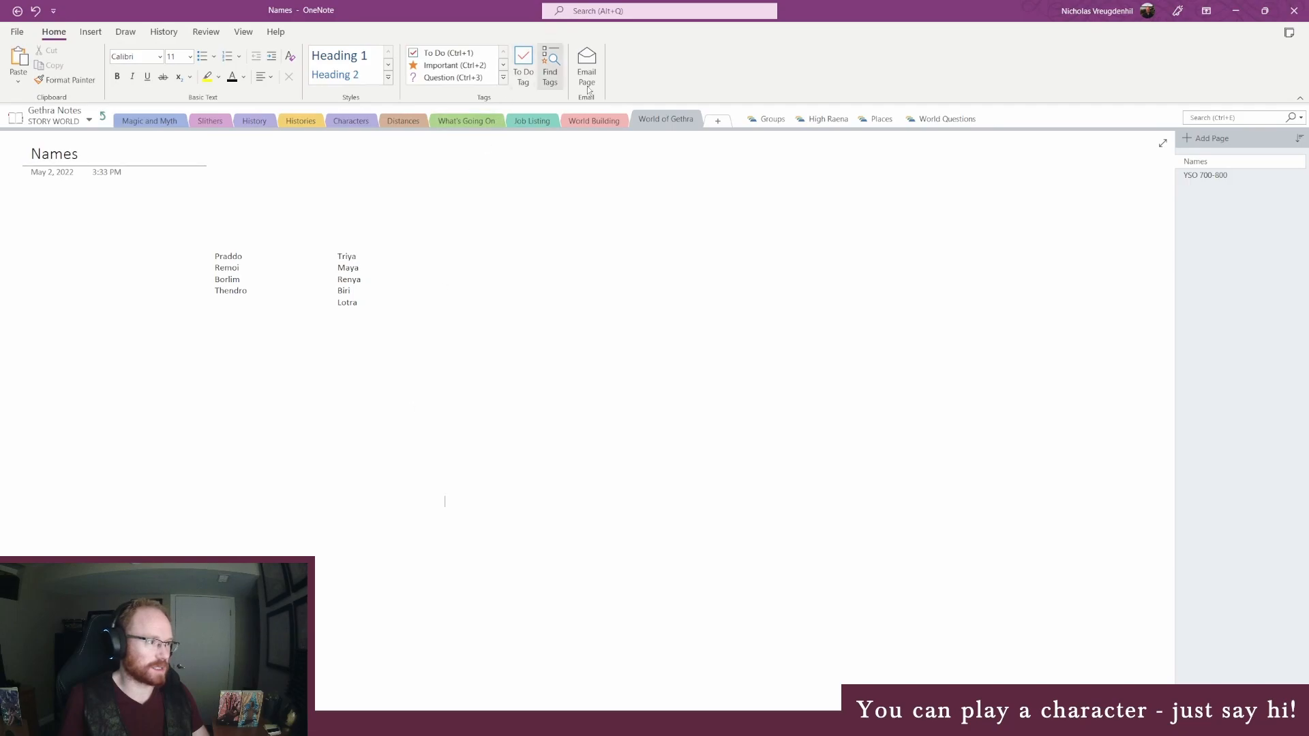
left_click(1221, 175)
Step: Add a note beside the Cult opposition question asking "Is Tirus able to cut off the spread east?" with options 1: Yes and 2: No
left_click(554, 610)
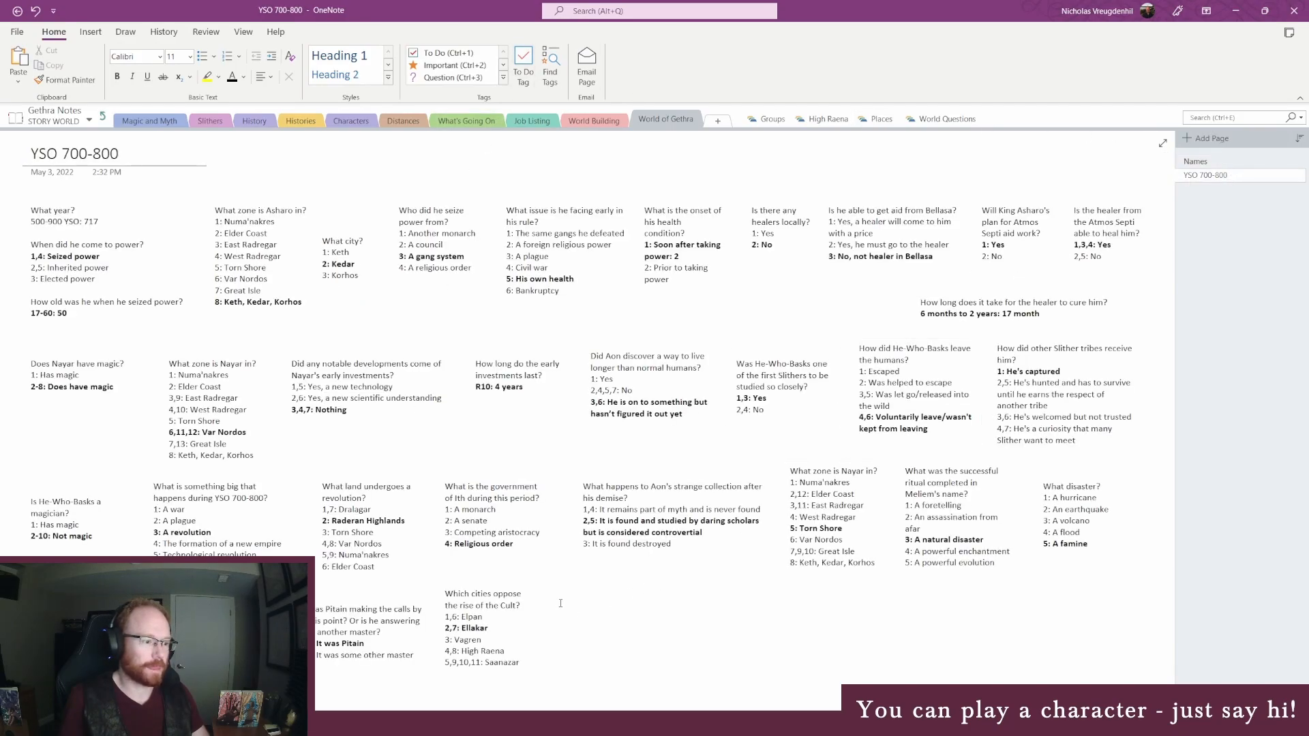
type("Is Tirus able to cut off the spread wes")
key("BackSpace")
key("BackSpace")
key("BackSpace")
type("east?")
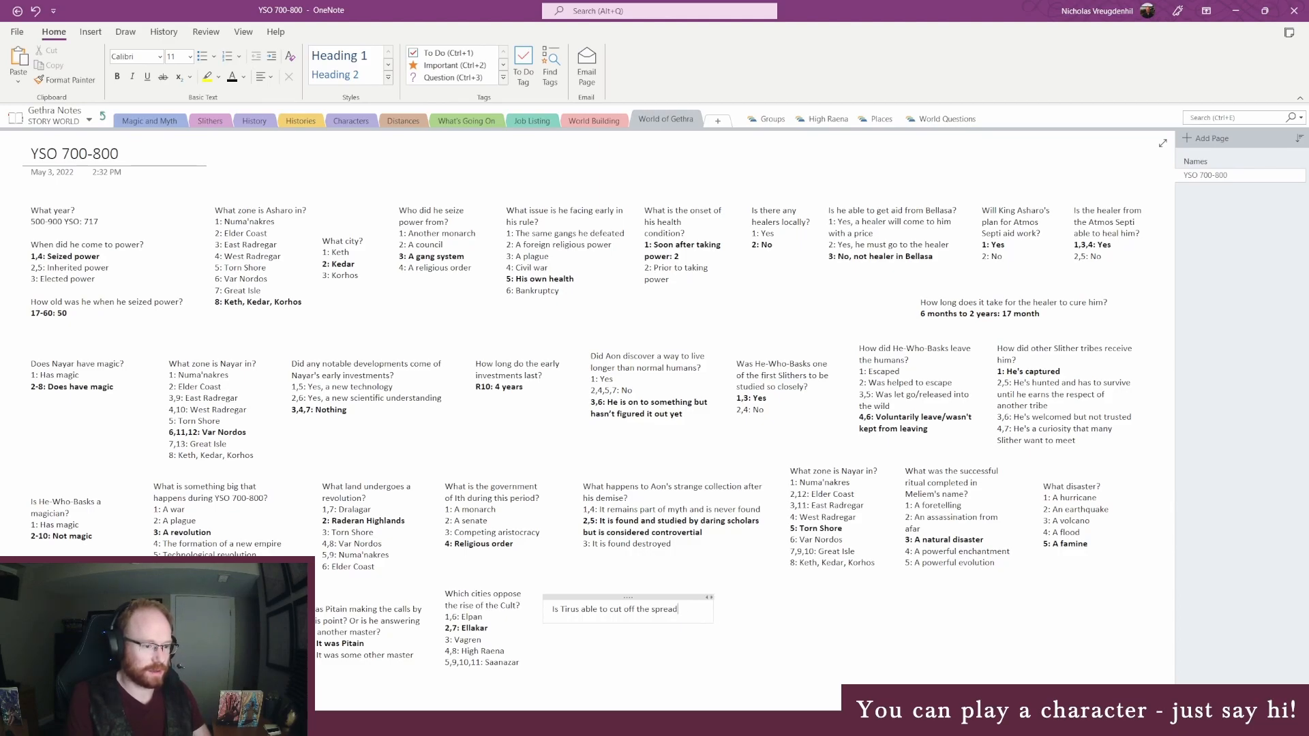
key("Return")
type("1: Yes 2: No")
Step: Switch to RANDOM.ORG and generate a random number between 1 and 2
key("alt+Tab")
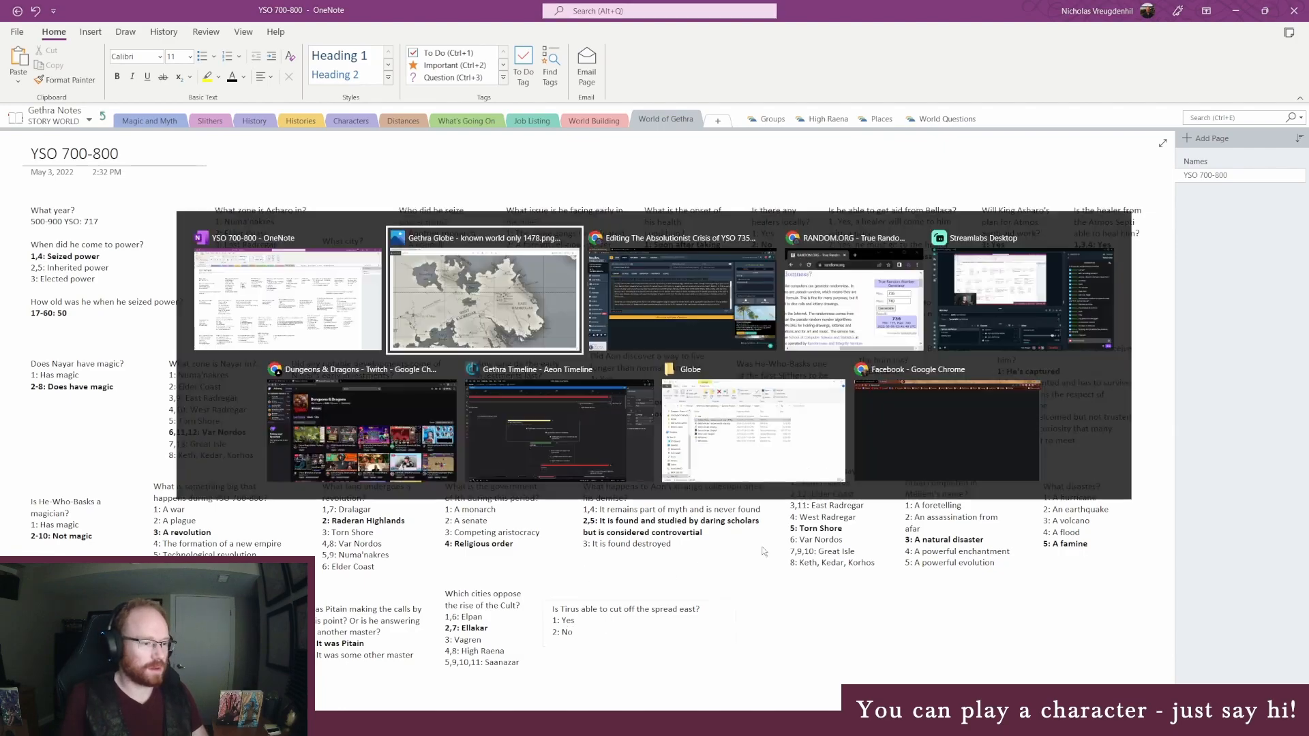
key("alt+Tab")
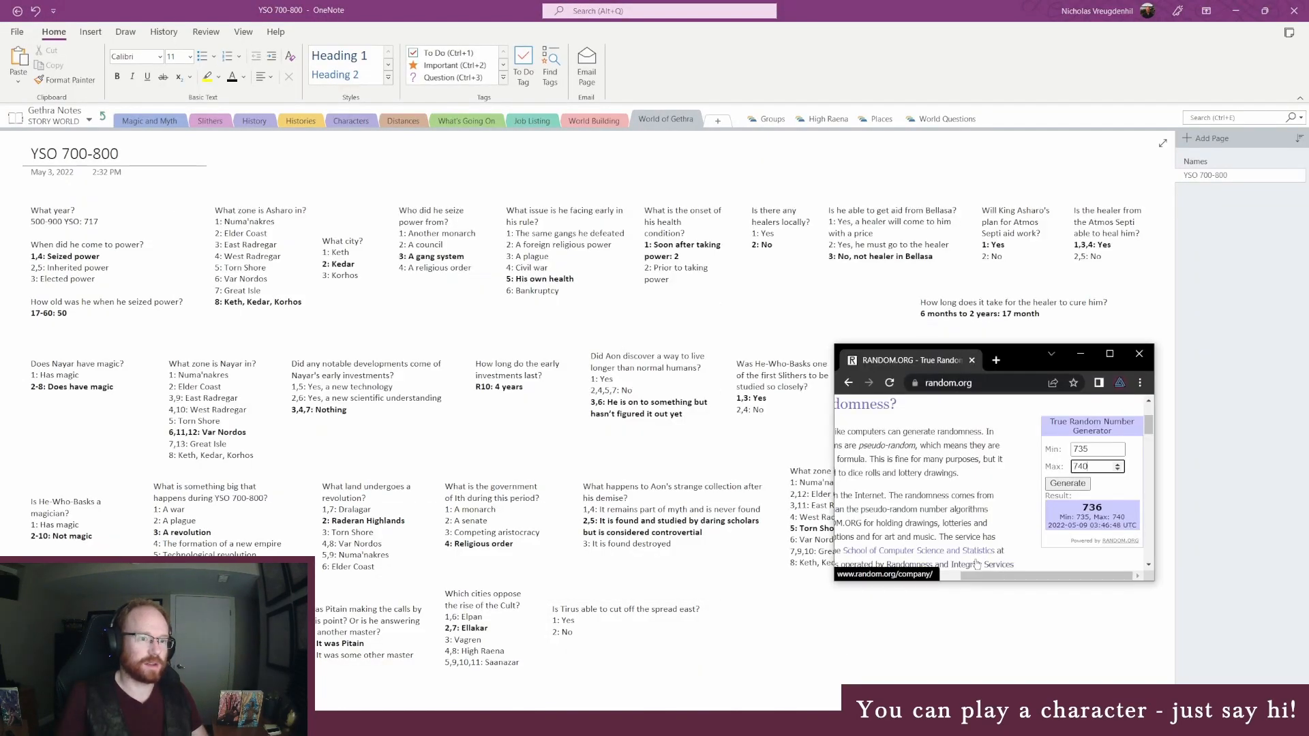
key("shift+Tab")
type("1")
key("Tab")
type("2")
key("Return")
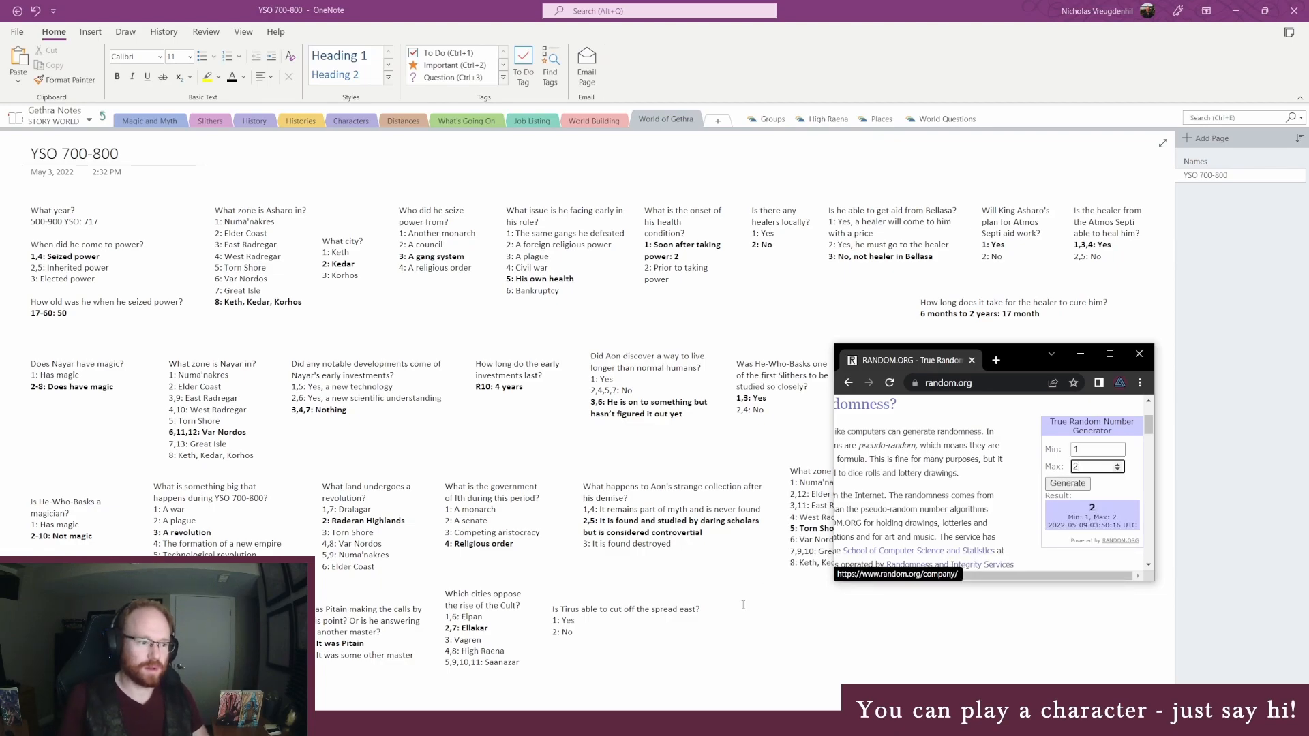
Step: Bold "2: No" in the Tirus note in OneNote and narrow the note so its question wraps onto two lines
left_click(547, 633)
left_click_drag(547, 632, 580, 632)
key("ctrl+b")
left_click(628, 623)
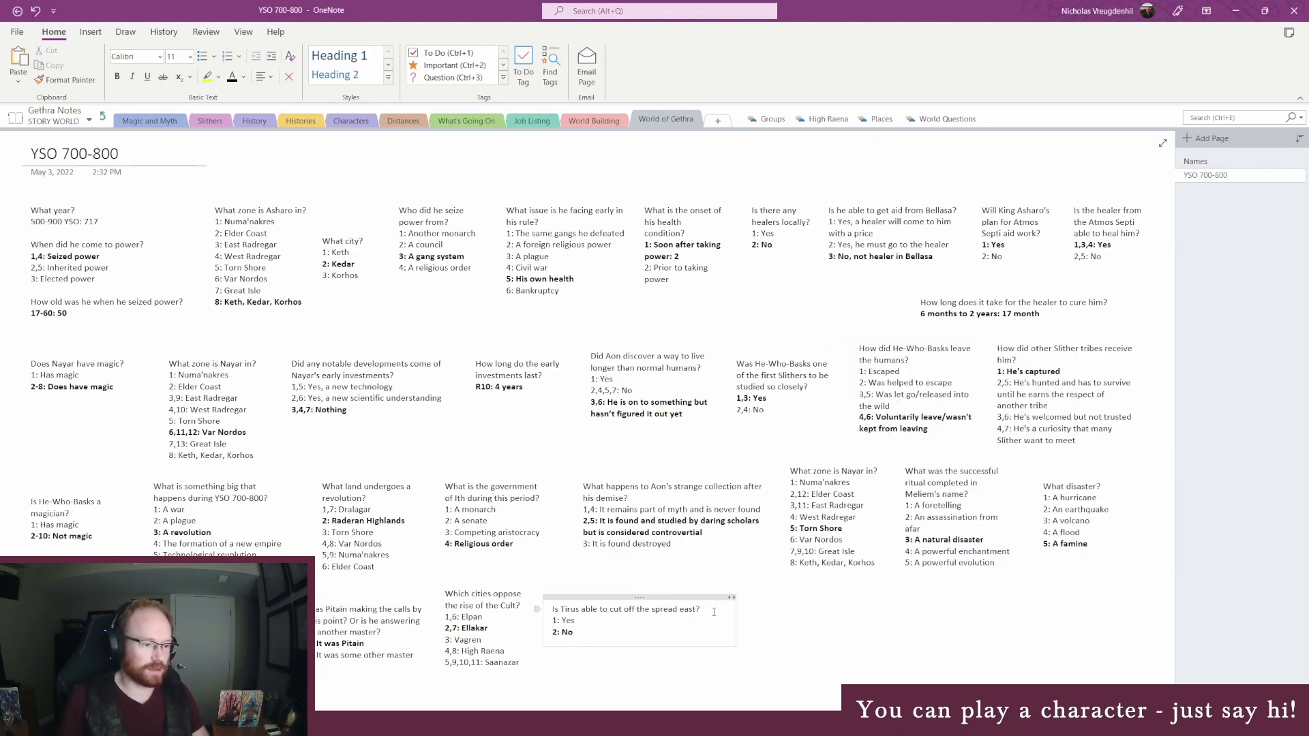
left_click_drag(735, 618, 640, 620)
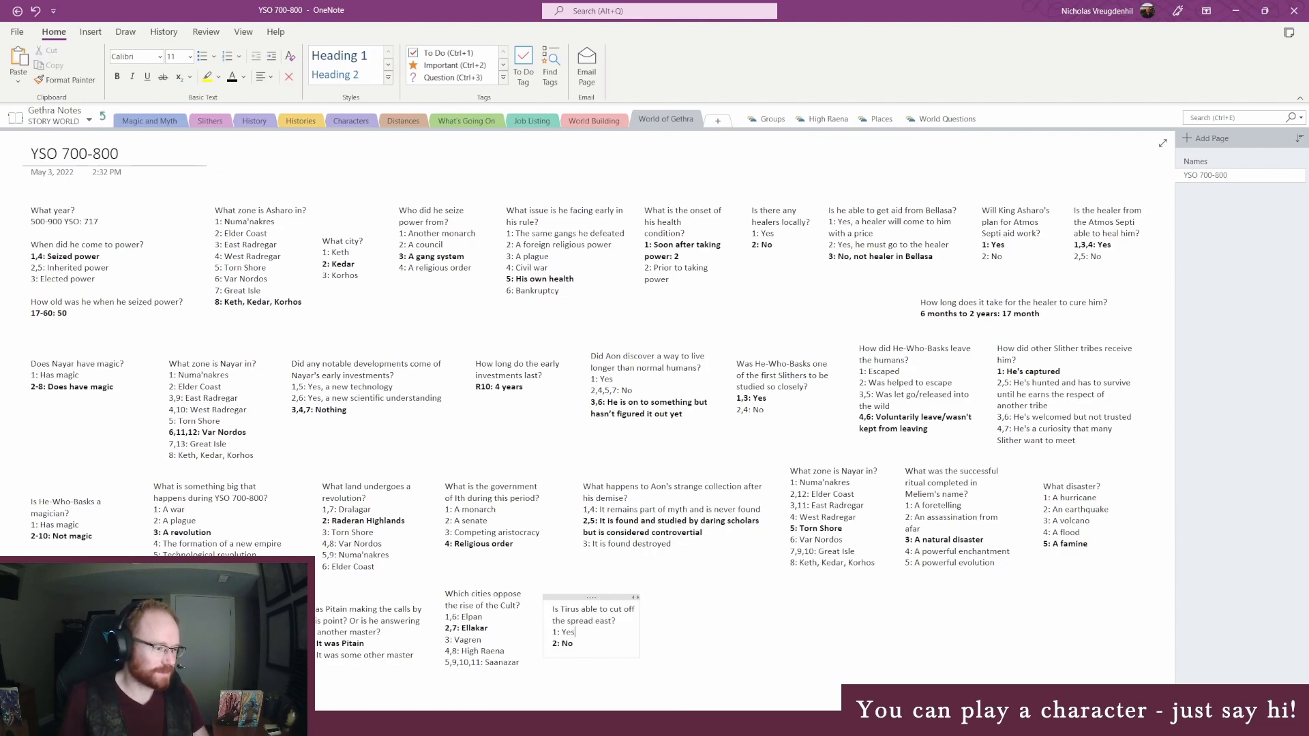
mouse_move(334, 723)
left_click(675, 623)
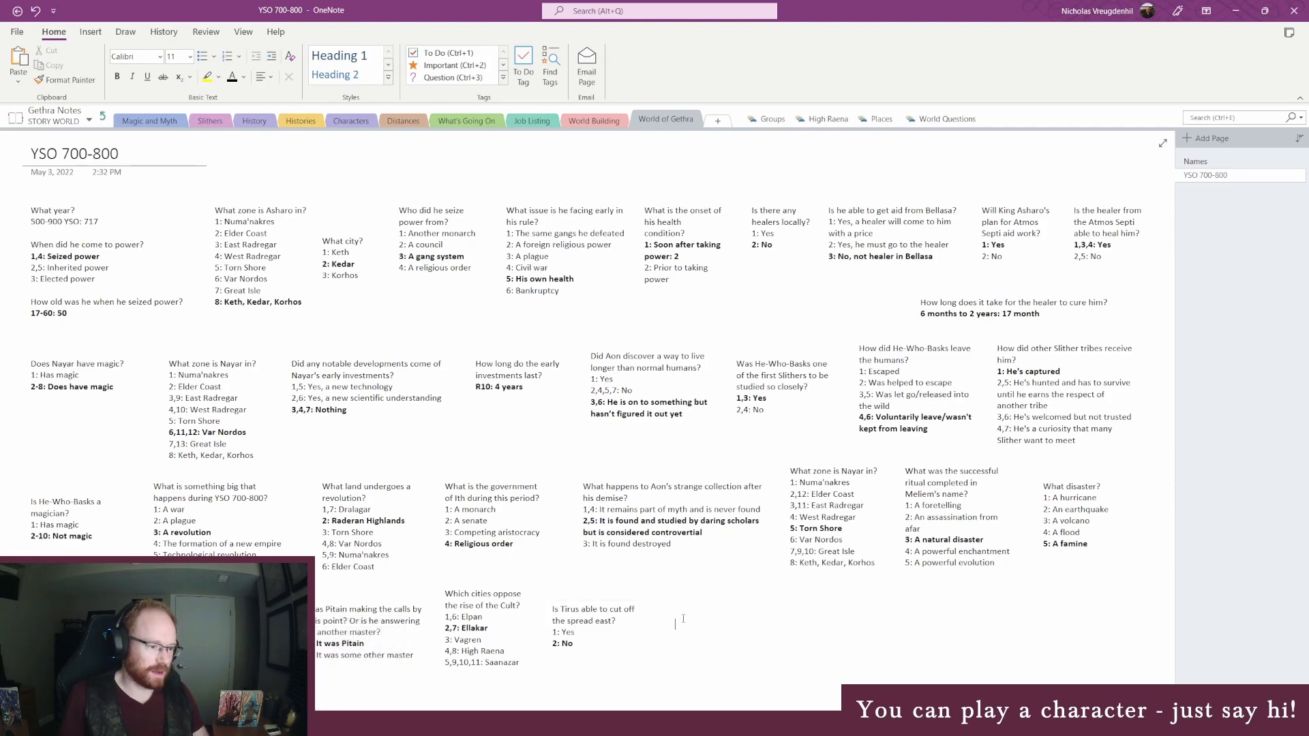
Step: Add a note beside the Tirus question asking "Which city had the most success for Bara Pitain?"
type("What")
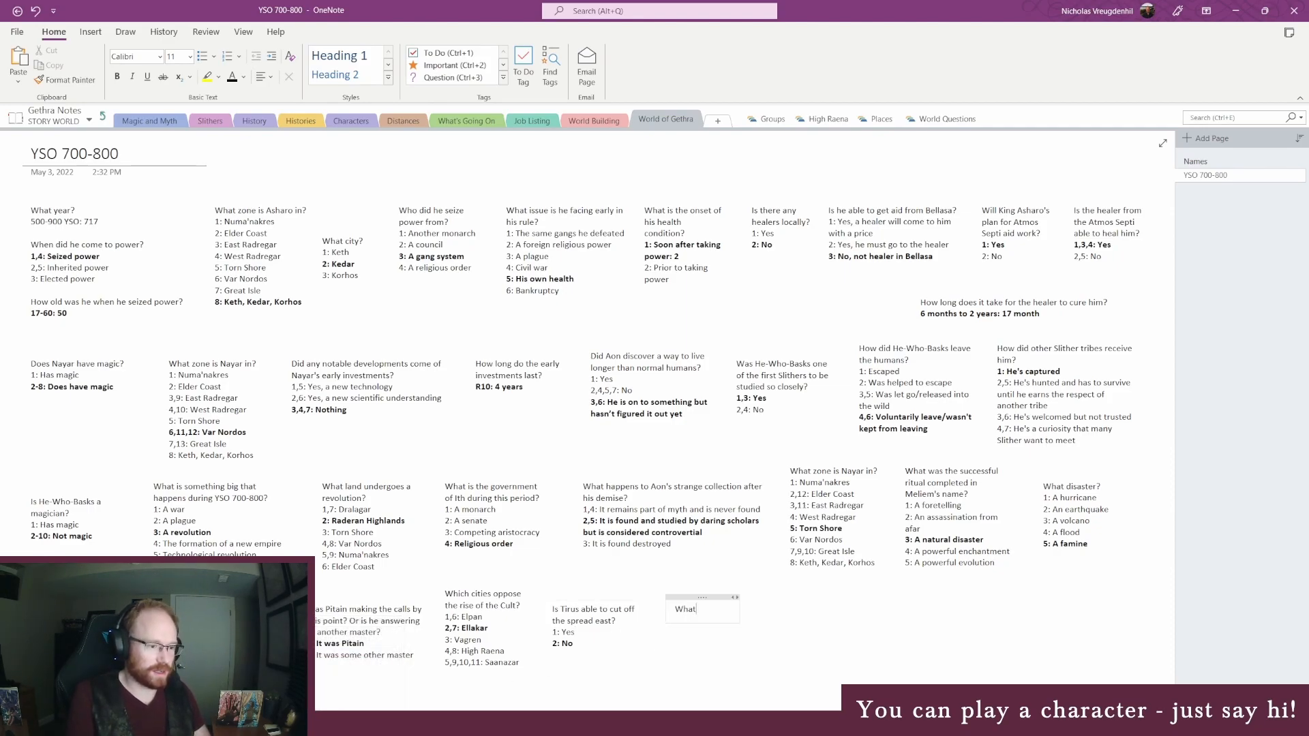
type("ch city")
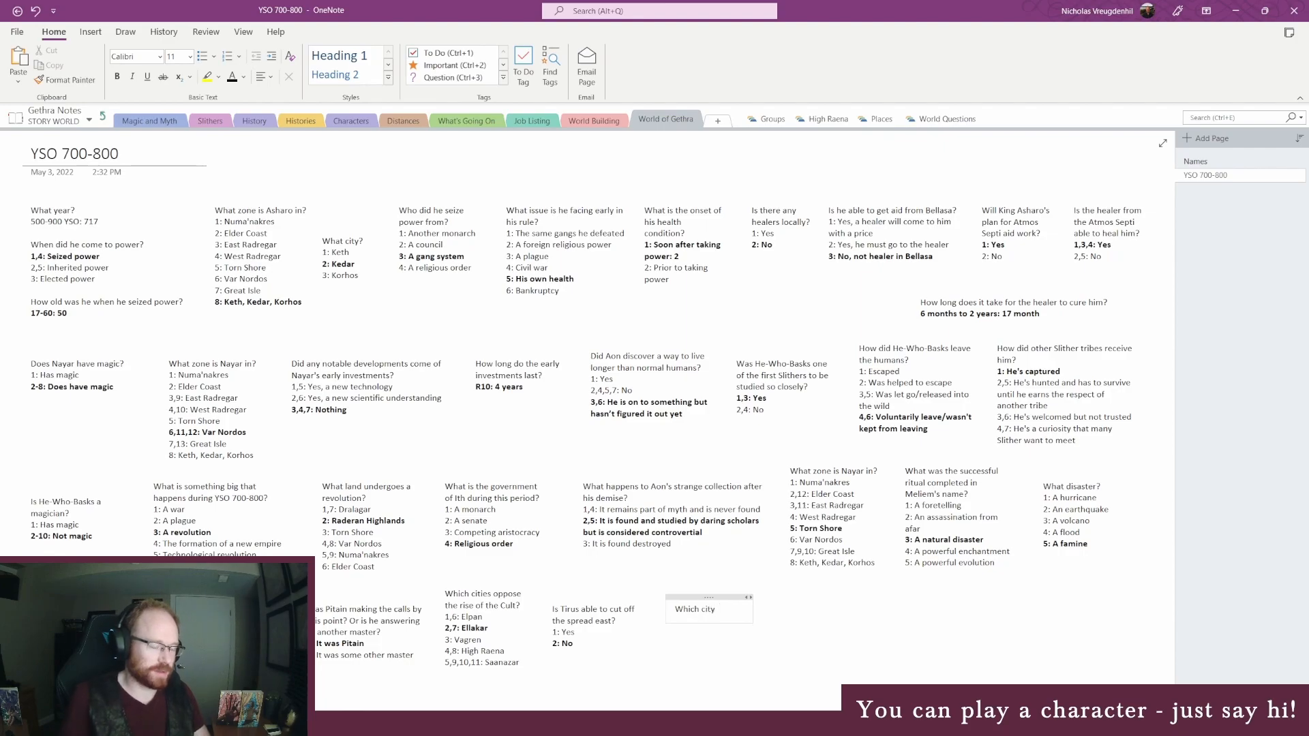
left_click_drag(701, 599, 686, 583)
type("had the most success")
type(" for Bara Pi")
type("tain? ")
Step: List the options 1: Elpan, 2: Vagren, 3: High Raena and 4: Saanazar, and narrow the note so its question wraps onto two lines
type("1: ")
type("Elpan")
key("Return")
type("2: Vagren ")
type("3: High Raen")
type("a")
key("Return")
type("Sa")
key("BackSpace")
key("BackSpace")
type("4")
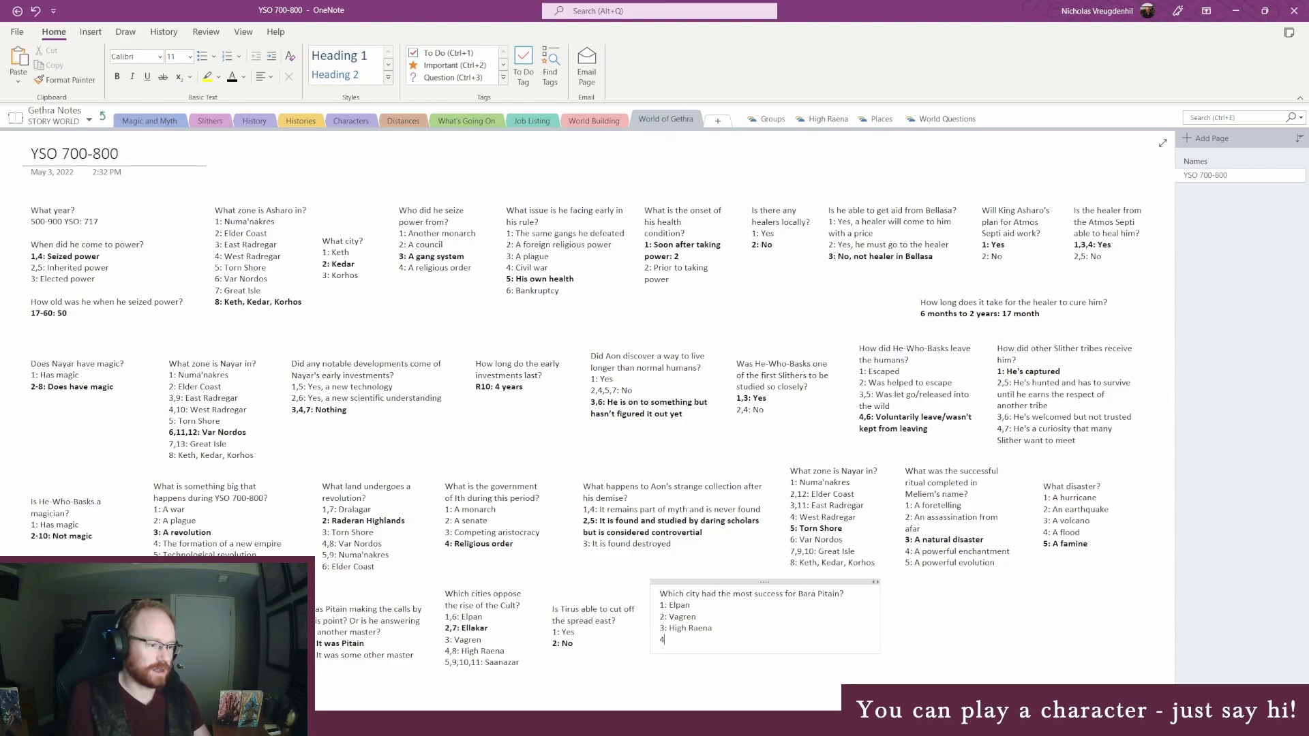
type(": Saanazar")
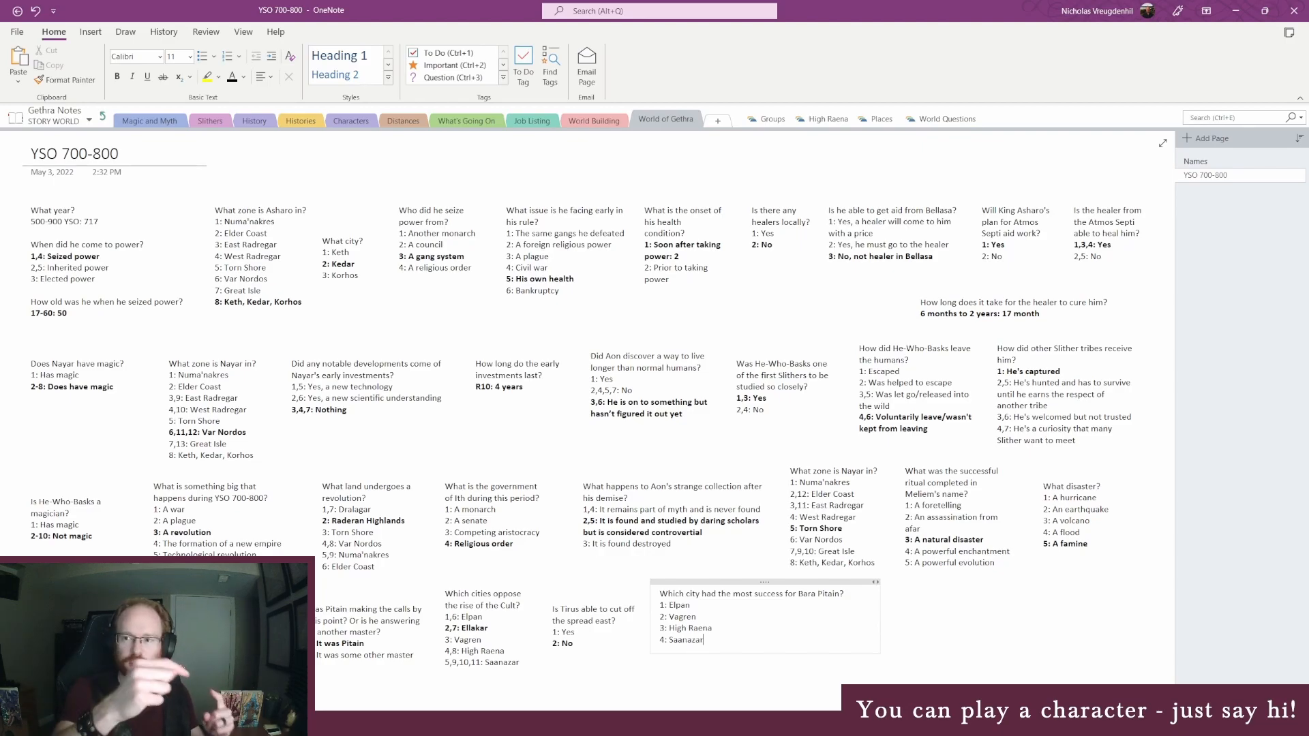
left_click_drag(881, 627, 754, 643)
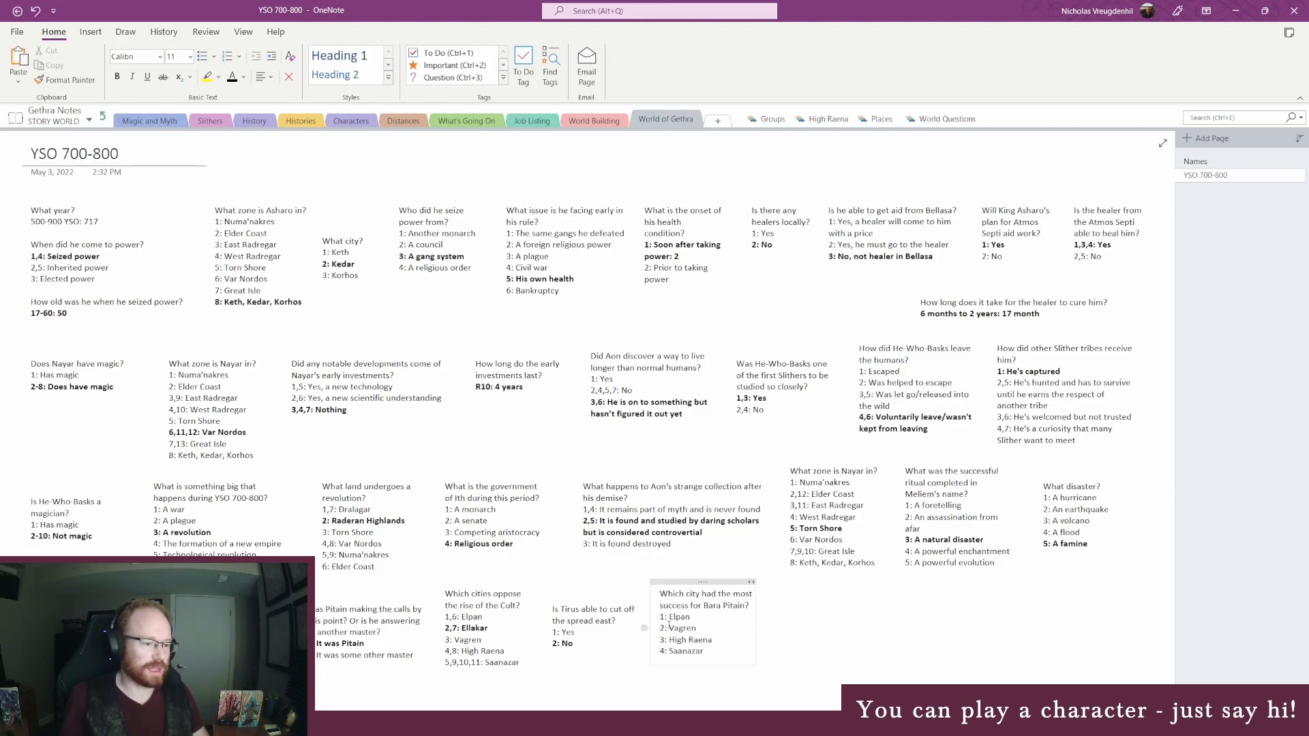
Step: Add second roll numbers to the city options: 5 for Elpan, 6 for Vagren and 7 for High Raena
left_click(664, 617)
type(",5")
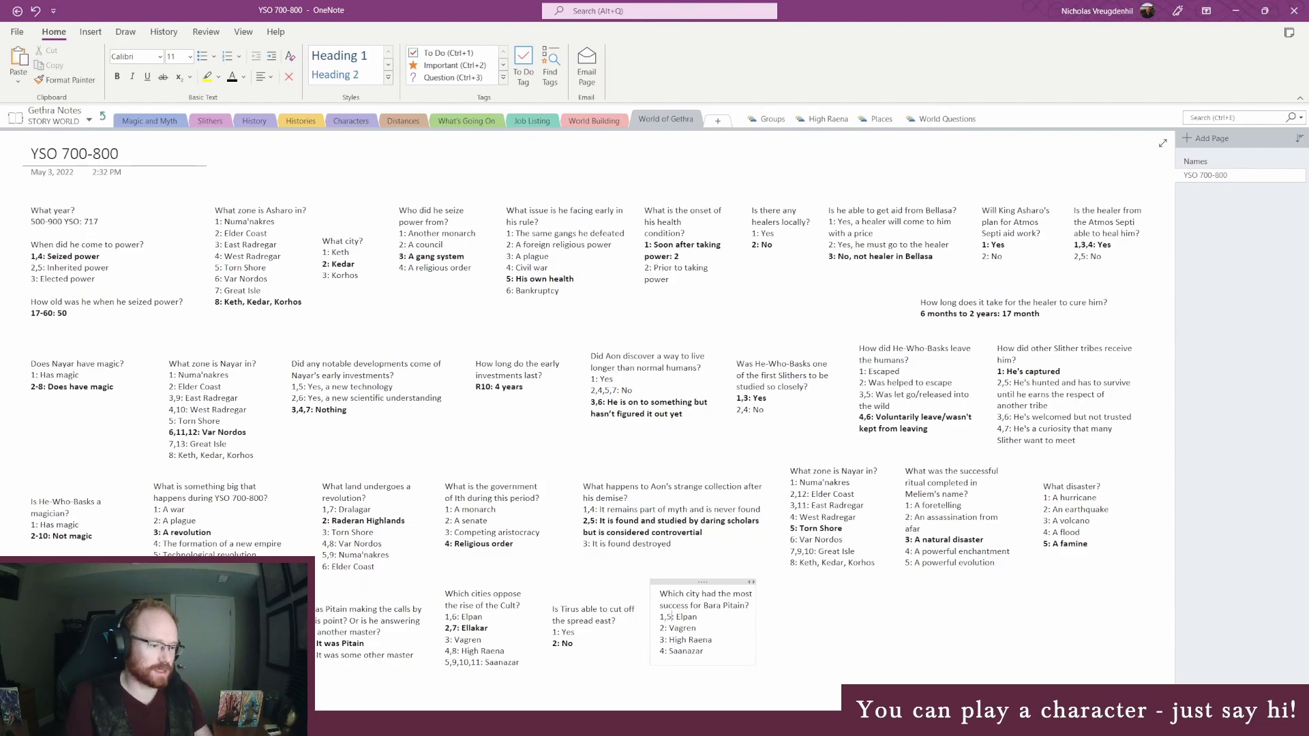
left_click(664, 628)
type(",6")
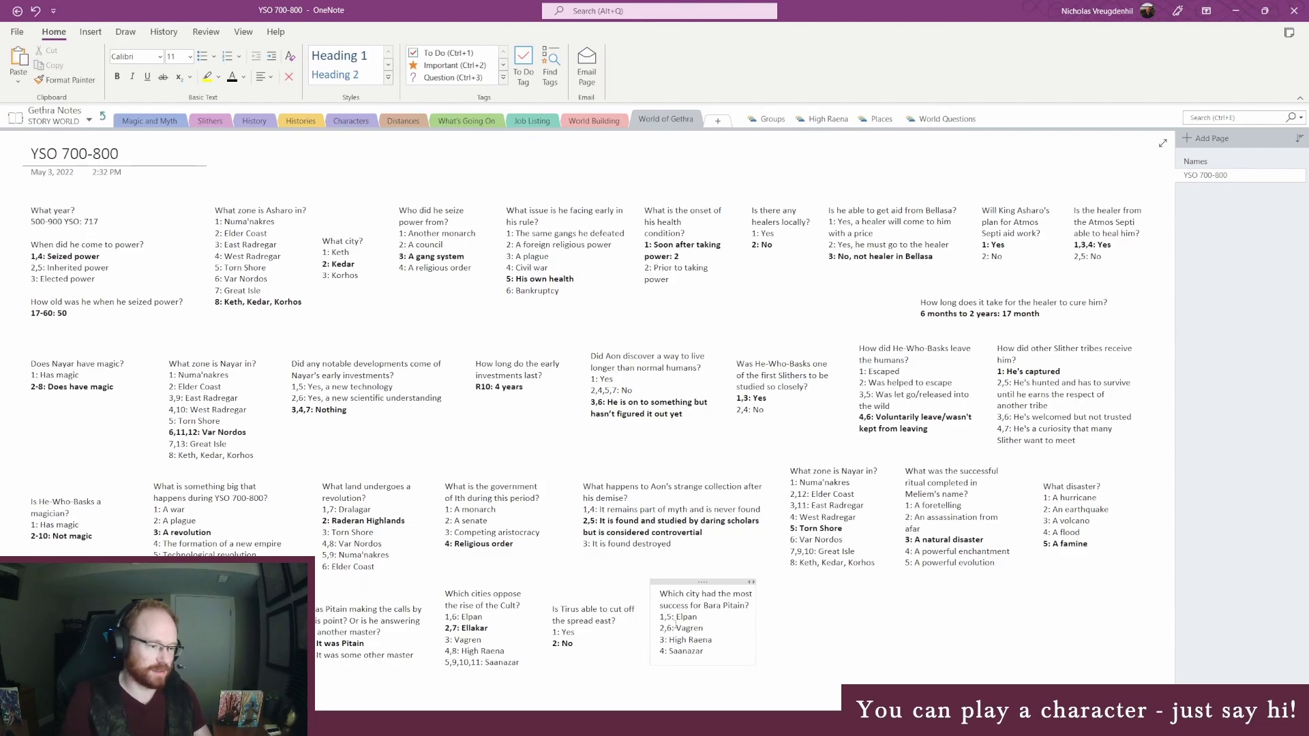
left_click(665, 639)
type(",7")
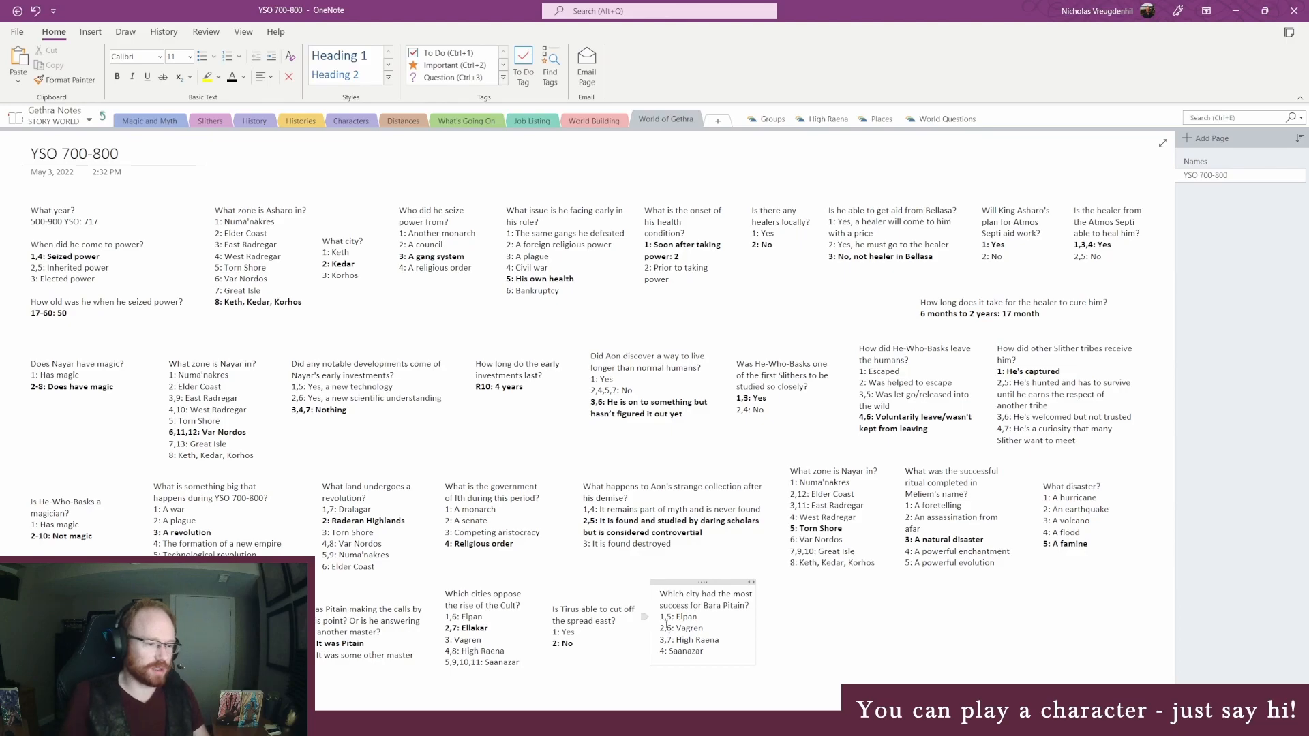
Step: Switch to RANDOM.ORG and generate a random number between 1 and 7
left_click(262, 723)
left_click(344, 665)
key("BackSpace")
type("7")
key("Return")
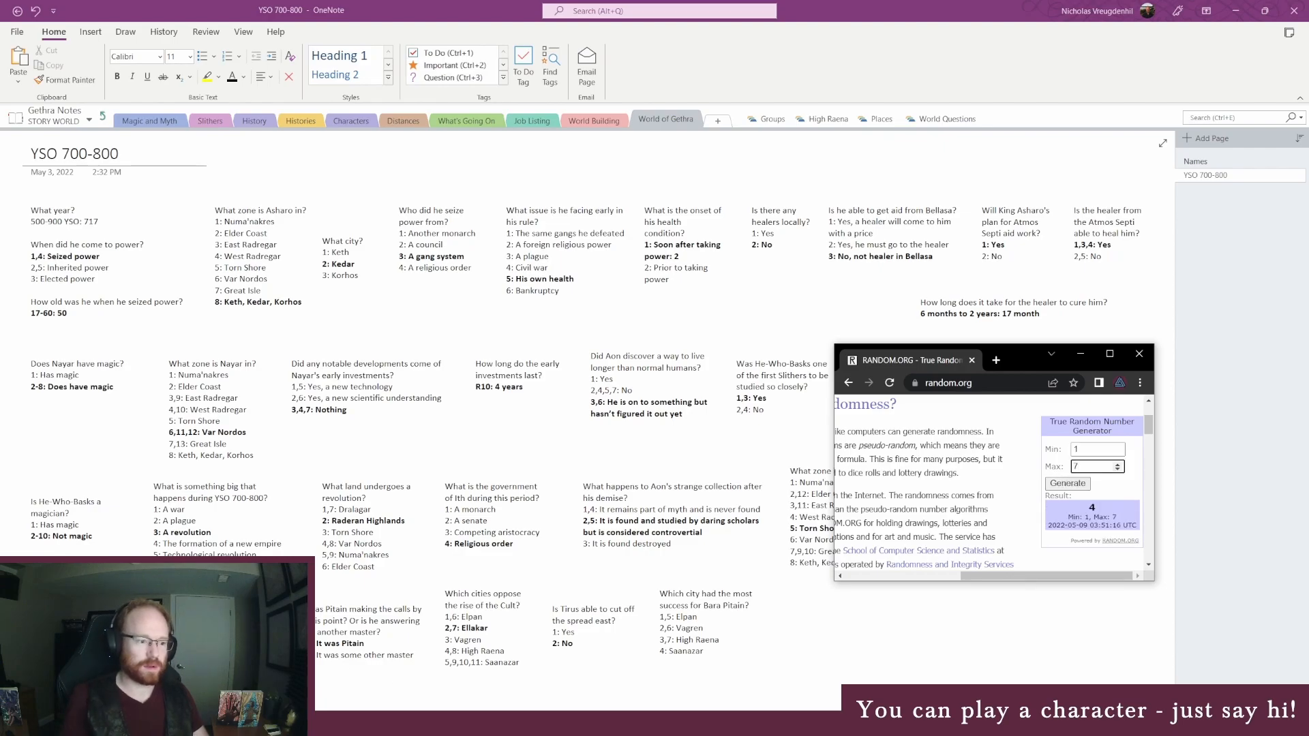
Step: Bold "4: Saanazar" in the city success note in OneNote
left_click(742, 633)
left_click(645, 651)
key("ctrl+b")
left_click(677, 644)
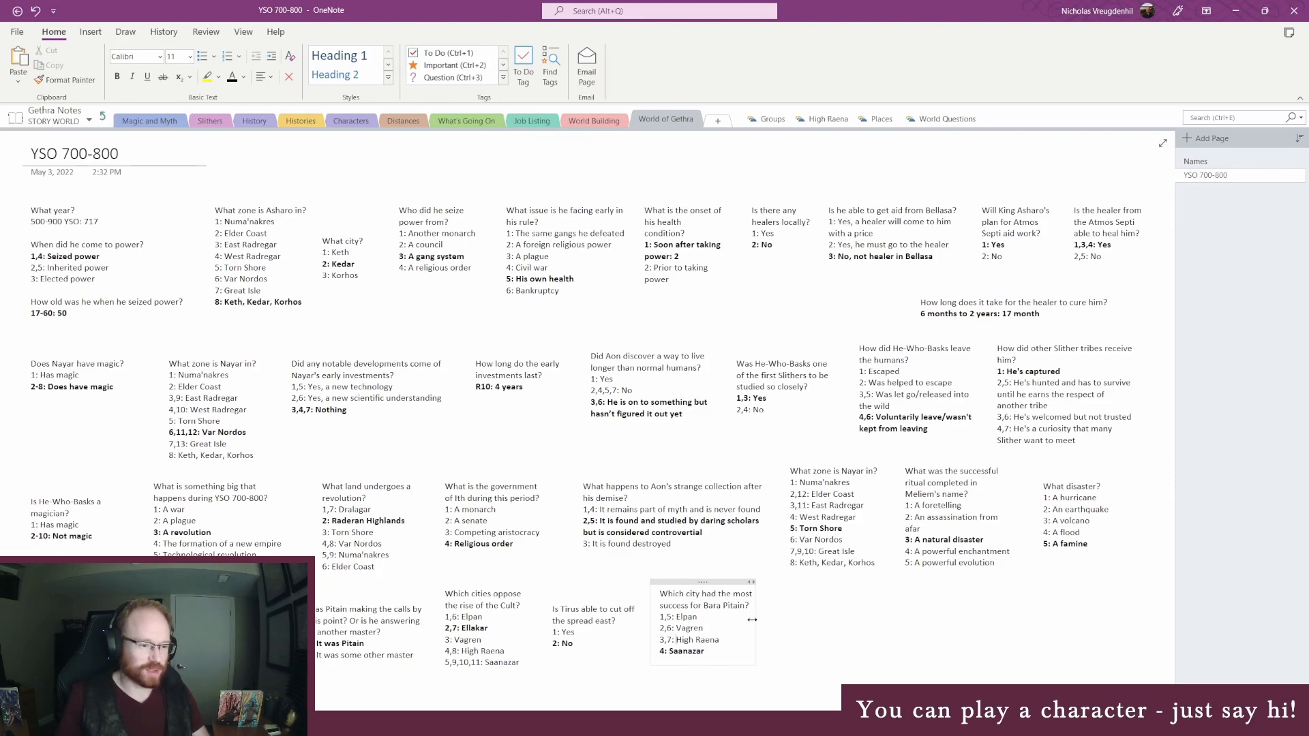
left_click(795, 604)
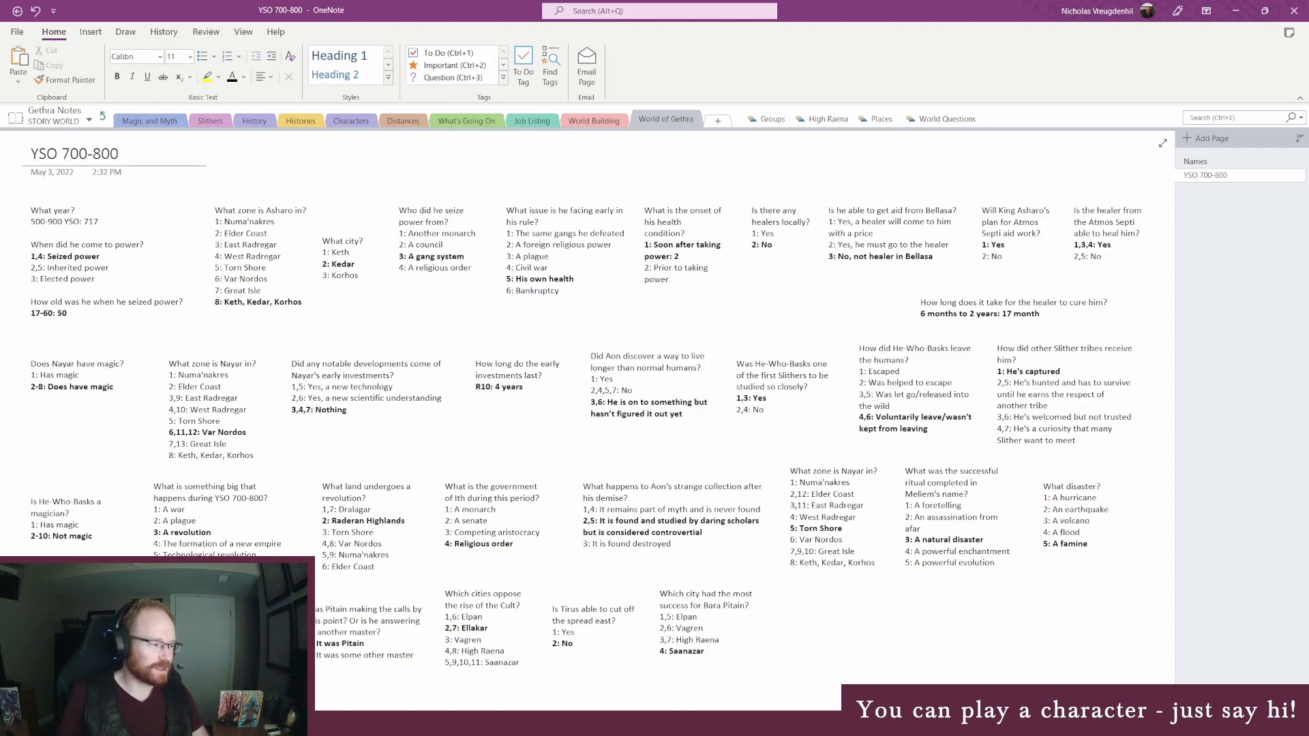
Step: Switch to the World Anvil article and continue the Tirus paragraph with "While his initial attempts faltered,"
key("alt+Tab")
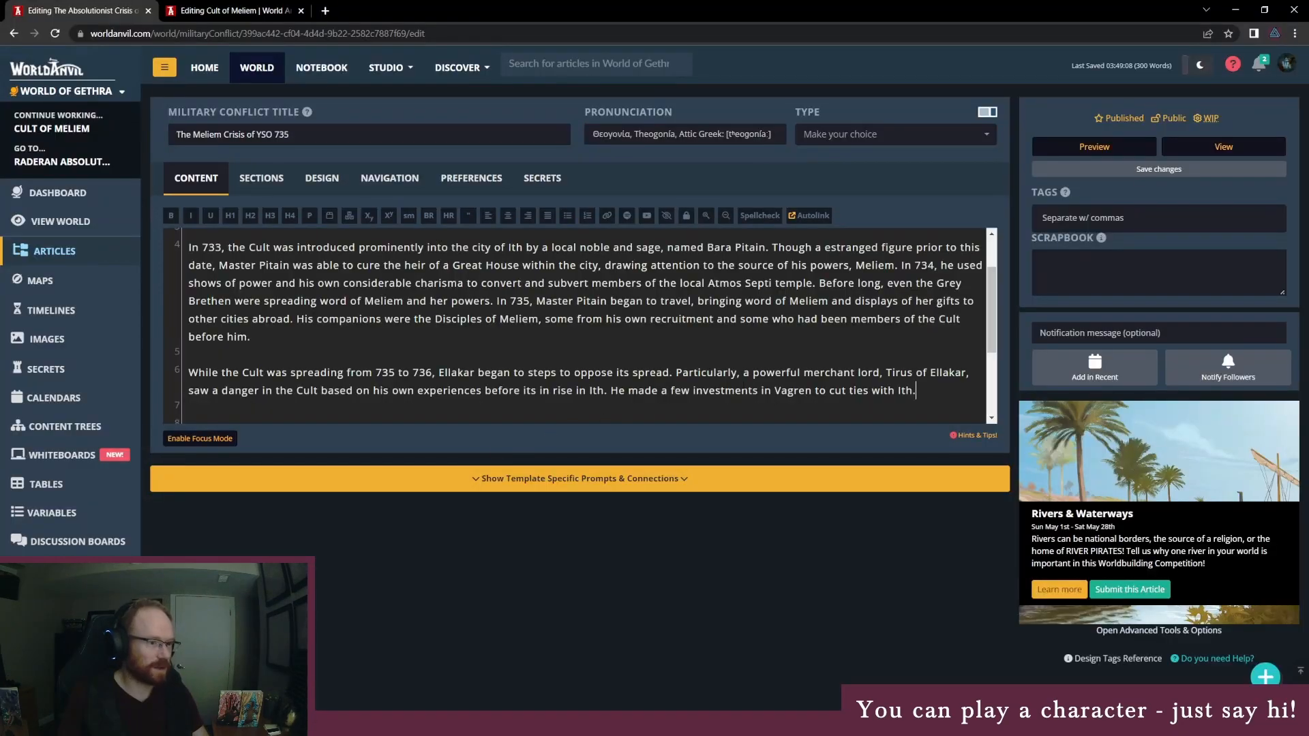
type("While his ")
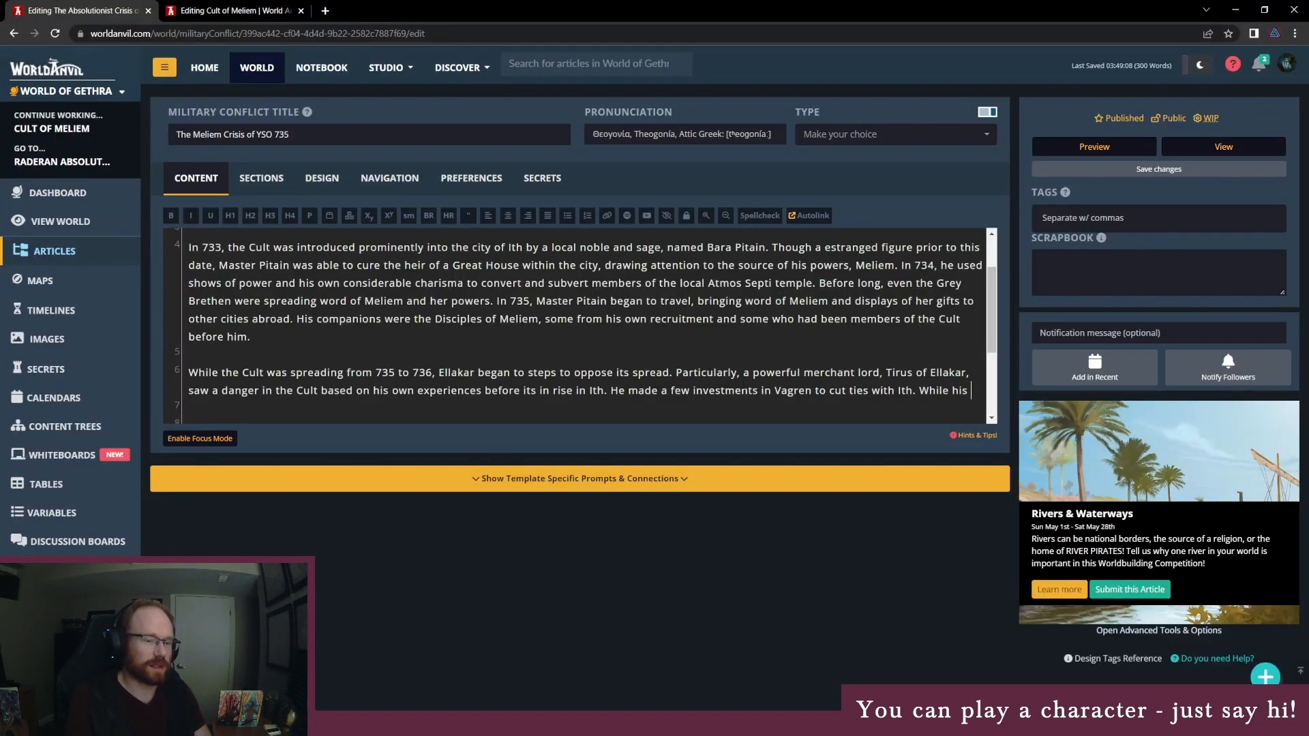
type("initial att")
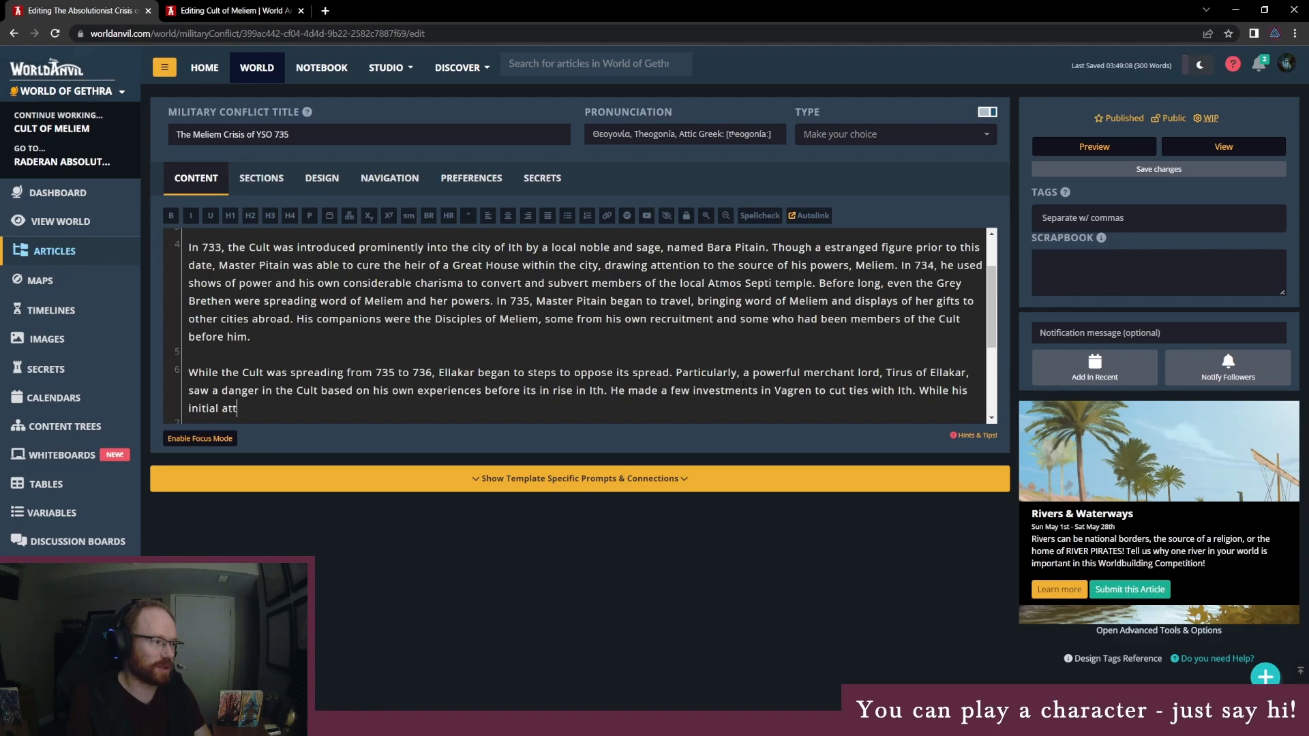
type("empts falt")
type("d, ")
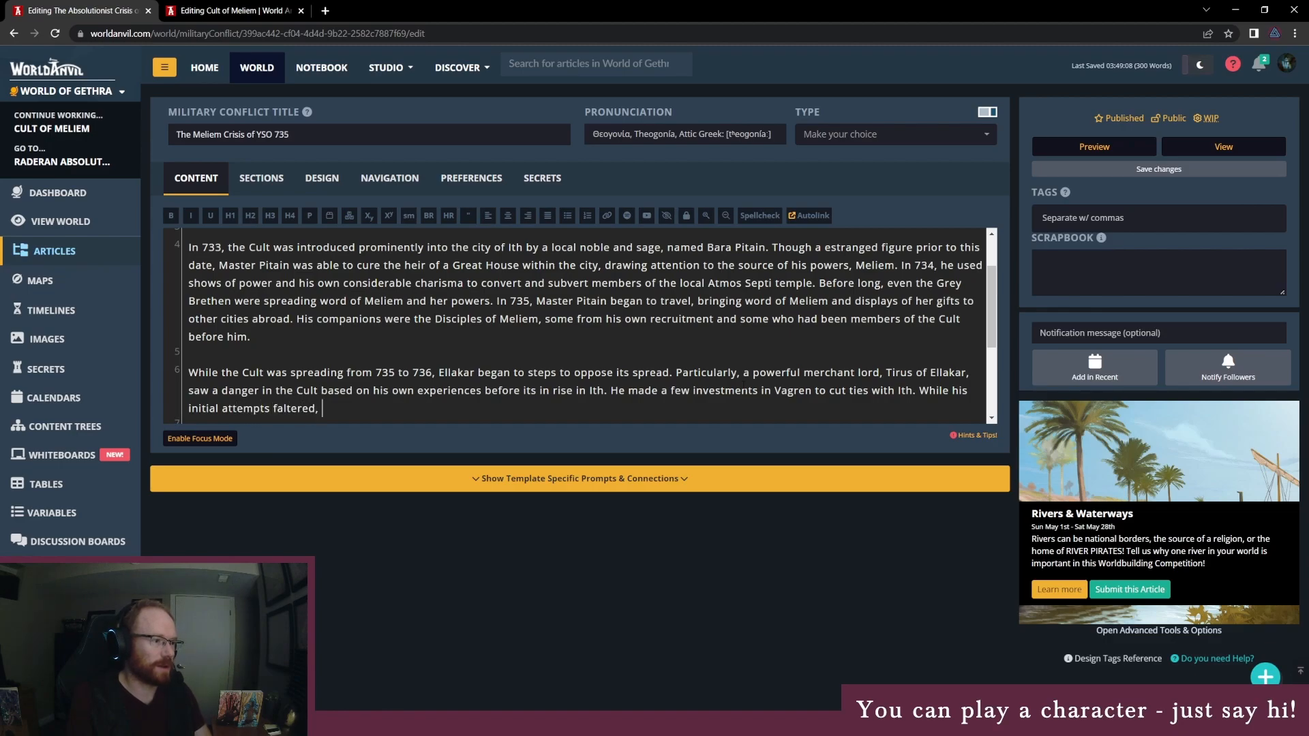
Step: Complete the sentence with "Pitain and the Cult's followers saw record conversions even in Saanazar, the heart of the Atmos Septi."
type("Pitain an")
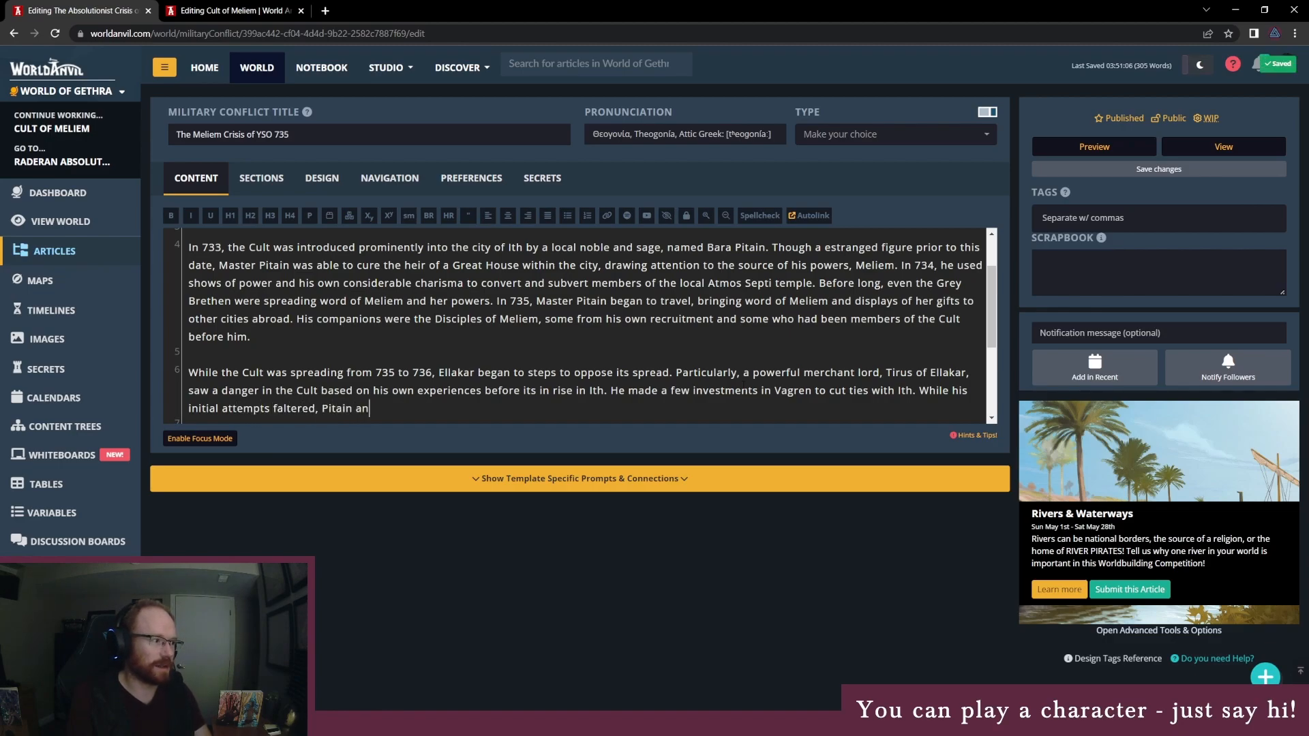
type("d the Cult")
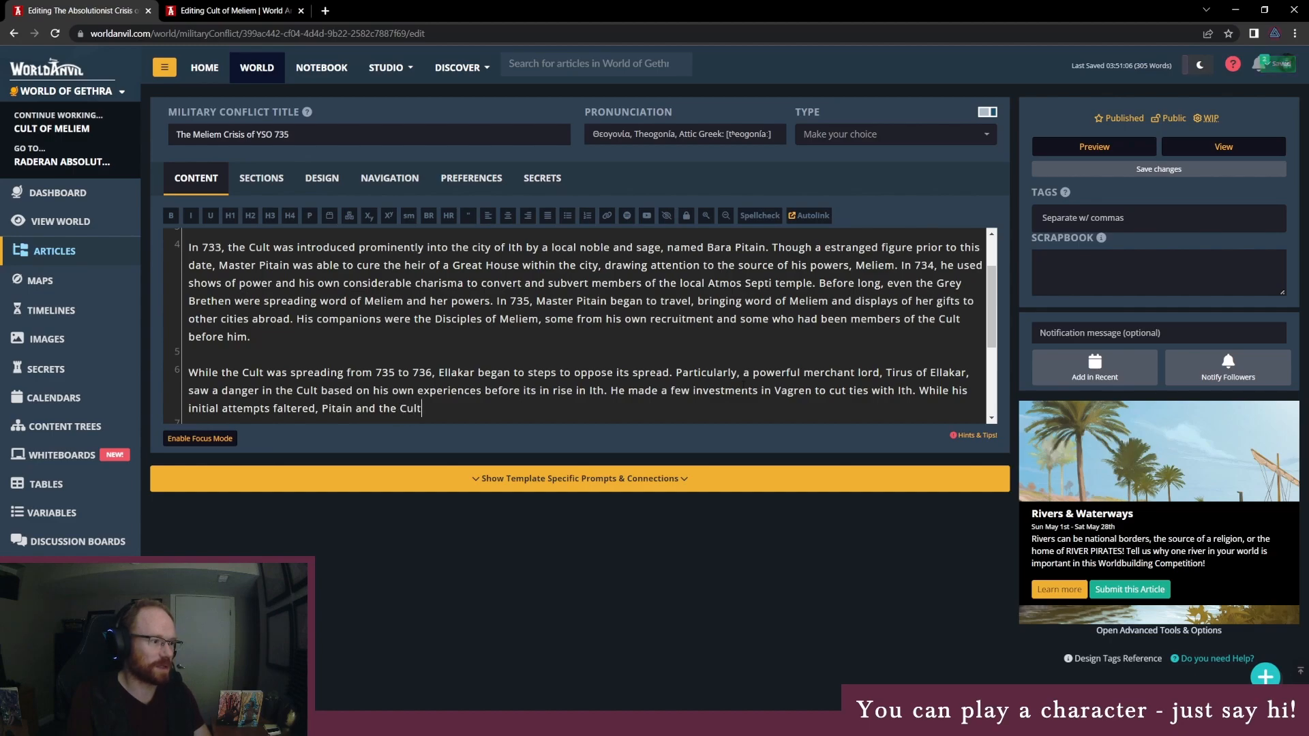
type("'s followers saw ")
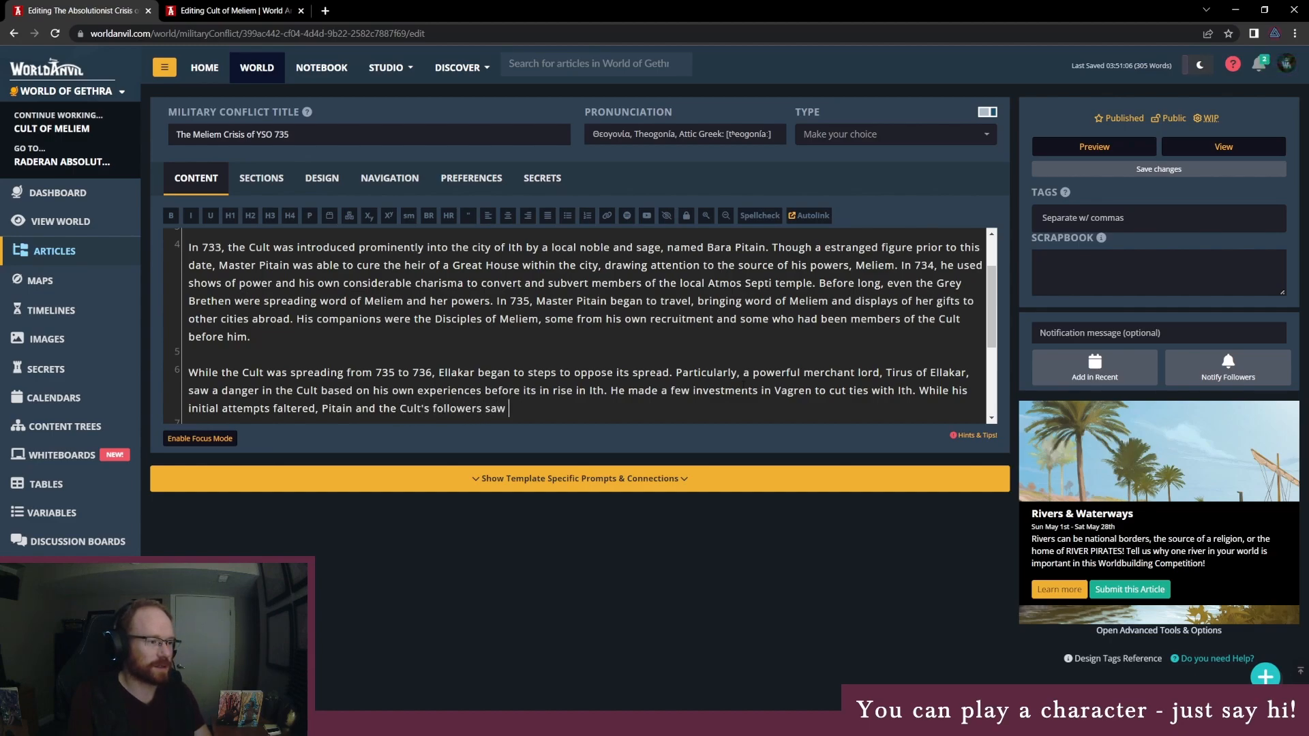
type("record conve")
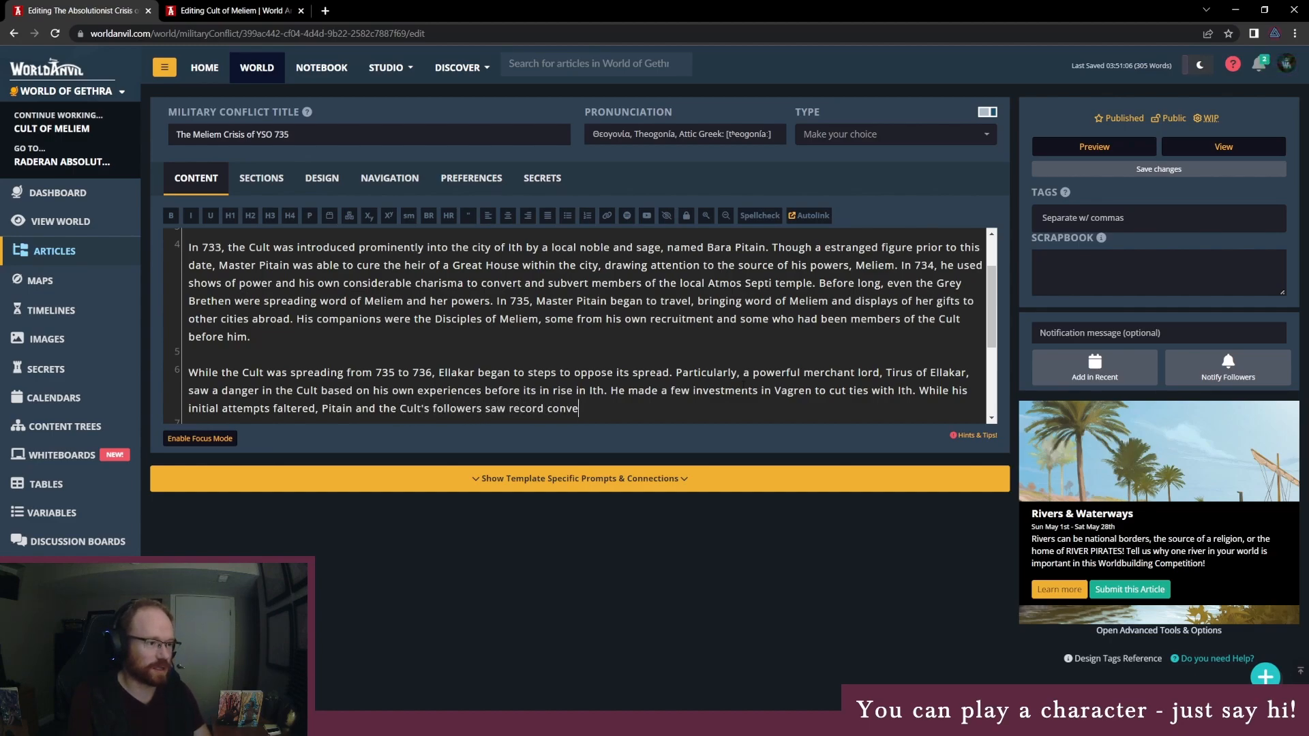
type("rsions even in Saanazar, the he")
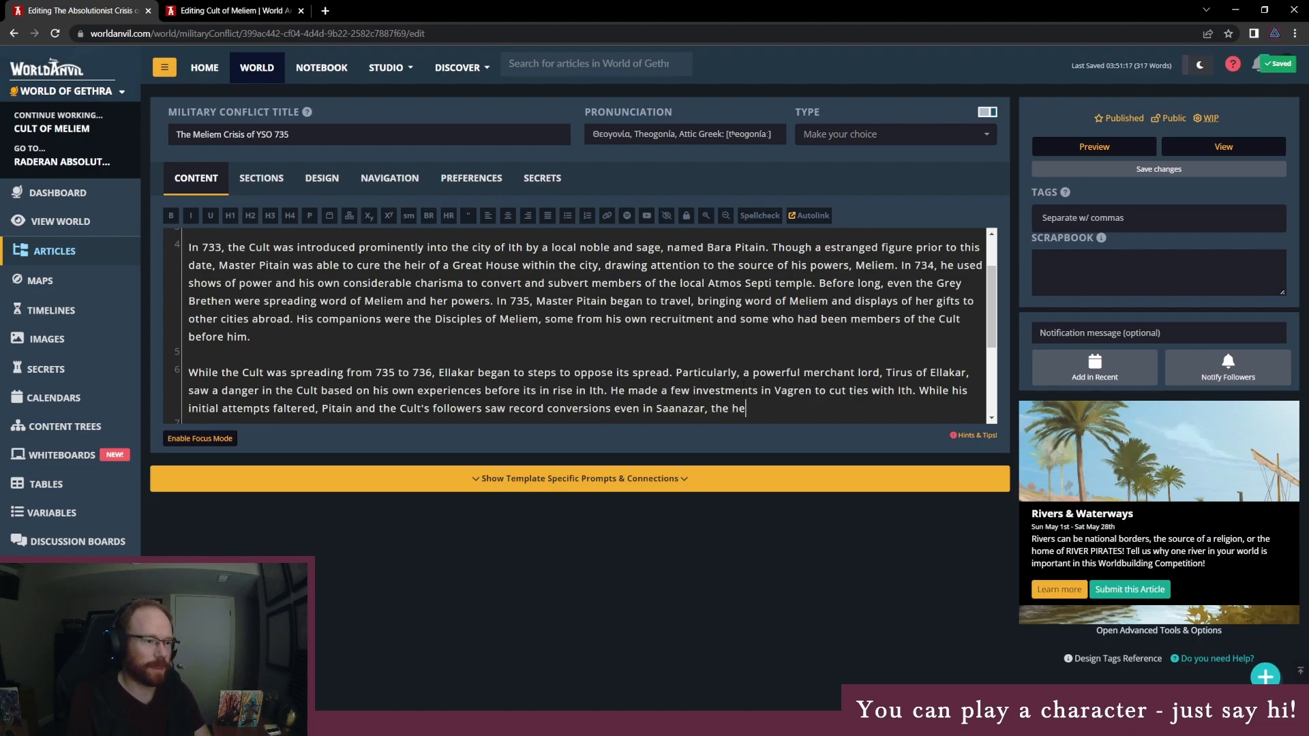
type("art of the Atmos Septi.")
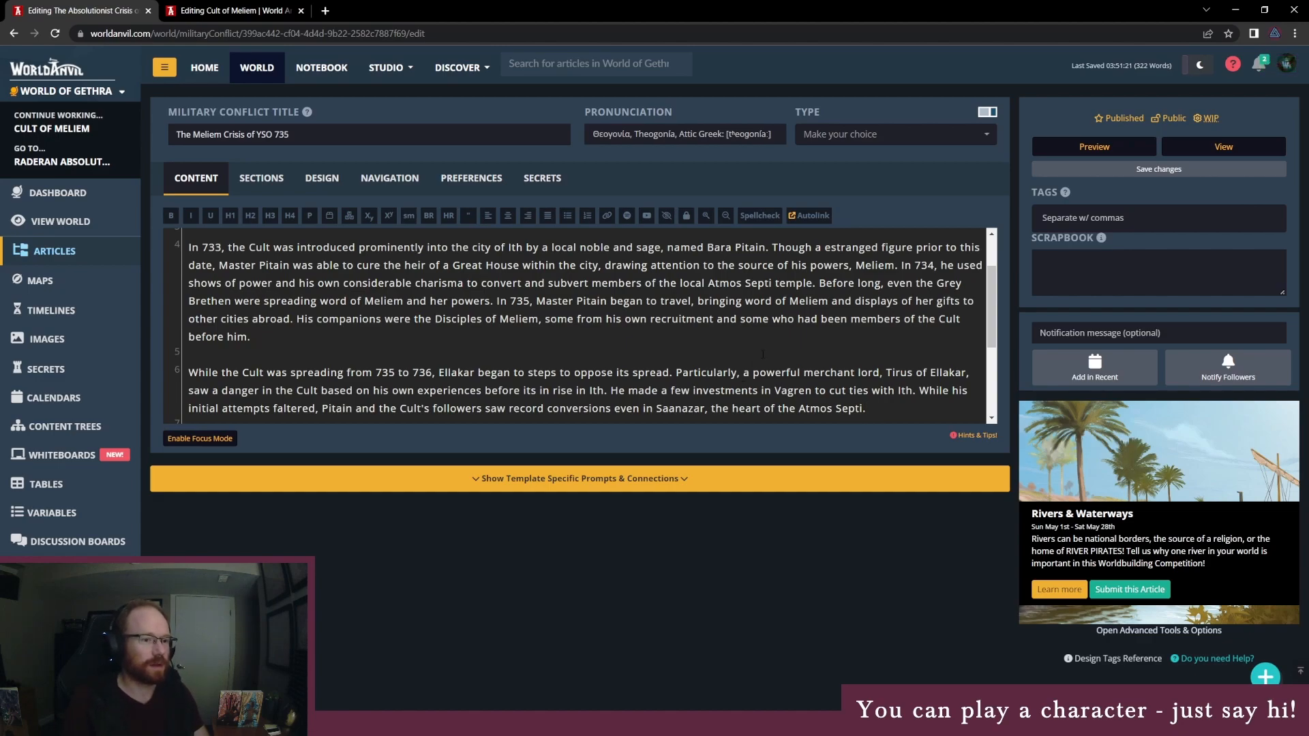
scroll(724, 373, "down", 3)
scroll(724, 374, "up", 1)
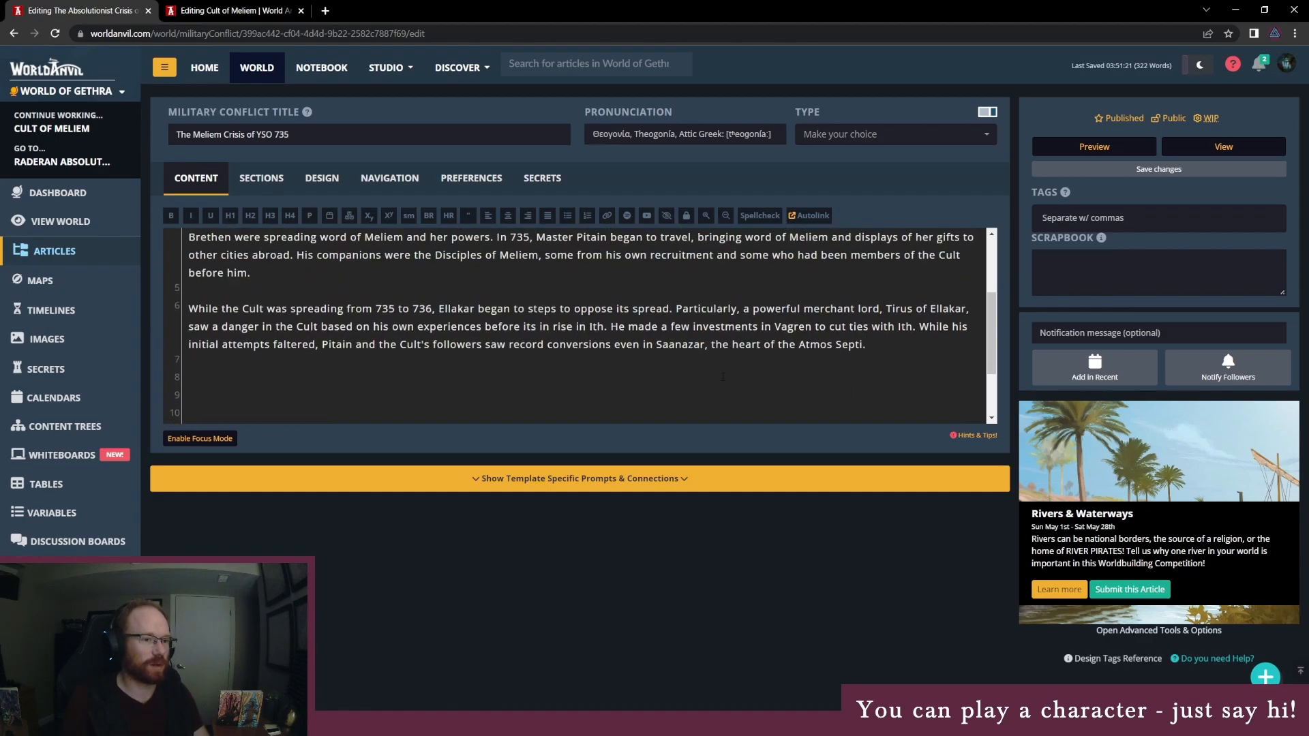
left_click(872, 346)
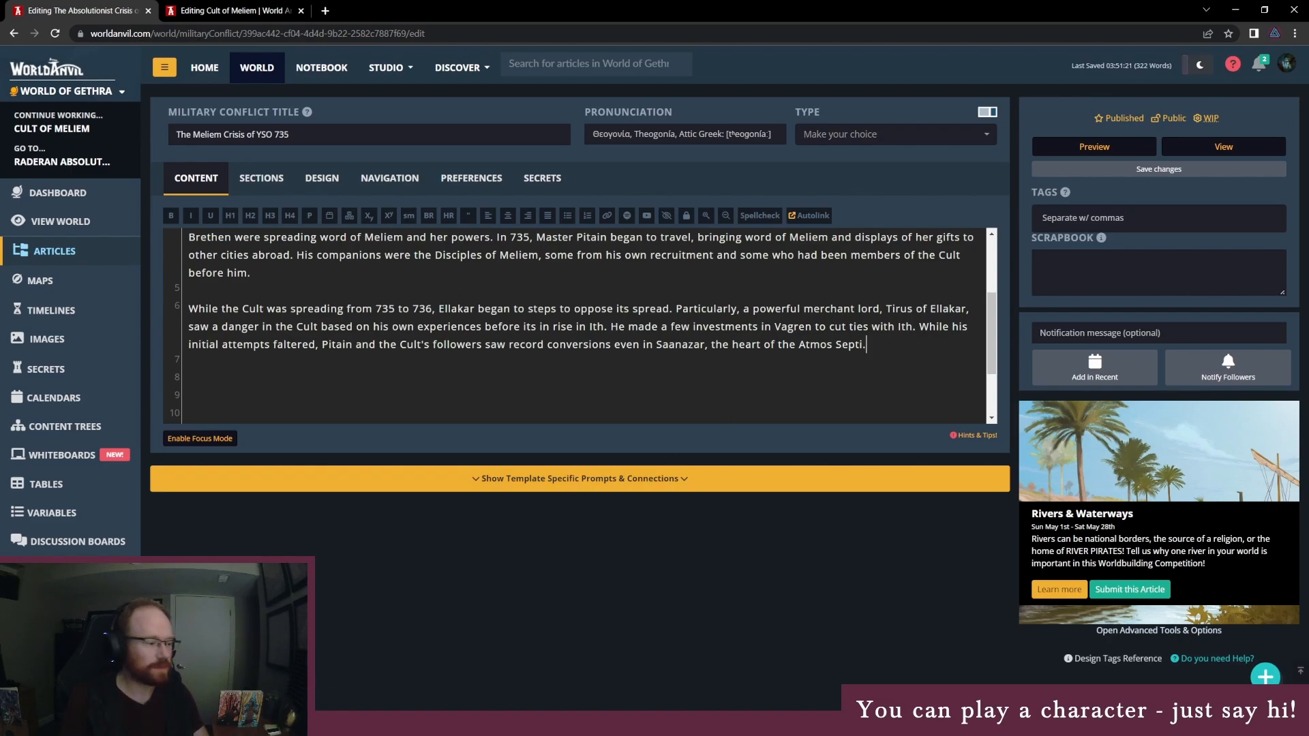
Step: Switch to OneNote and add a note beside the city success question asking "Is Meliem a character in Atmos Septi mythos?"
key("alt+Tab")
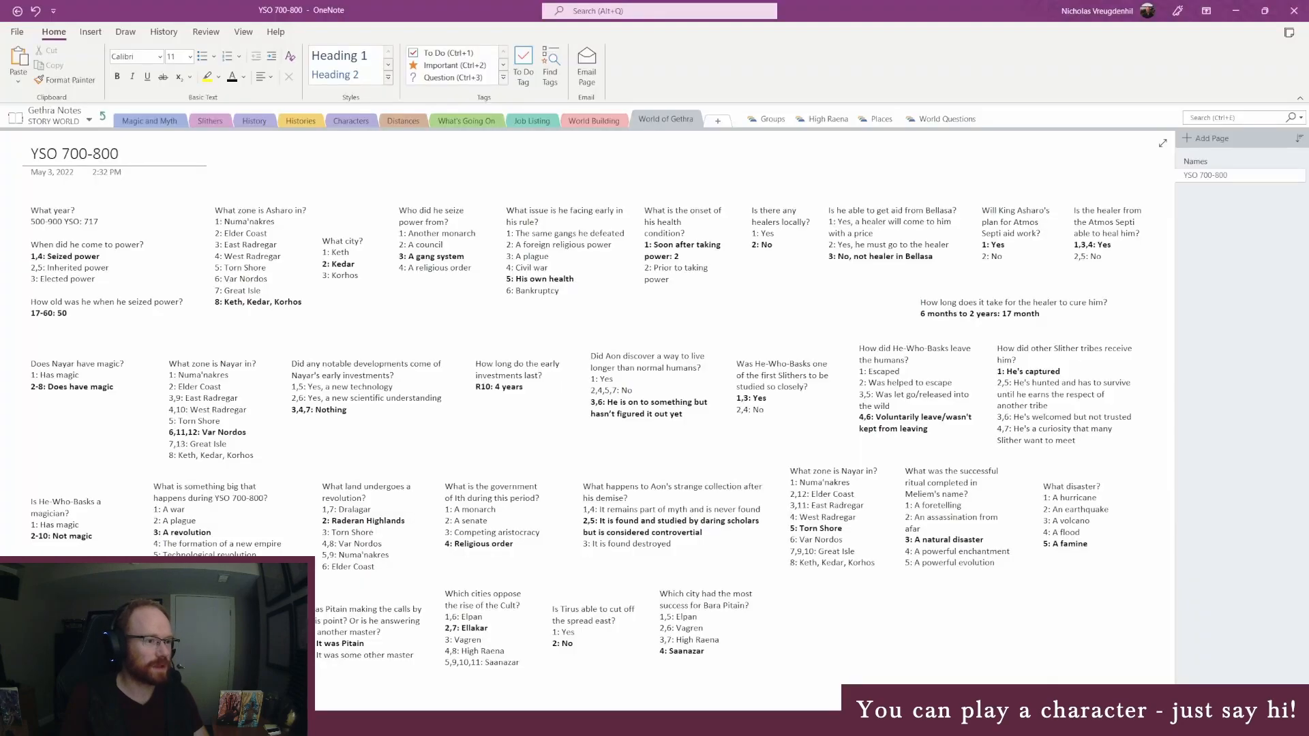
left_click(795, 604)
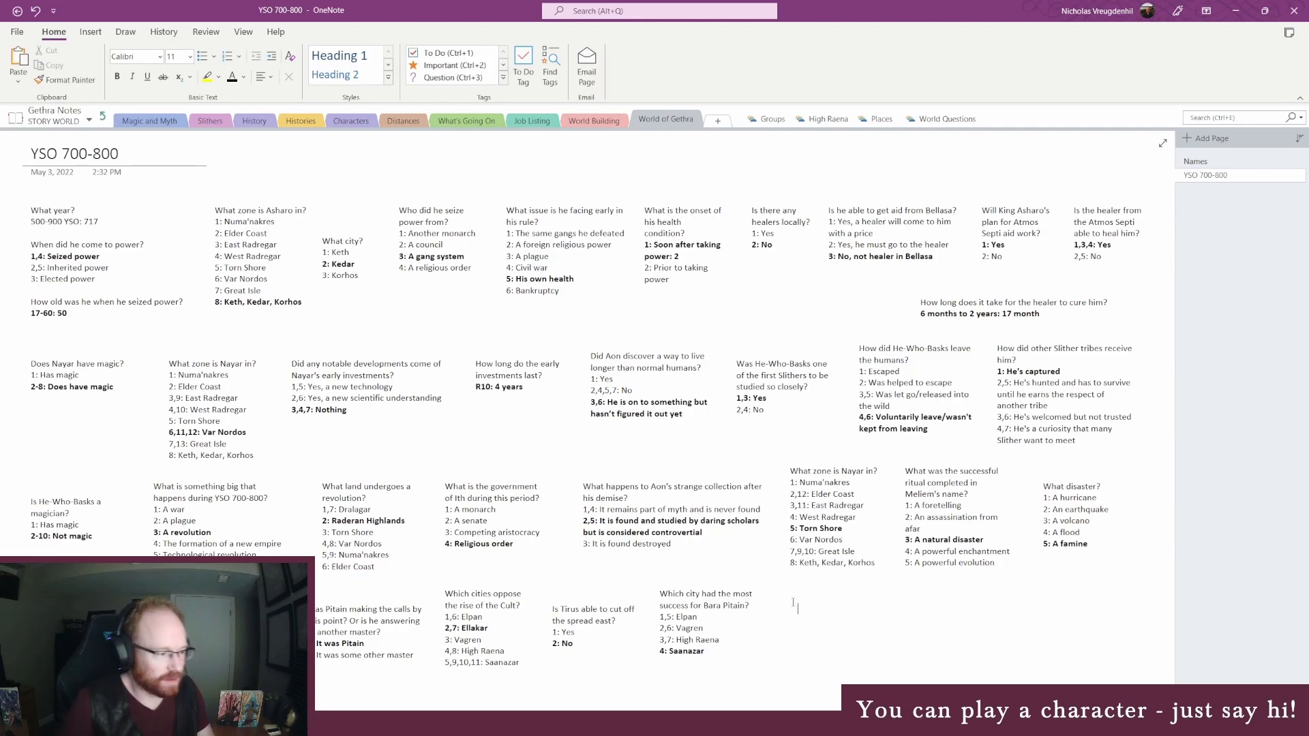
type("Is Meliem")
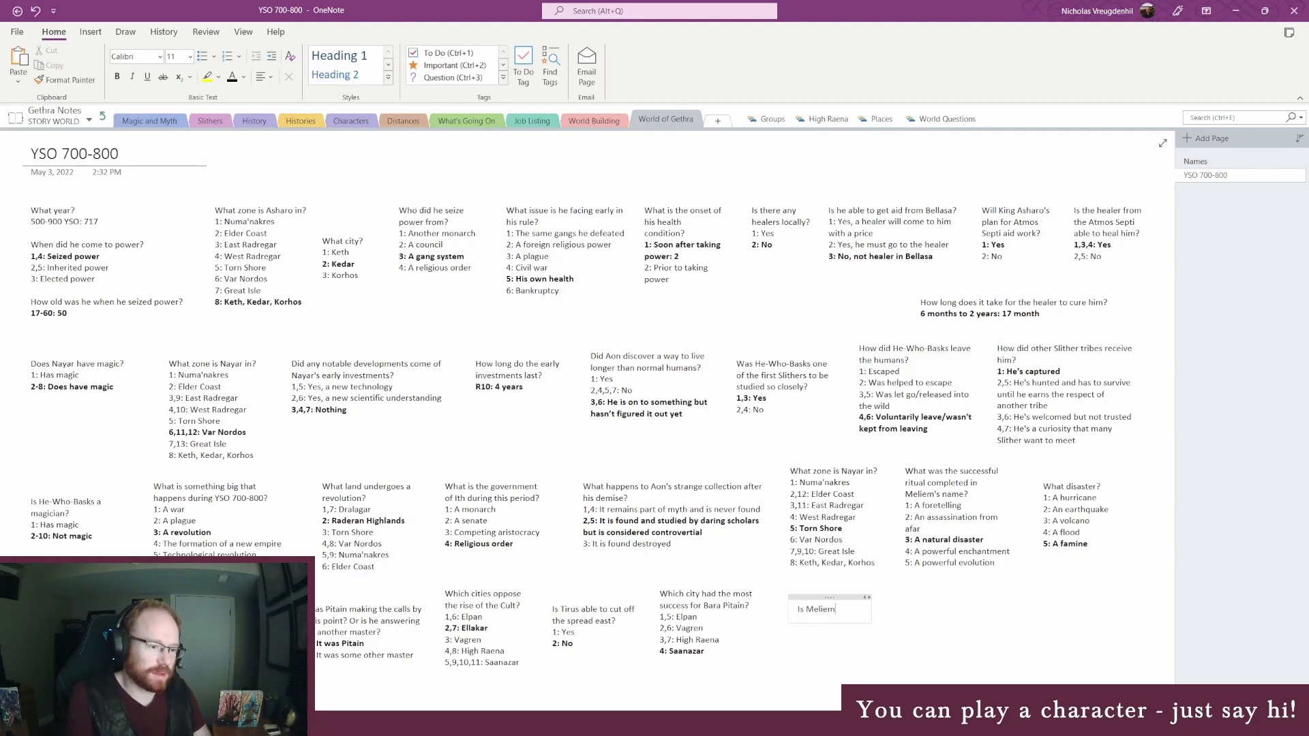
type(" a character in ")
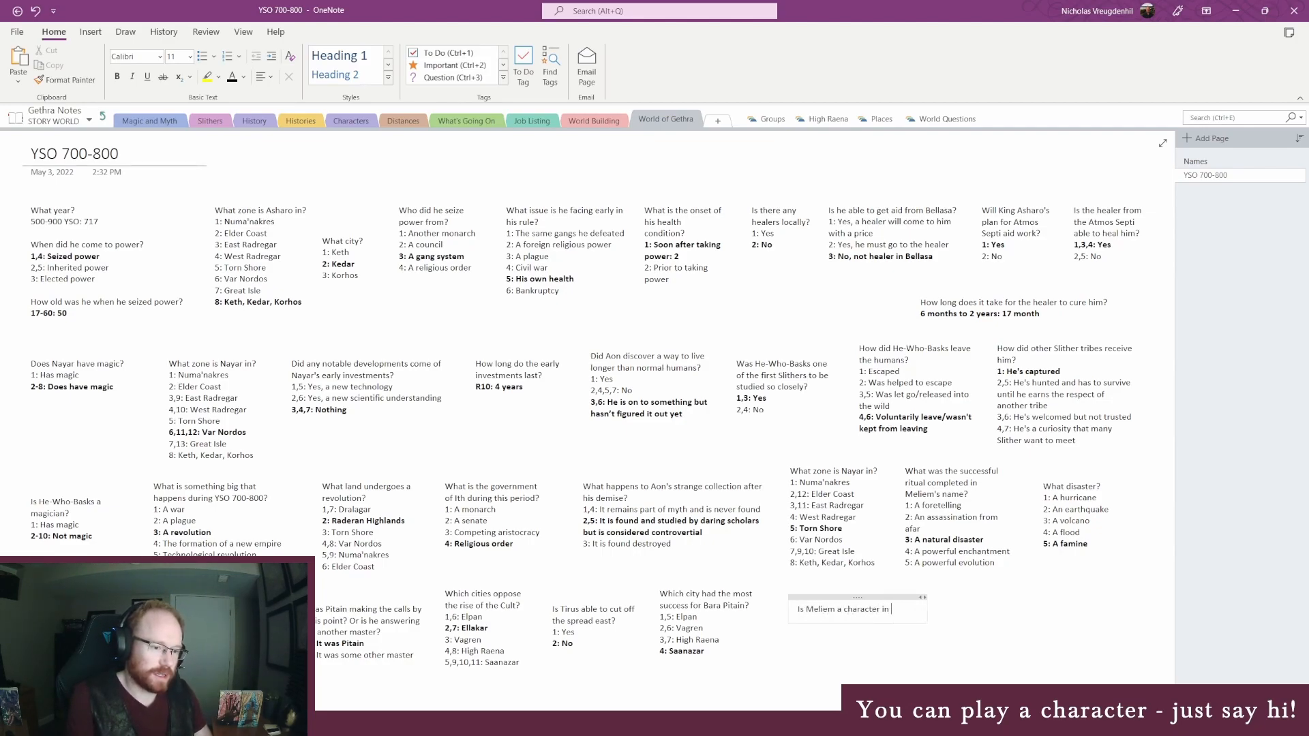
type("A")
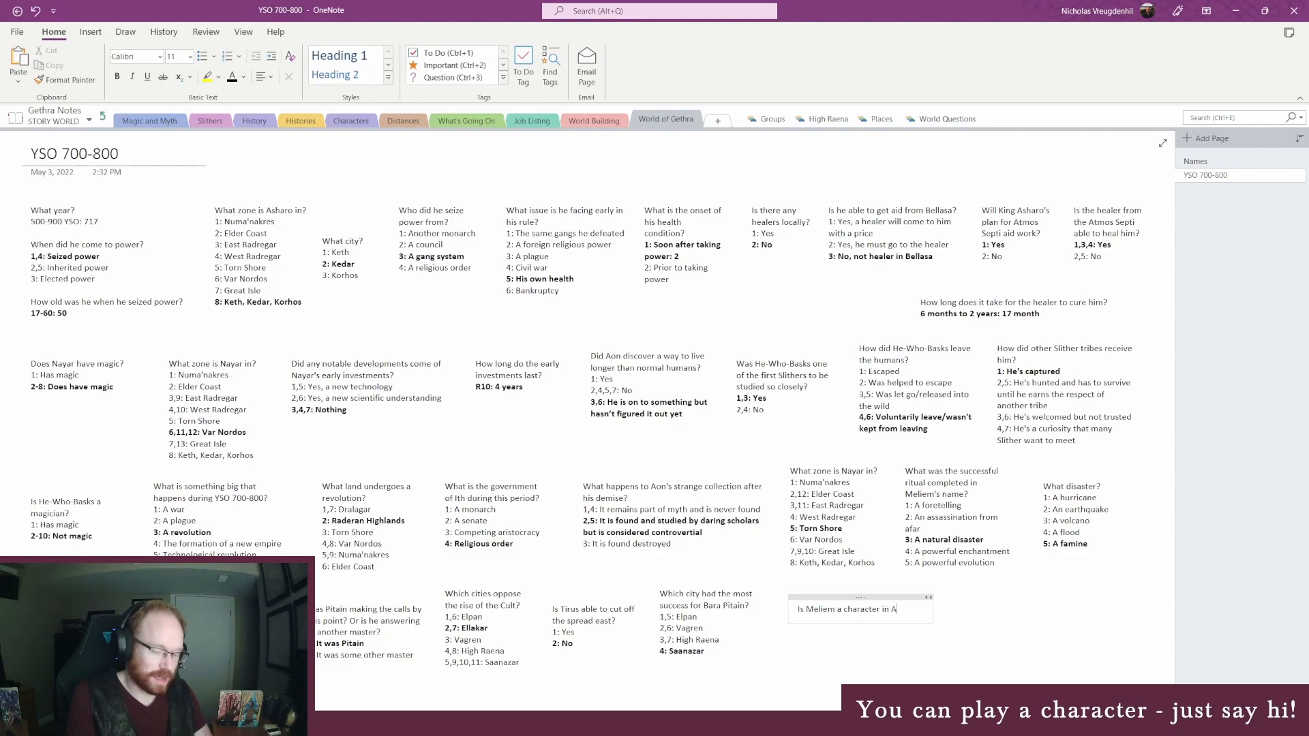
type("tmos Septi myt")
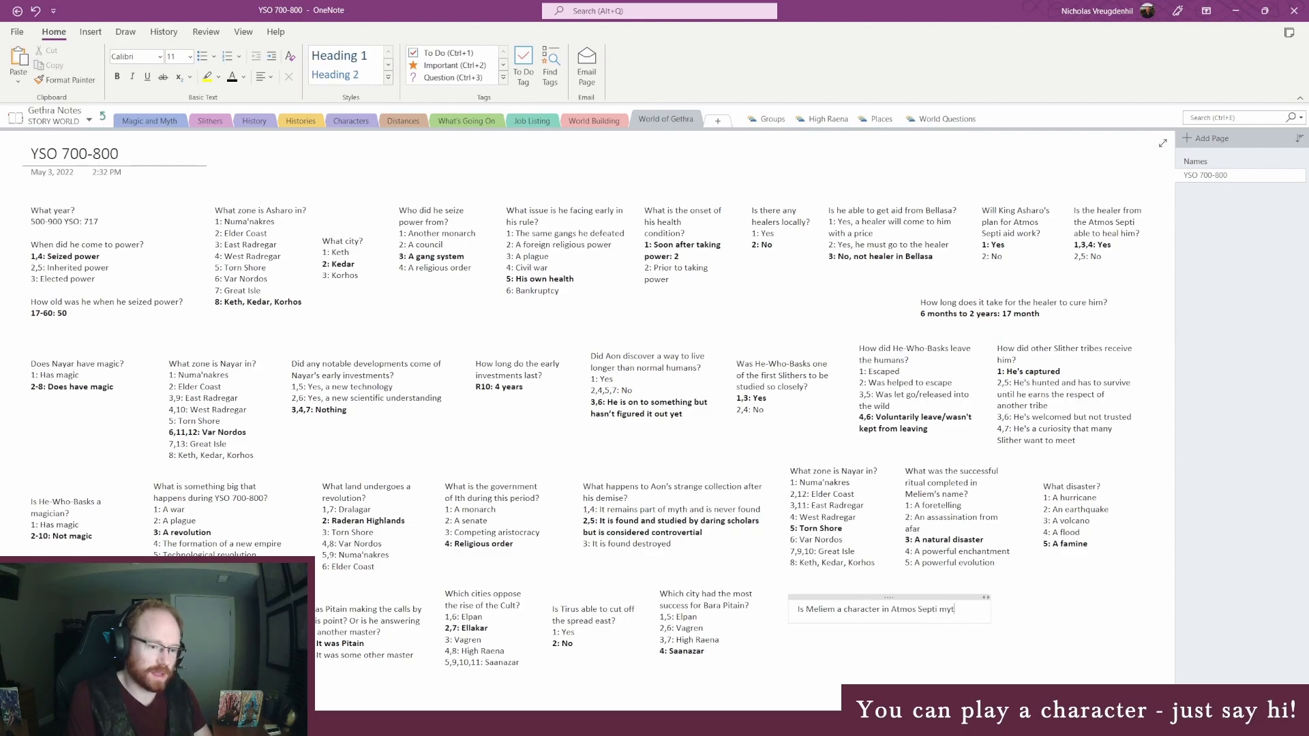
type("hos/?")
key("Return")
Step: Give the Meliem question the options 1: Yes and 2: No, moving the note closer to its neighbour and wrapping the question onto two lines
type("1:")
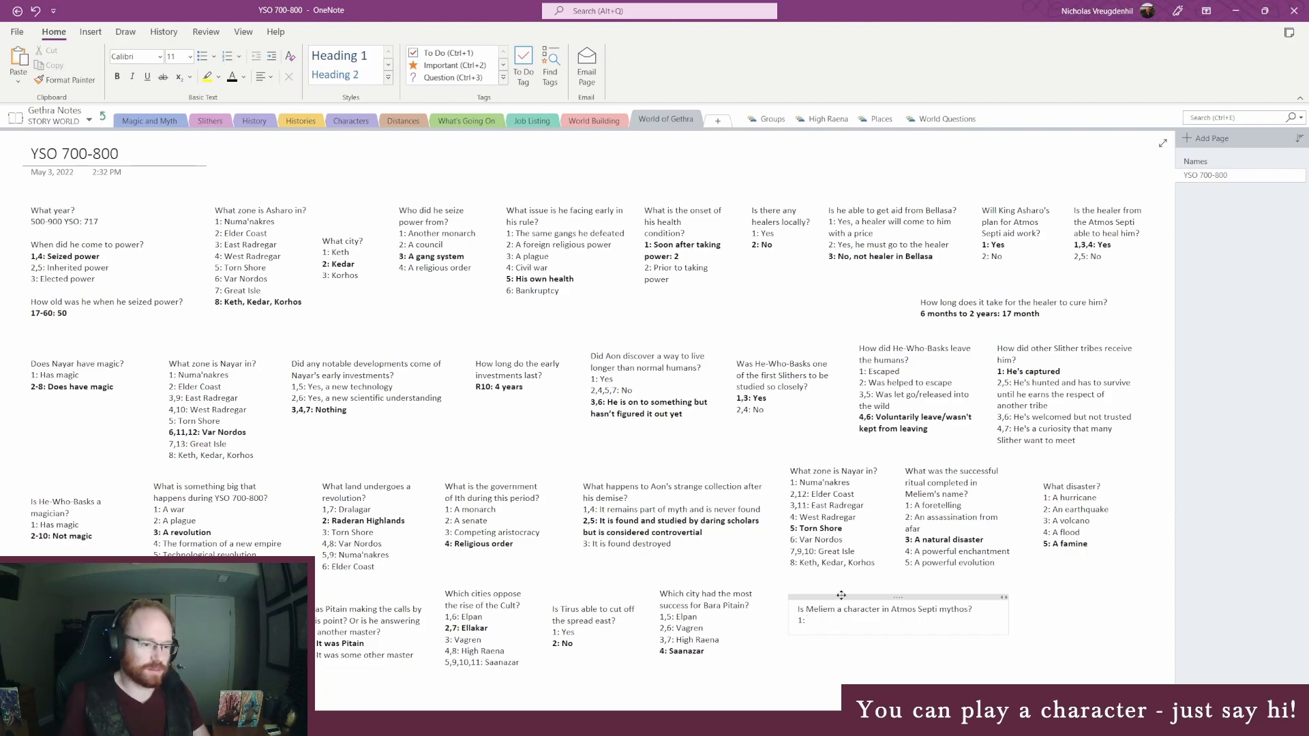
left_click_drag(898, 597, 882, 597)
left_click_drag(992, 609, 888, 610)
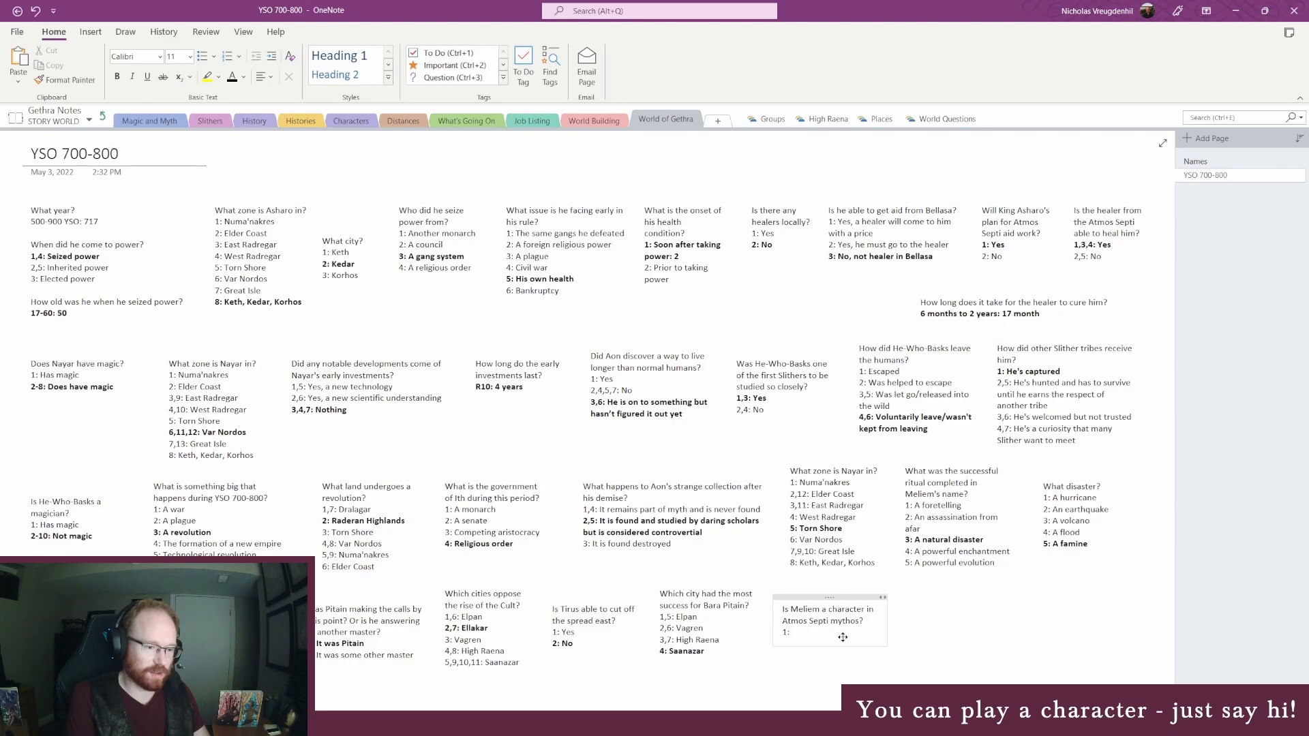
type("Yes")
key("Return")
type("no")
Step: Switch to RANDOM.ORG and generate a random number between 1 and 10
key("alt+Tab")
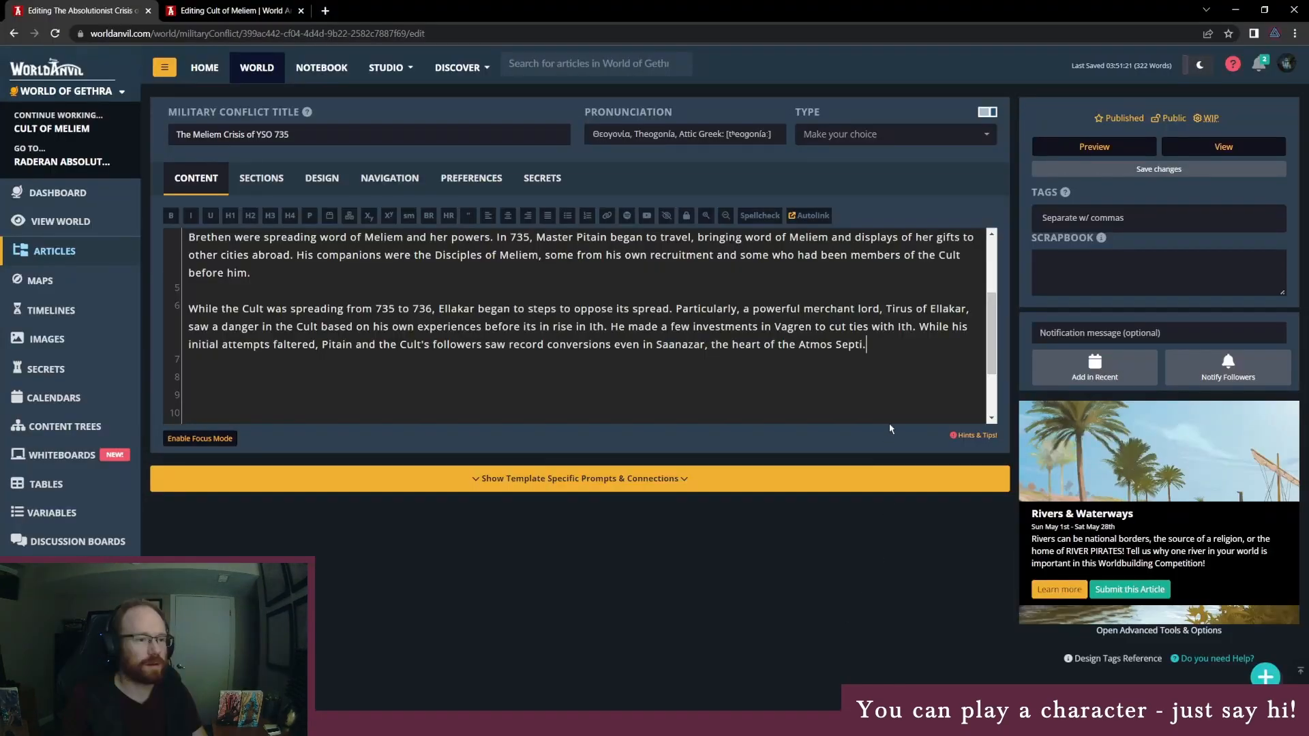
key("alt+Tab")
key("BackSpace")
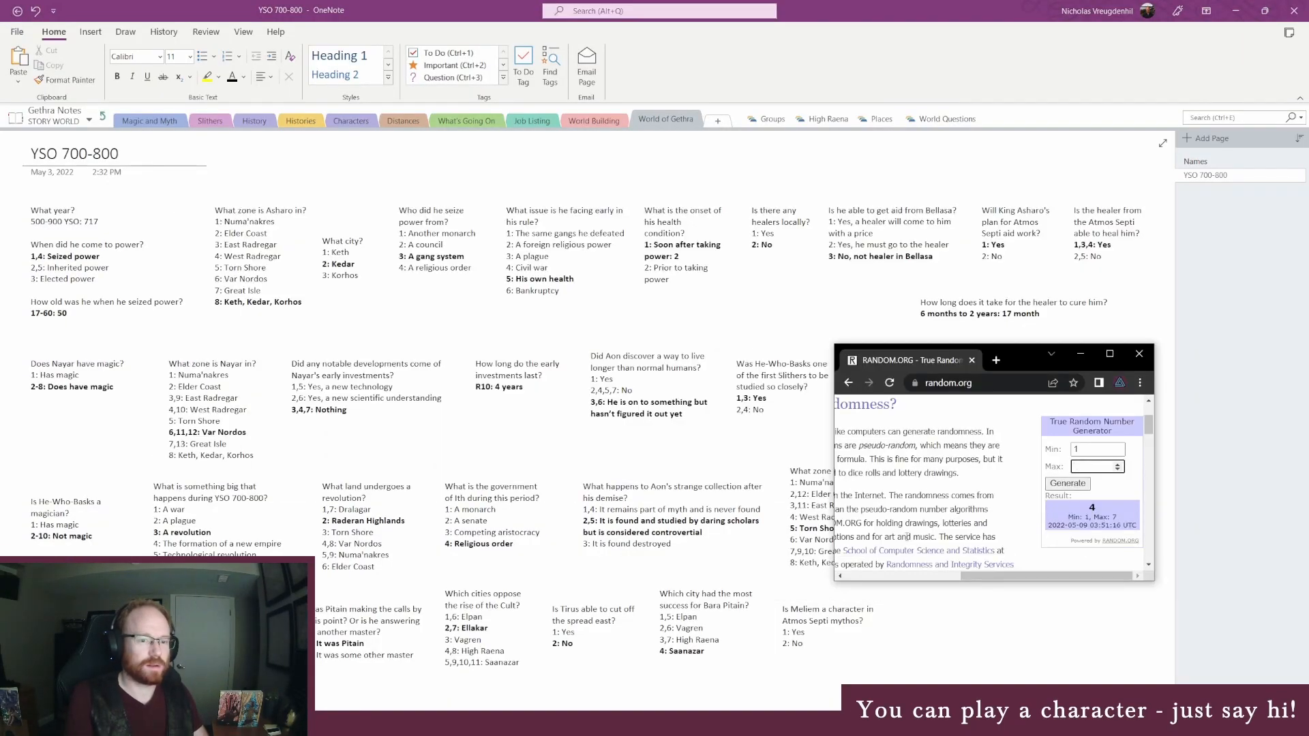
type("10")
key("Tab")
key("Return")
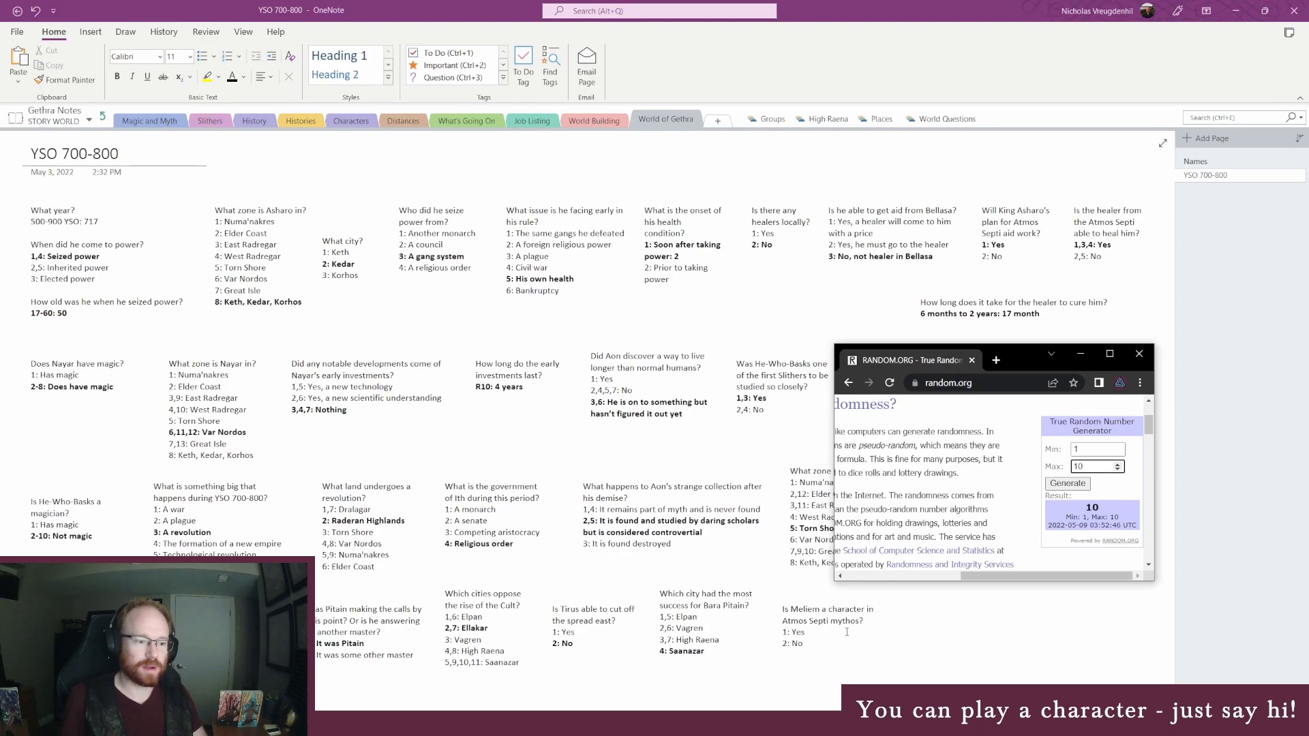
Step: Bold "2: No" in the Meliem mythos note in OneNote
key("alt+Tab")
left_click(769, 646)
key("ctrl+b")
left_click(905, 624)
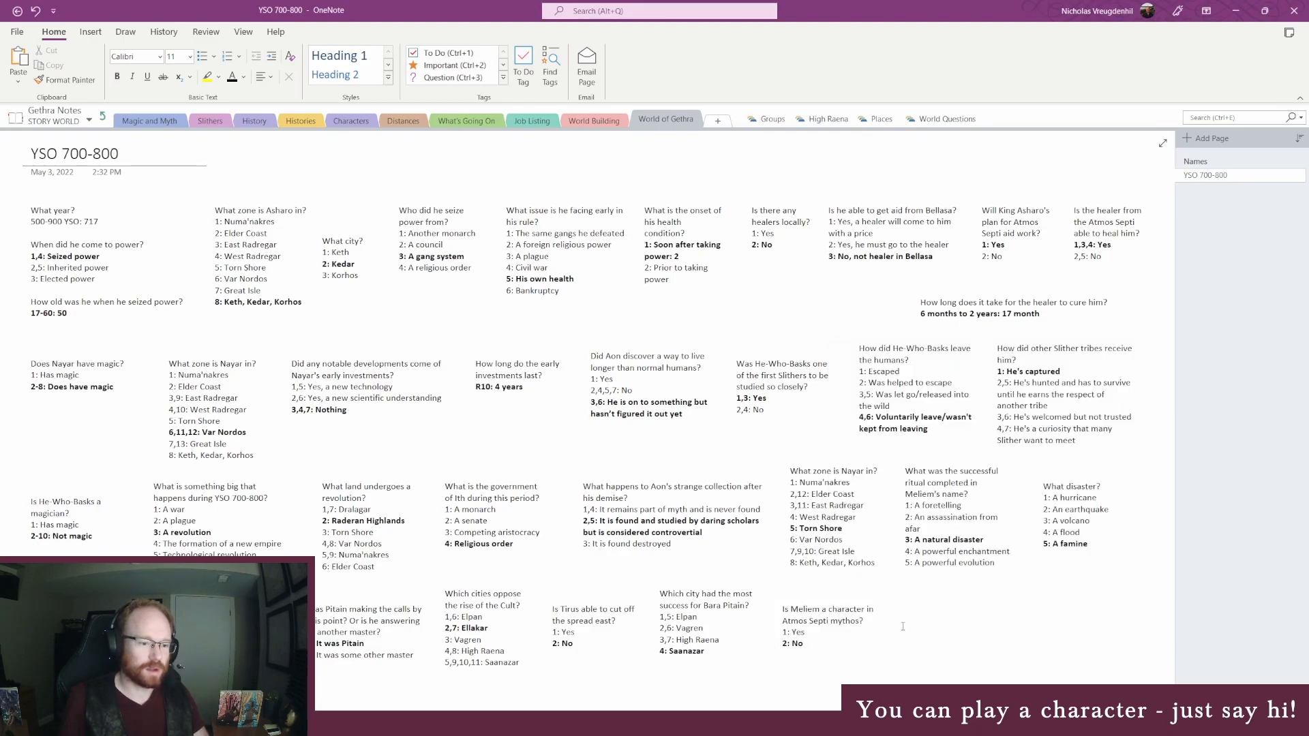
Step: Narrow the Meliem mythos note so its question wraps onto three lines, and lower the neighbouring city success note to line up with it
mouse_move(889, 634)
left_mouse_down()
mouse_move(862, 639)
mouse_move(876, 643)
left_mouse_up()
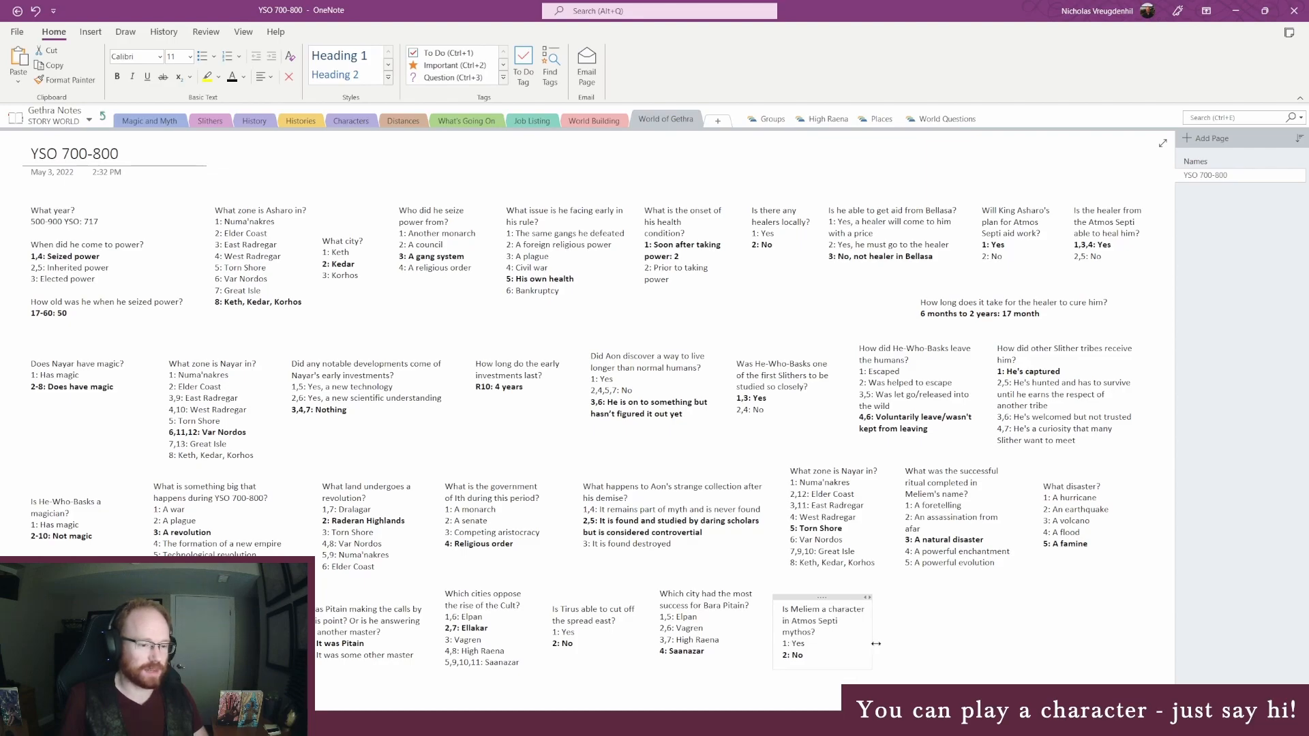
left_click(877, 643)
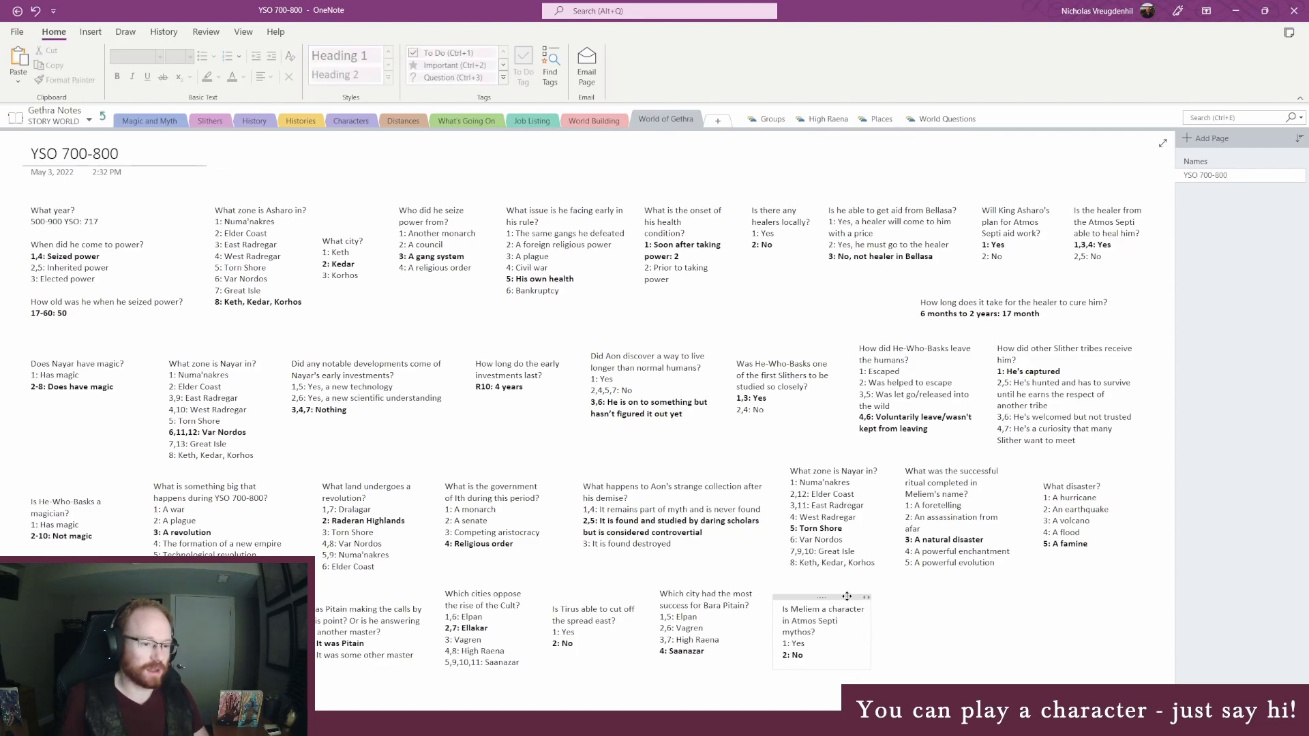
left_click_drag(688, 581, 688, 597)
left_click(940, 624)
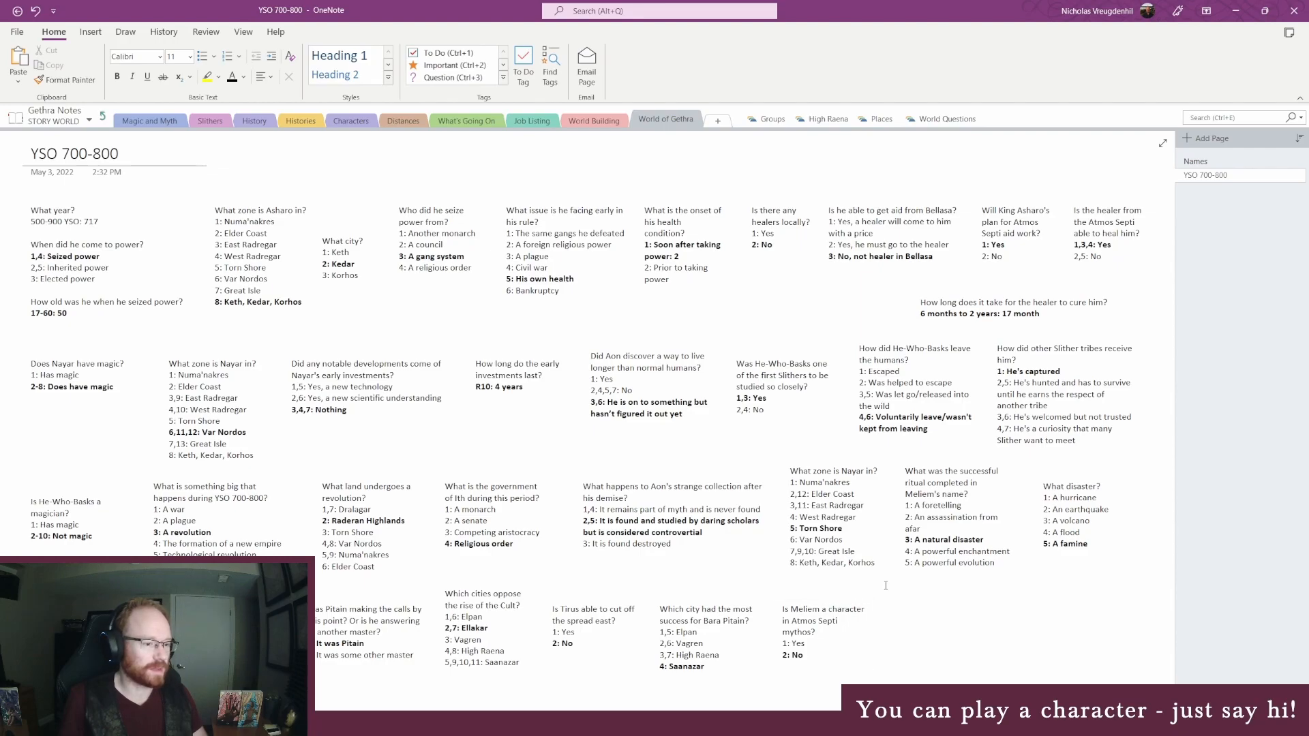
Step: Switch to the Gethra Globe map in Photos and examine the cities and coasts of East and West Radregar and across the Grey Sea
key("alt+Tab")
key("alt+Tab")
key("alt+Tab")
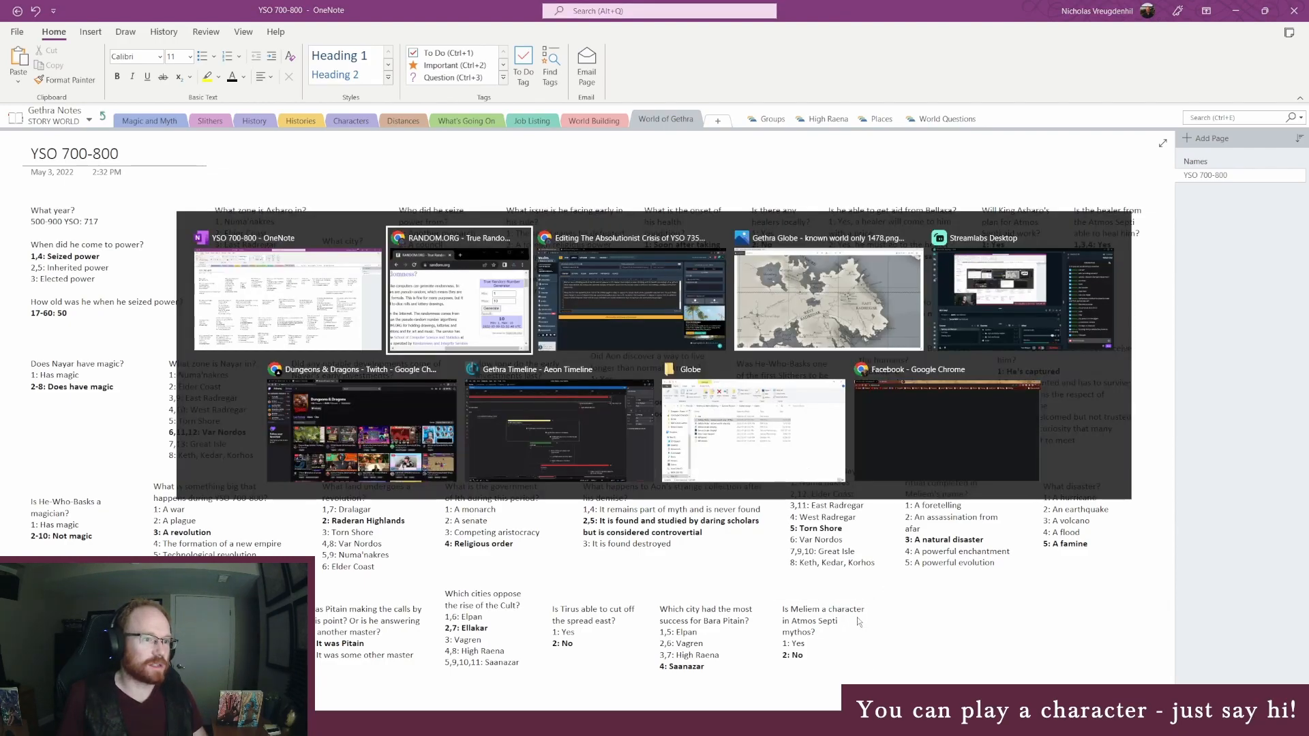
scroll(857, 616, "down", 3)
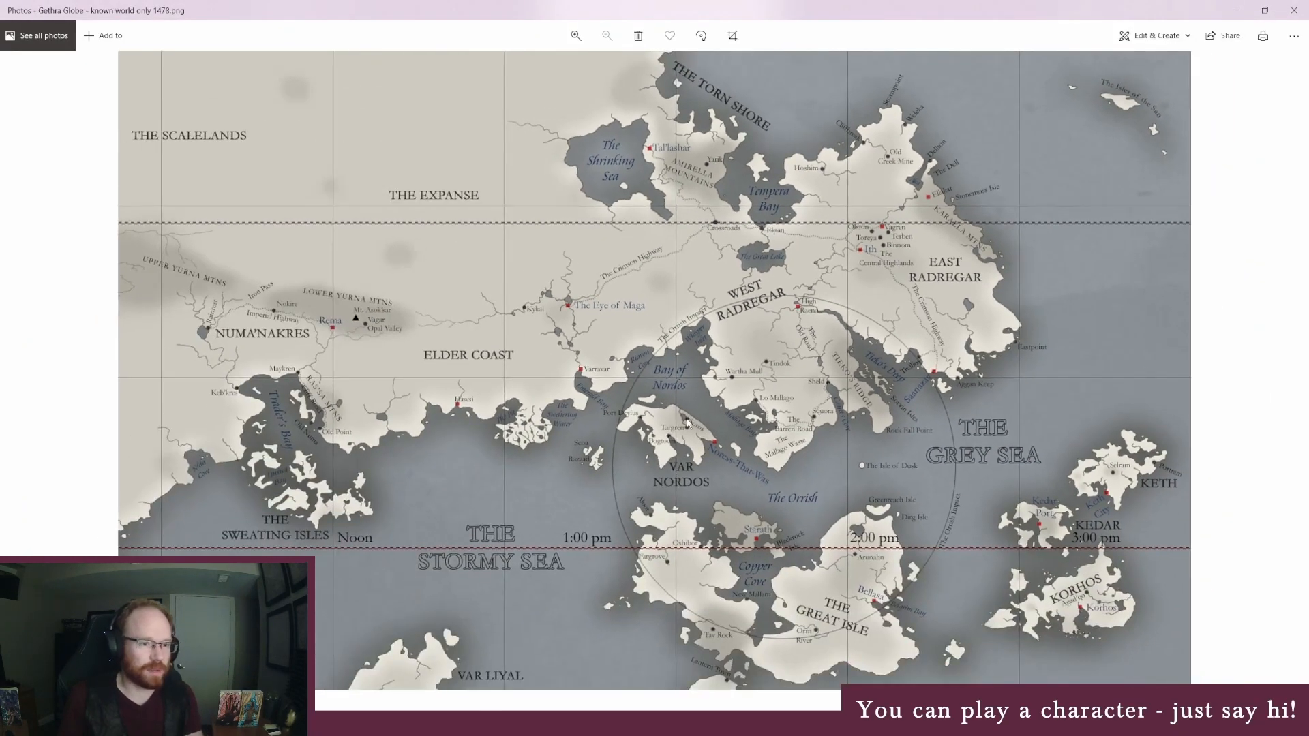
scroll(874, 293, "up", 2)
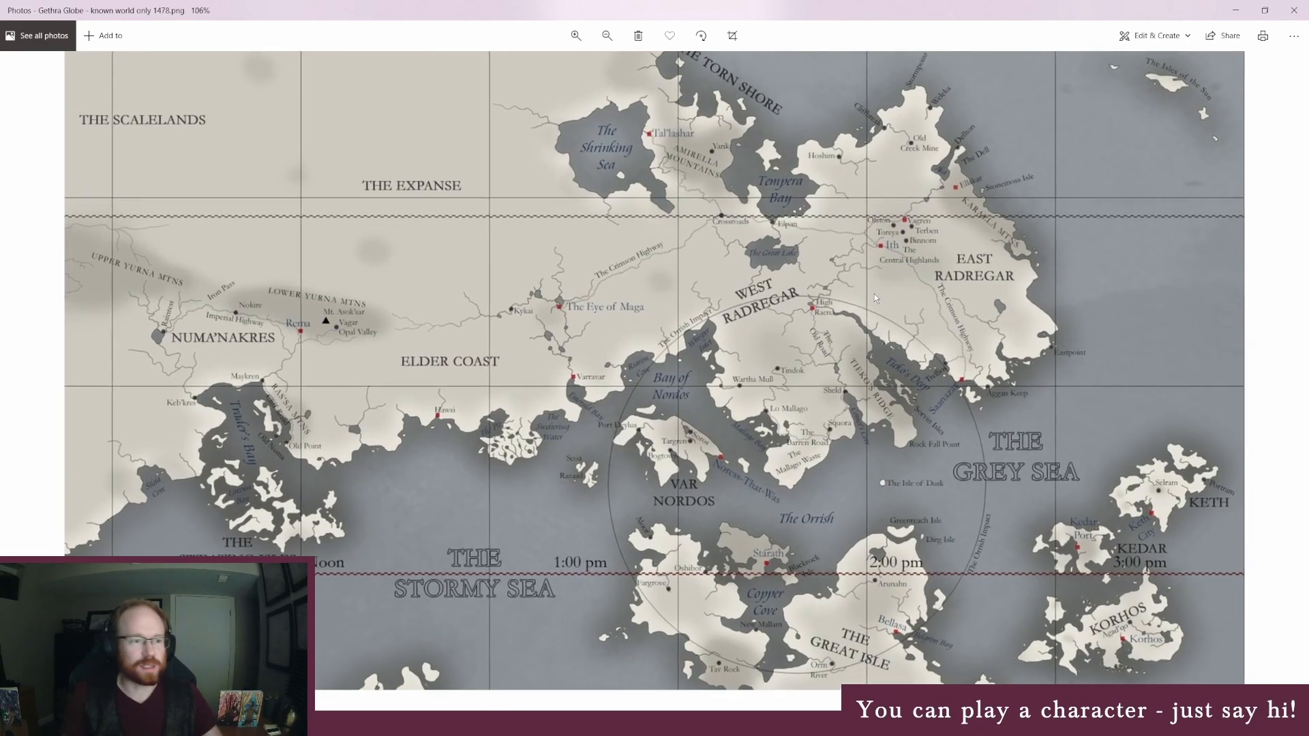
scroll(970, 368, "up", 2)
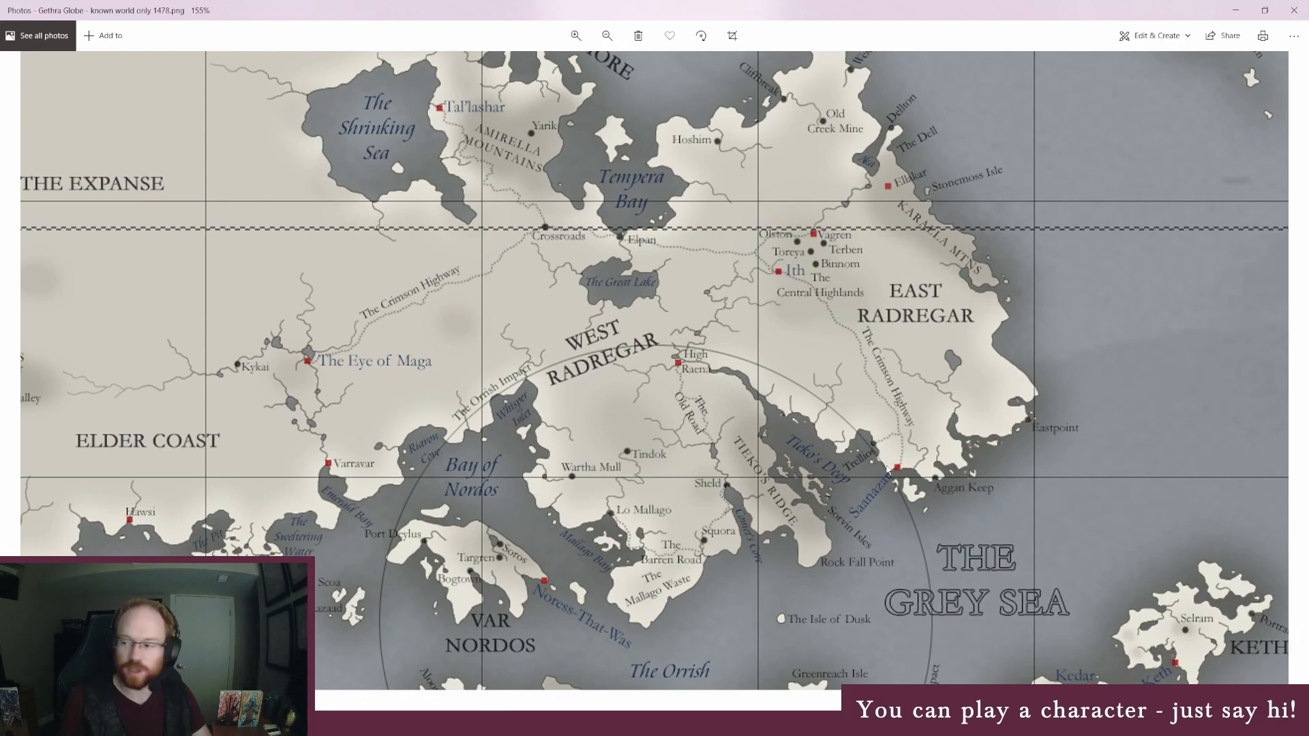
scroll(887, 452, "down", 3)
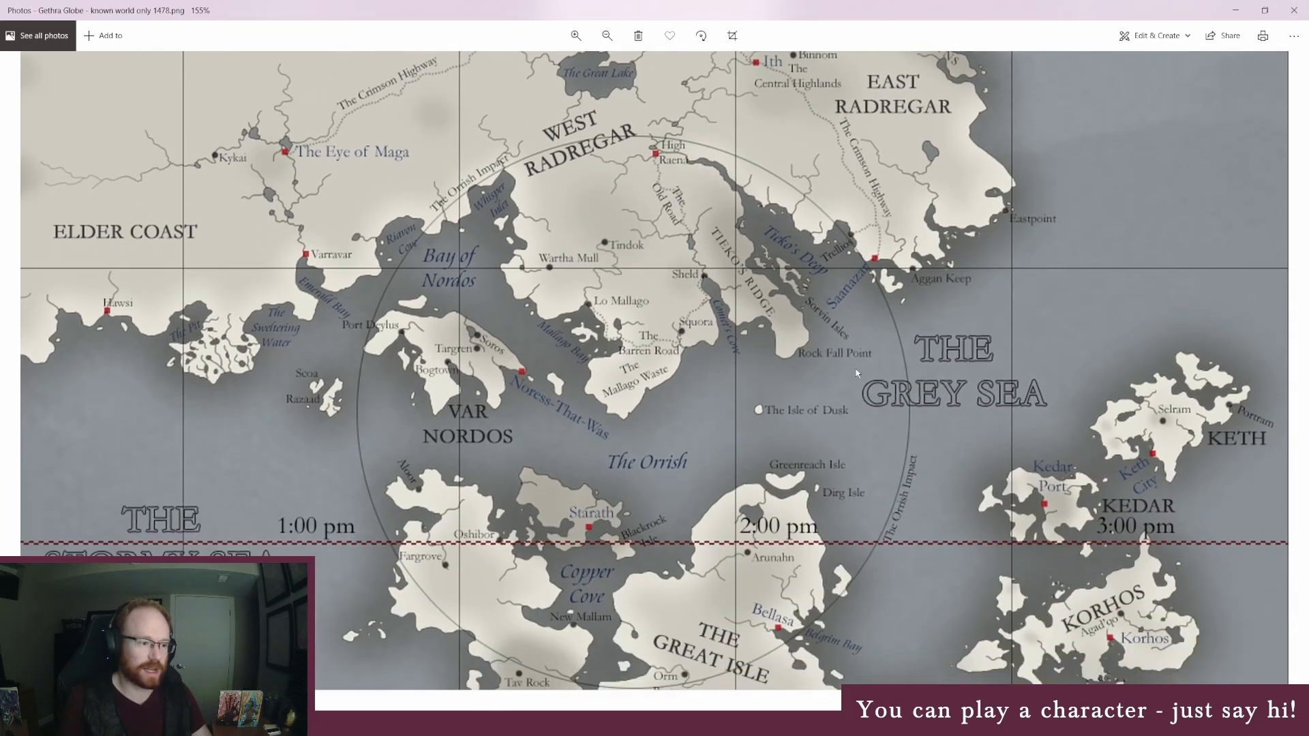
scroll(928, 546, "up", 3)
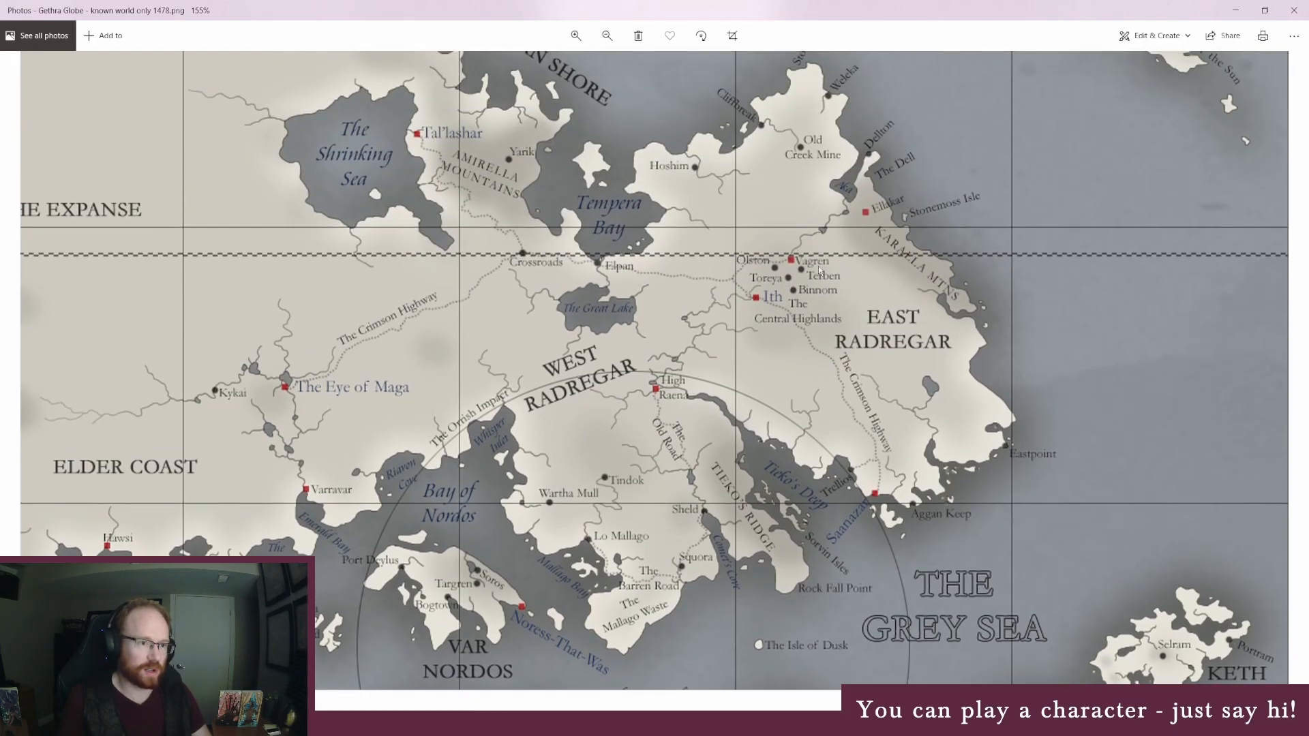
scroll(930, 563, "down", 3)
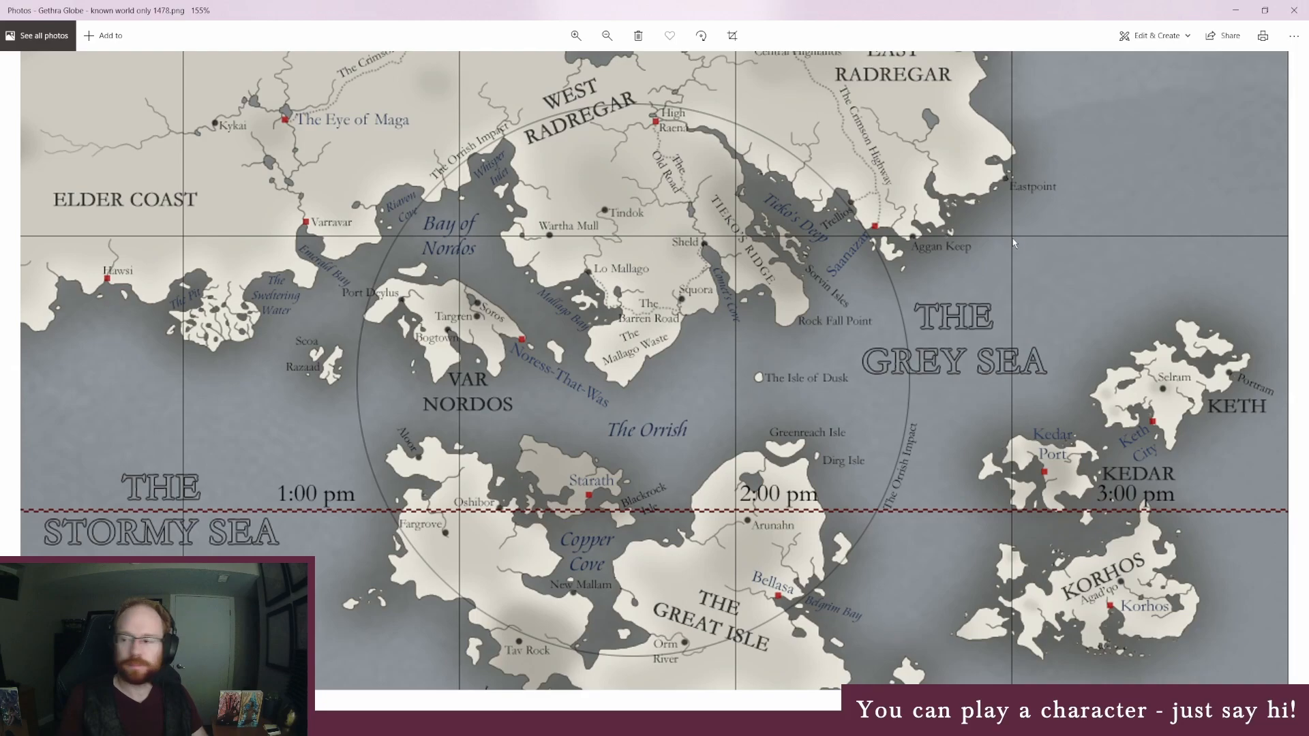
left_click_drag(1029, 241, 1037, 289)
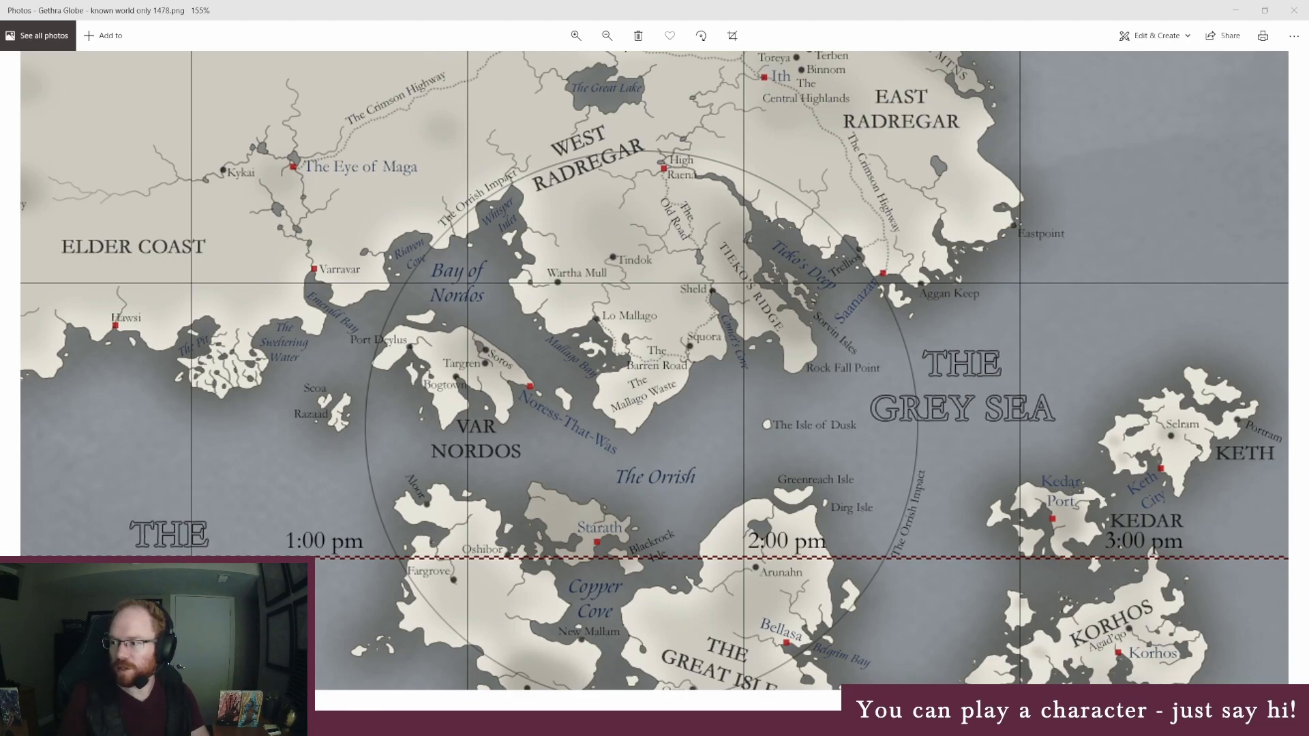
left_click_drag(833, 304, 825, 456)
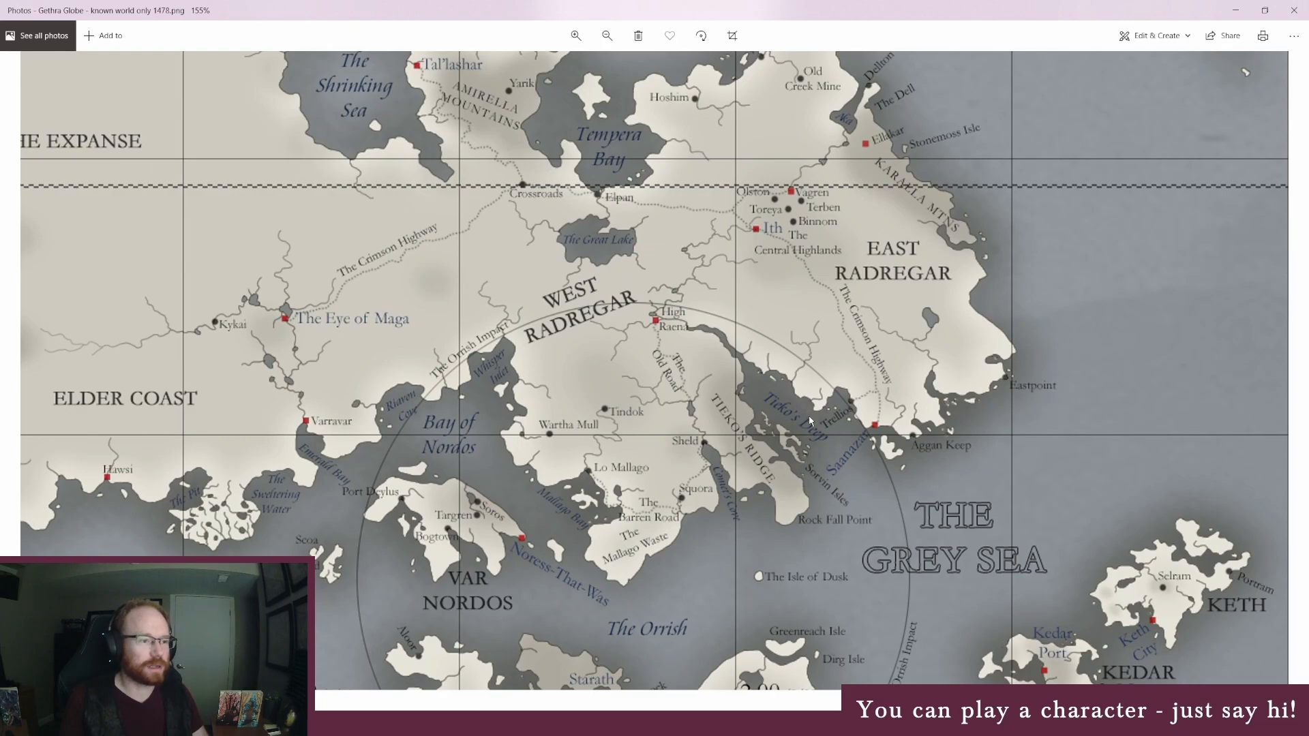
left_click_drag(898, 499, 805, 531)
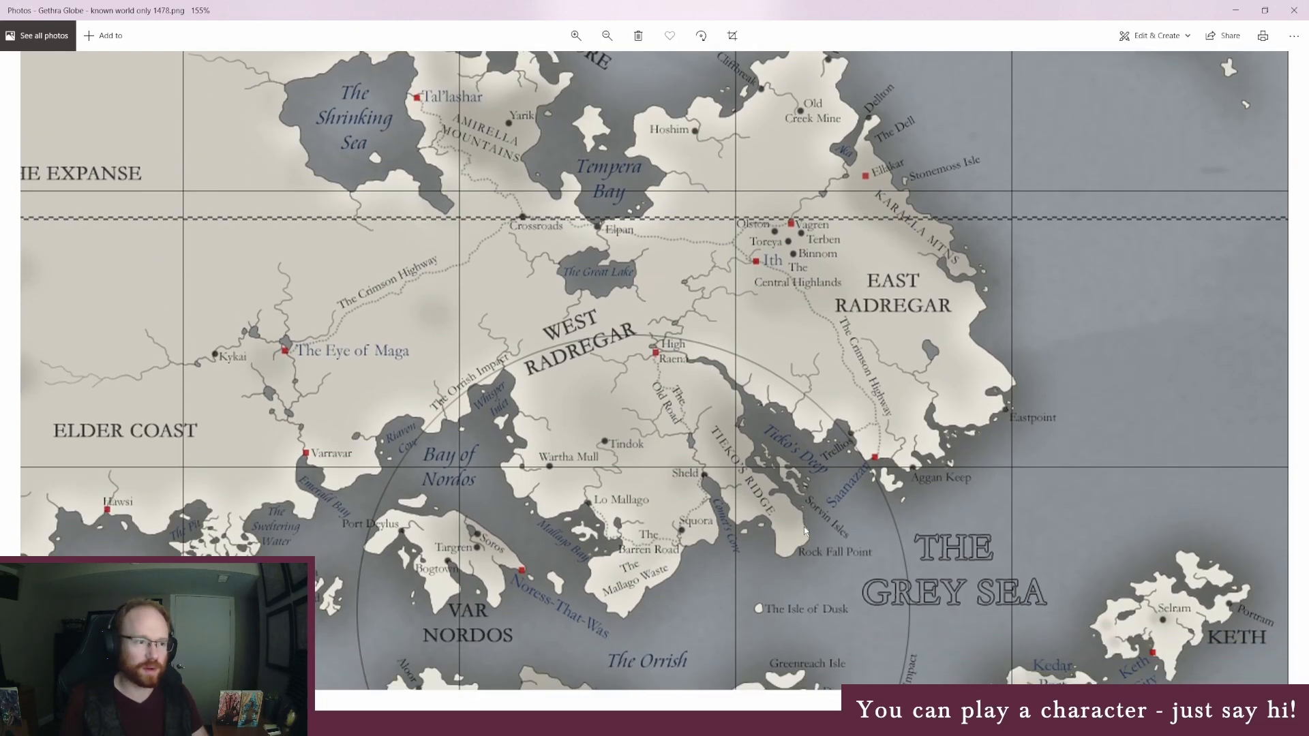
left_click_drag(888, 433, 652, 533)
left_click_drag(828, 466, 830, 468)
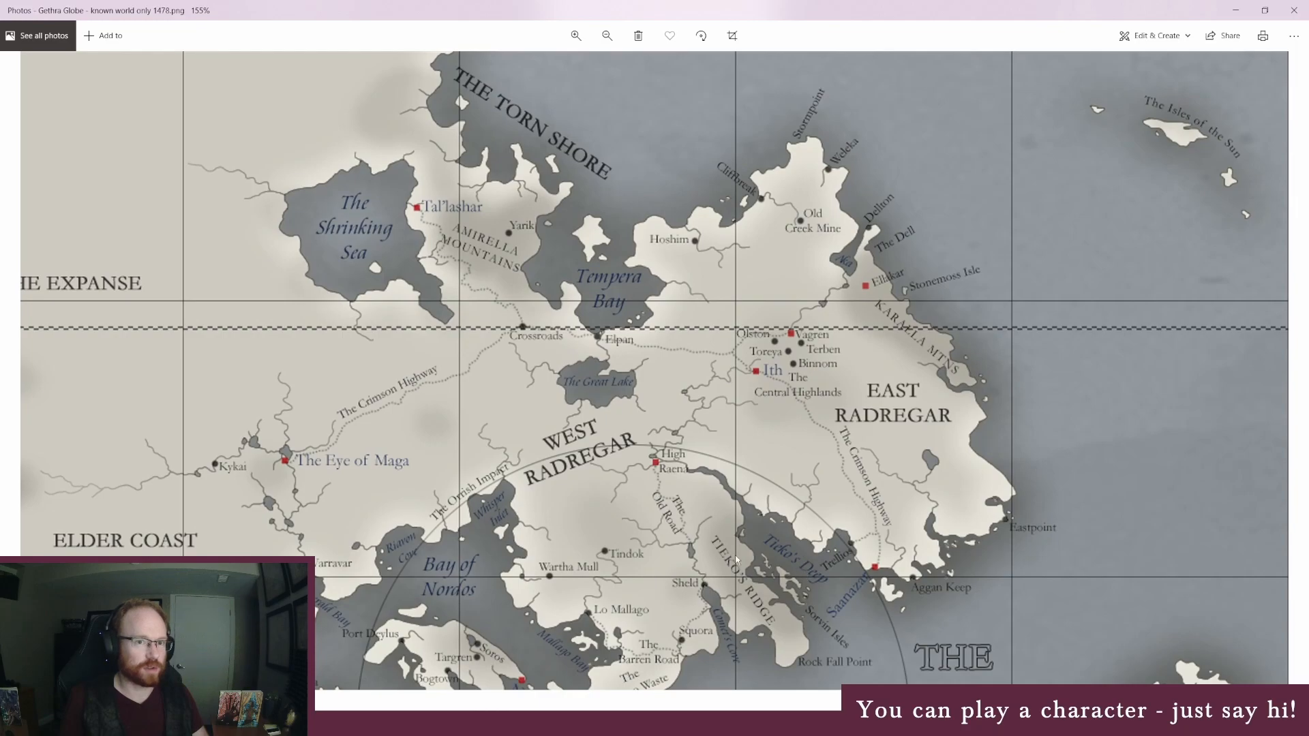
left_click_drag(857, 588, 846, 478)
left_click_drag(920, 543, 847, 495)
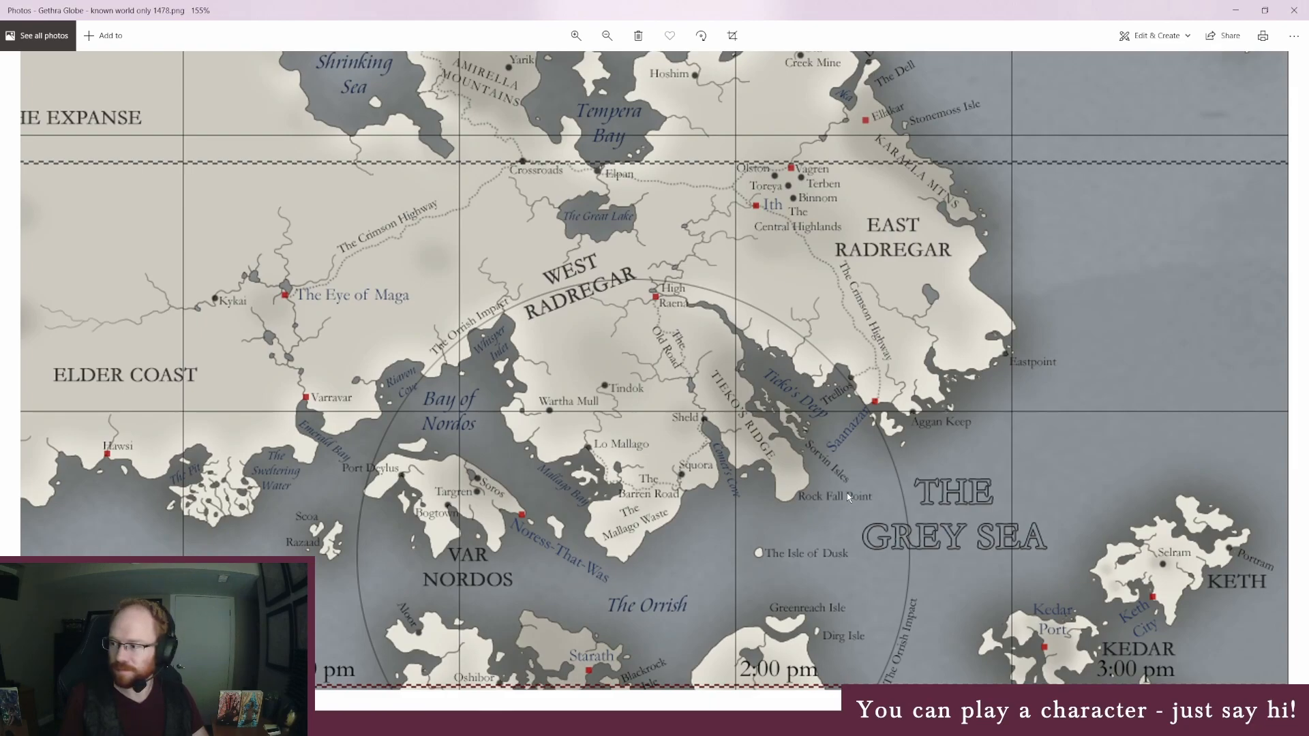
left_click_drag(846, 466, 797, 641)
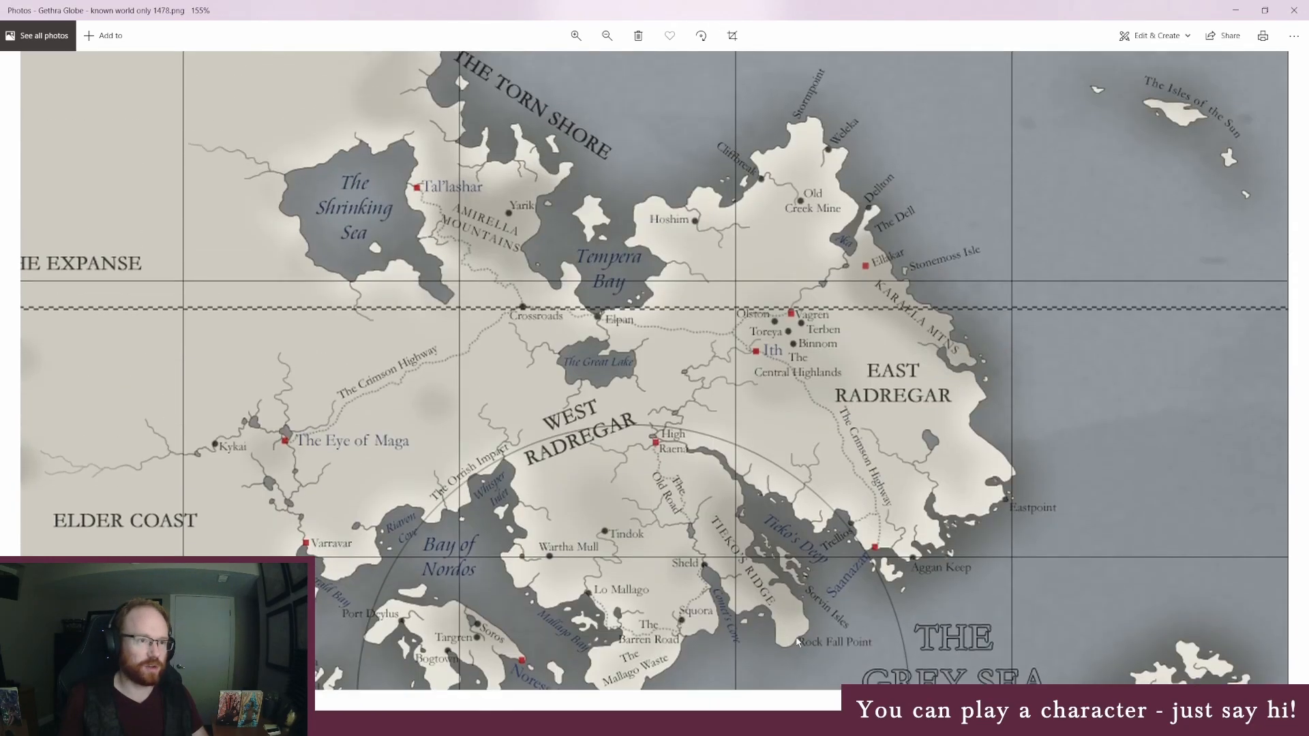
left_click_drag(833, 533, 792, 270)
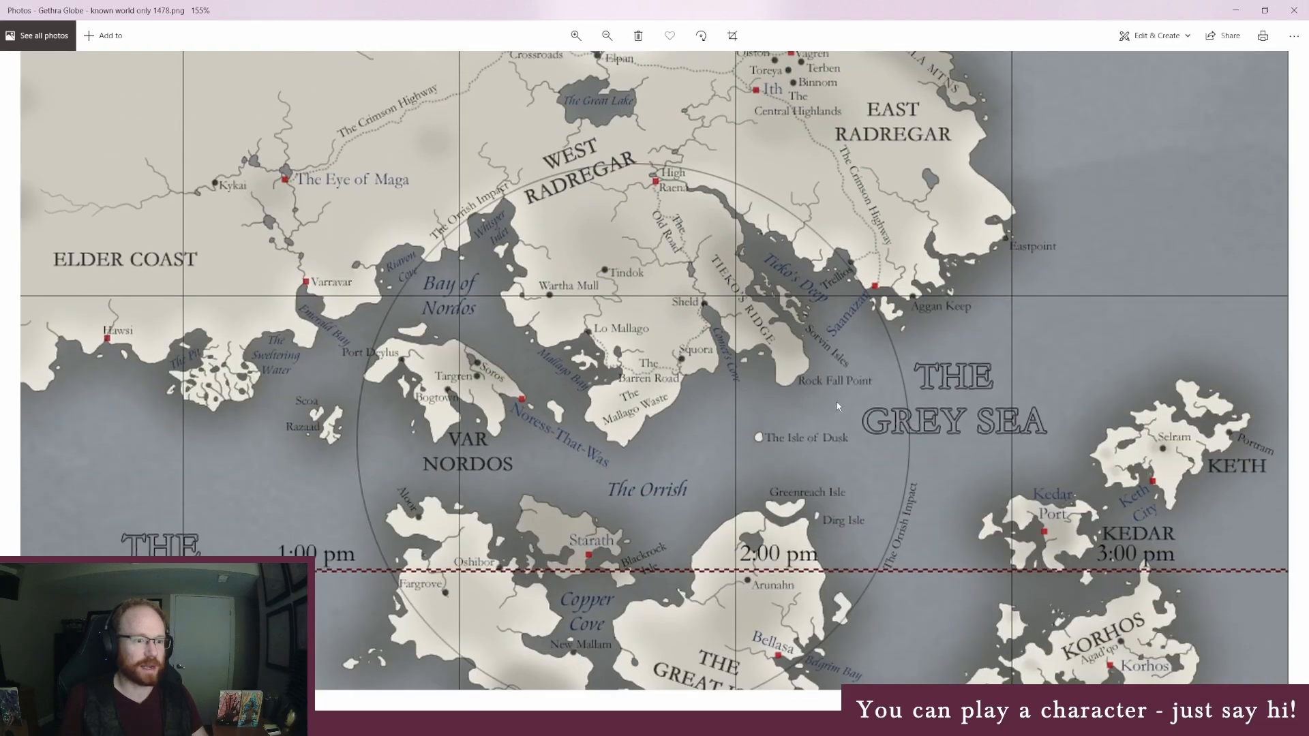
left_click_drag(836, 401, 816, 292)
left_click_drag(900, 410, 880, 490)
Step: Switch to World Anvil with the Meliem Crisis of YSO 735 article open for editing
key("alt+Tab")
key("alt+Tab")
key("alt+Tab")
key("alt+Tab")
key("alt+Tab")
key("alt+Tab")
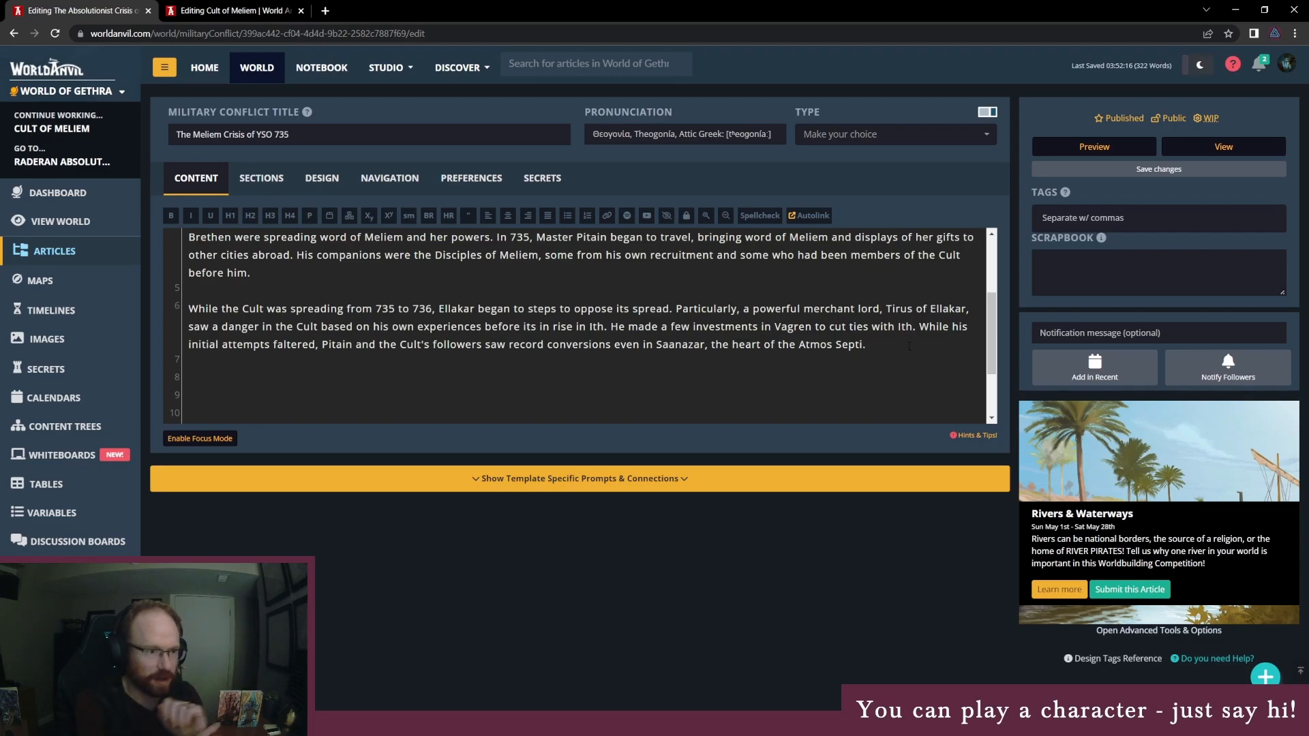
left_click(238, 722)
left_click(324, 676)
key("BackSpace")
key("BackSpace")
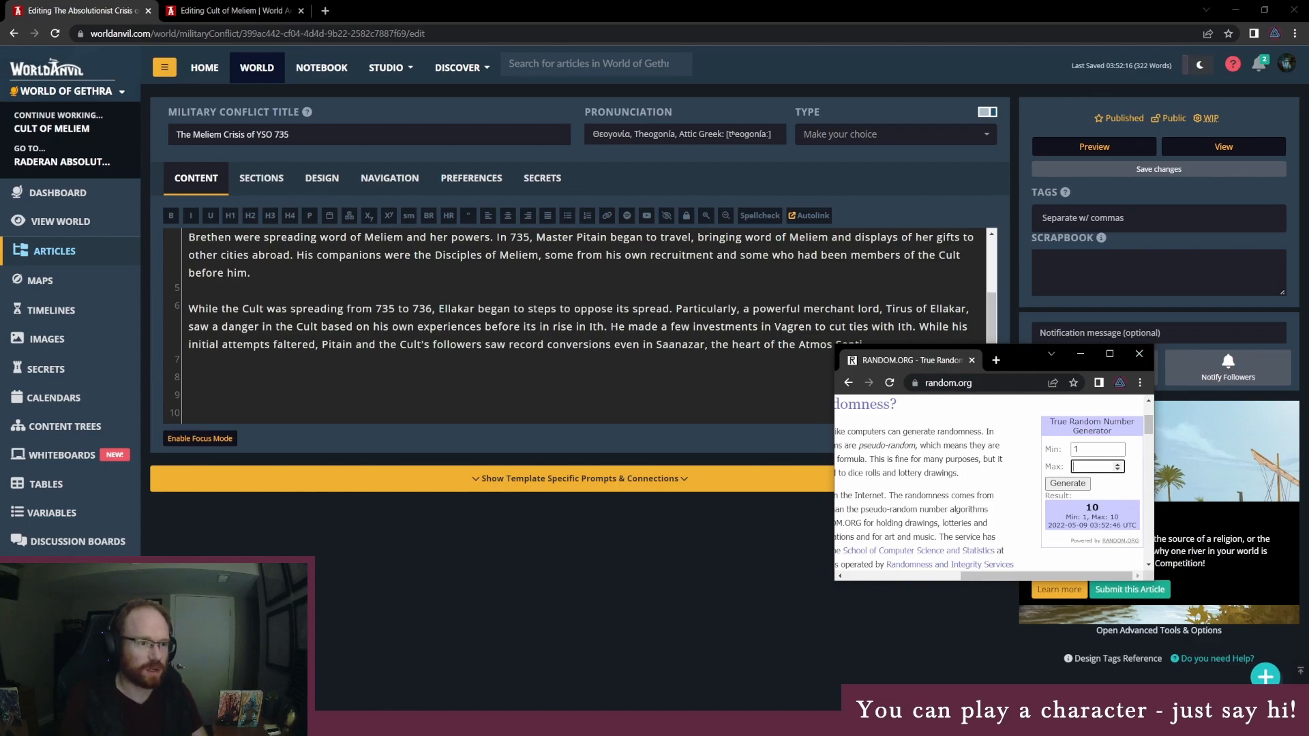
key("alt+Tab")
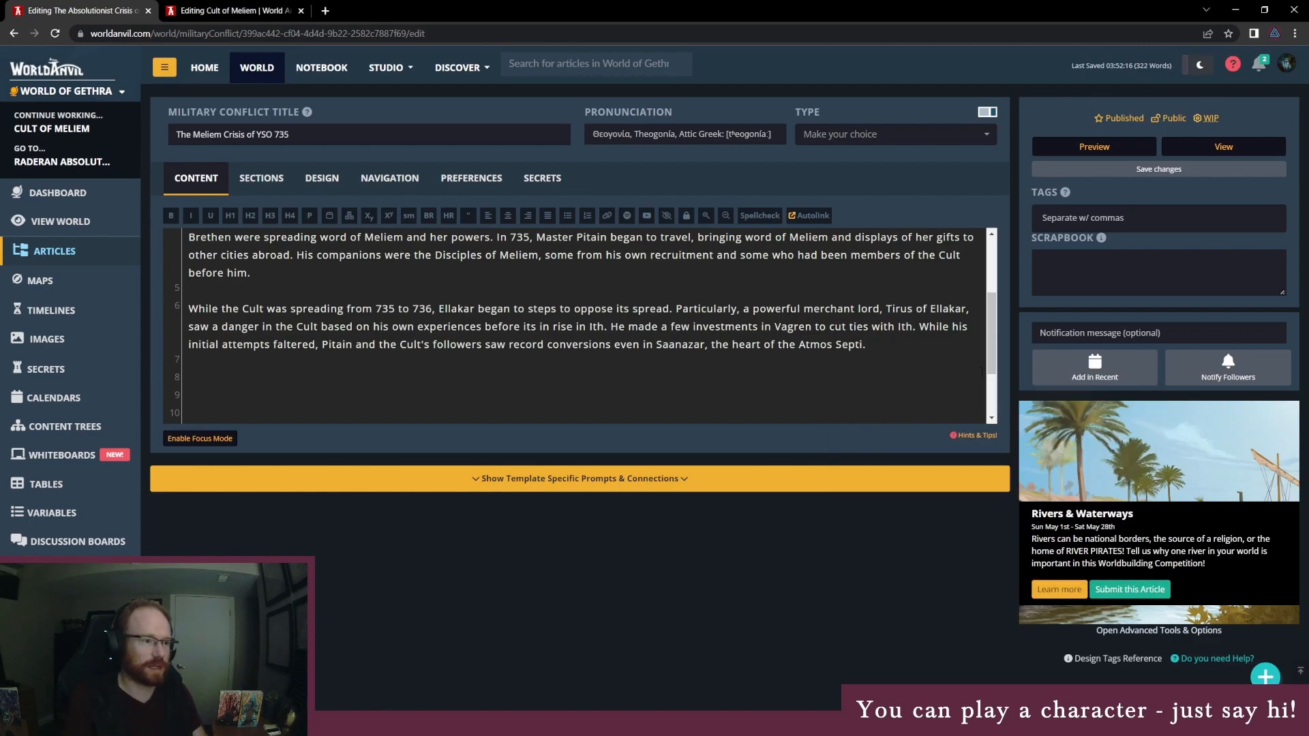
Step: Append to the Ellakar paragraph "From Saanazar, Pitain began focusing on cities across the Grey Sea, potential new followers who did not know how to atone"
type("From Saanazar, Ptia")
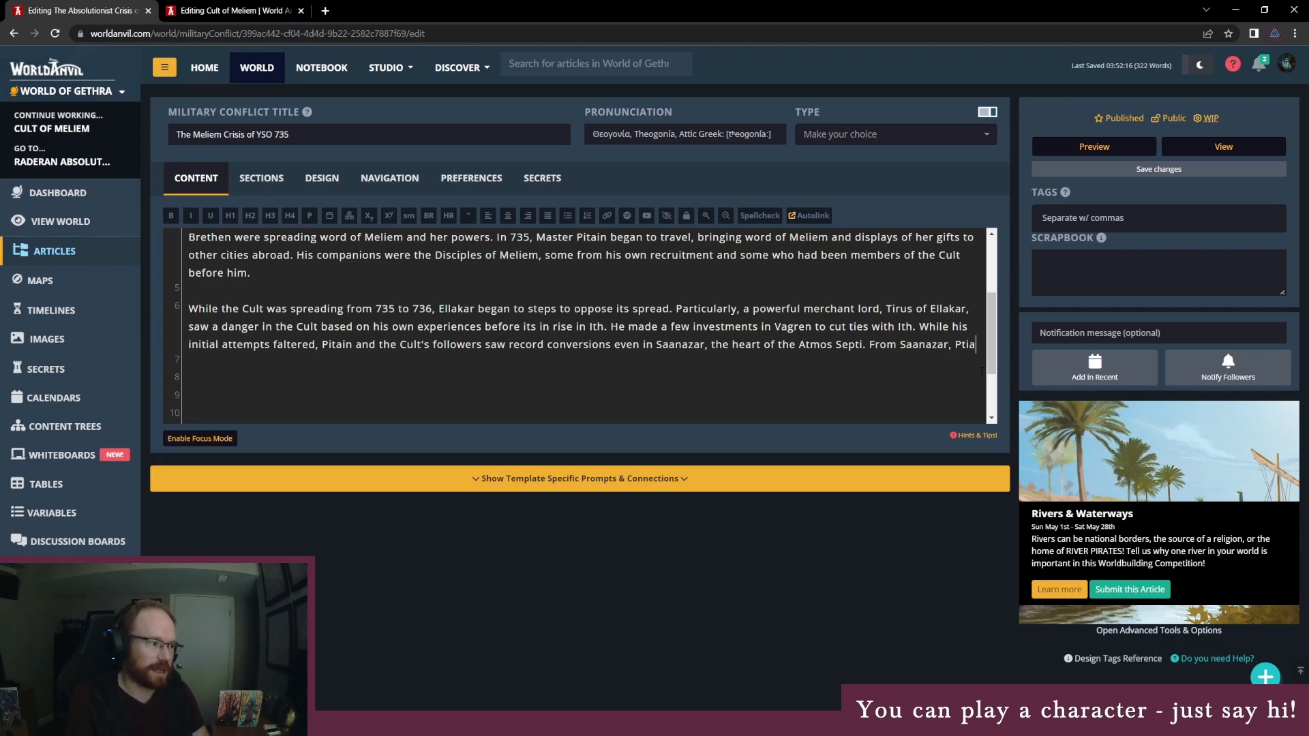
key("BackSpace")
key("BackSpace")
key("BackSpace")
type("itain")
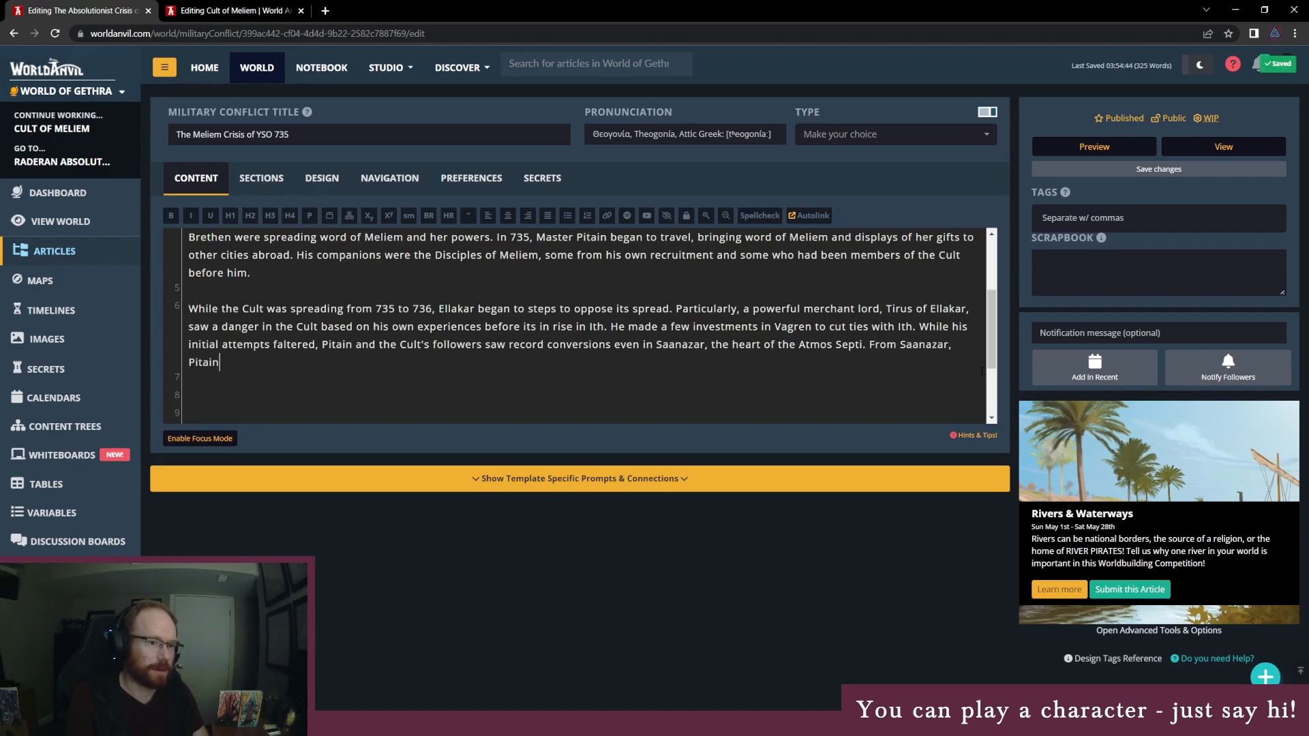
type(" began focusing")
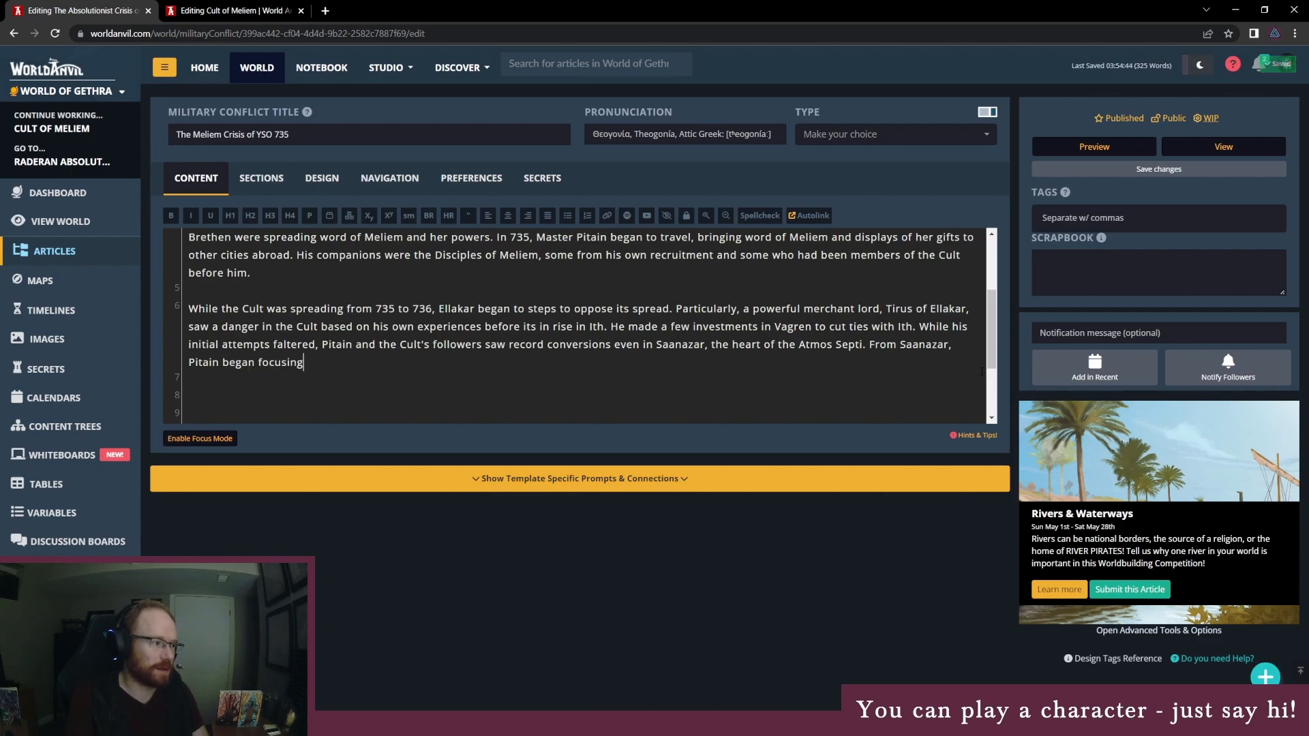
type(" on cities ac")
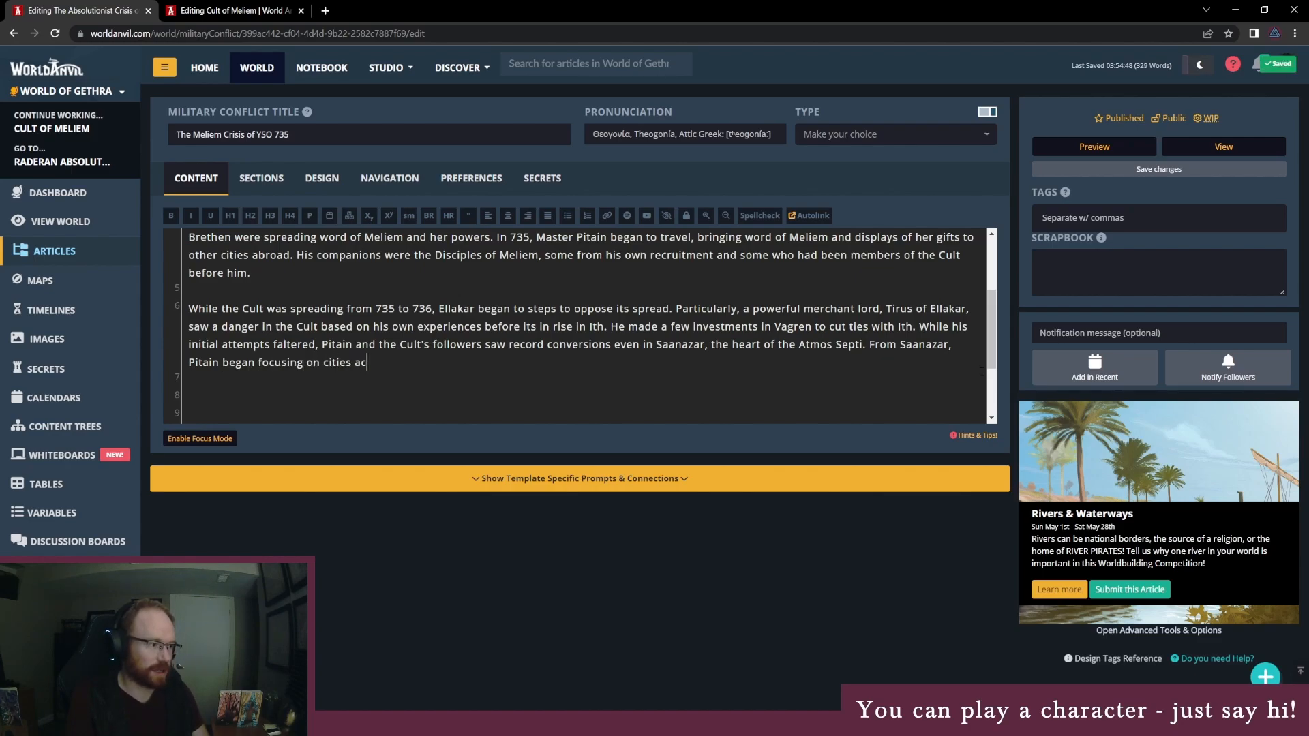
type("ross the Grey Sea")
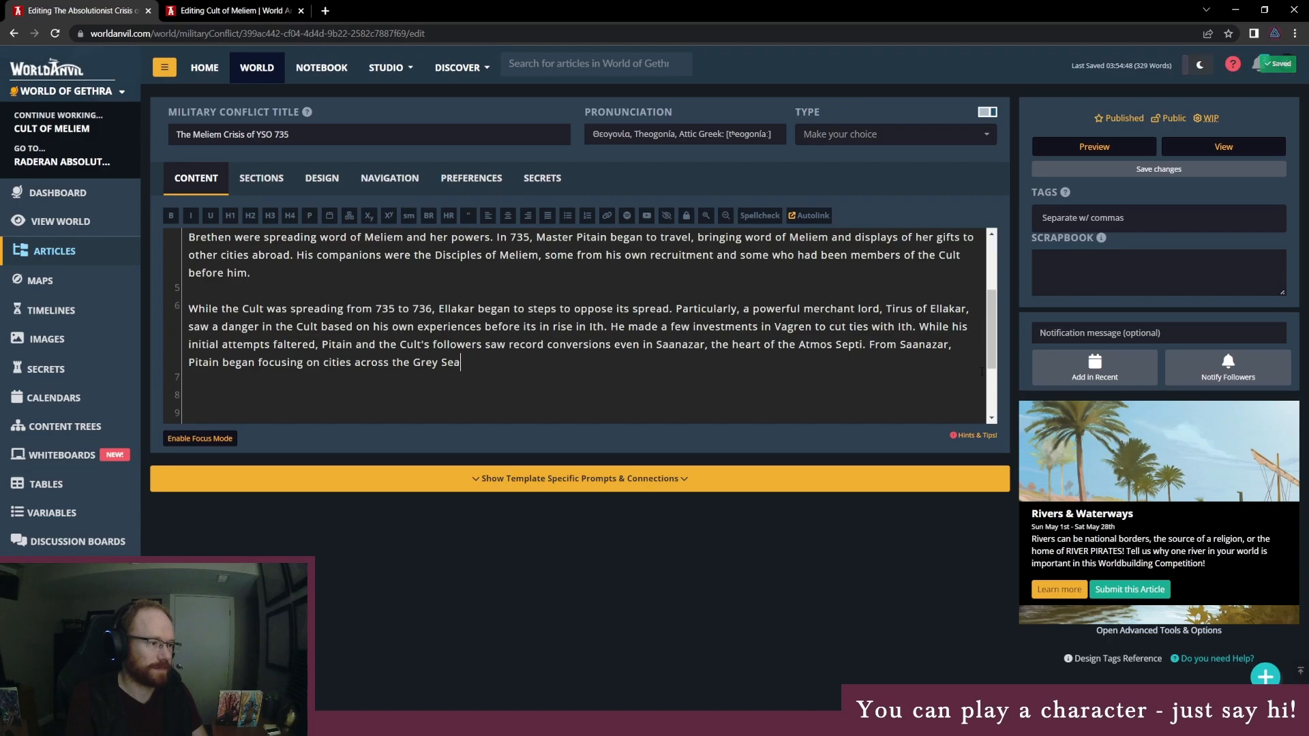
type(", potential new followers who did not know how to at")
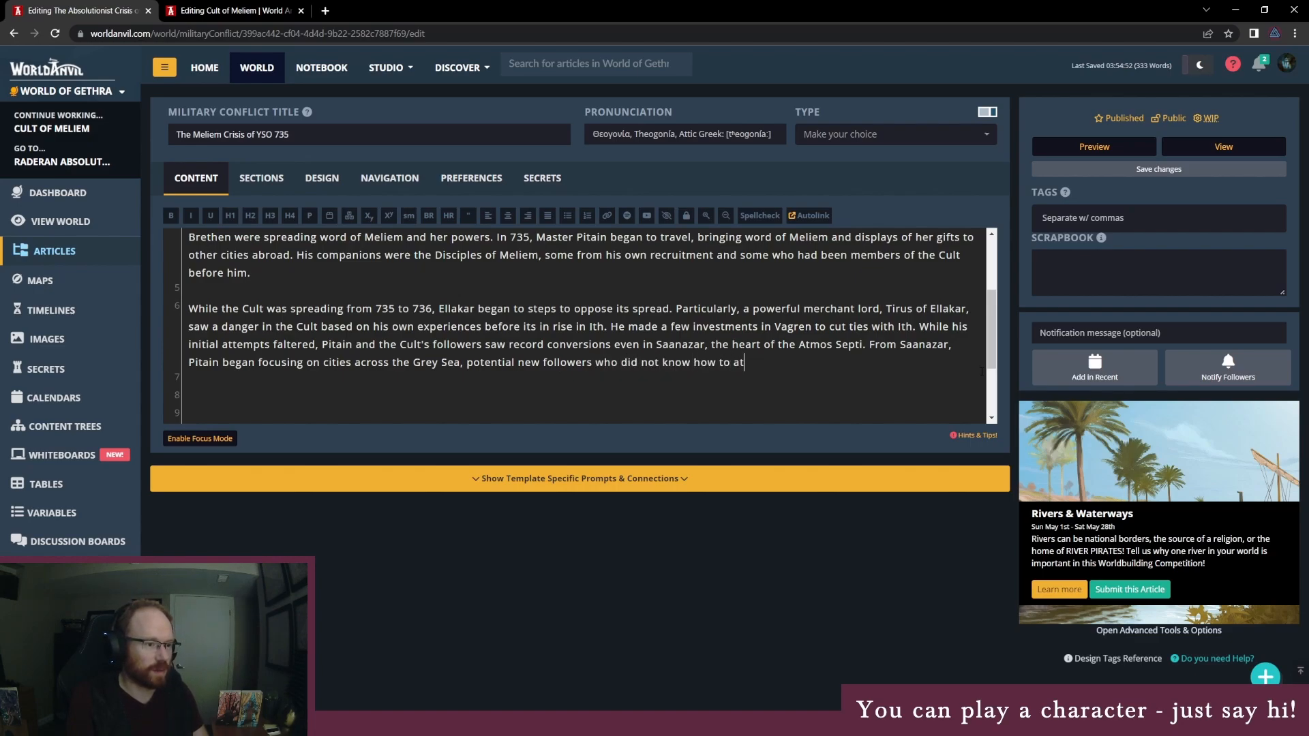
type("one")
Step: Check the Cult of Meliem article for its core belief, and in the crisis article replace "atone" with "appease Meliem."
scroll(982, 371, "up", 4)
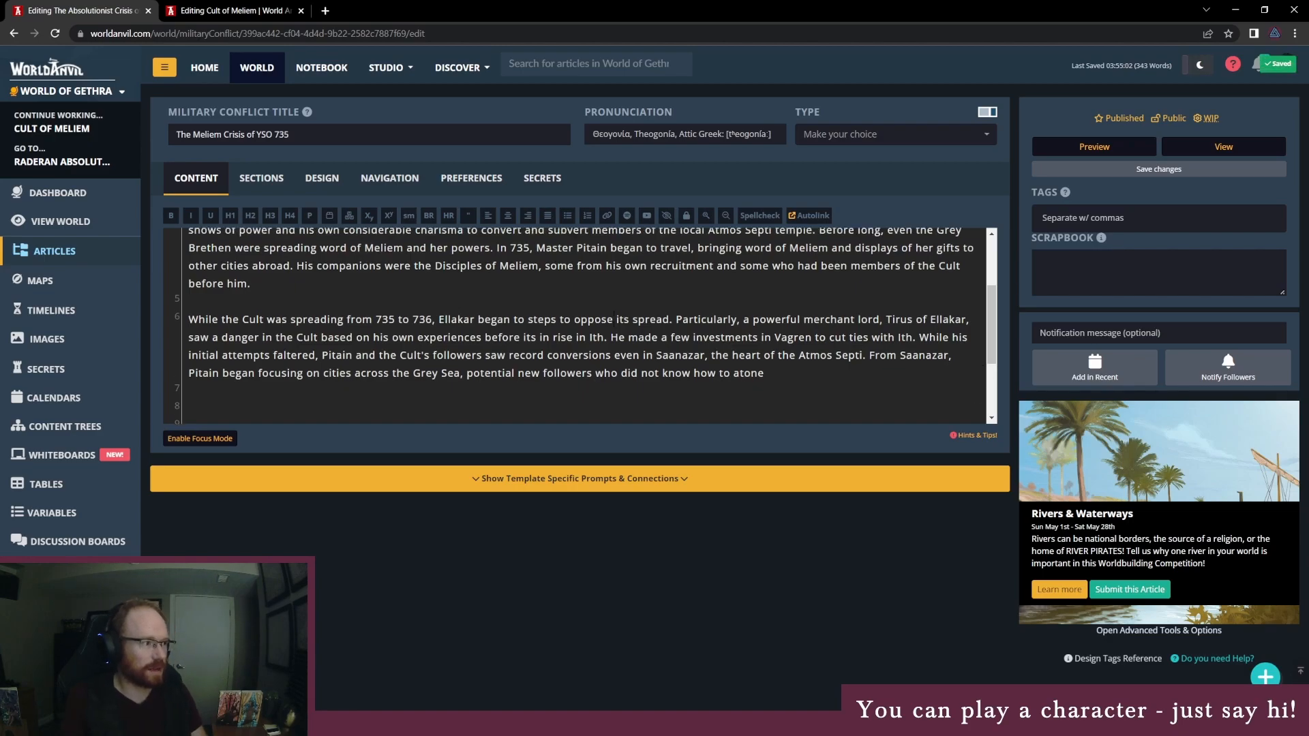
scroll(981, 372, "down", 6)
left_click(235, 9)
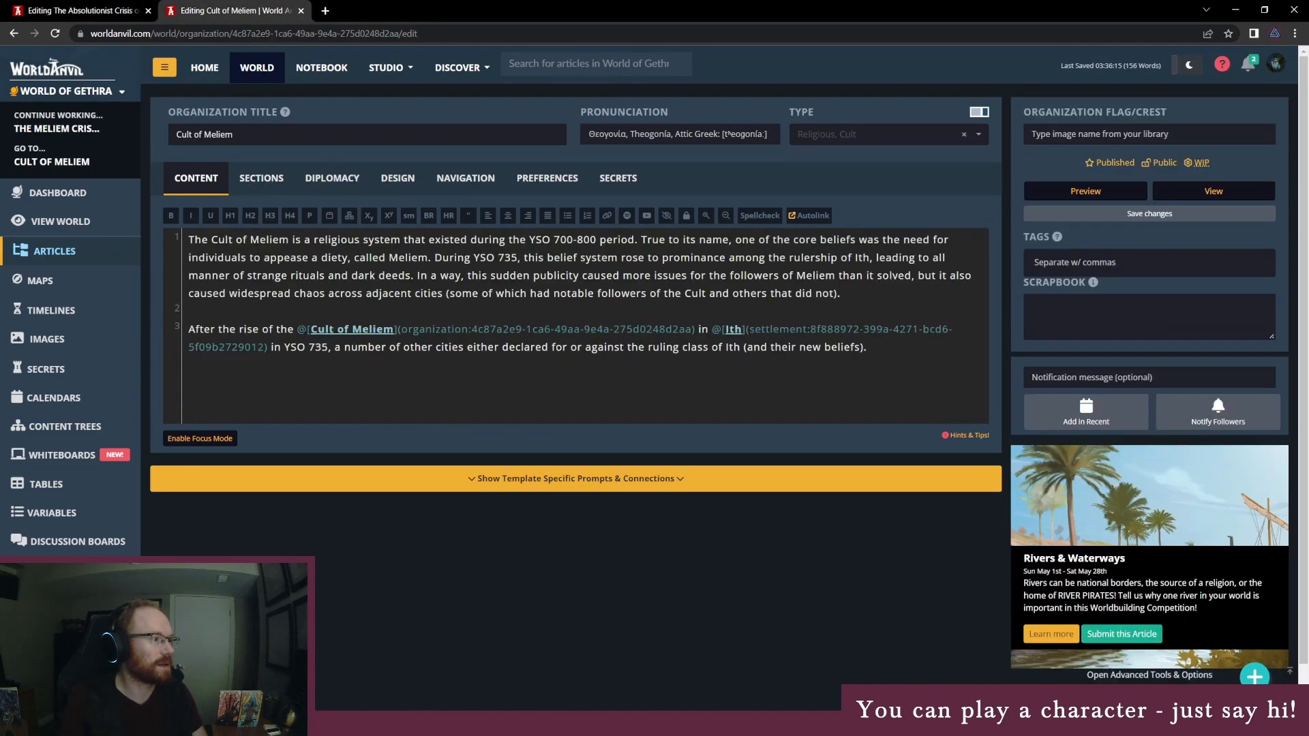
left_click(102, 10)
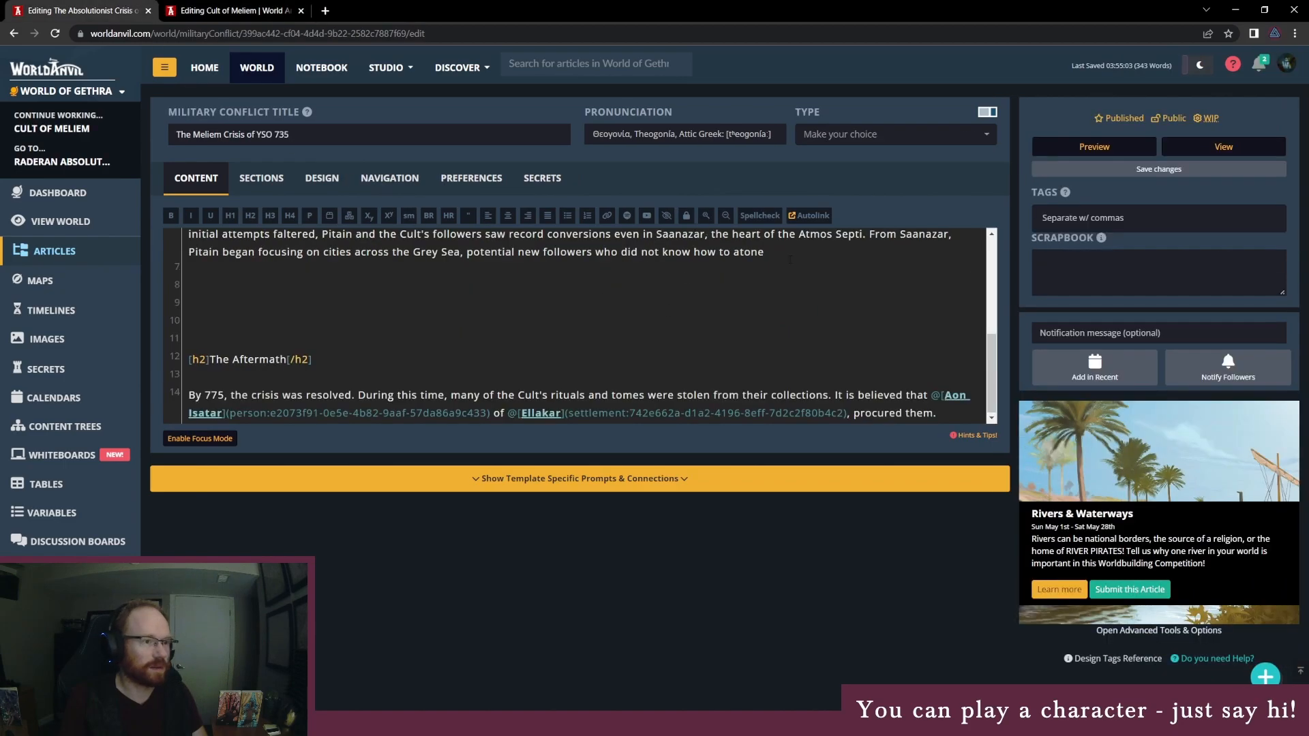
key("ctrl+shift+Left")
type("appease")
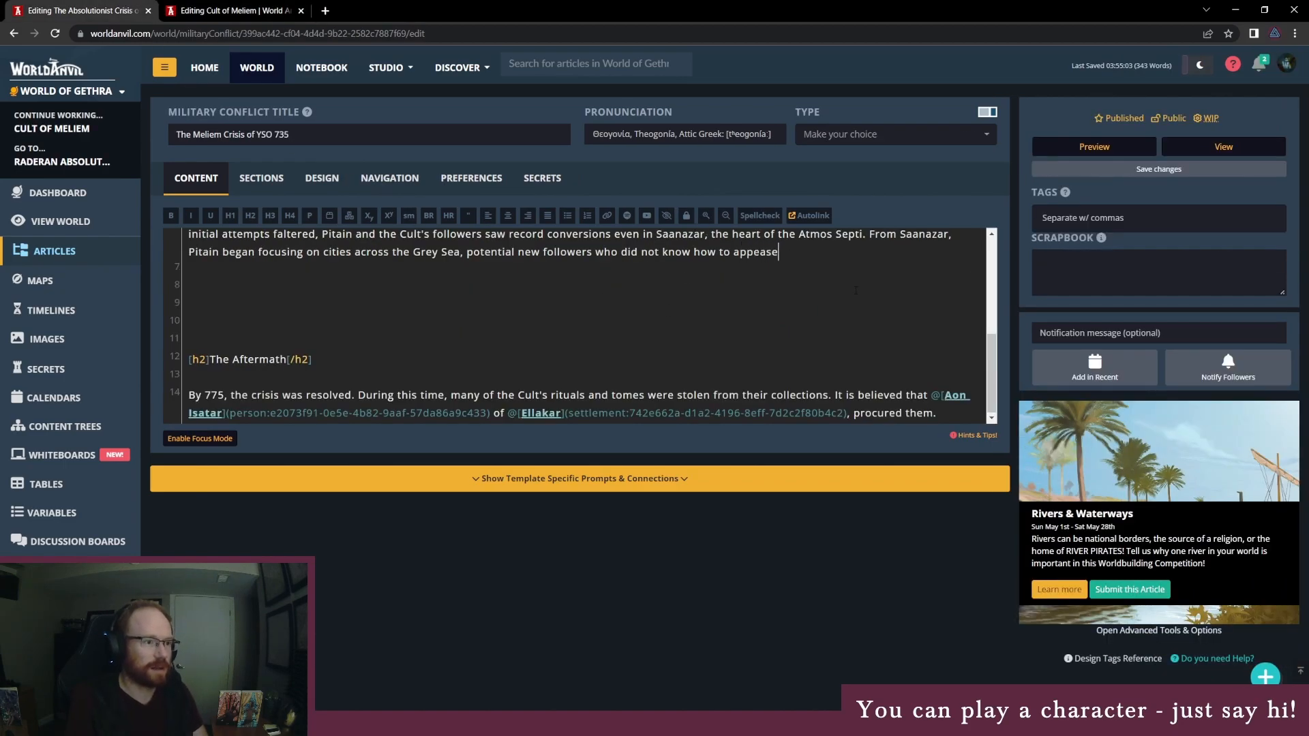
type(" Meliem.")
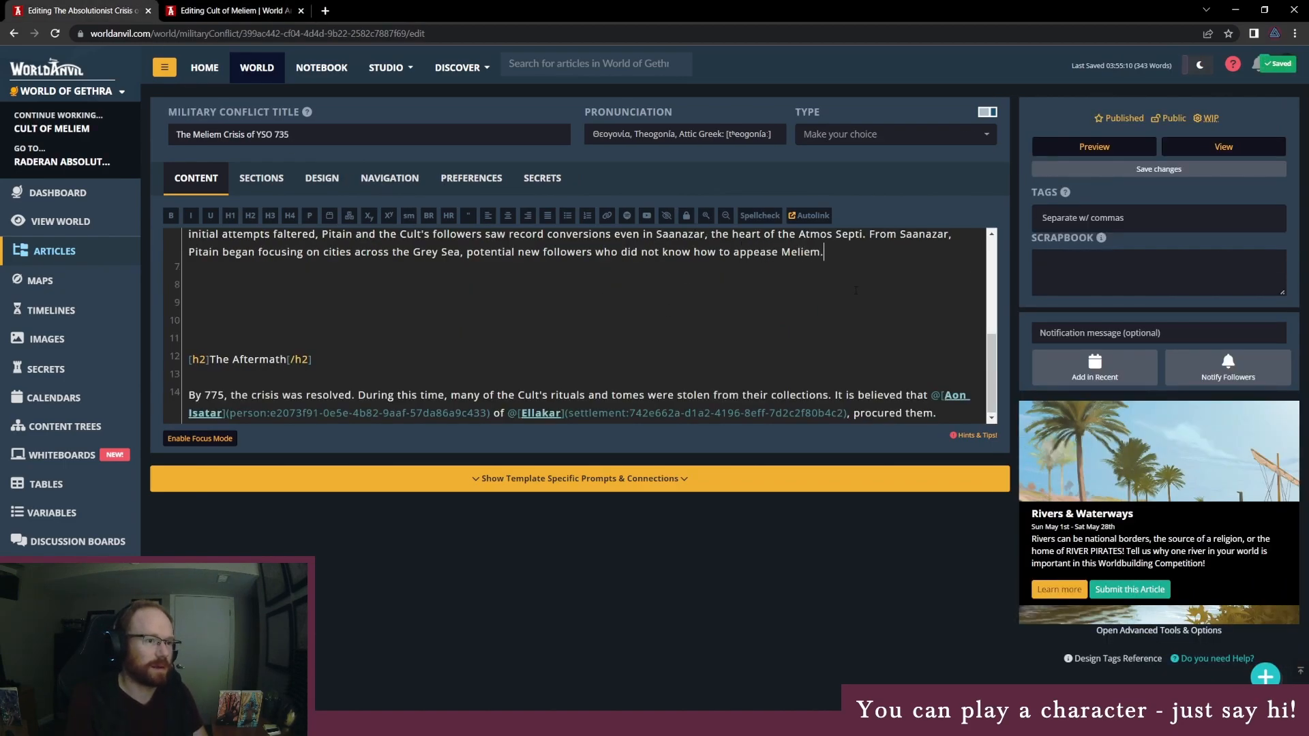
Step: Append "Many of his ardent followers rose from among the ranks (or travelers) of the Crimson Highway." to the Ellakar paragraph and start a new paragraph
scroll(856, 290, "up", 1)
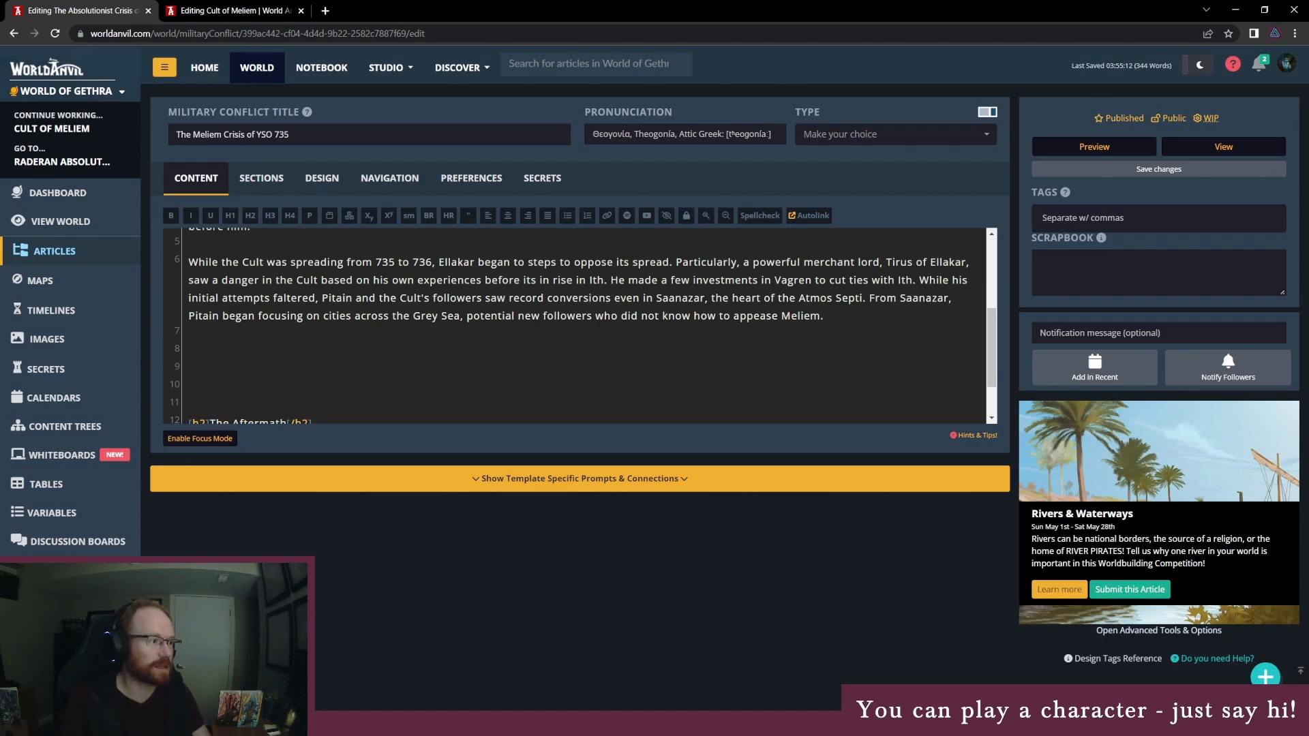
scroll(582, 326, "up", 1)
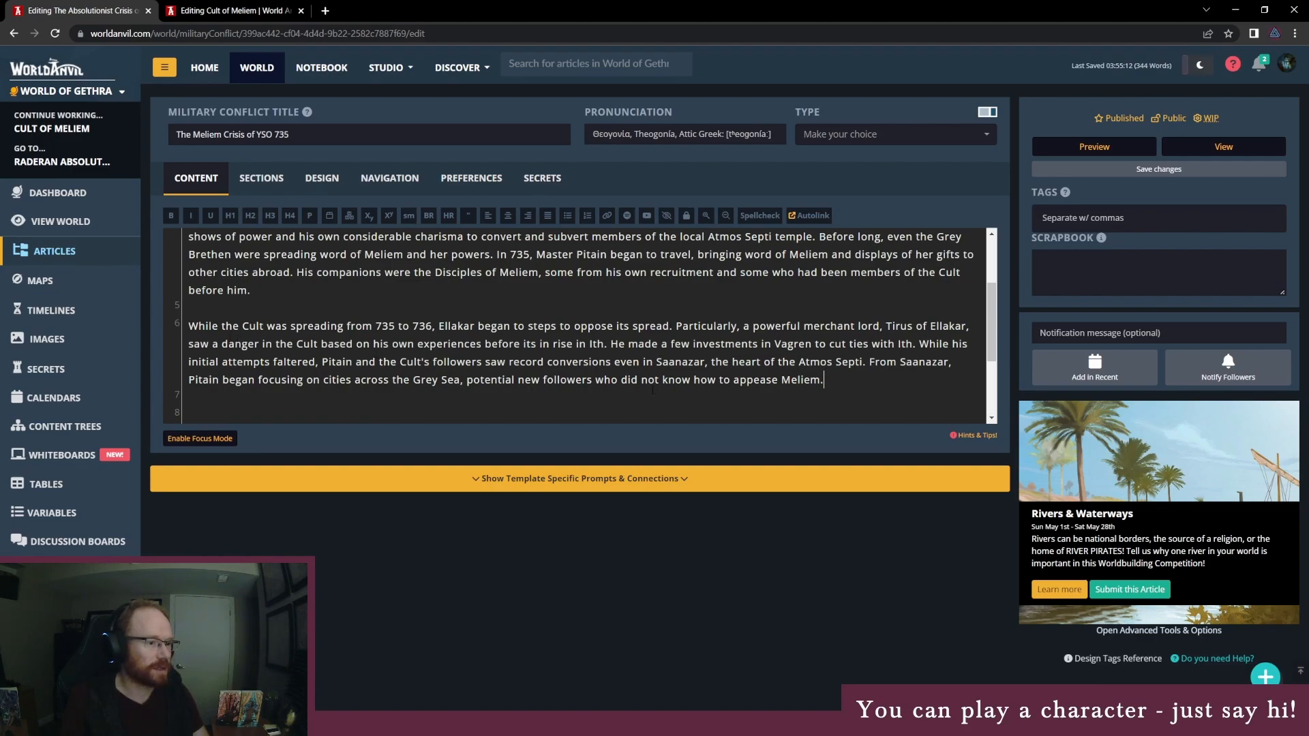
type("Many of")
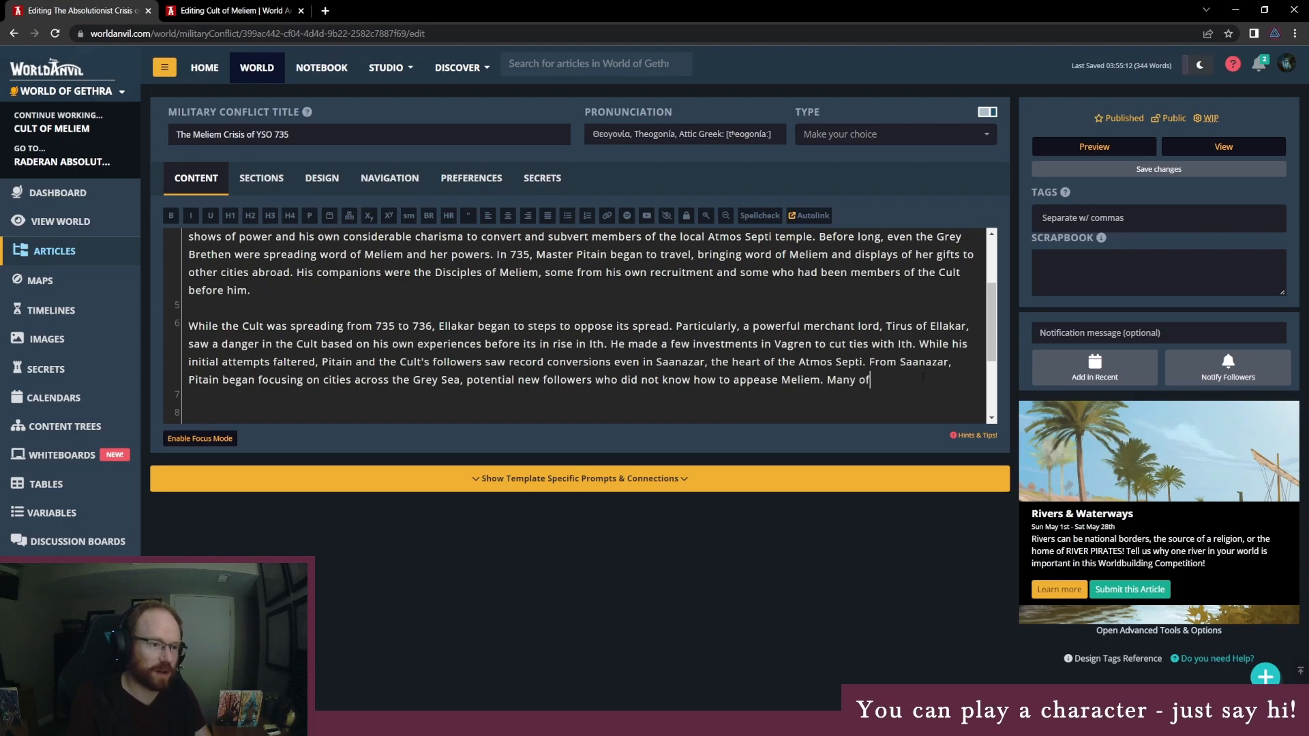
type(" his ardent follow")
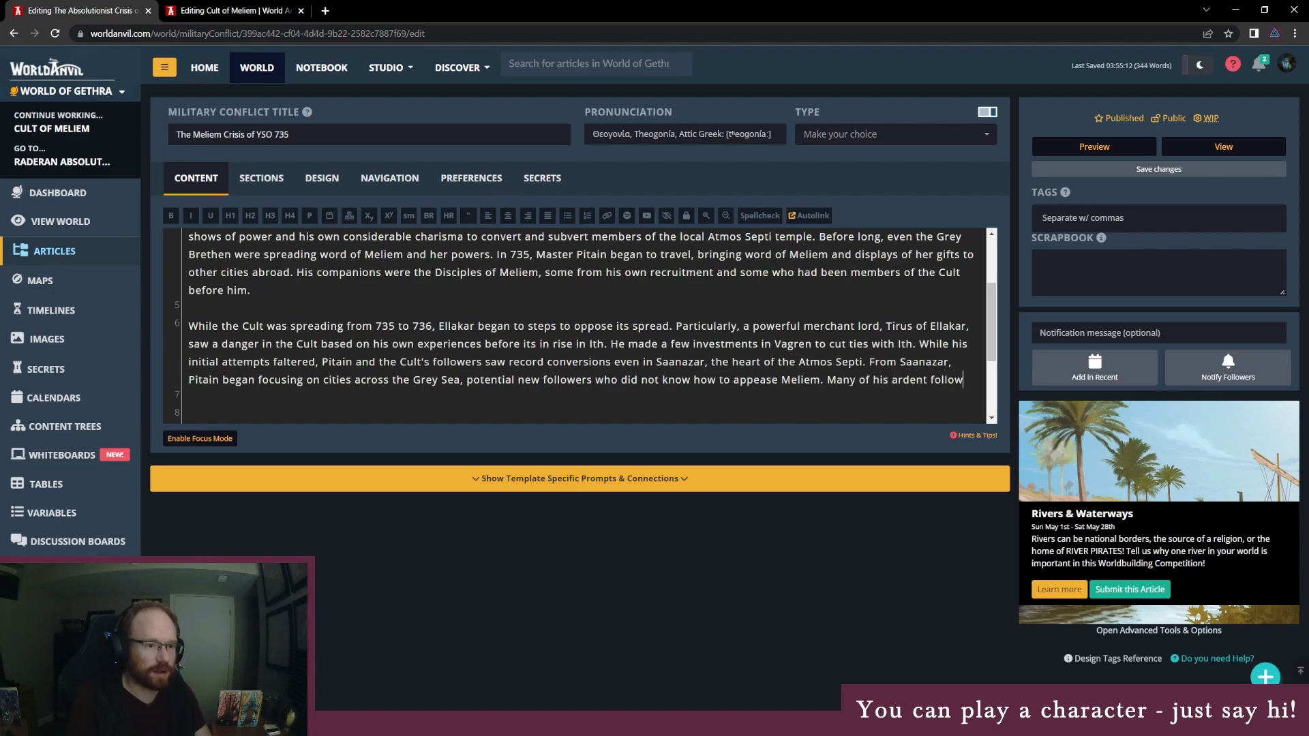
type("ers rose from amo")
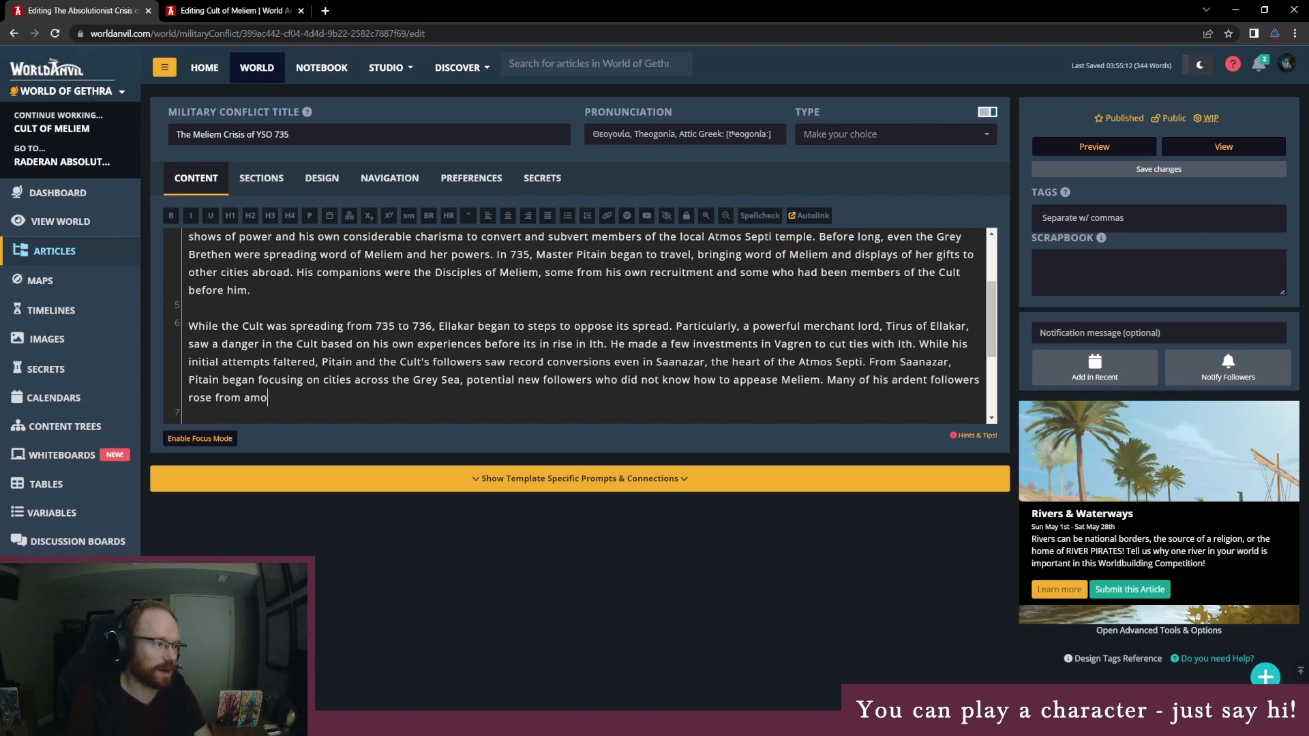
type("ng the ranks (or travelers")
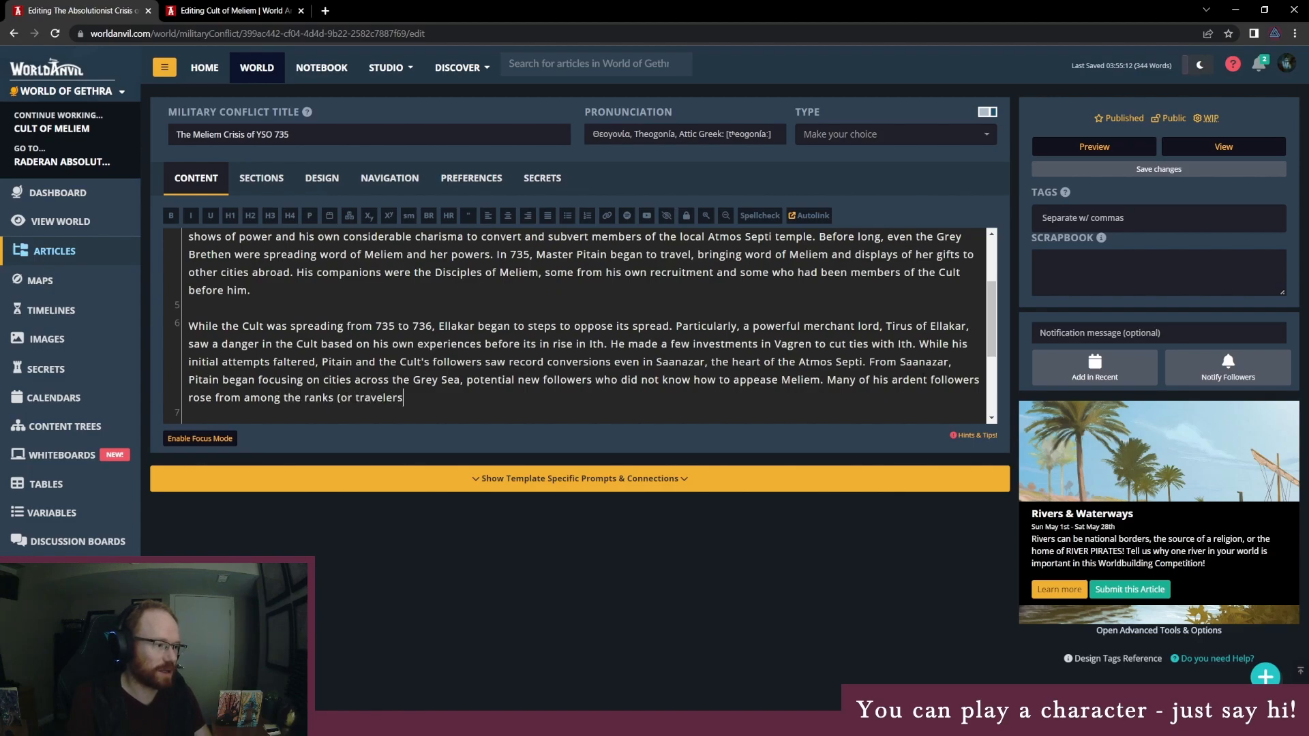
type(") of the Crimson ")
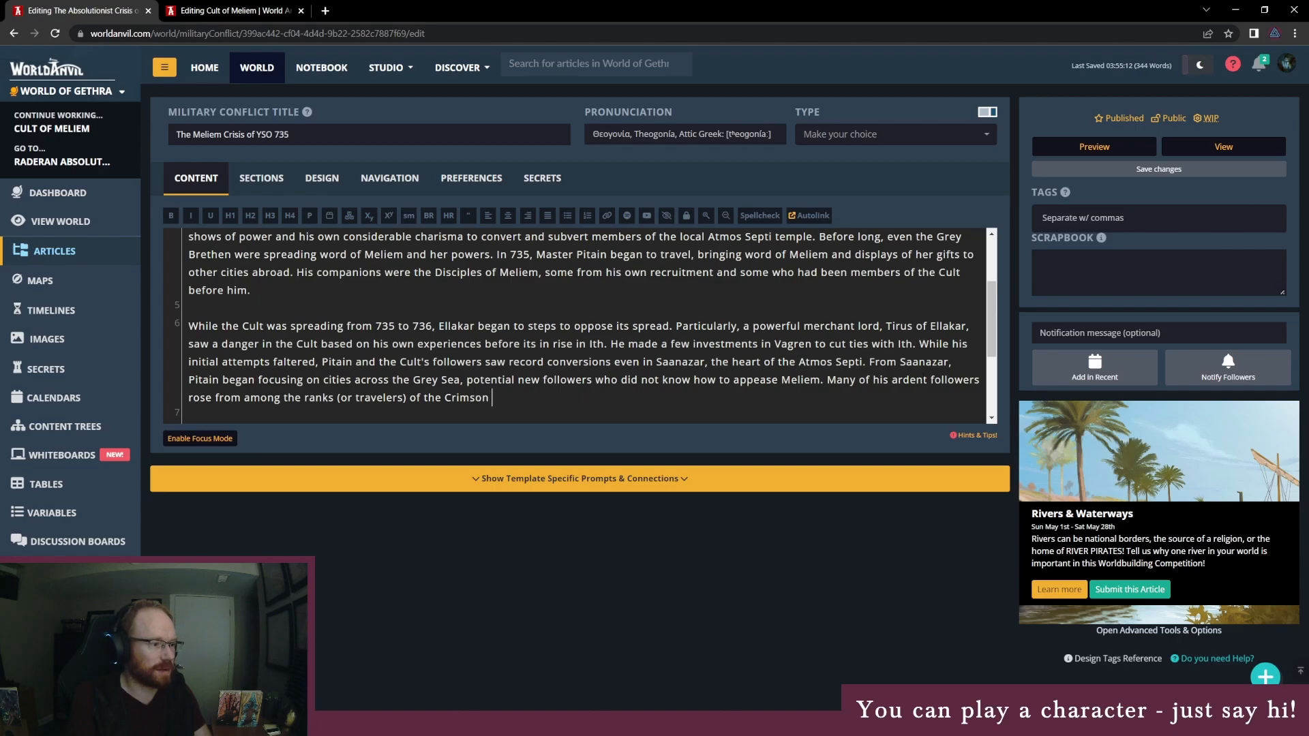
type("Highway.")
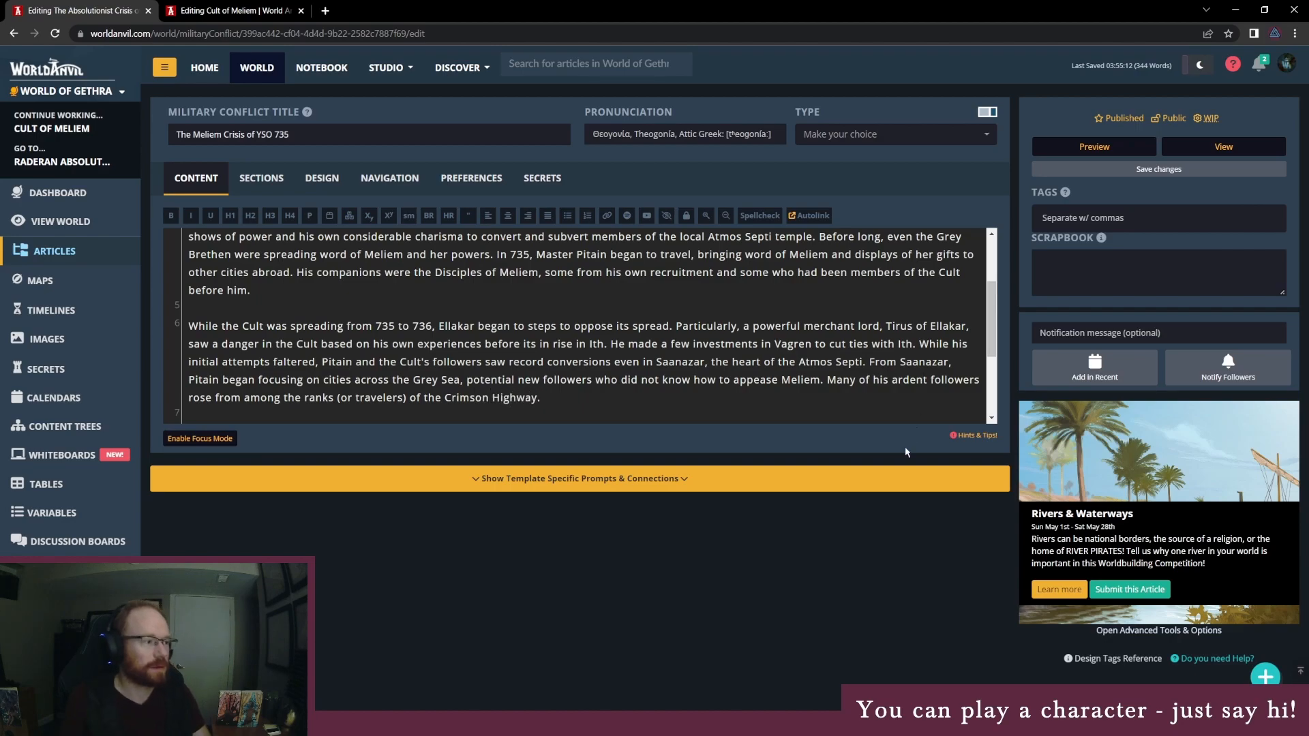
scroll(583, 365, "down", 1)
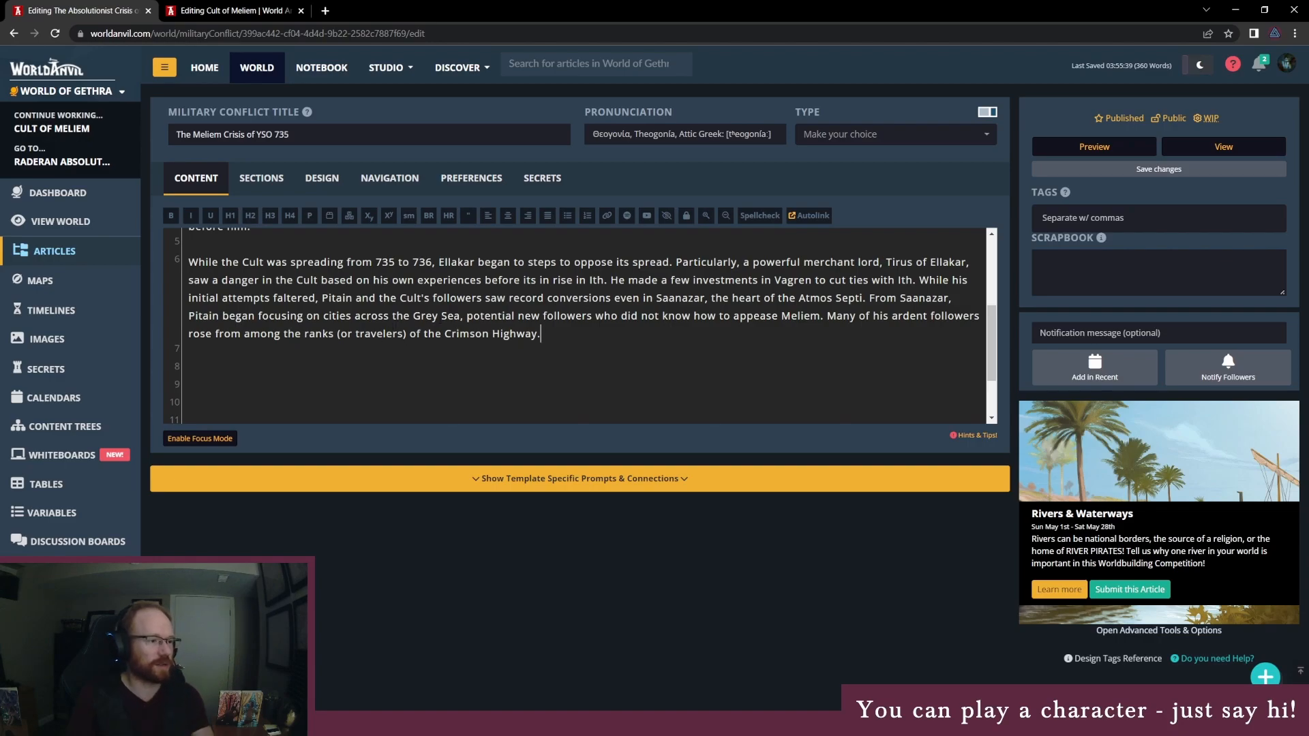
key("Return")
key("Return")
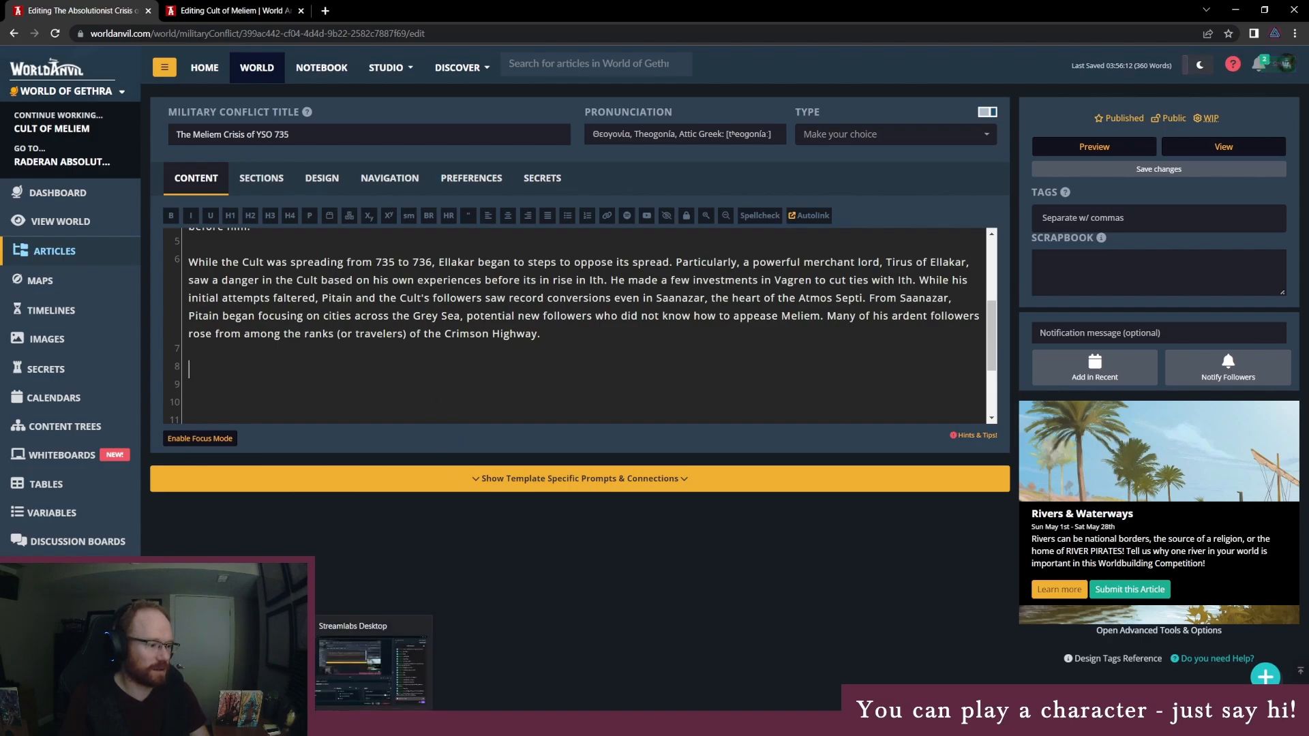
Step: Switch to OneNote and add the question "Does Tirus succeed as the Cult moves south?" beside the Meliem mythos question, in a narrower note box
left_click(365, 724)
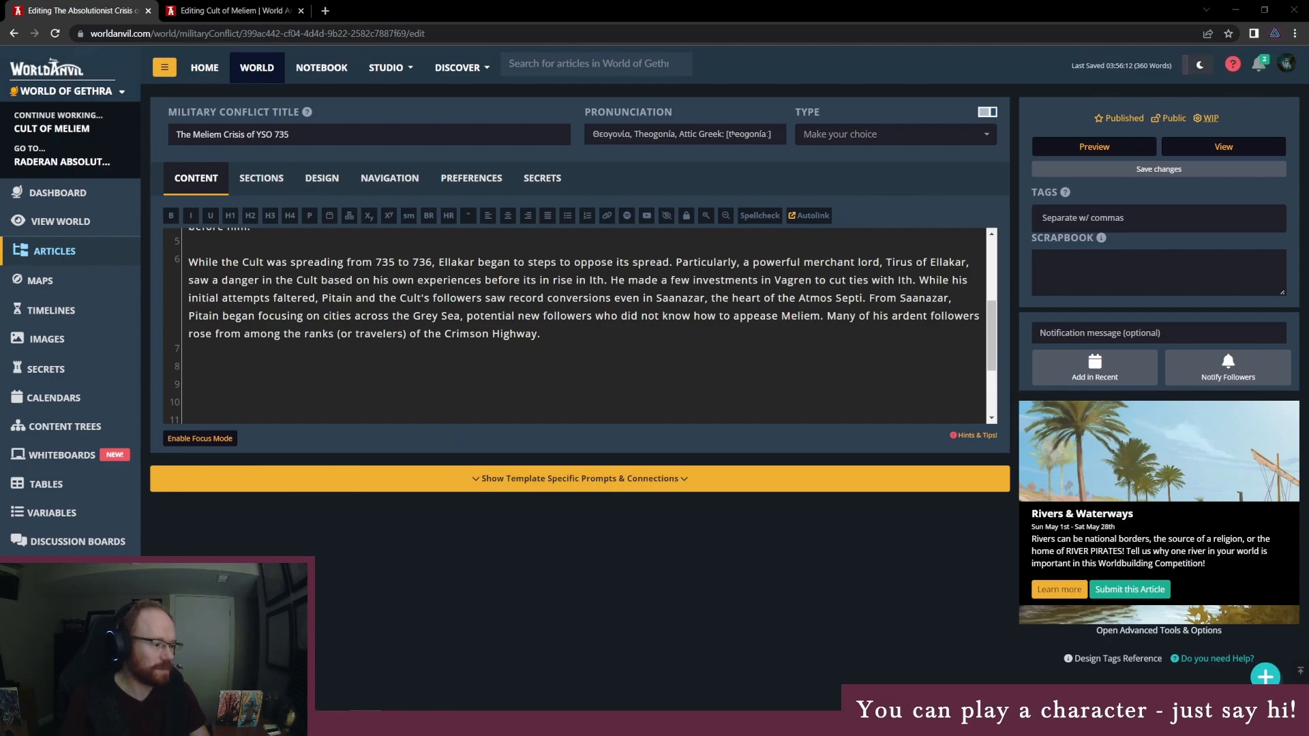
left_click(364, 723)
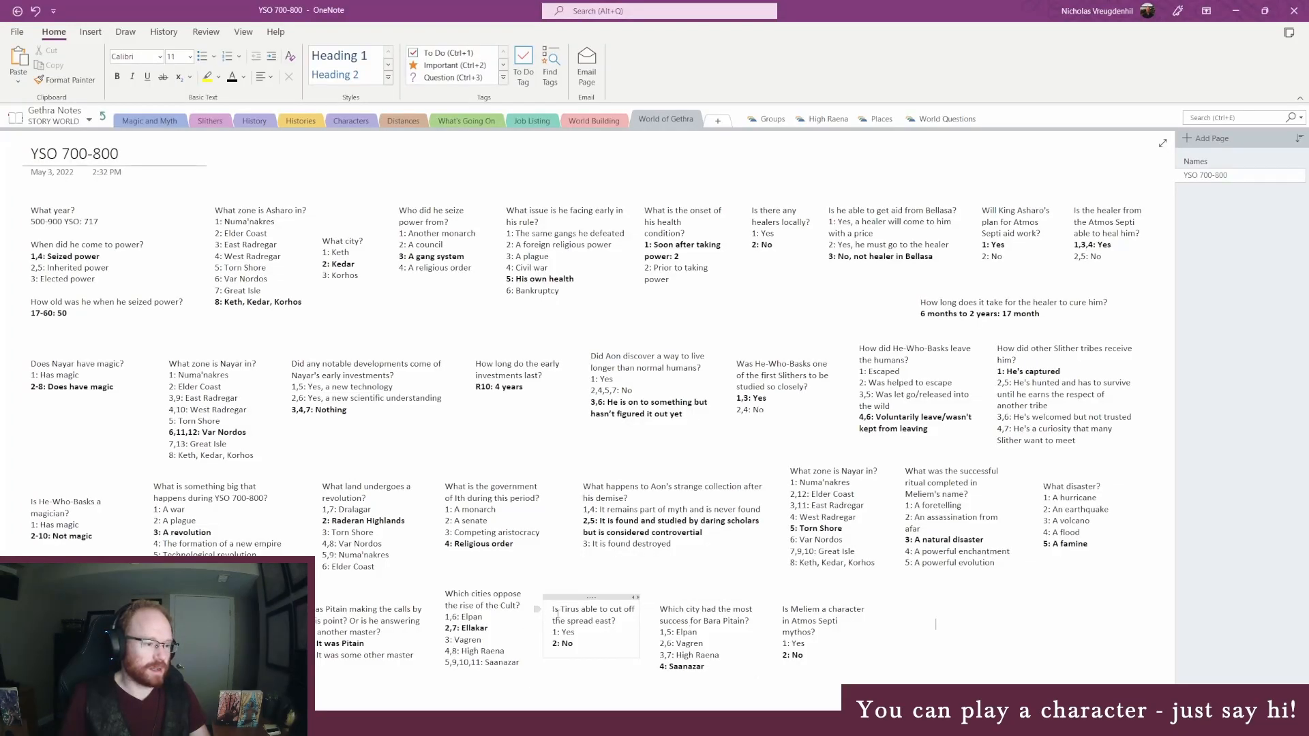
left_click(904, 609)
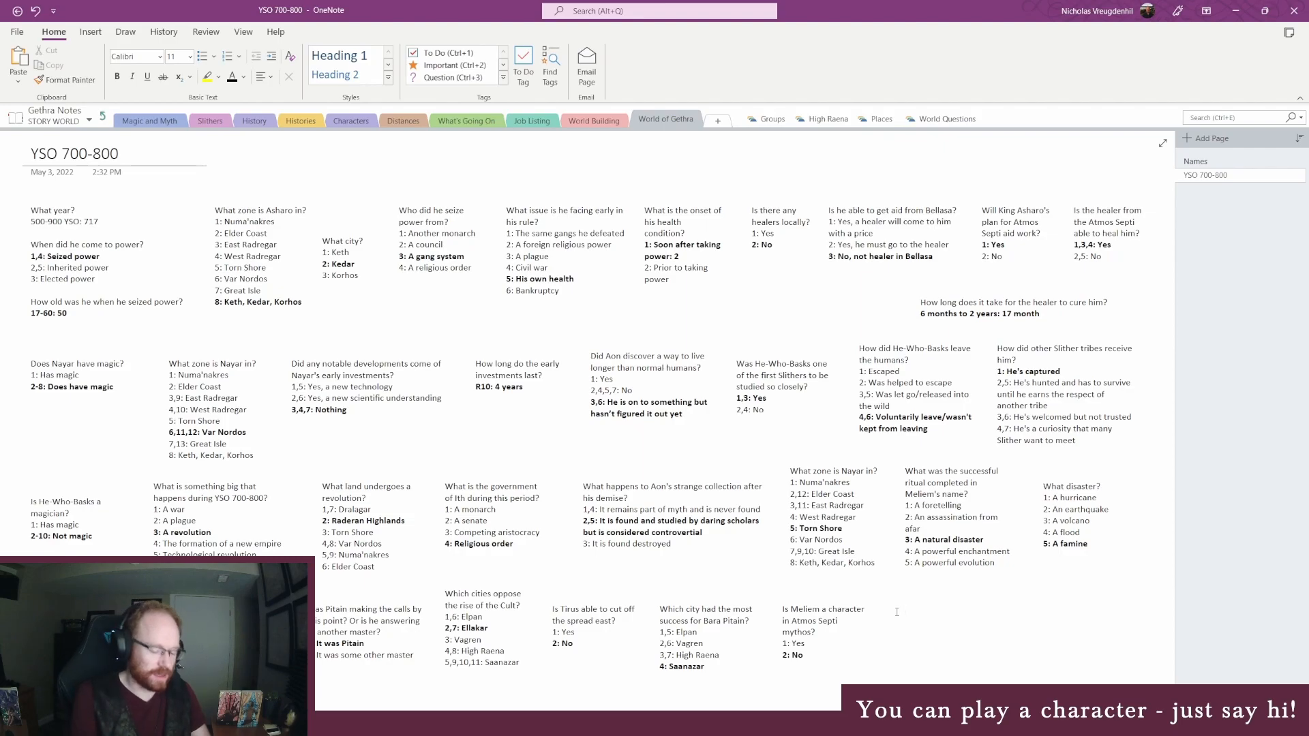
type("Does T")
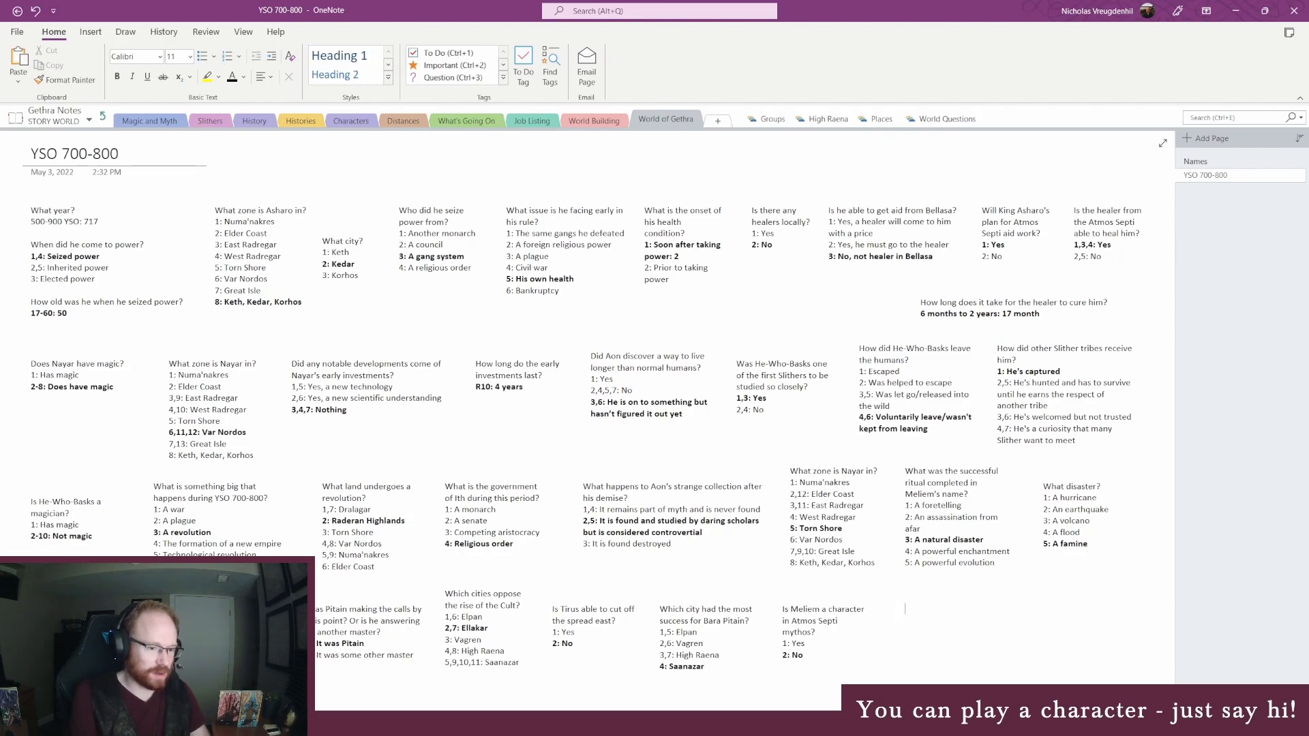
type("irus succeed as")
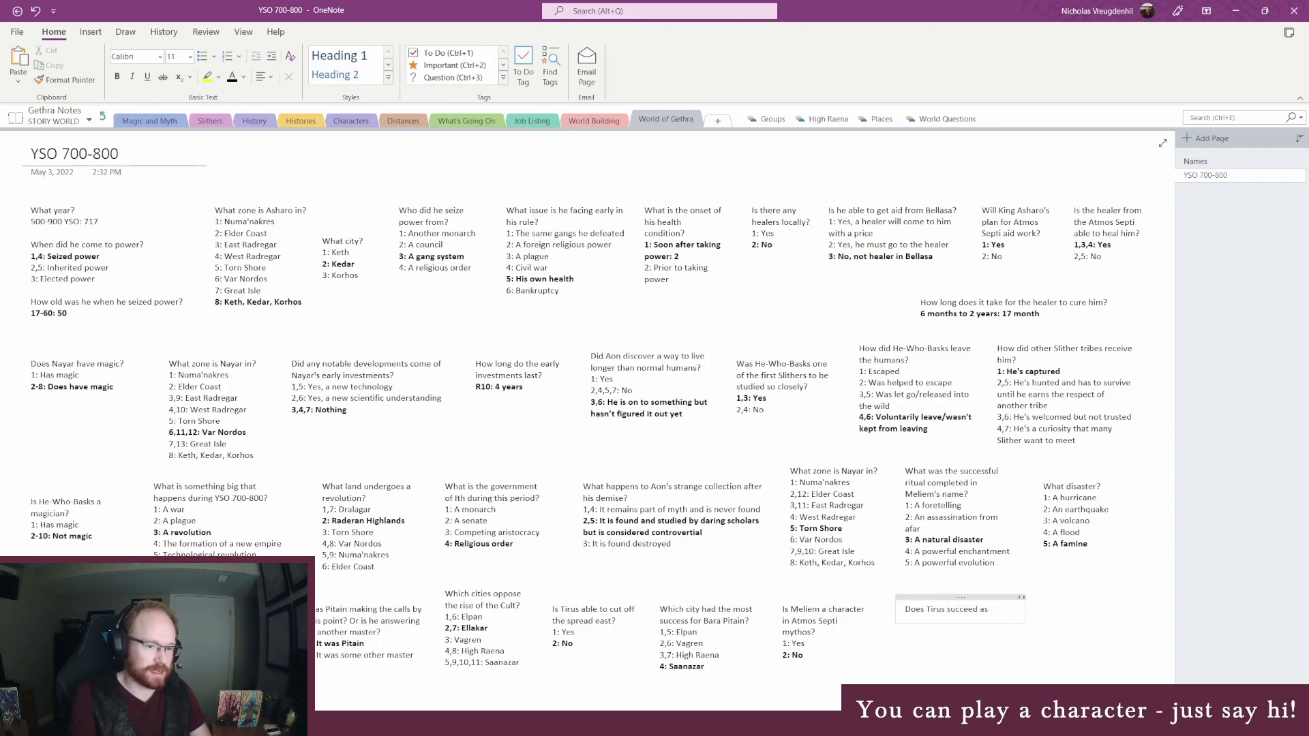
type(" the Cult moves d")
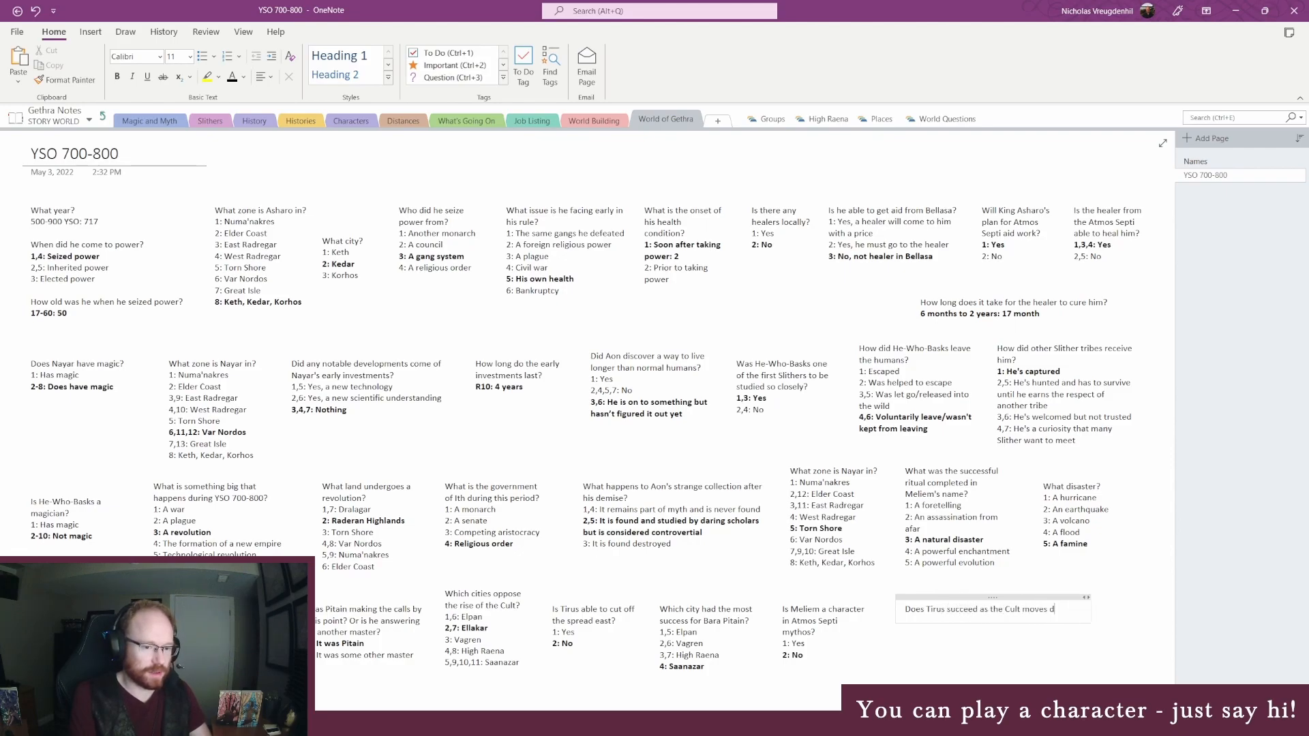
key("BackSpace")
type("south?")
key("Return")
type("1:")
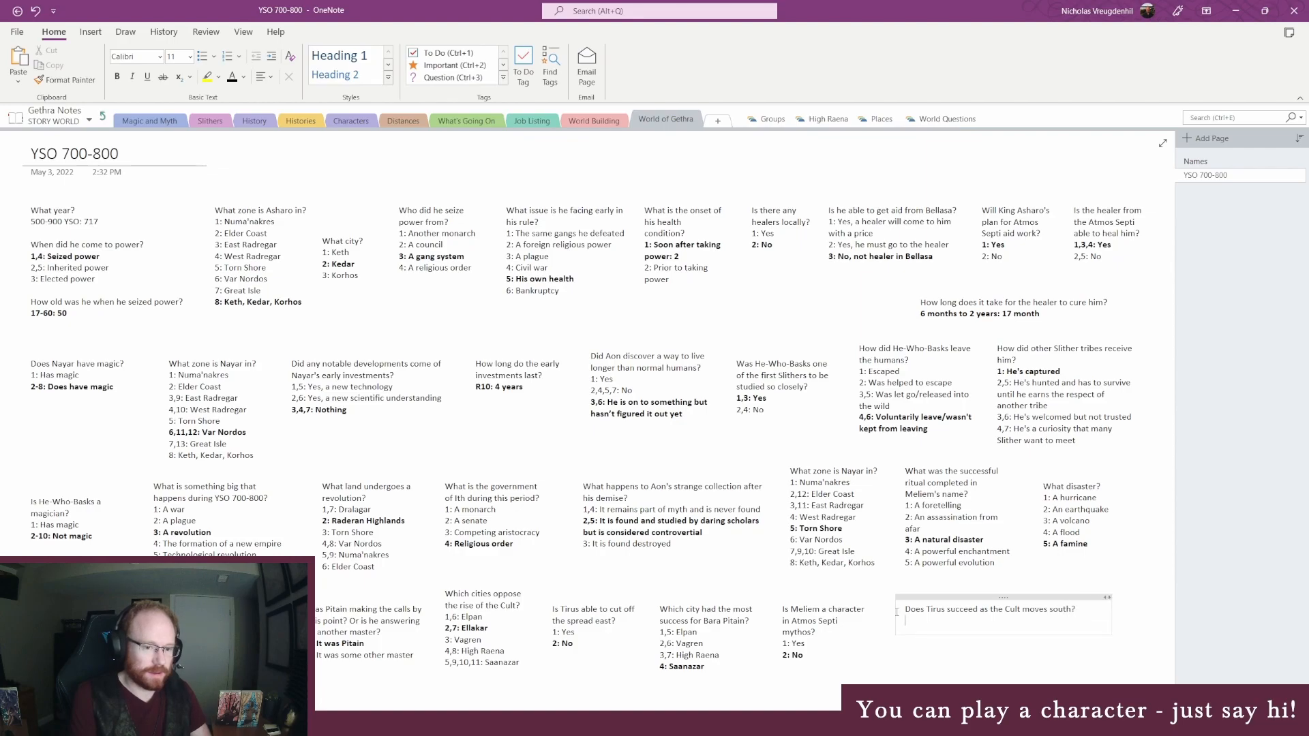
left_click_drag(1107, 597, 1023, 629)
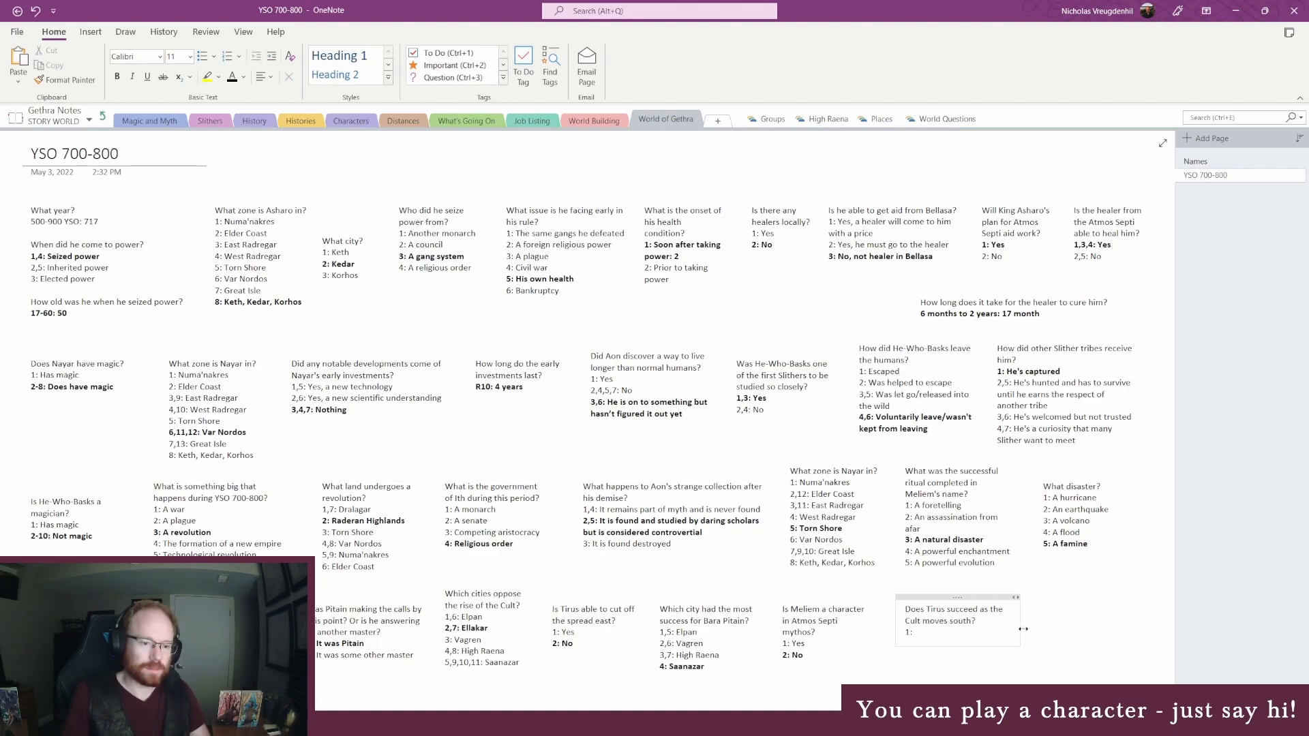
Step: Insert "in swaying Vagren" after "succeed" in the new Tirus question
left_click(980, 609)
type("in swaying Va")
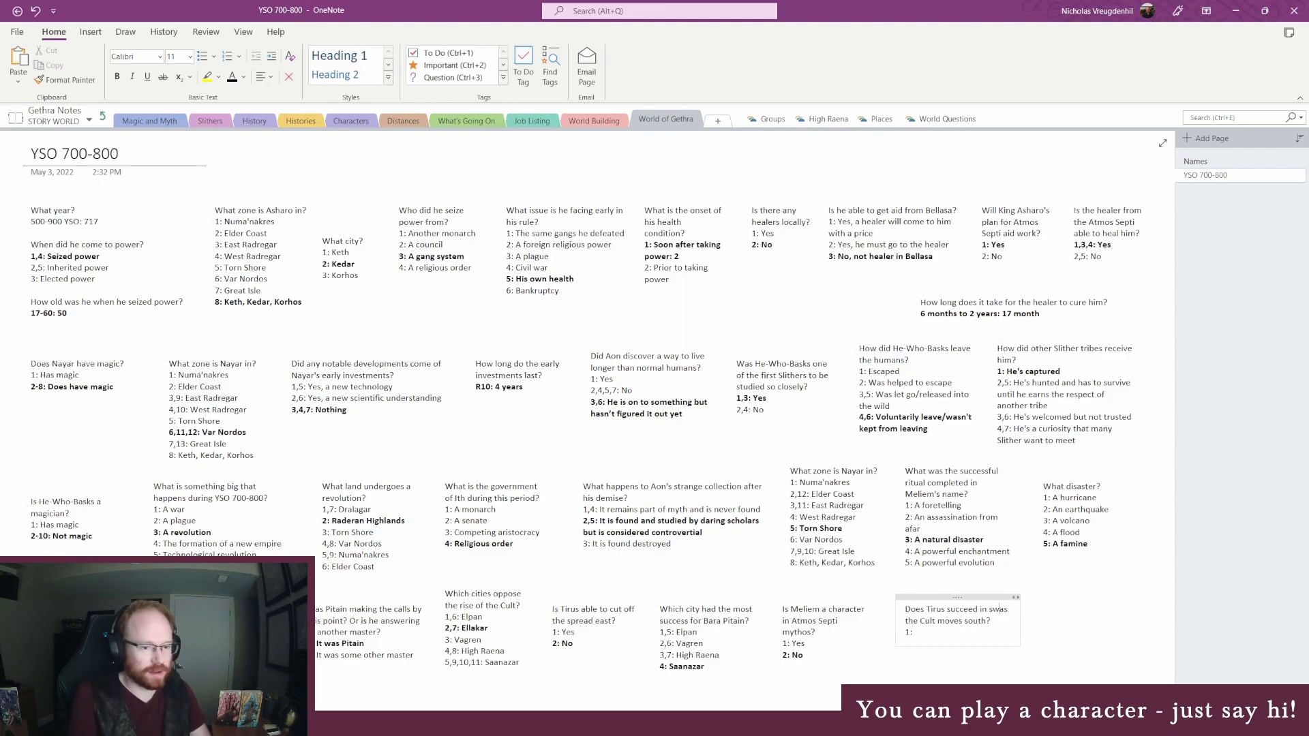
type("gren a")
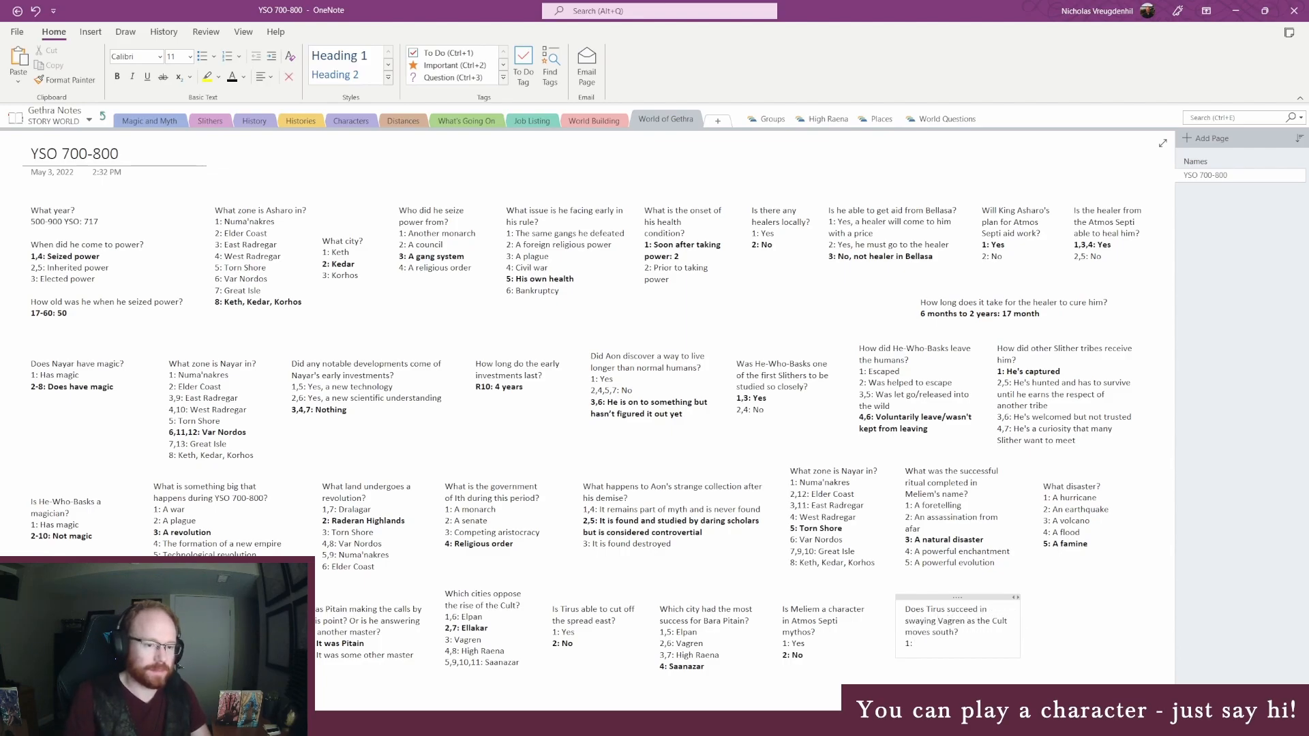
Step: List three answers under the Tirus question: "1: Yes", "2: No" and "3: No, but another city sways"
type("Yes")
key("Return")
type("2:")
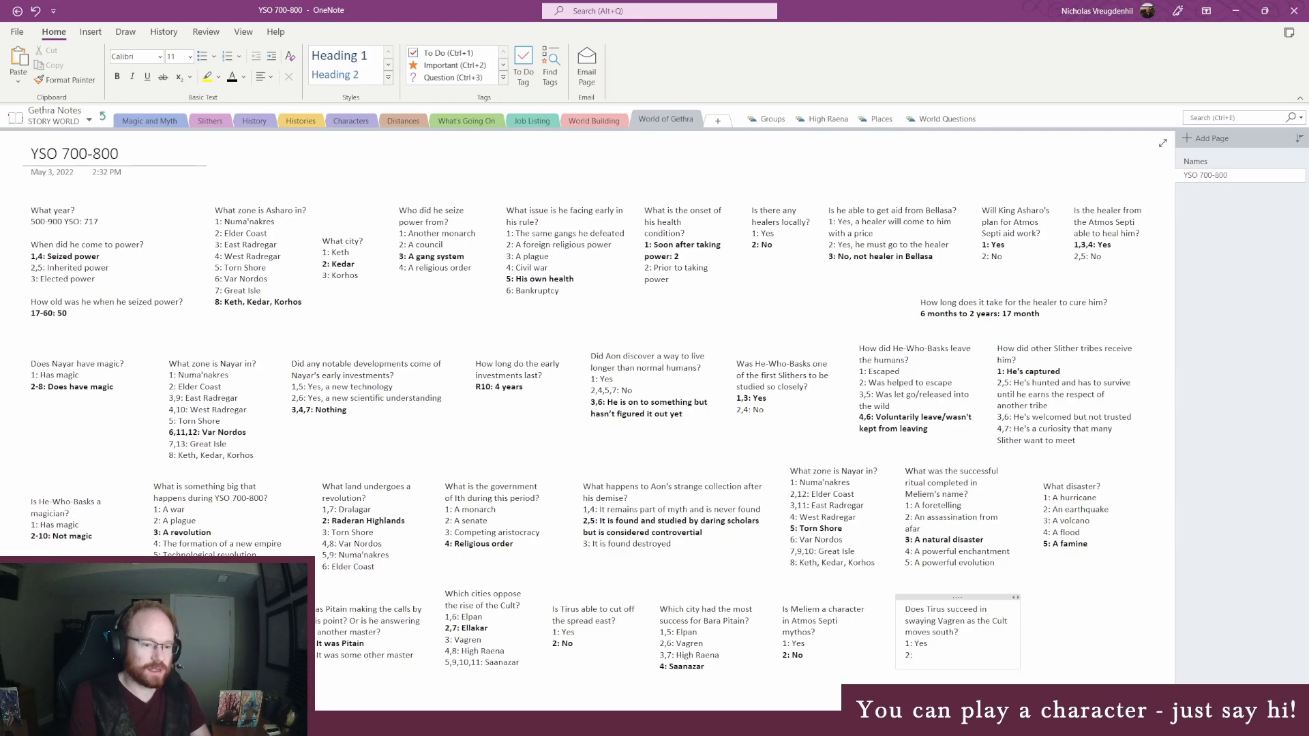
type(" No")
key("Return")
type("3: Bu")
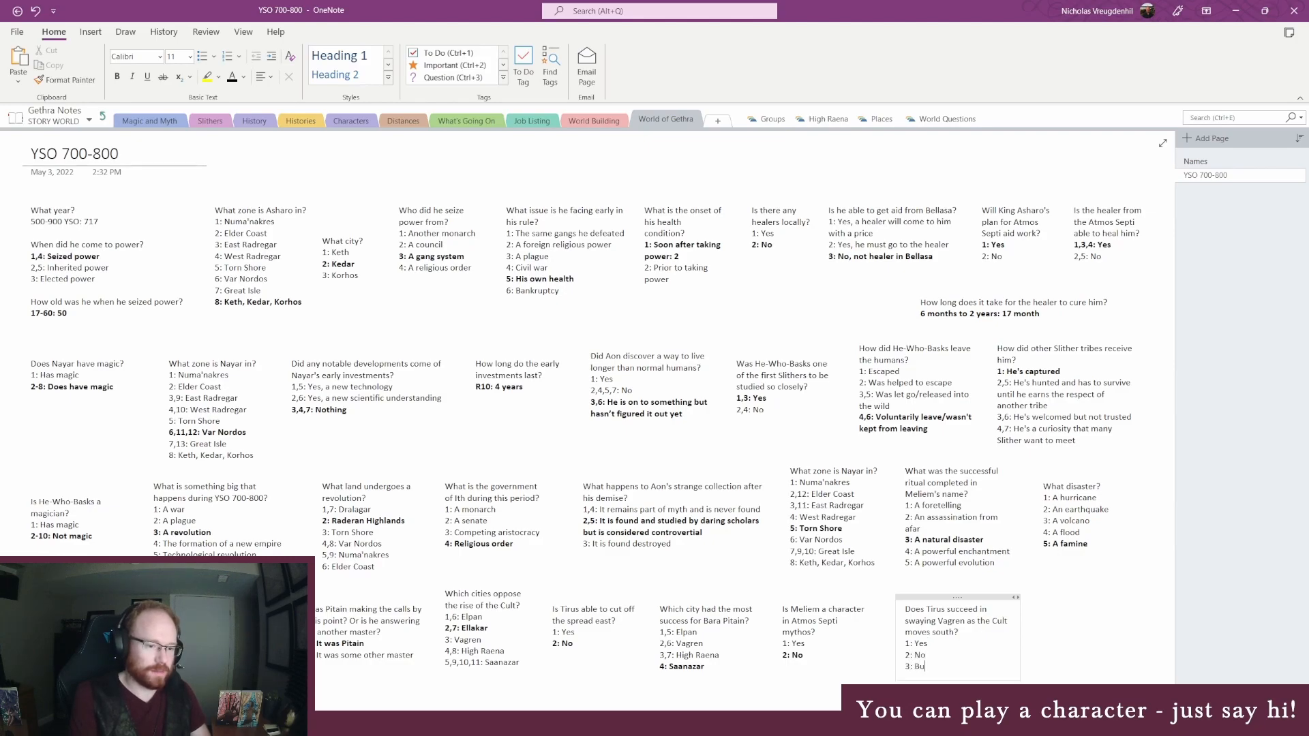
key("BackSpace")
key("BackSpace")
type("No, but another city sways")
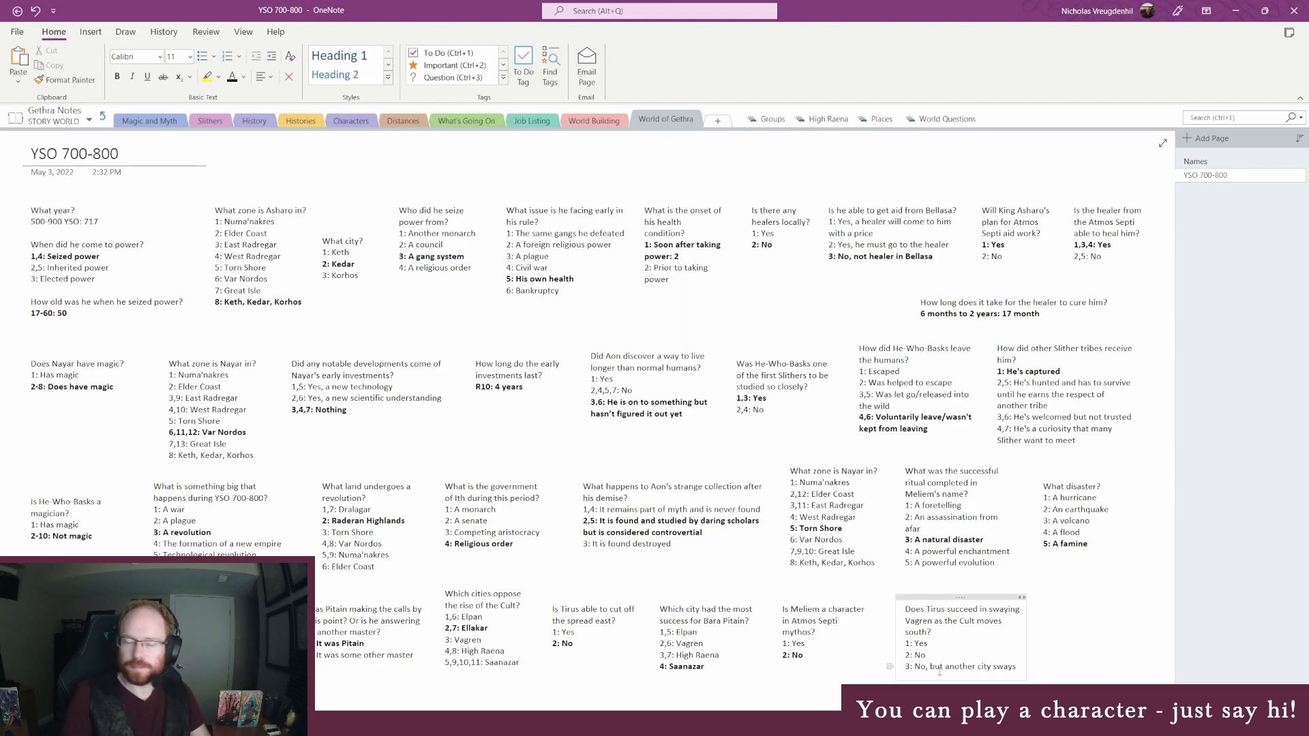
Step: Renumber the Tirus answers for six outcomes as 1,4 for Yes, 2,5 for No and 3,6 for another city, and widen the note box slightly
key("Up")
key("Up")
key("Left")
key("Left")
key("Left")
key("Left")
key("Left")
type(",4")
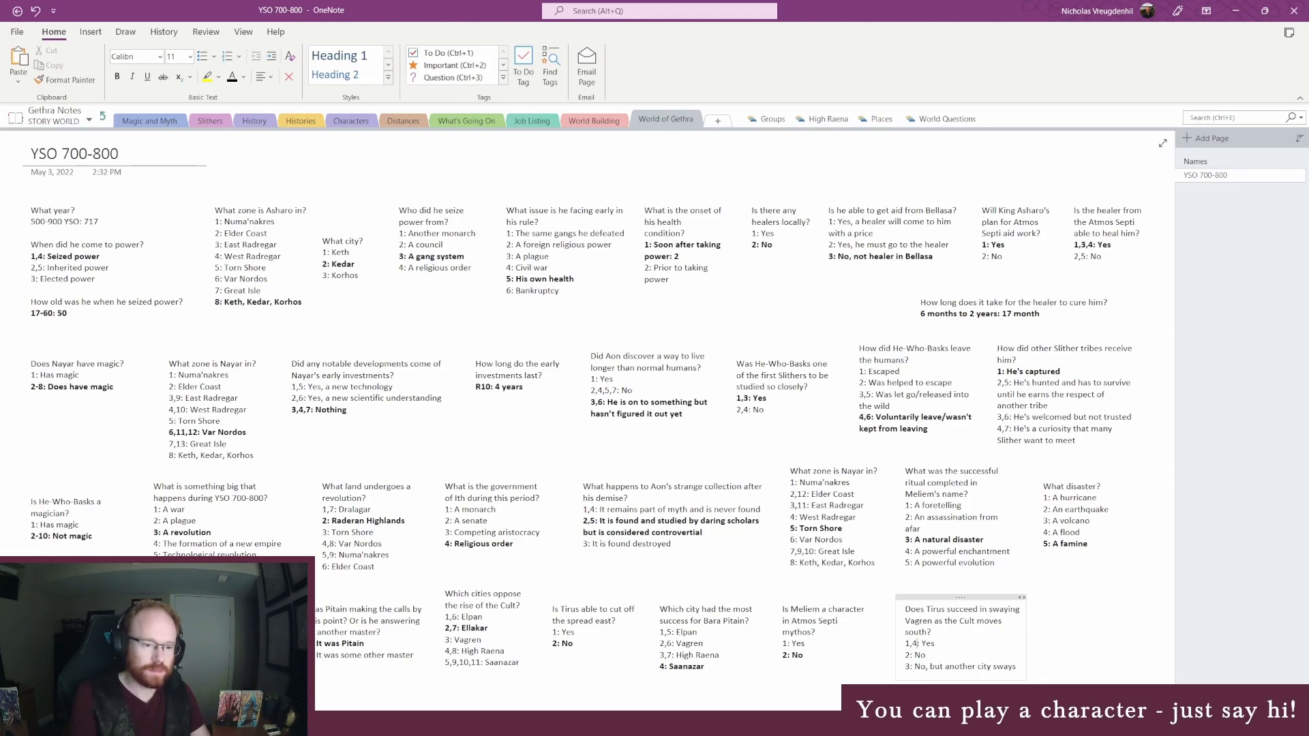
key("Down")
key("Left")
key("Left")
type(",5")
key("Down")
key("Left")
key("Left")
type(",6")
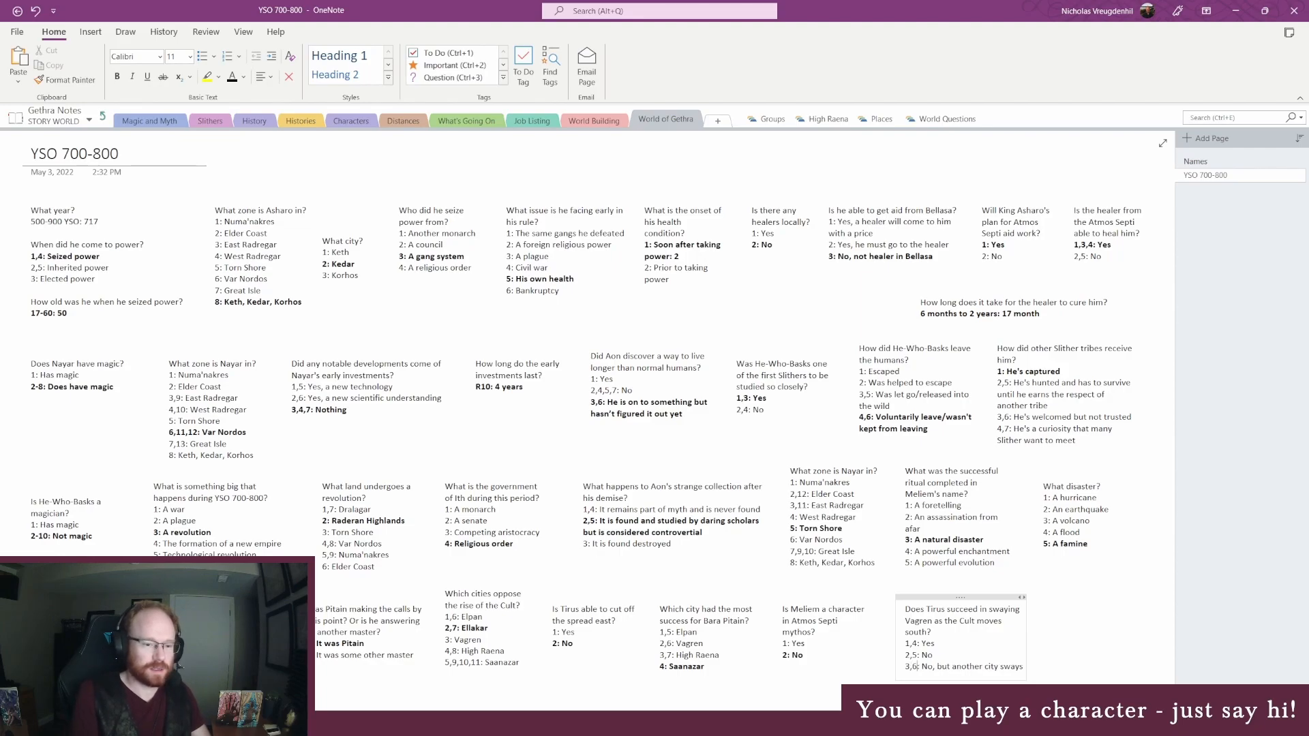
left_click_drag(1023, 640, 1028, 640)
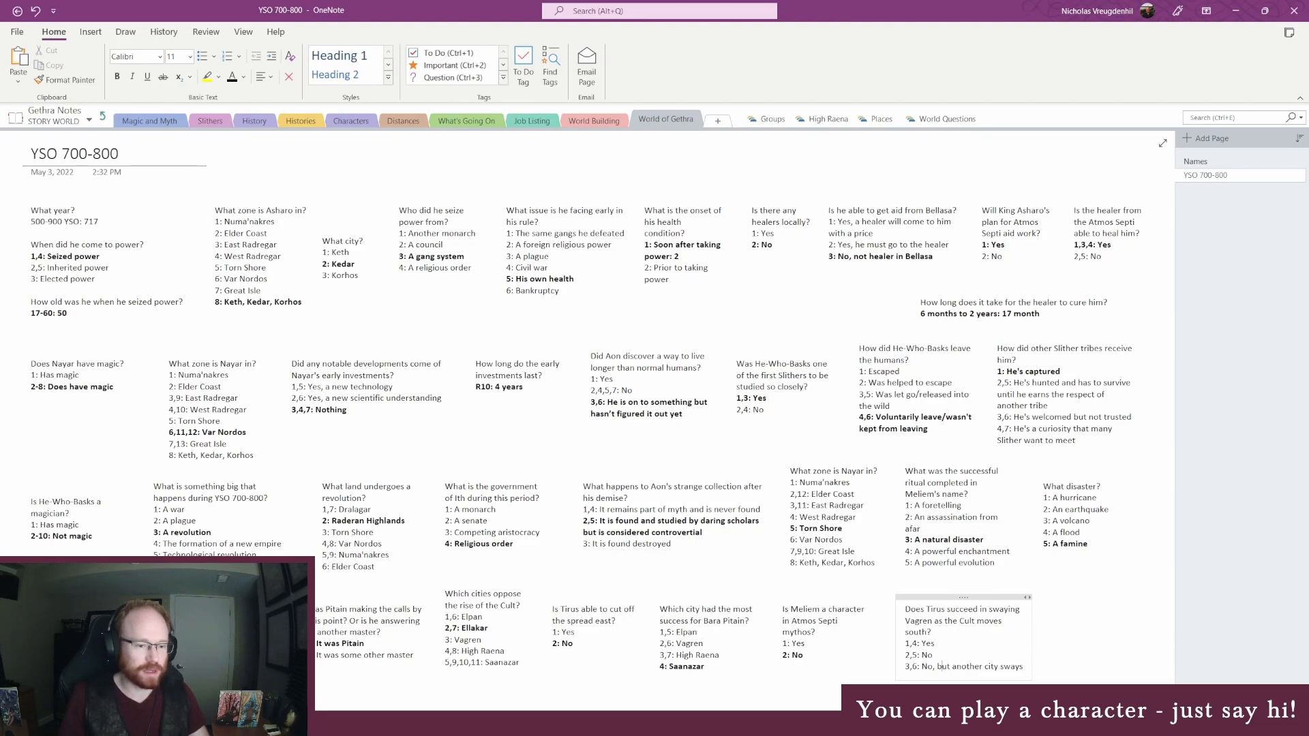
Step: Bring up RANDOM.ORG, move its window clear of the new question, and generate a random number from 1 to 6
left_click(305, 671)
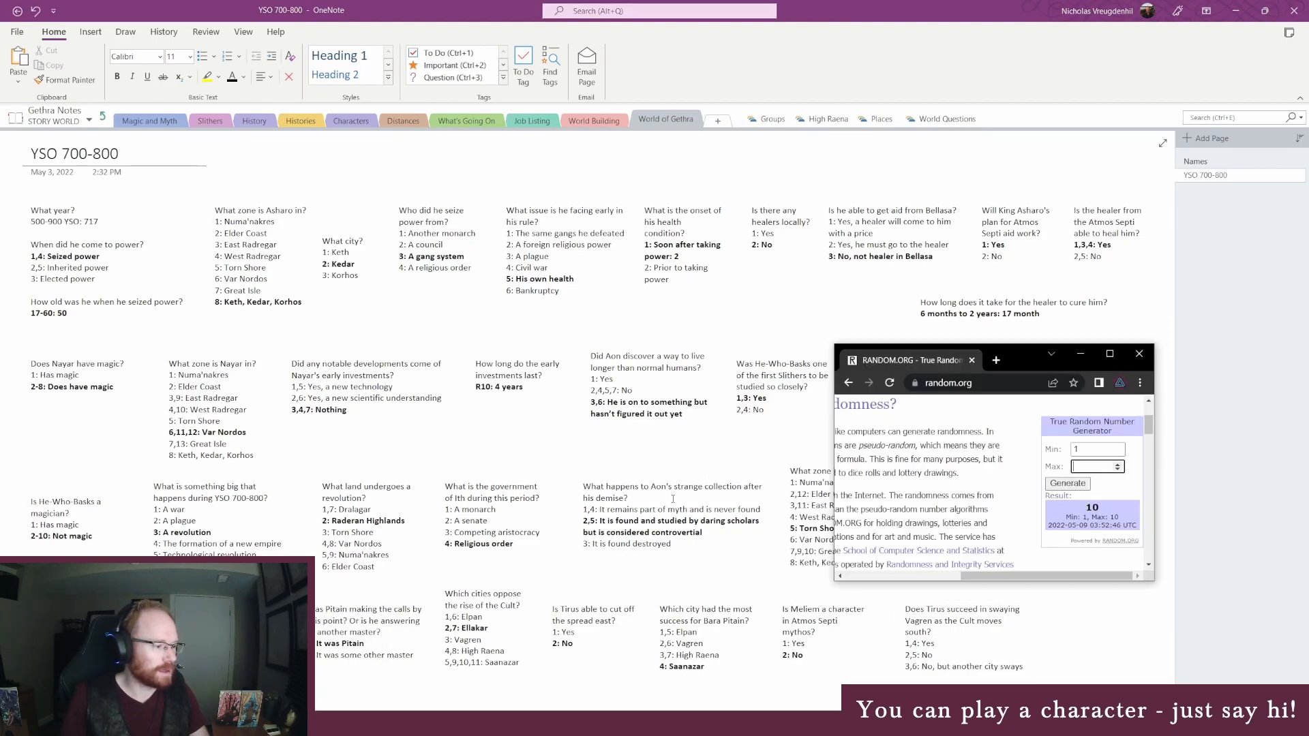
left_click_drag(1020, 356, 1014, 289)
type("6")
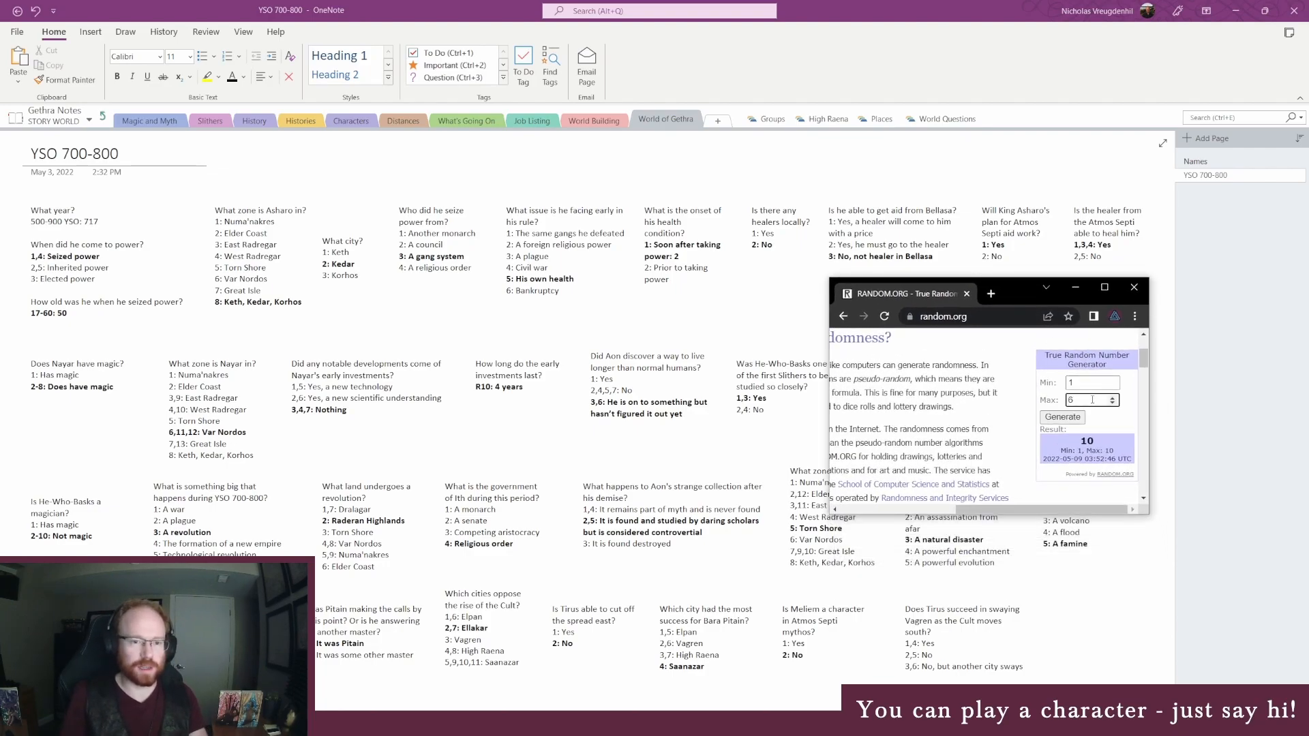
key("Return")
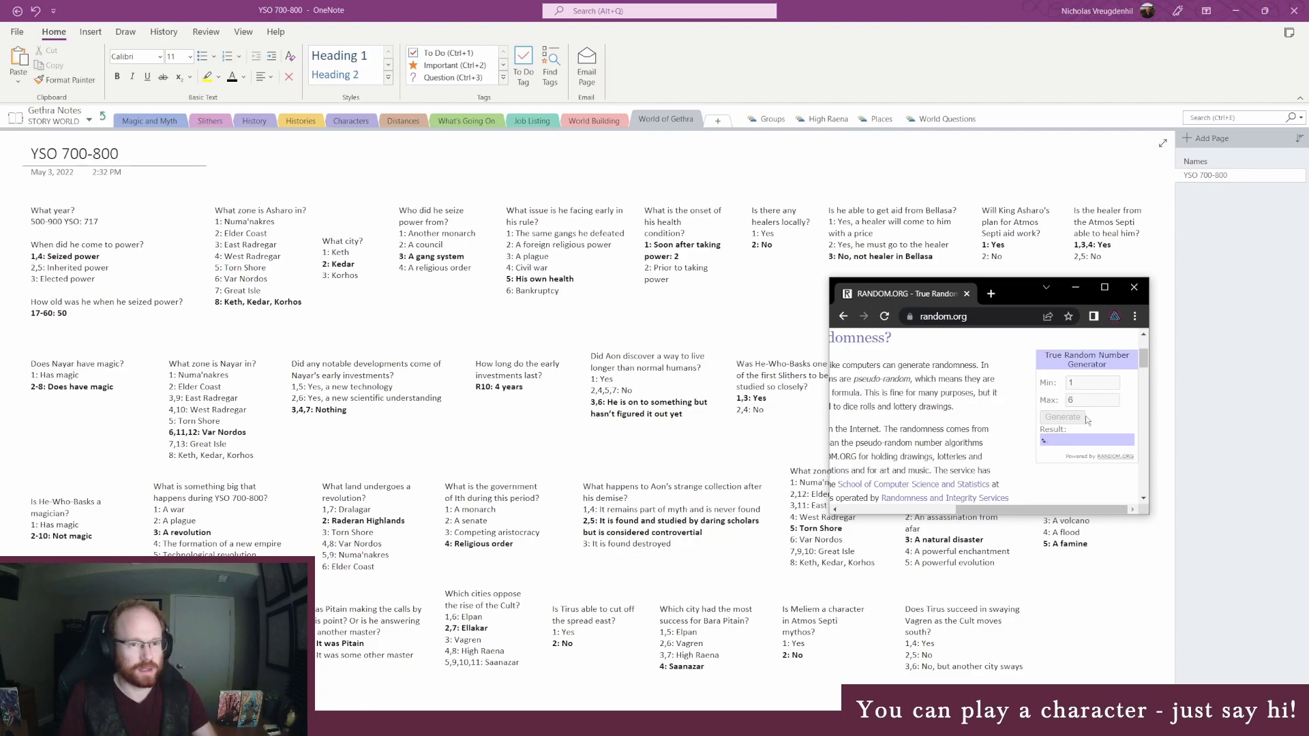